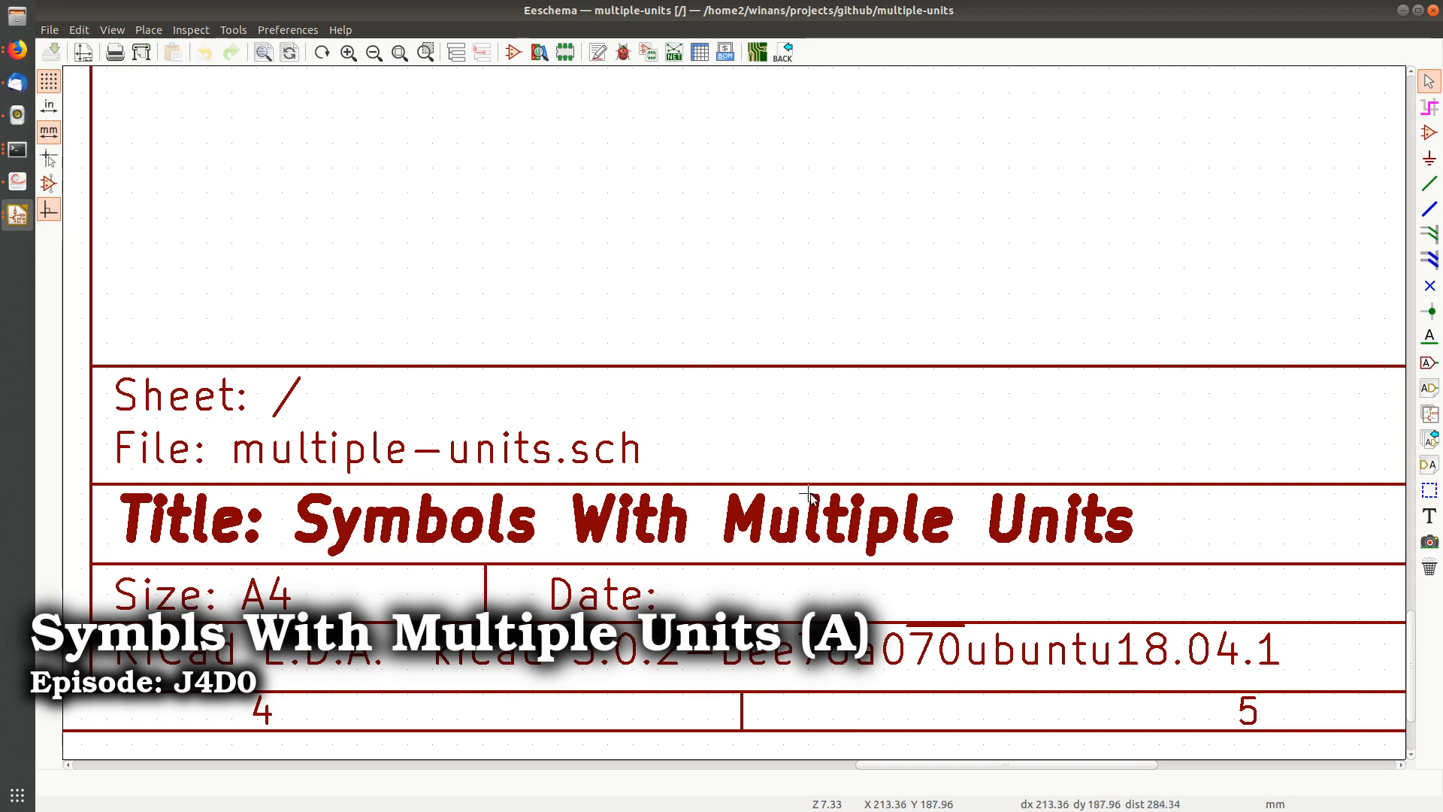
# Start adding a symbol in the upper-left area of the sheet and search the symbol libraries for spartan6.
pyautogui.scroll(-5, 799, 399)
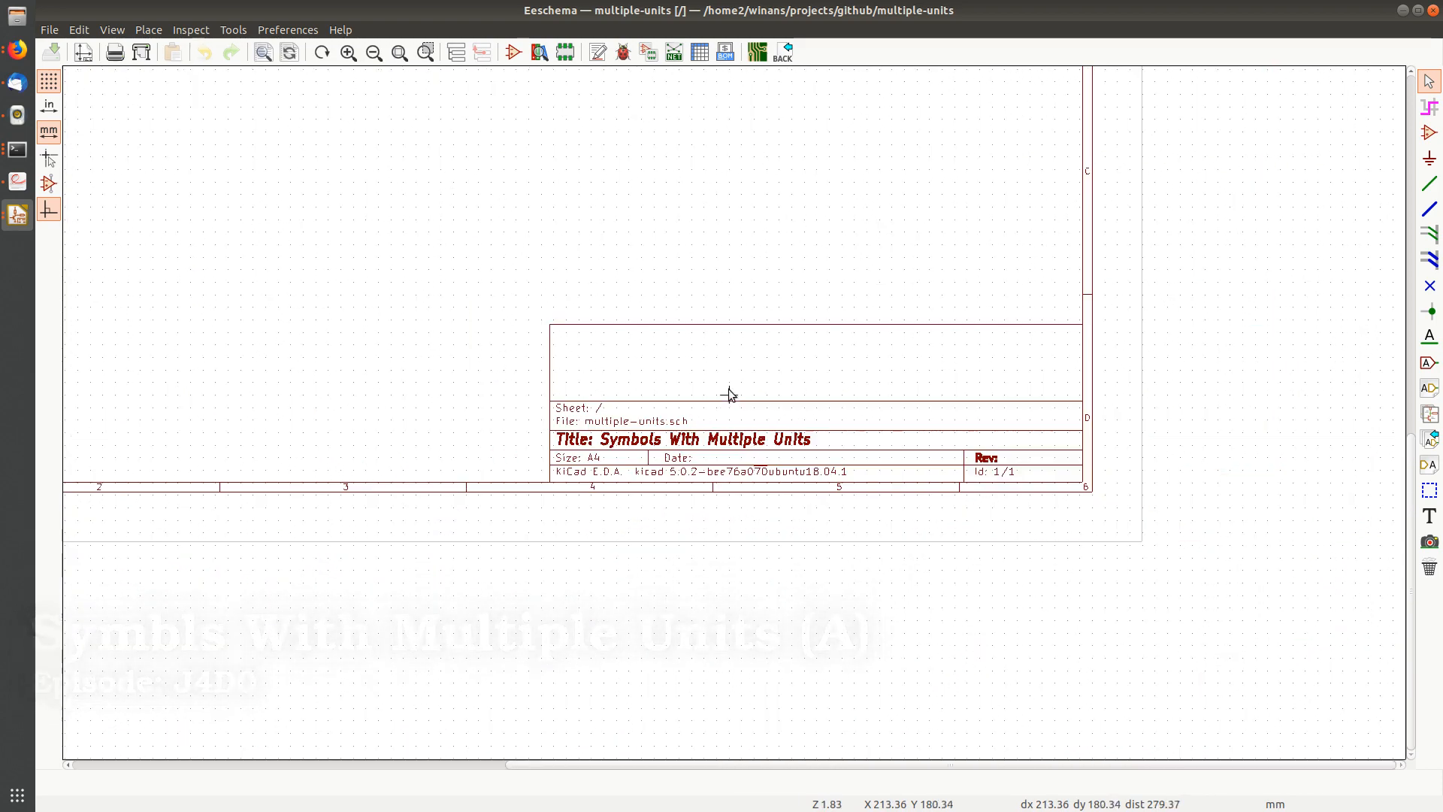
pyautogui.scroll(-2, 801, 464)
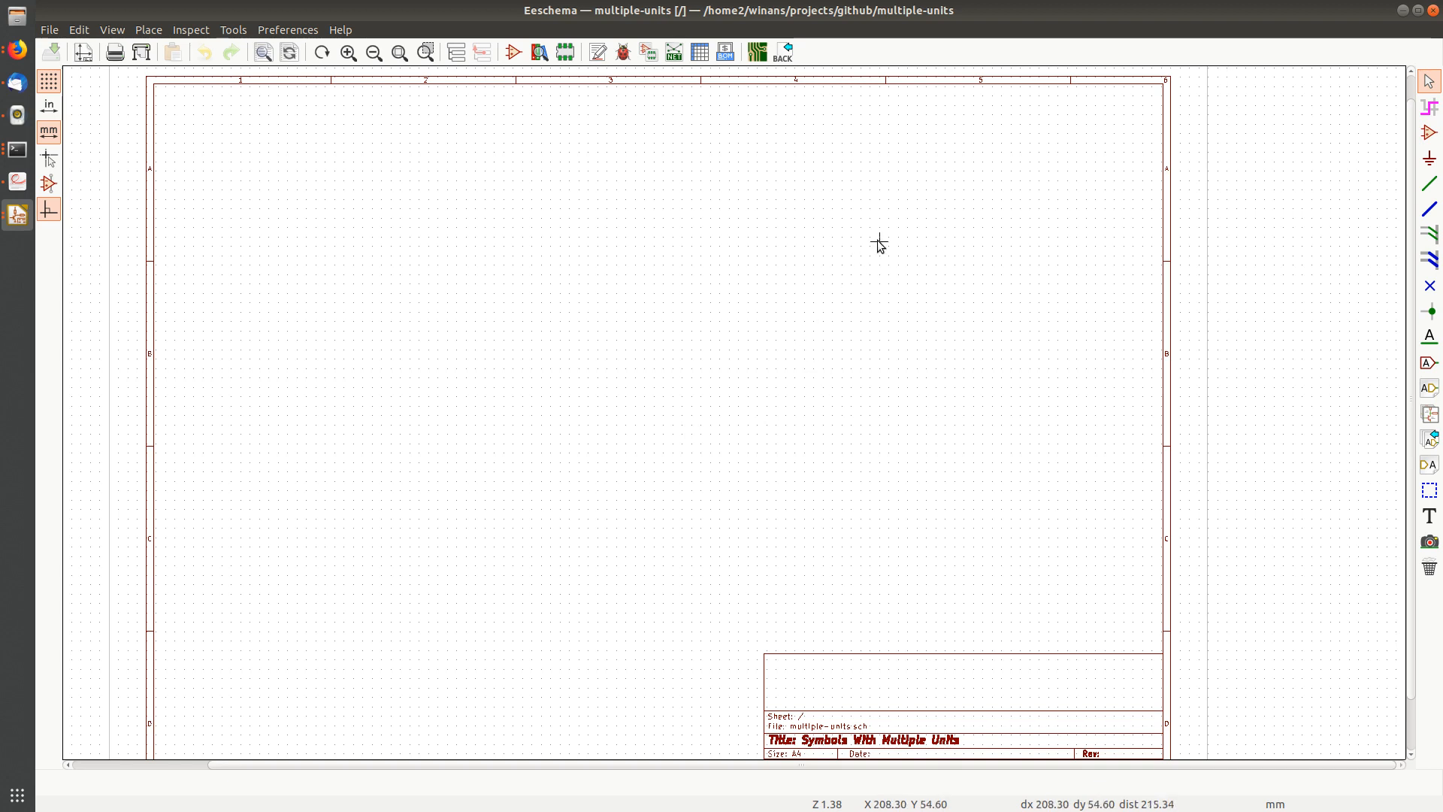
pyautogui.click(1429, 133)
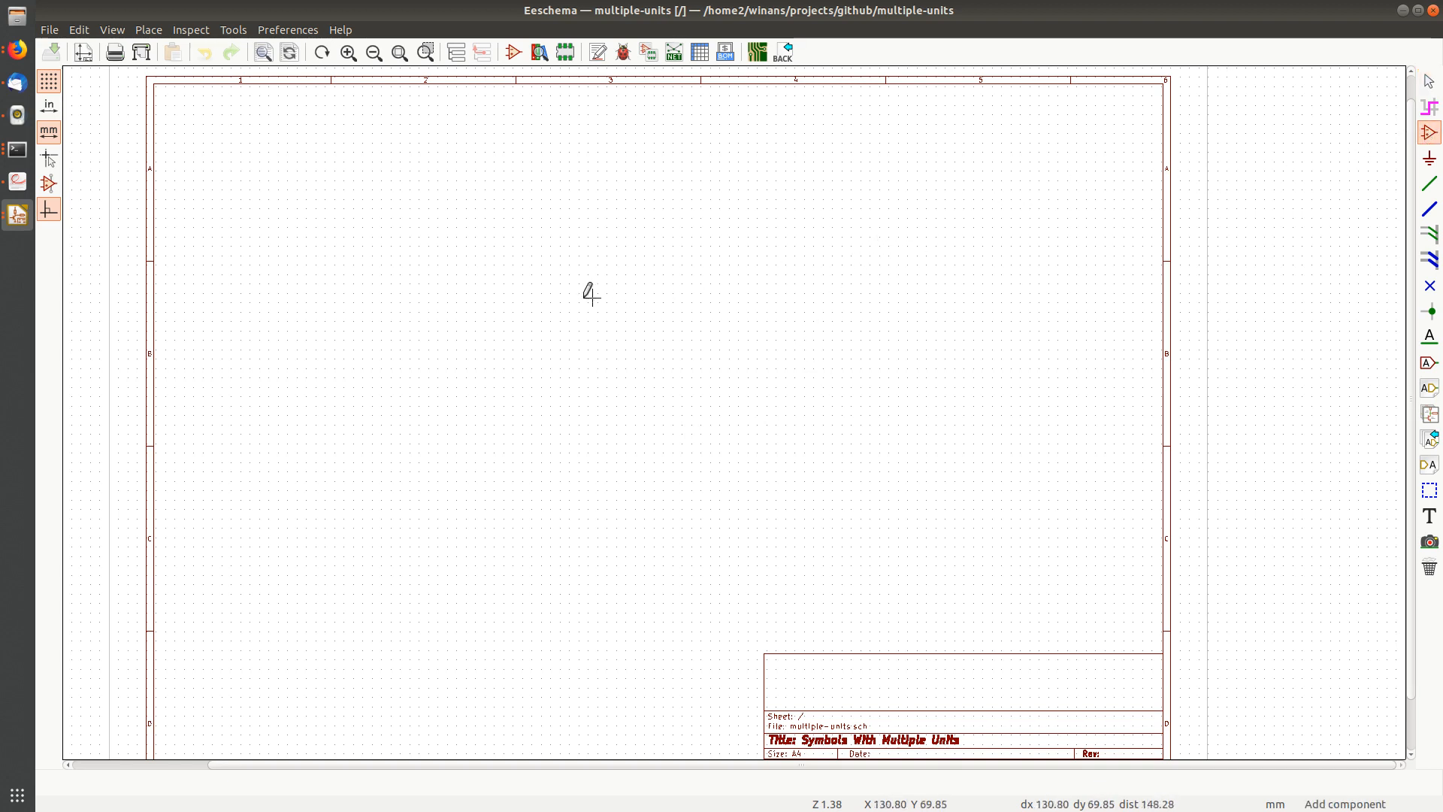
pyautogui.click(414, 309)
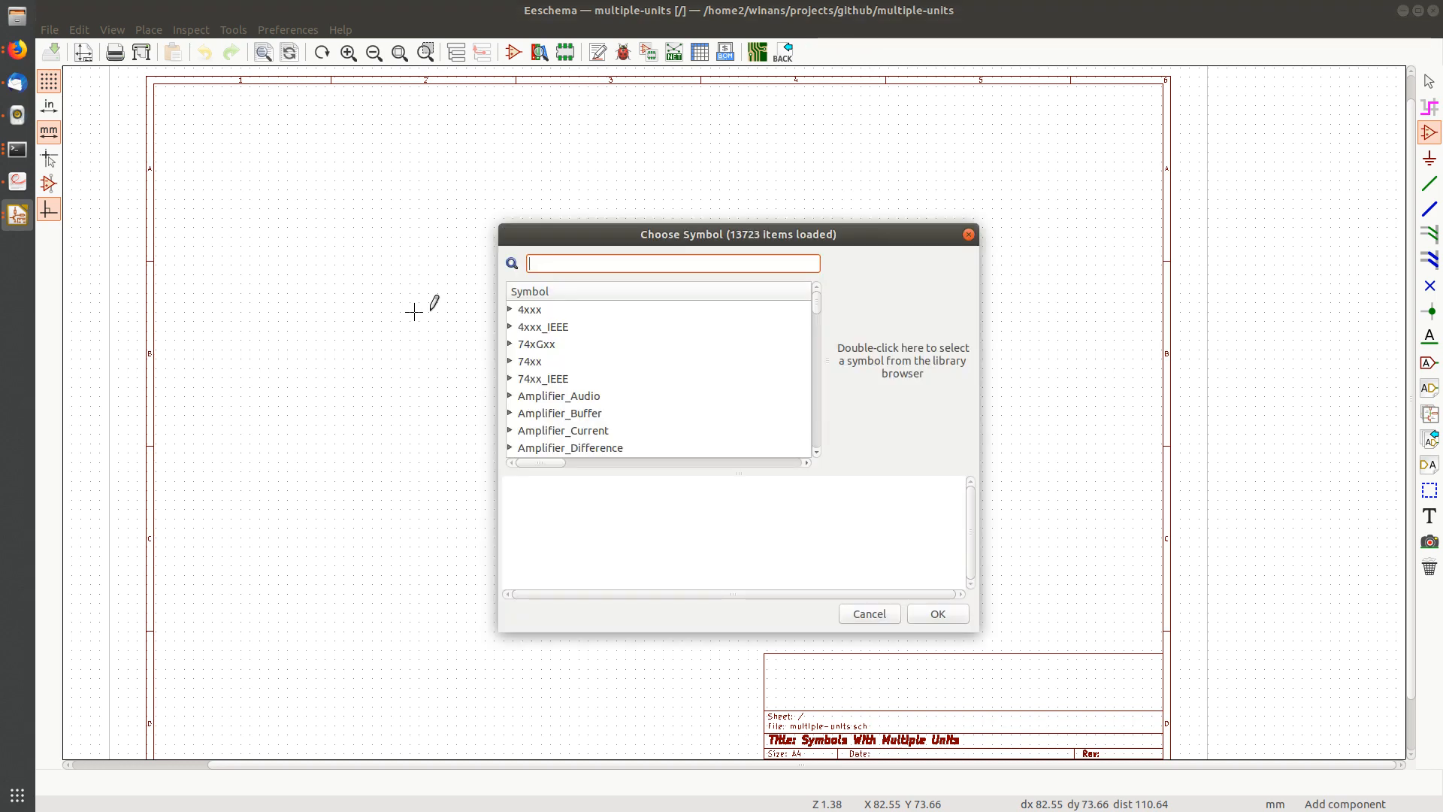
pyautogui.write('spartan6')
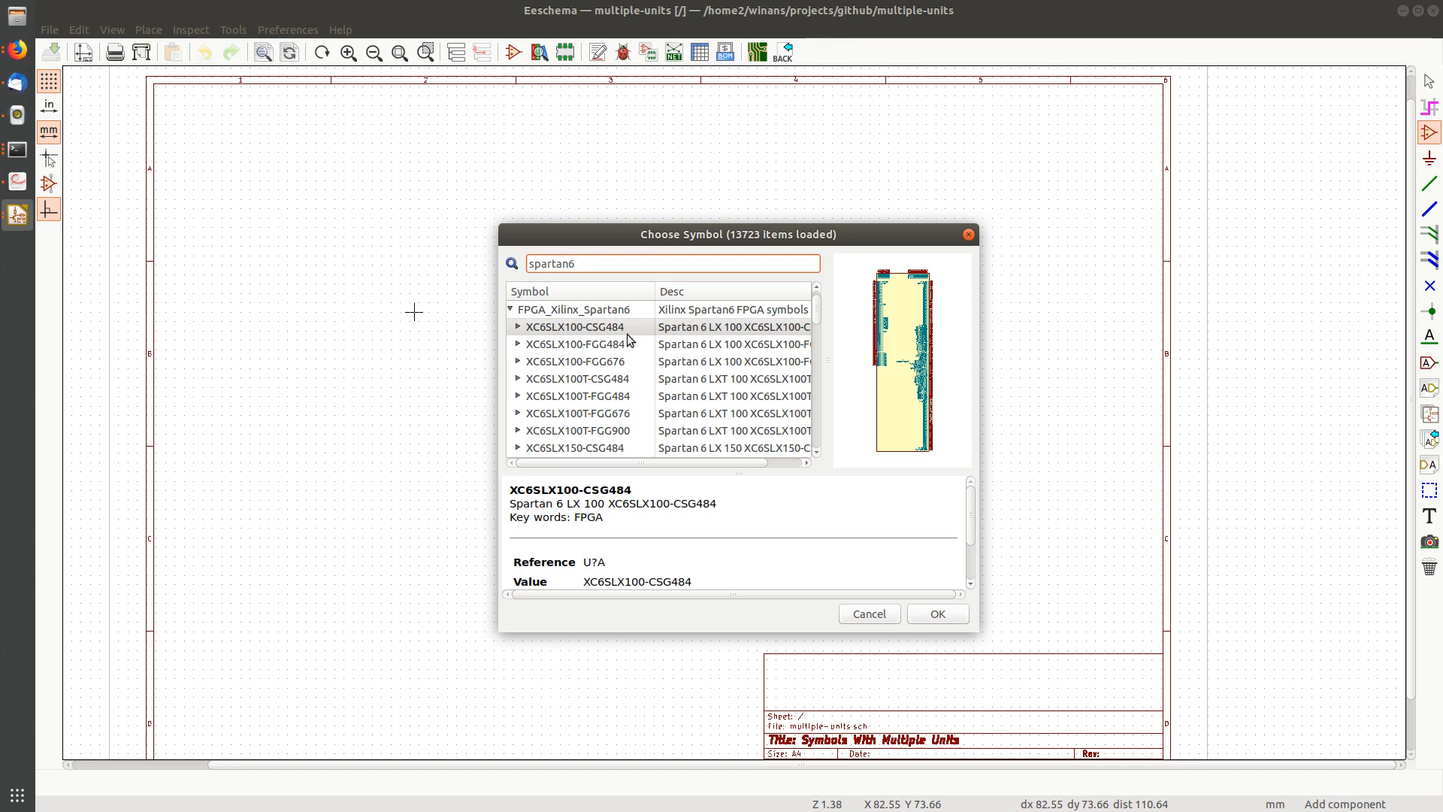
# Preview several Spartan 6 symbols, including XC6SLX100-FGG676, XC6SLX100T-FGG900, XC6SLX16-CSG225 and XC6SLX4-TQG144.
pyautogui.click(612, 363)
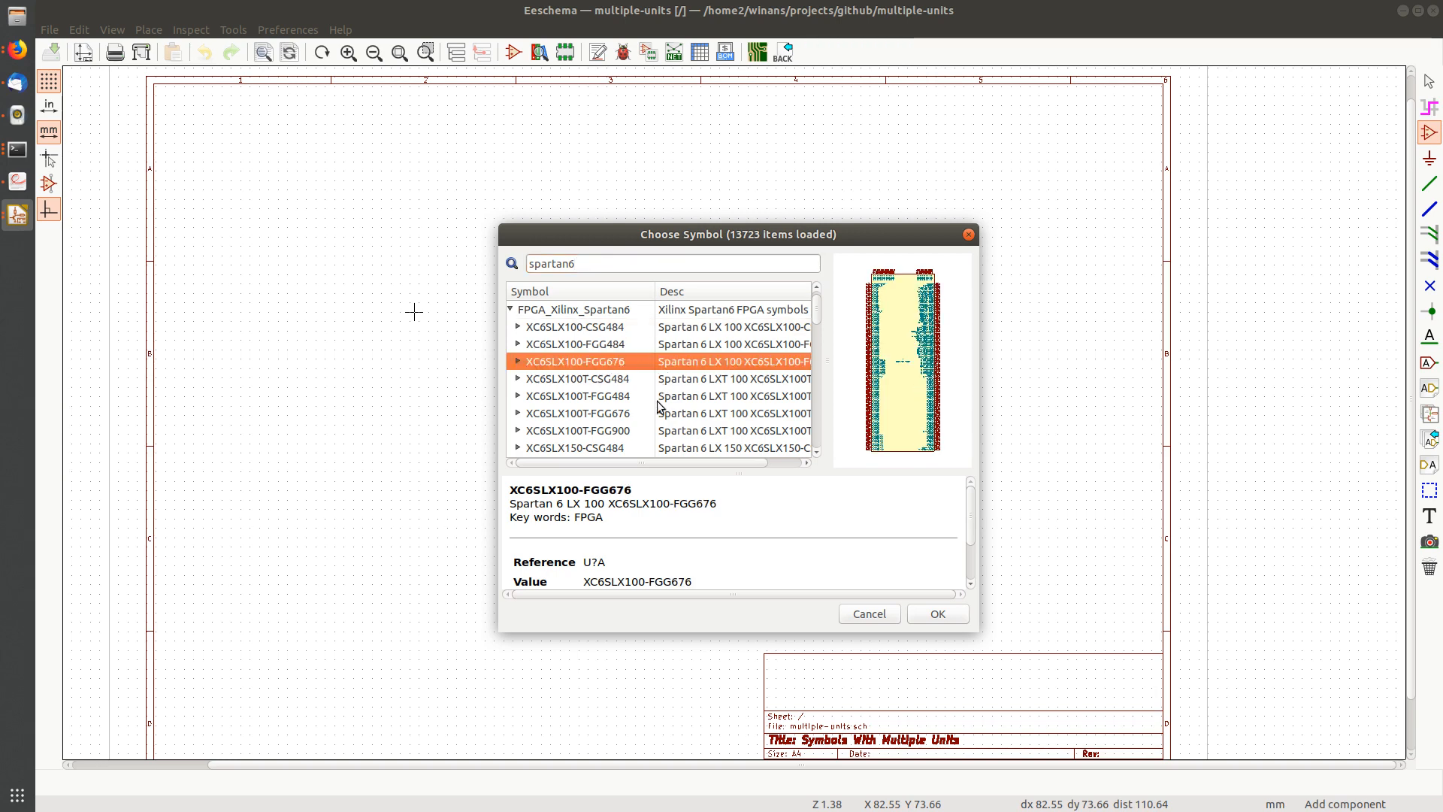
pyautogui.click(653, 429)
pyautogui.scroll(-3, 650, 410)
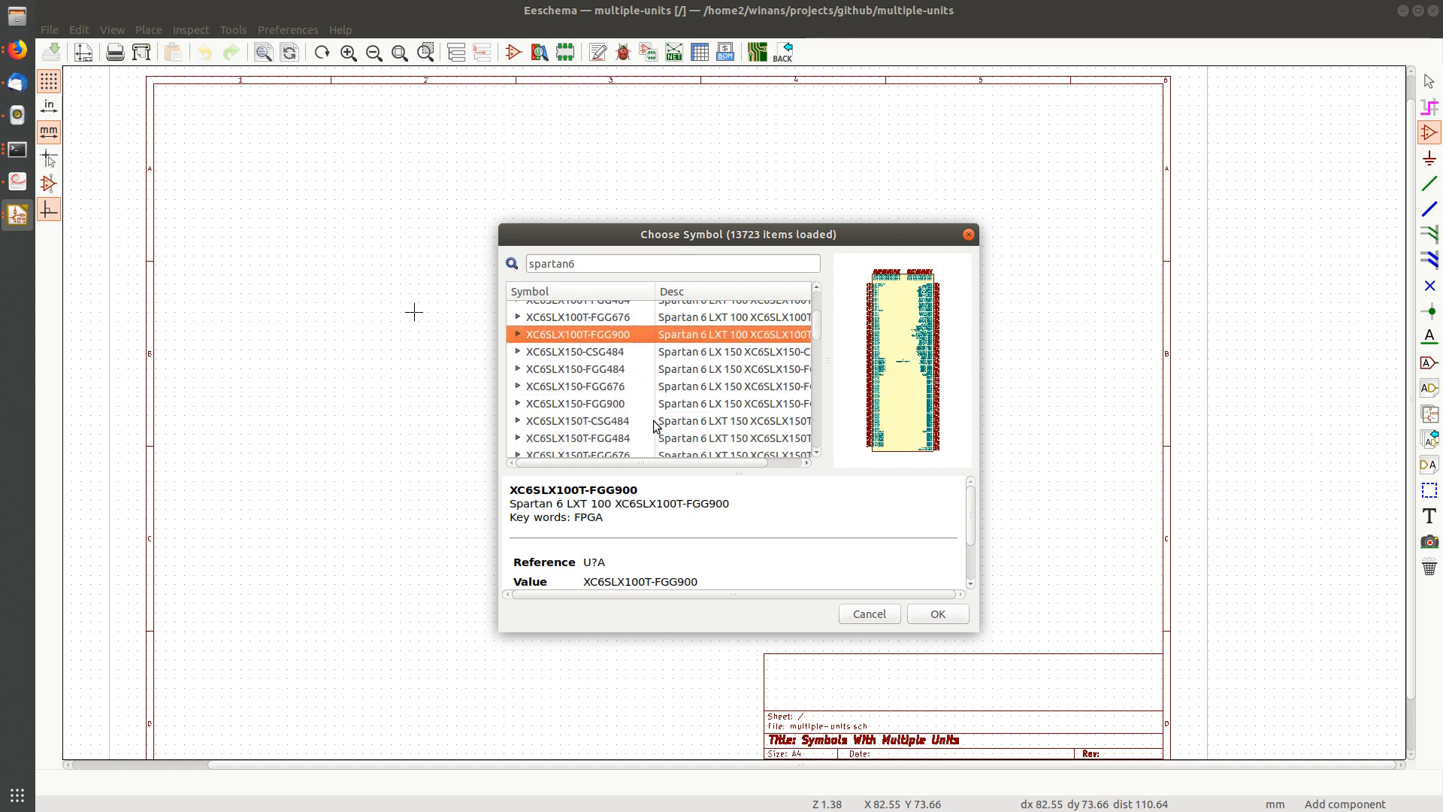
pyautogui.scroll(-3, 637, 349)
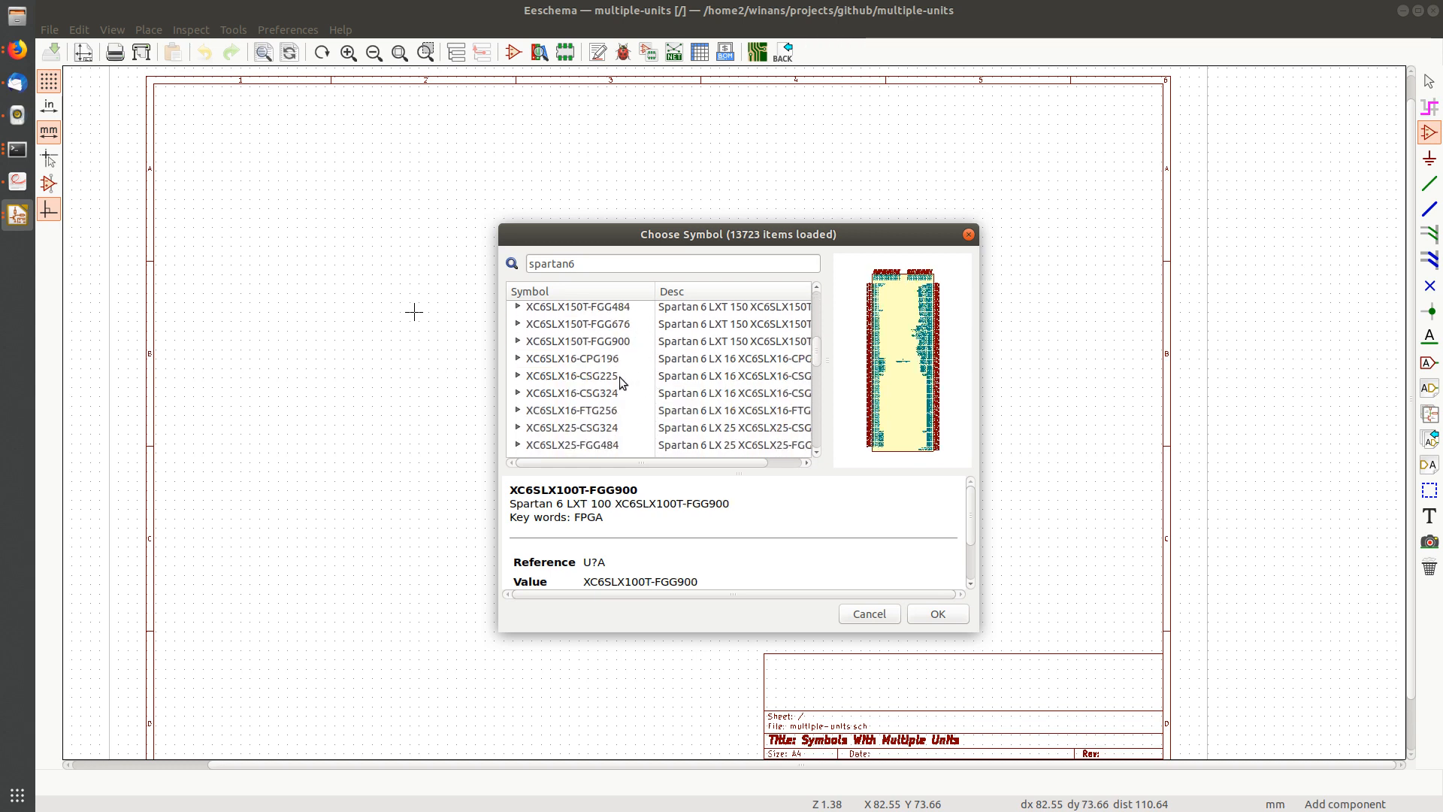
pyautogui.click(619, 376)
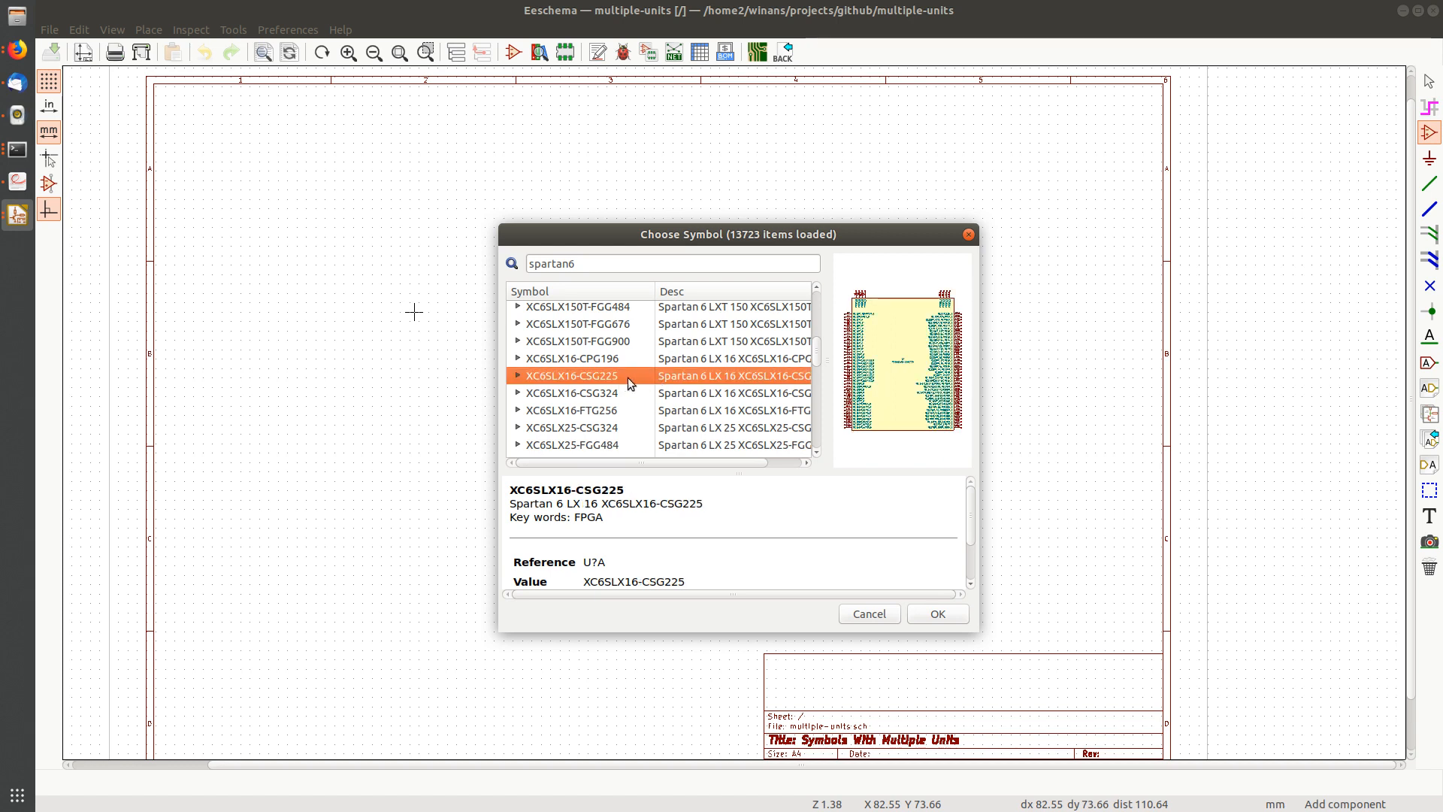
pyautogui.scroll(-2, 633, 371)
pyautogui.scroll(-3, 636, 370)
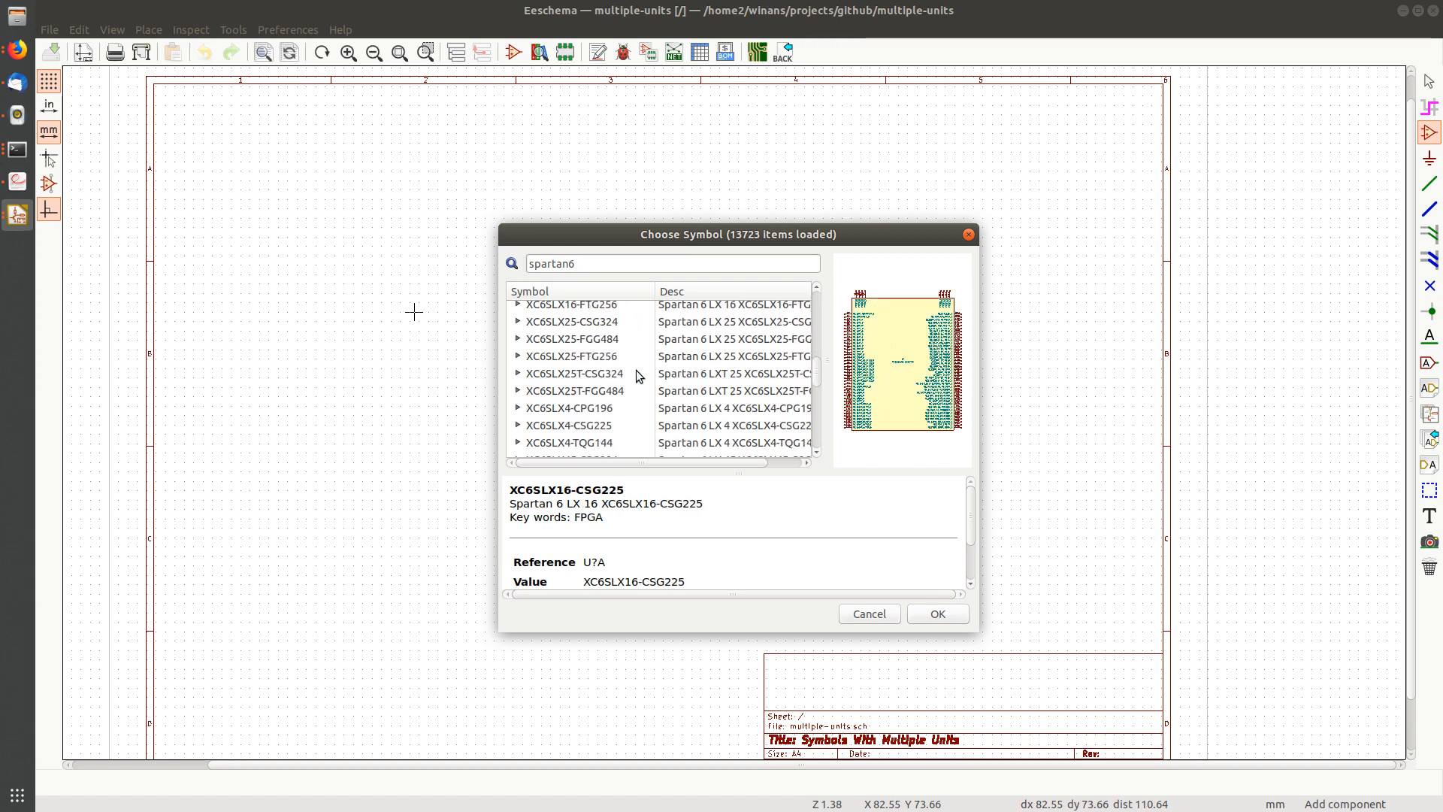
pyautogui.click(599, 389)
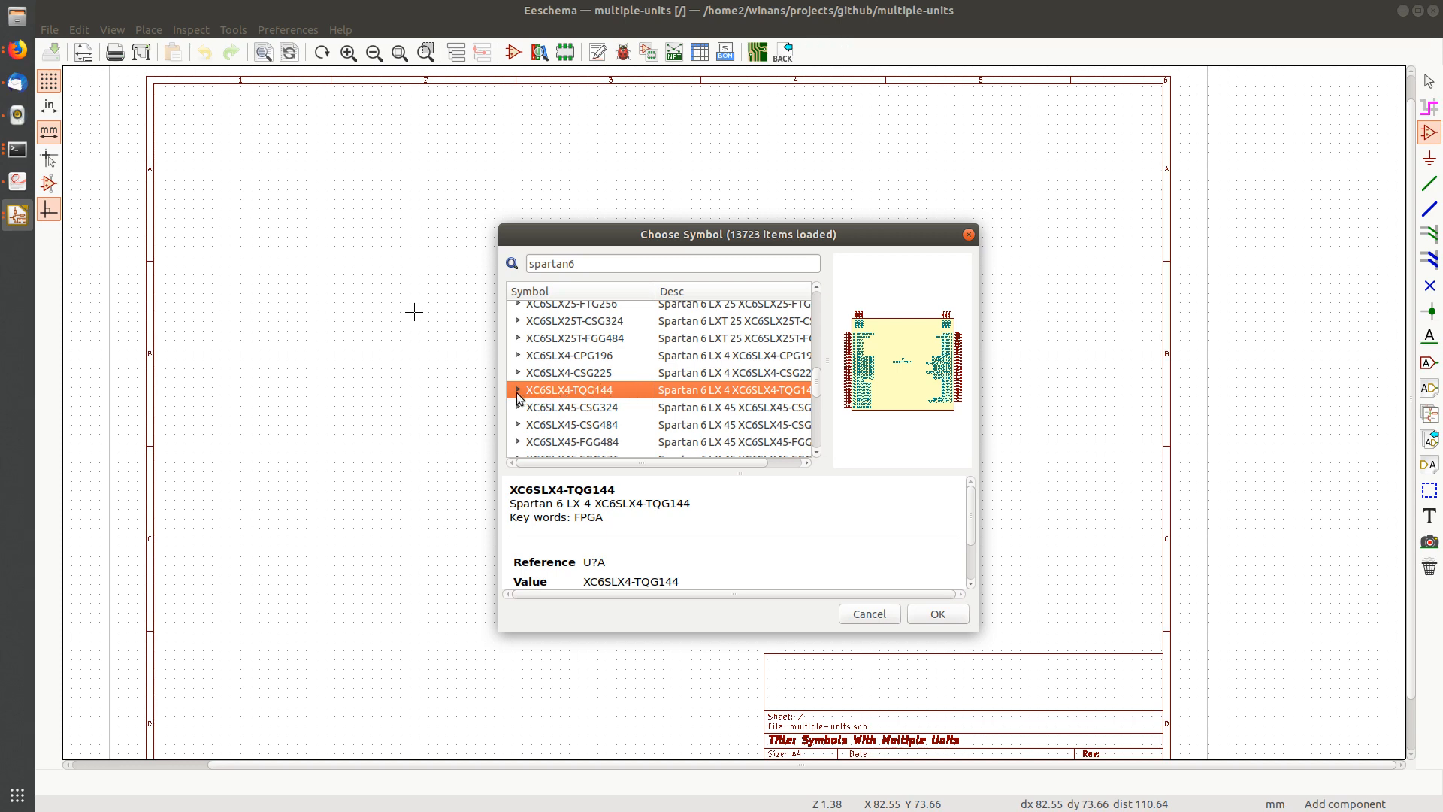
pyautogui.scroll(8, 518, 393)
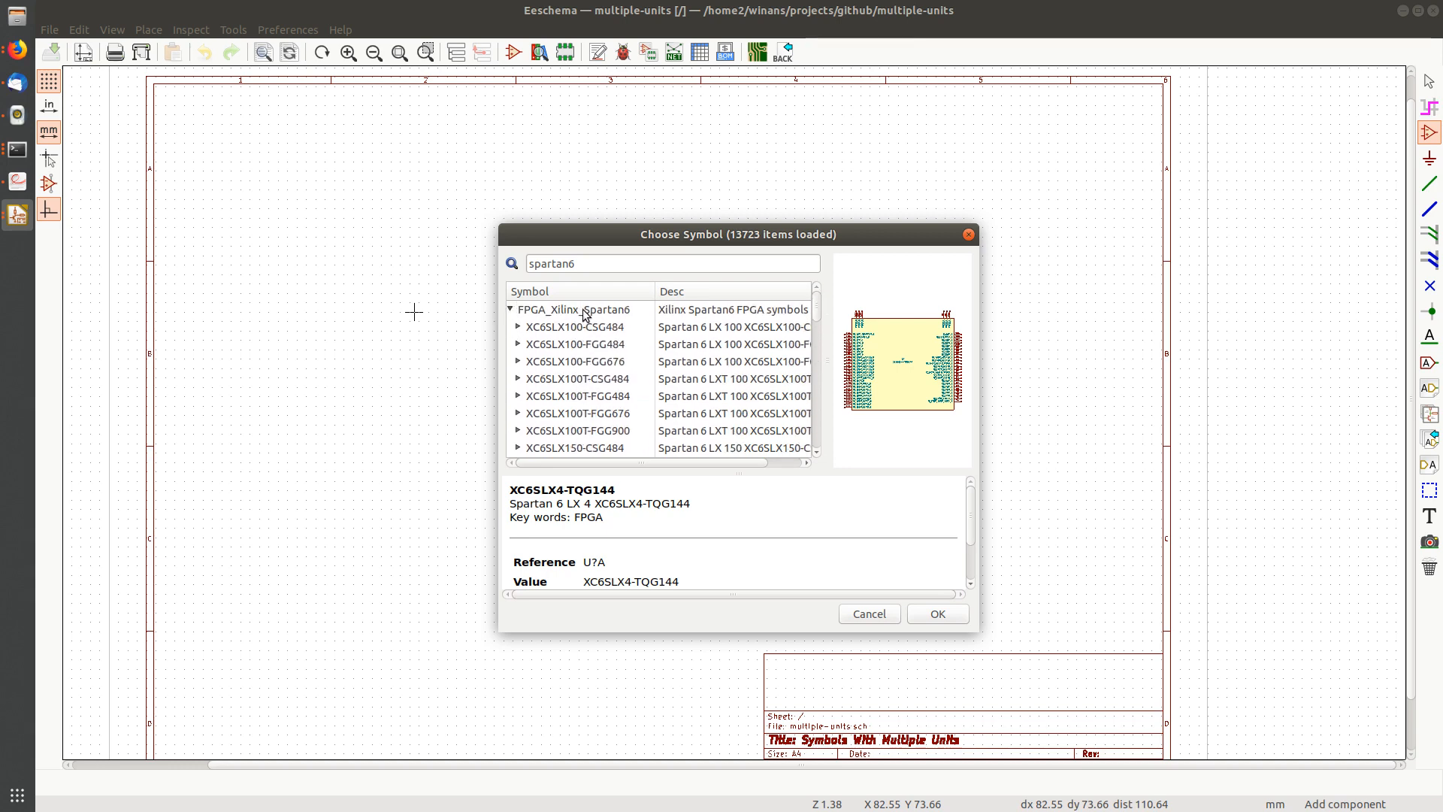
# Pick XC6SLX4-TQG144 in the FPGA_Xilinx_Spartan6 library and expand its list of units.
pyautogui.click(511, 310)
pyautogui.click(510, 311)
pyautogui.click(510, 310)
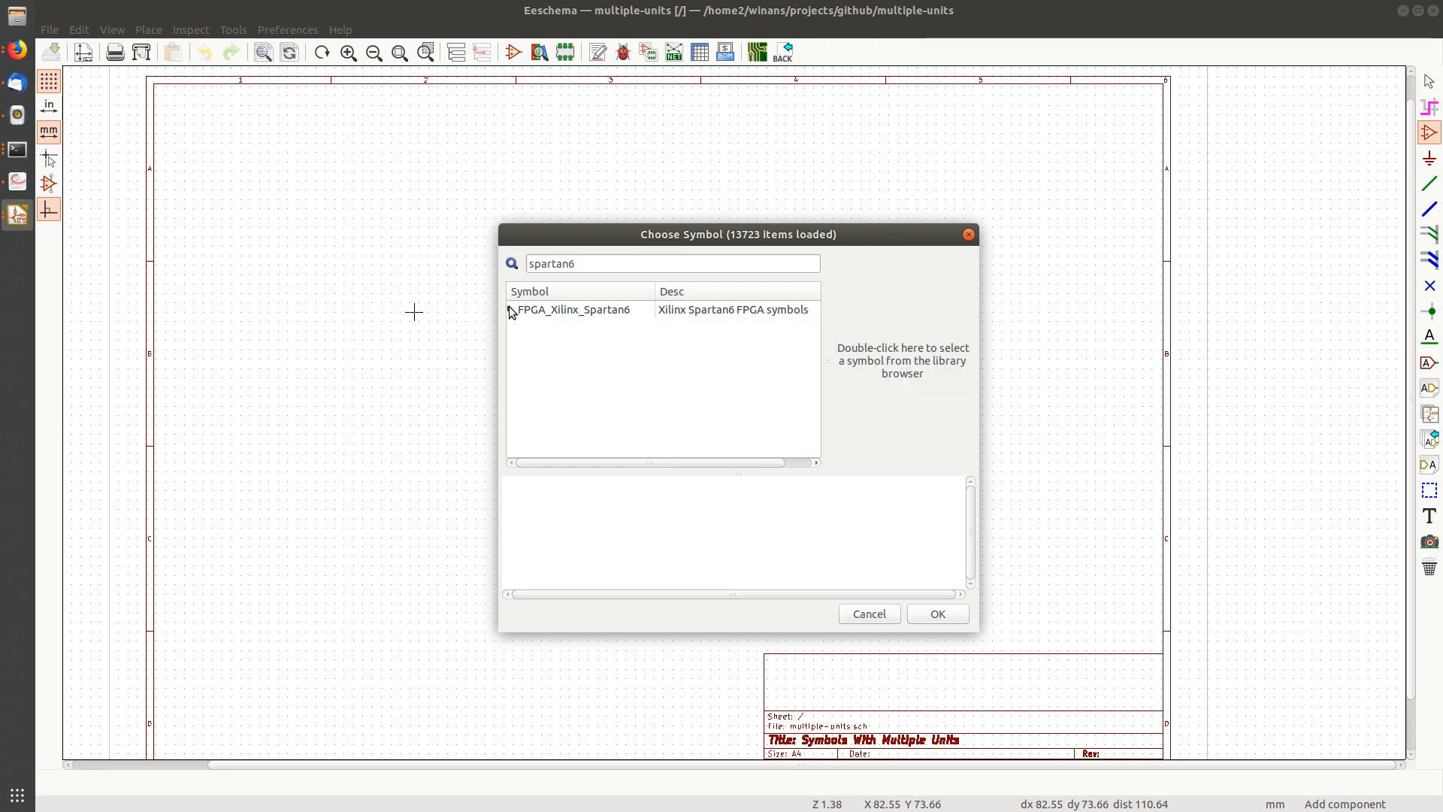
pyautogui.click(510, 310)
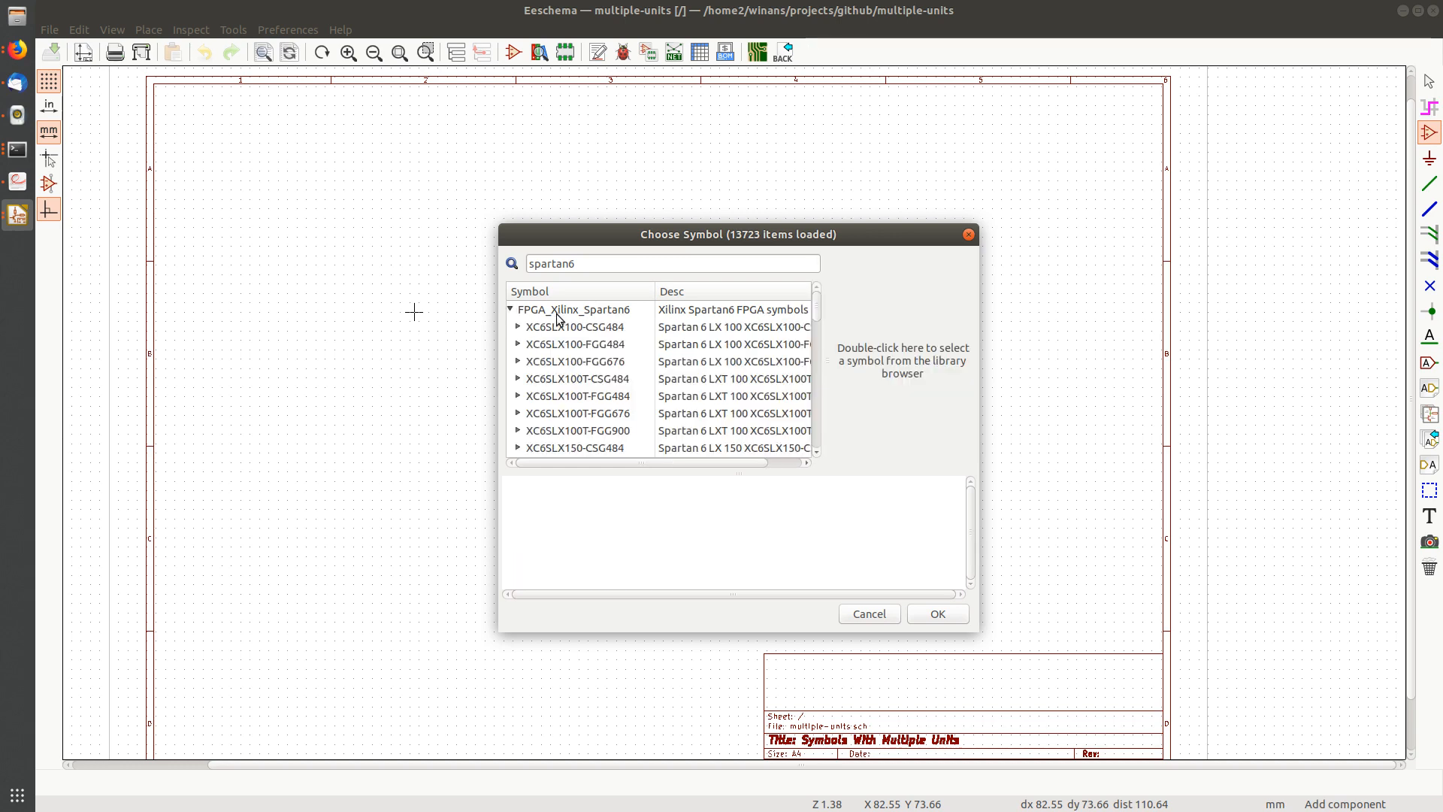
pyautogui.scroll(-10, 577, 346)
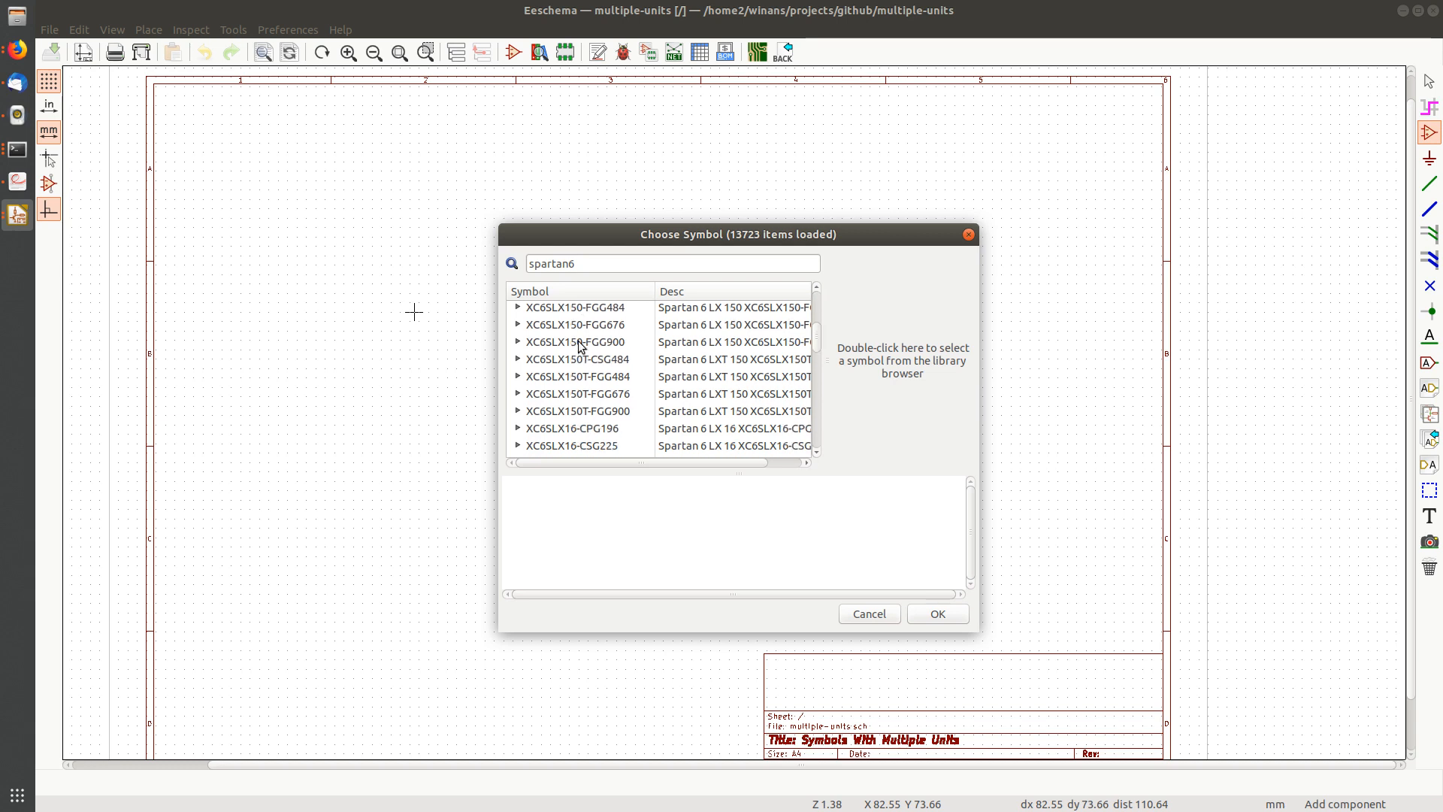
pyautogui.scroll(3, 577, 346)
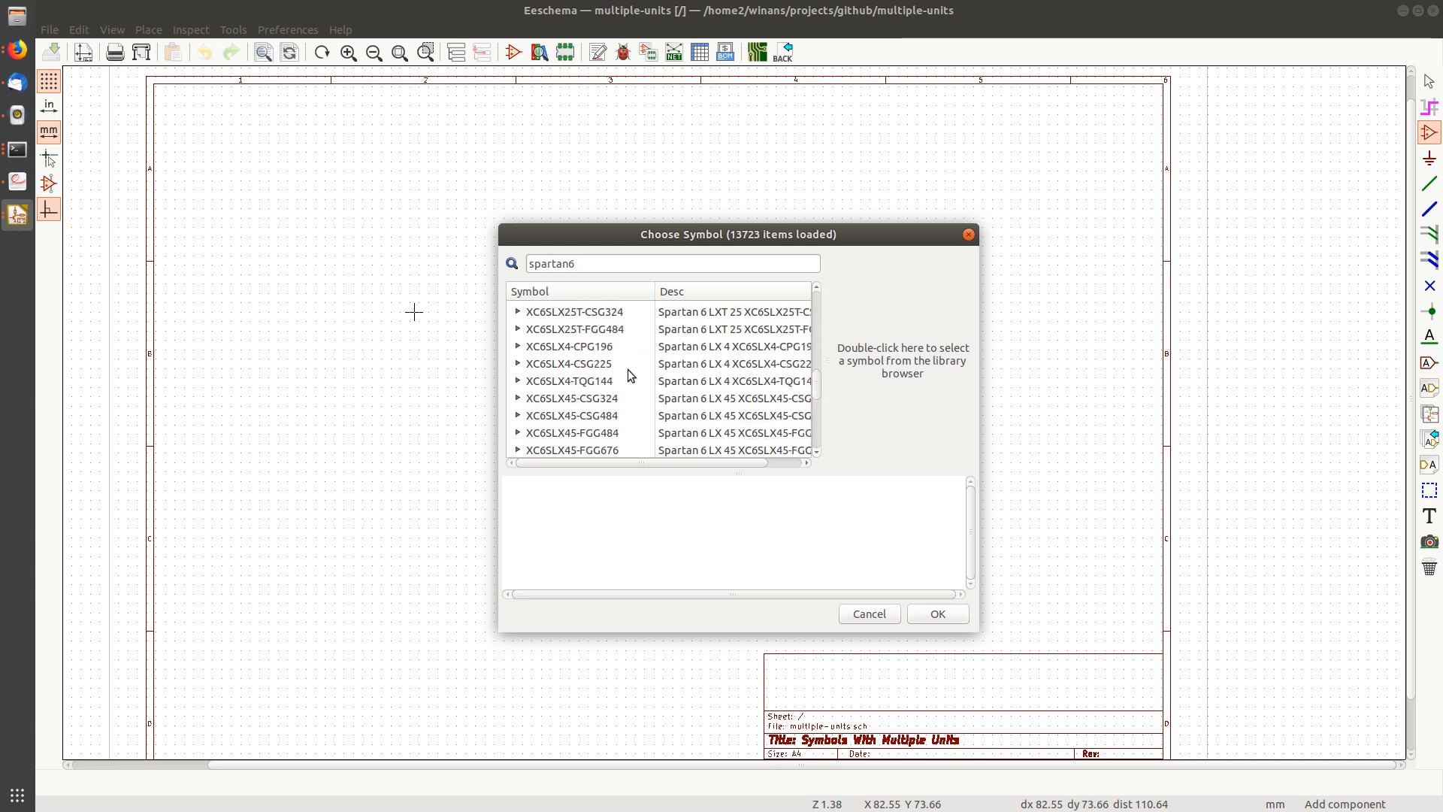
pyautogui.click(608, 379)
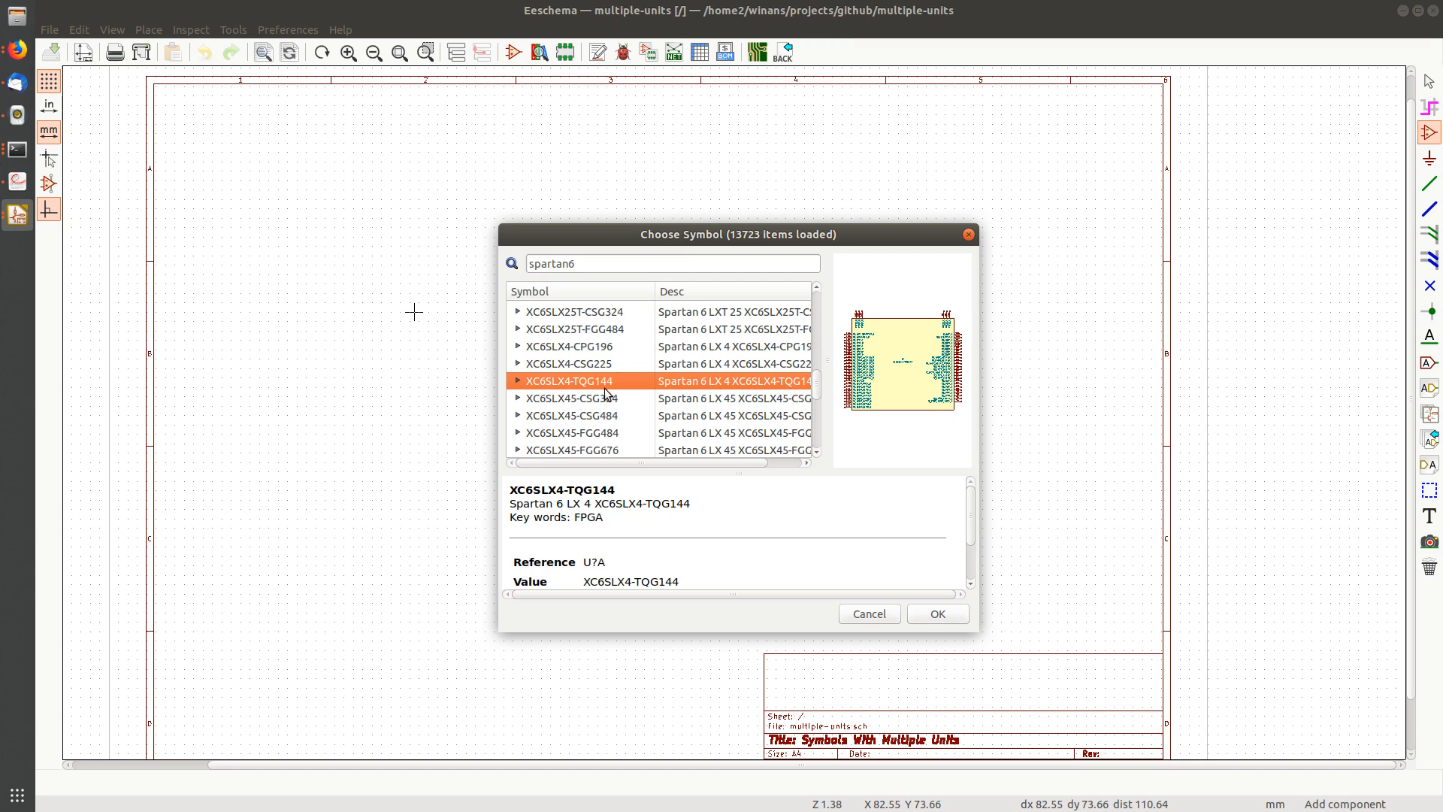
pyautogui.click(517, 381)
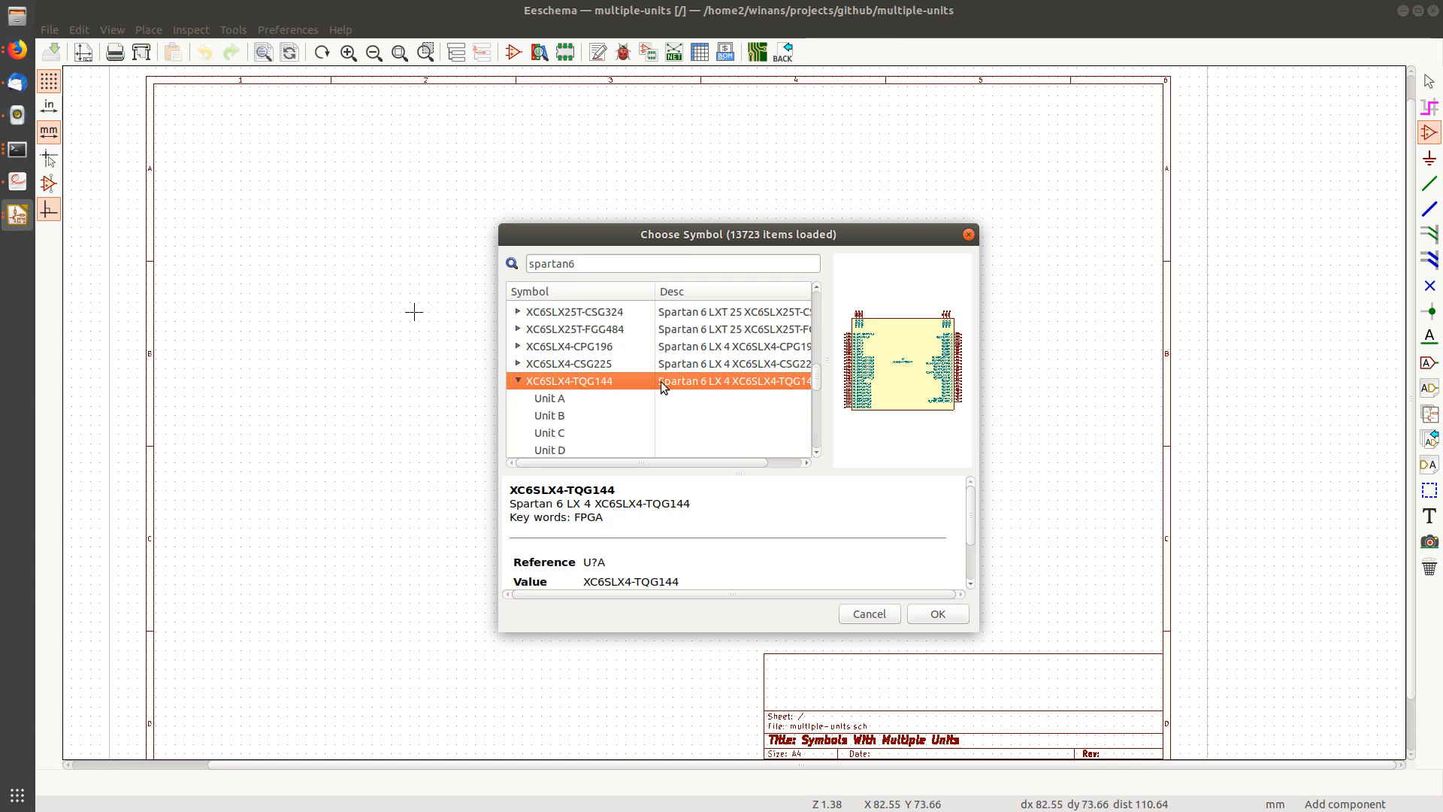
pyautogui.scroll(-2, 661, 381)
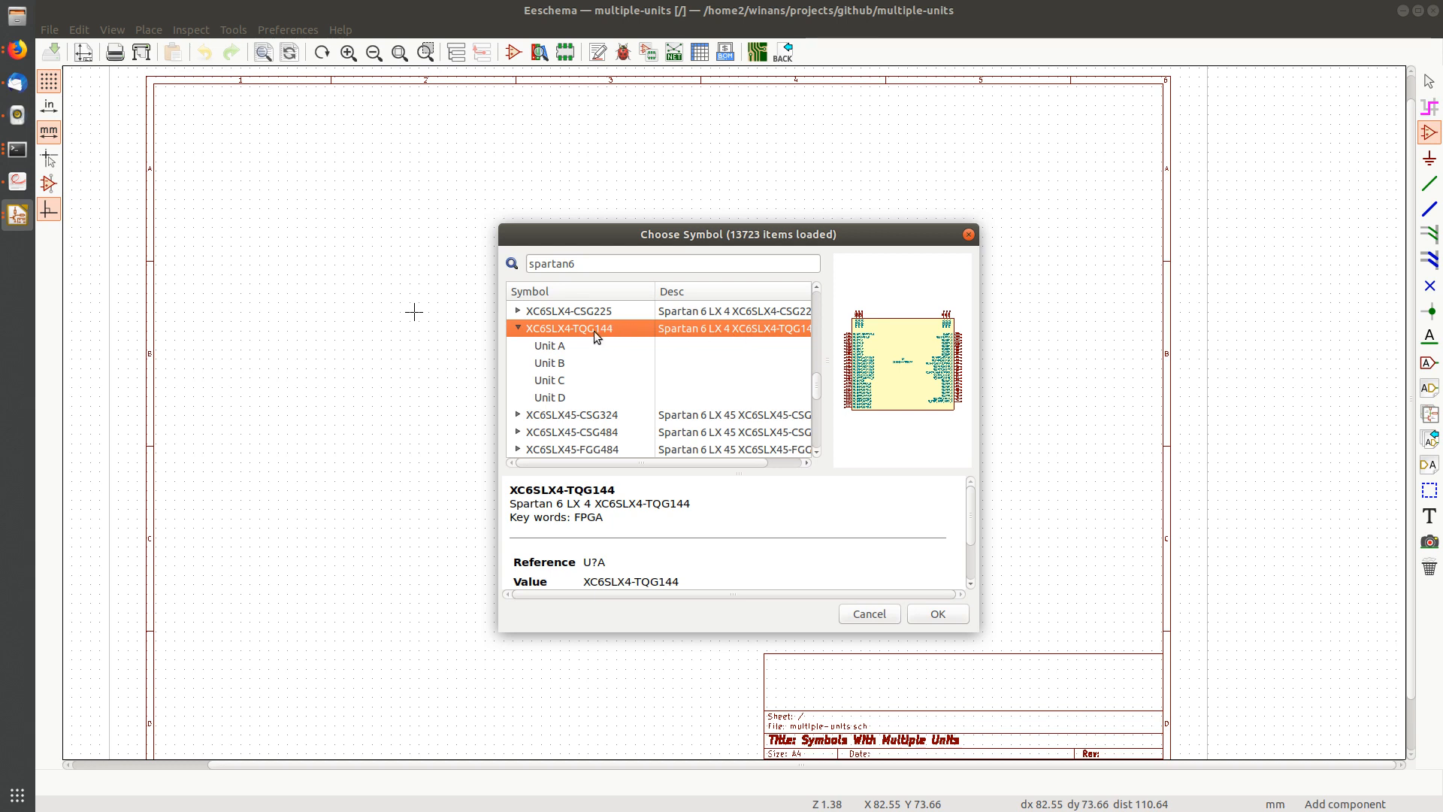
# Preview units A, B, C and D of XC6SLX4-TQG144 one after another.
pyautogui.click(569, 348)
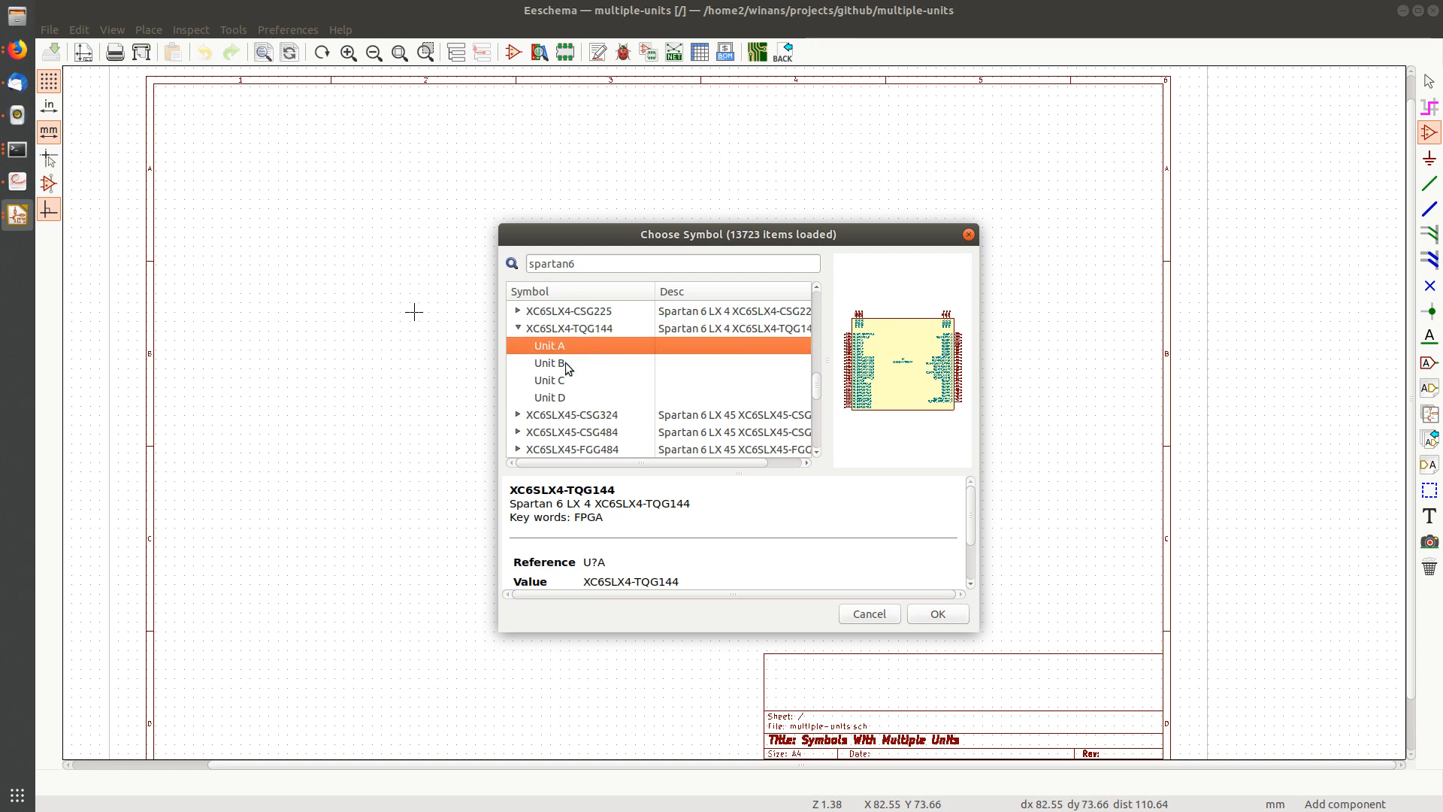
pyautogui.click(565, 362)
pyautogui.click(569, 378)
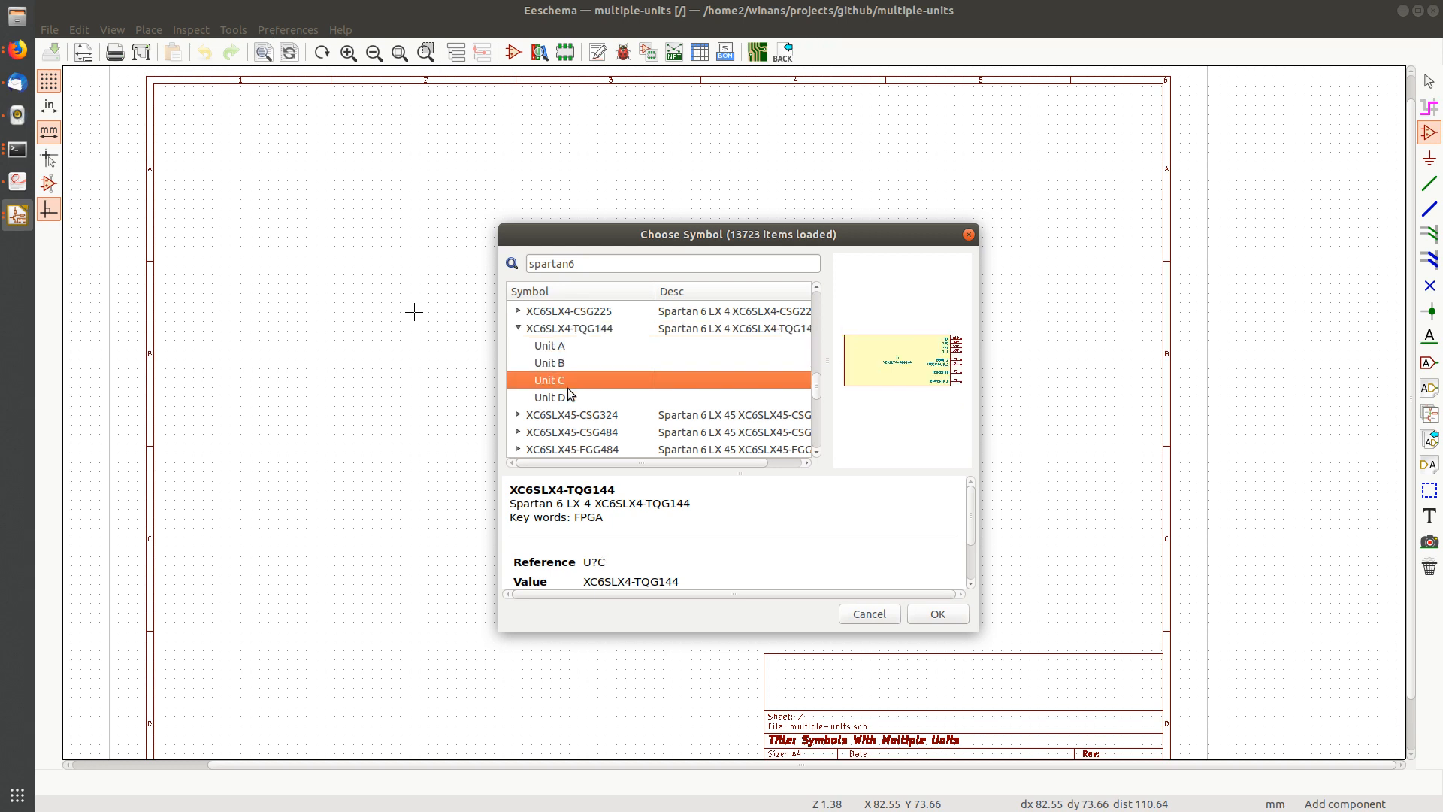
pyautogui.click(565, 398)
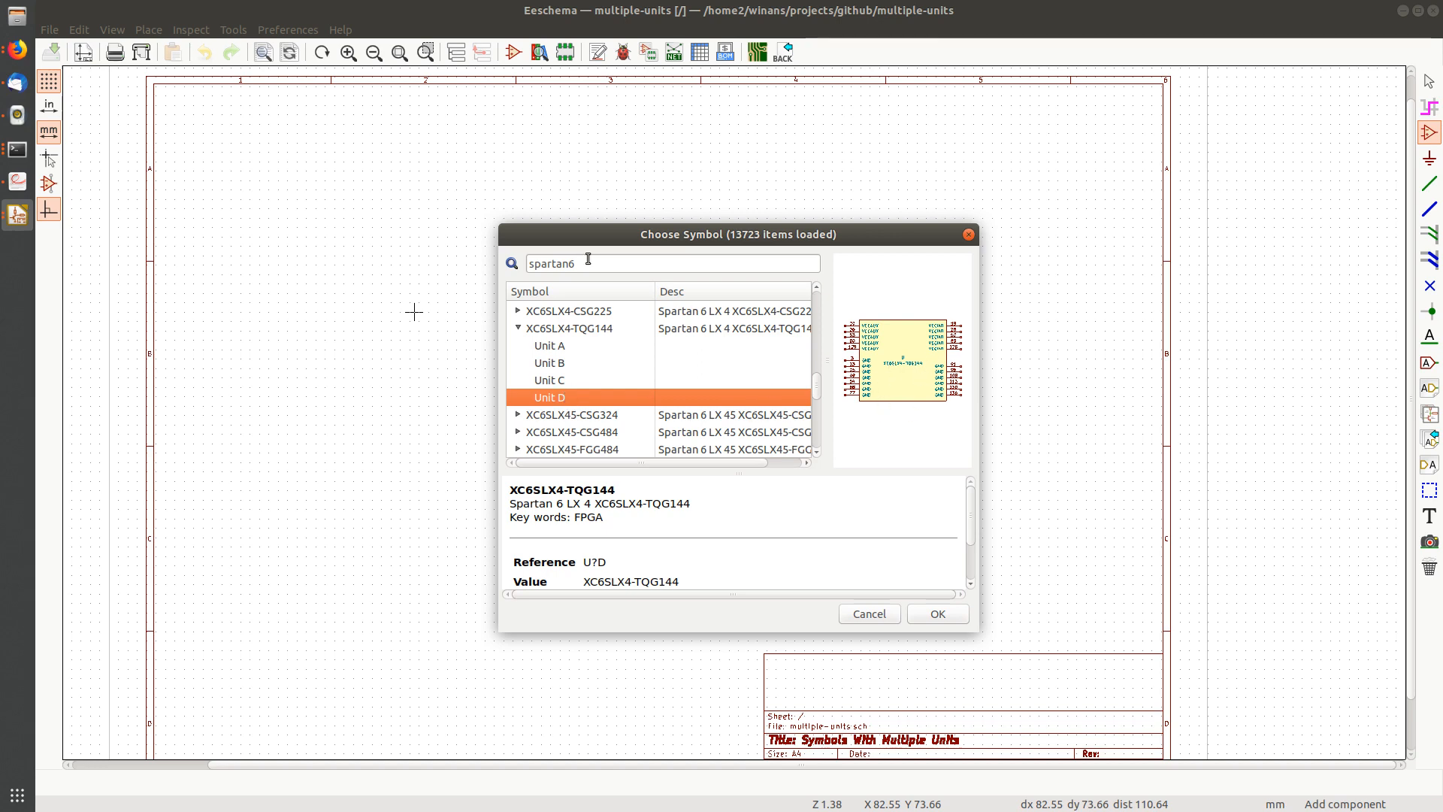
# Enlarge the symbol chooser and its preview area, and compare the pins of XC6SLX4-TQG144 units A to D.
pyautogui.moveTo(508, 225); pyautogui.dragTo(323, 138)
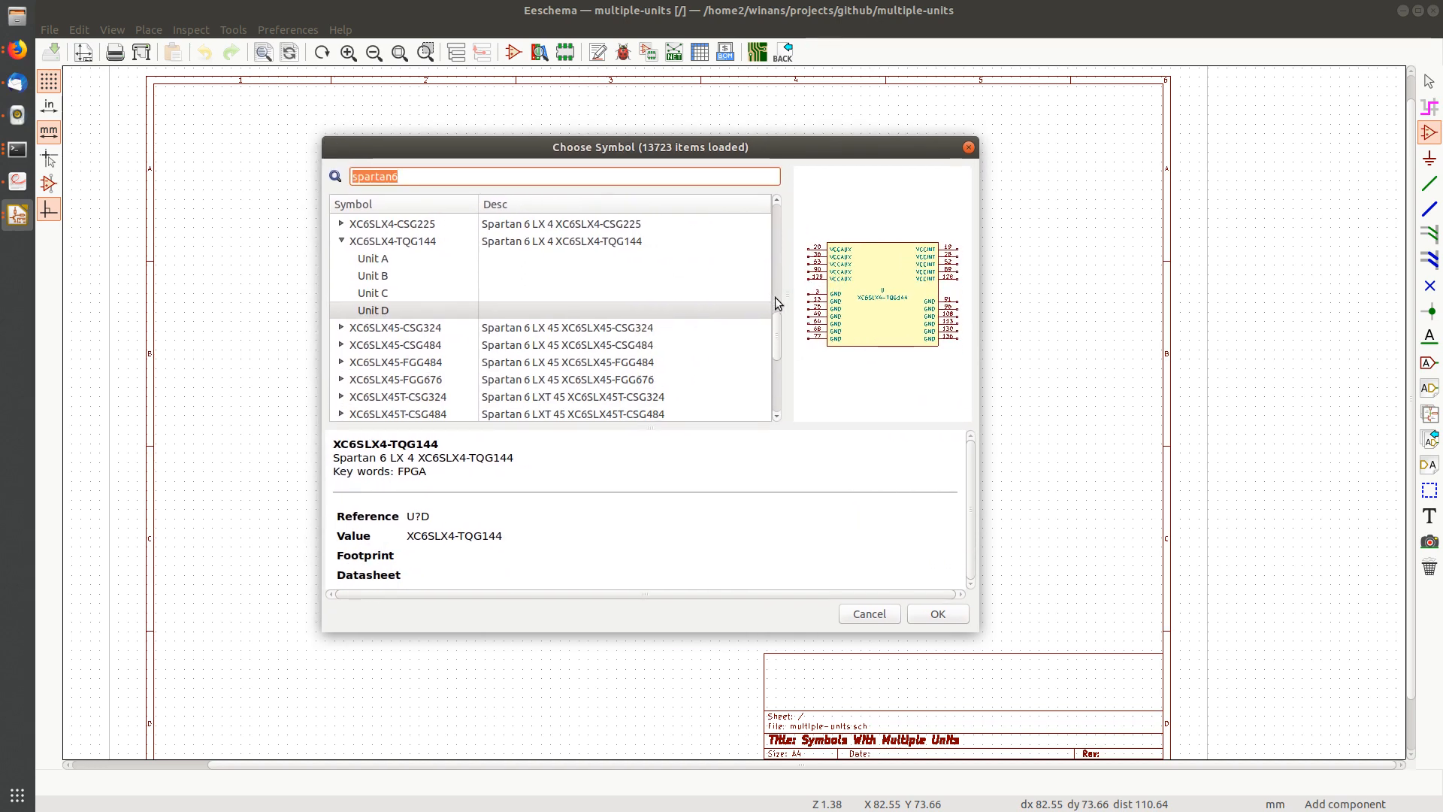
pyautogui.moveTo(789, 297); pyautogui.dragTo(711, 299)
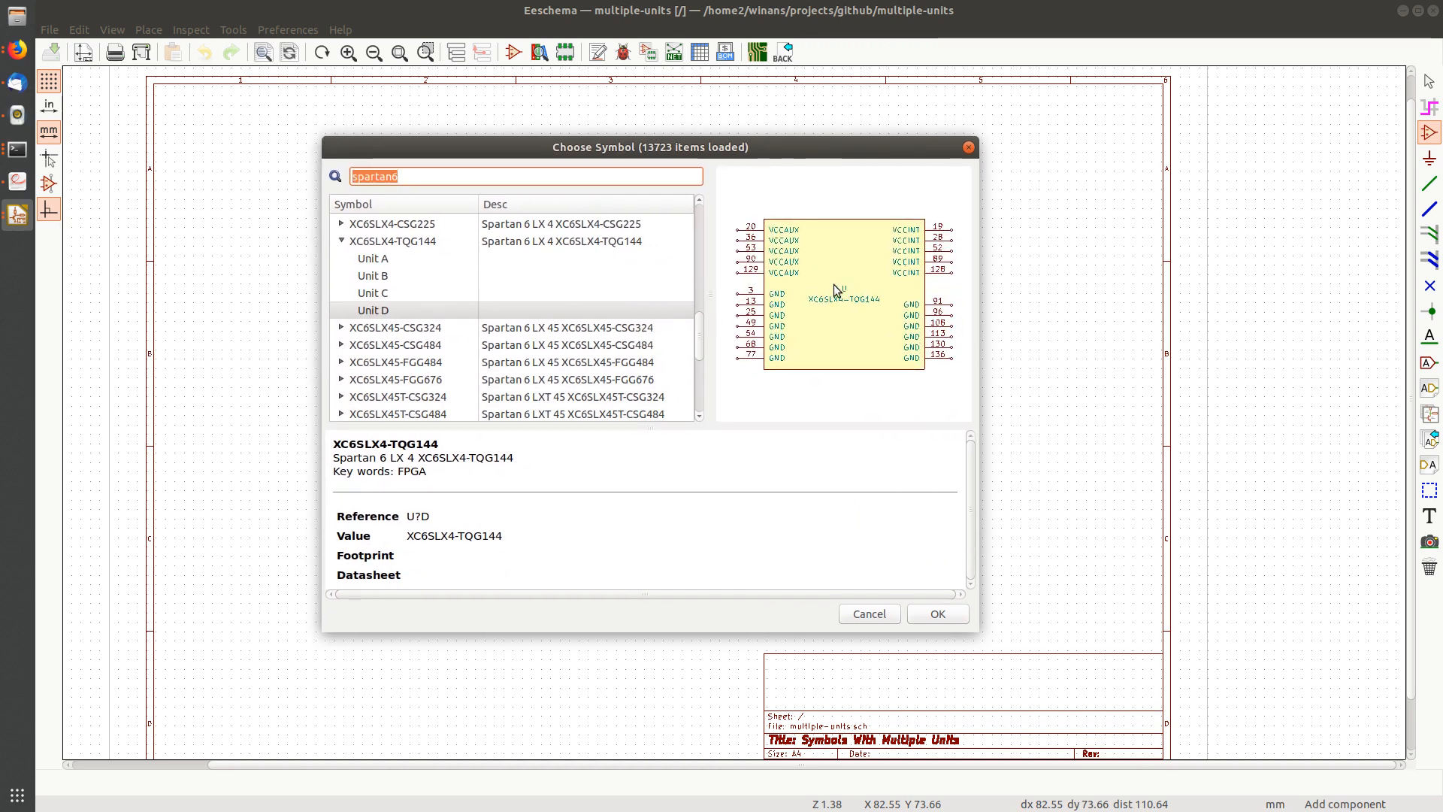
pyautogui.click(388, 296)
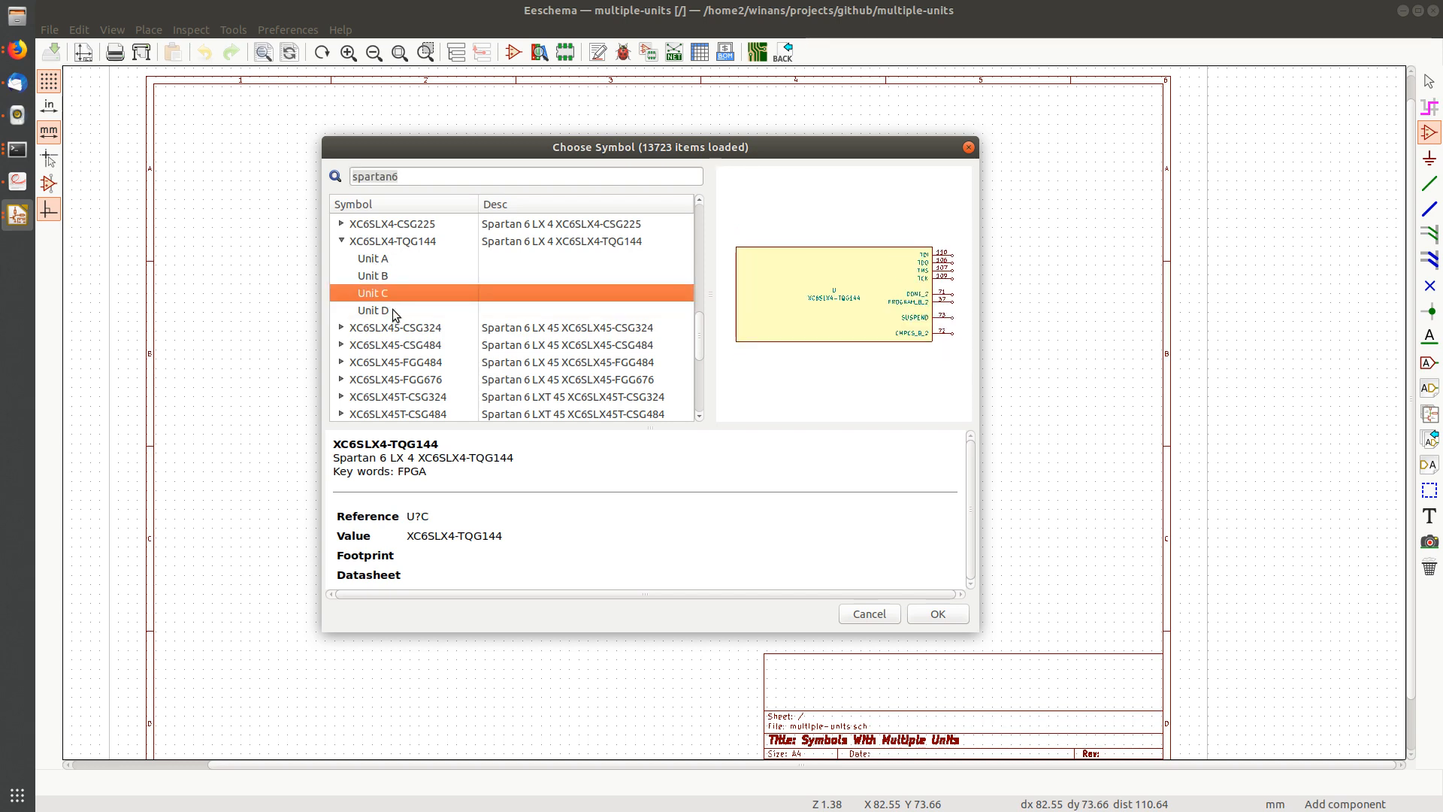
pyautogui.click(394, 309)
pyautogui.click(390, 273)
pyautogui.click(387, 256)
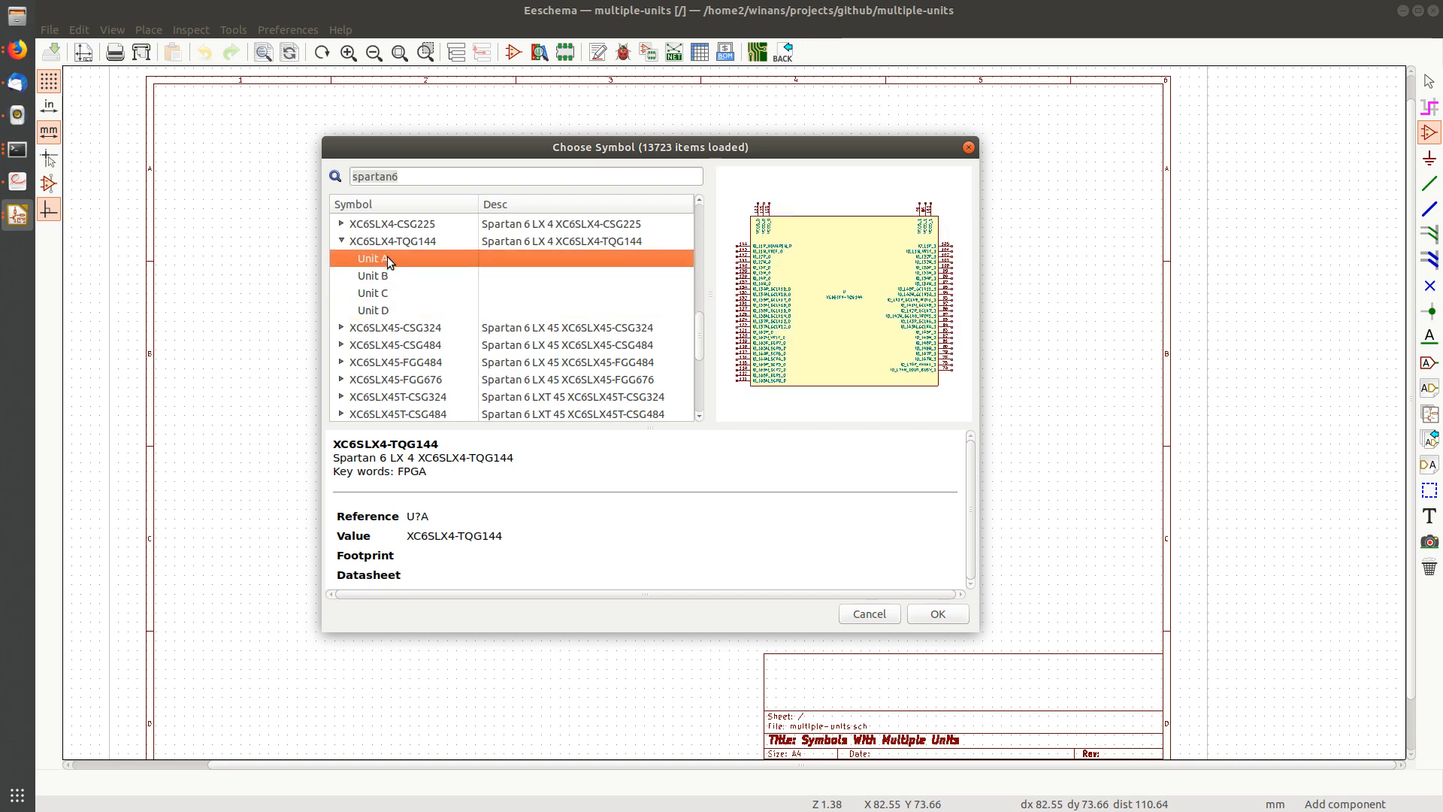
pyautogui.click(387, 275)
pyautogui.click(383, 259)
pyautogui.click(376, 275)
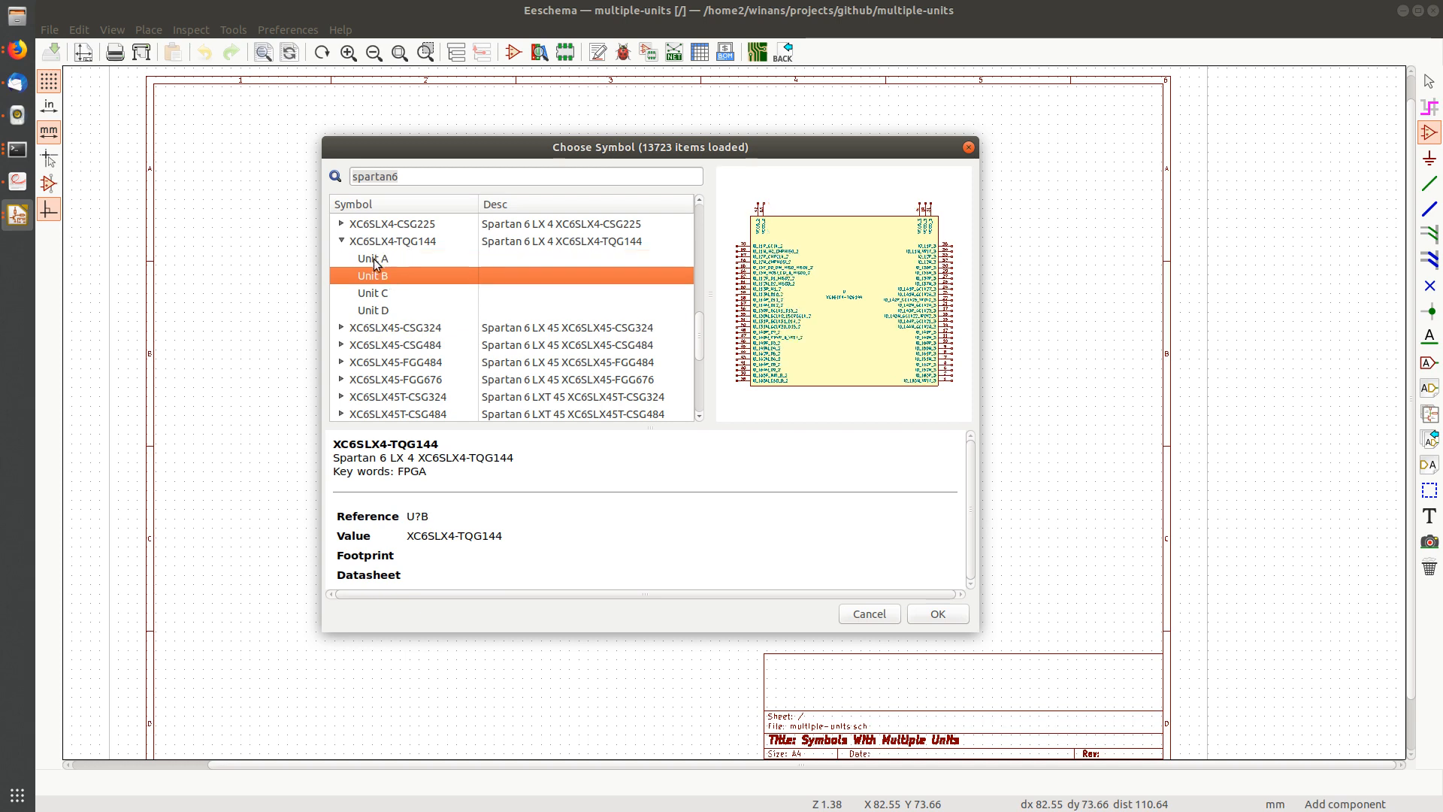
pyautogui.click(373, 259)
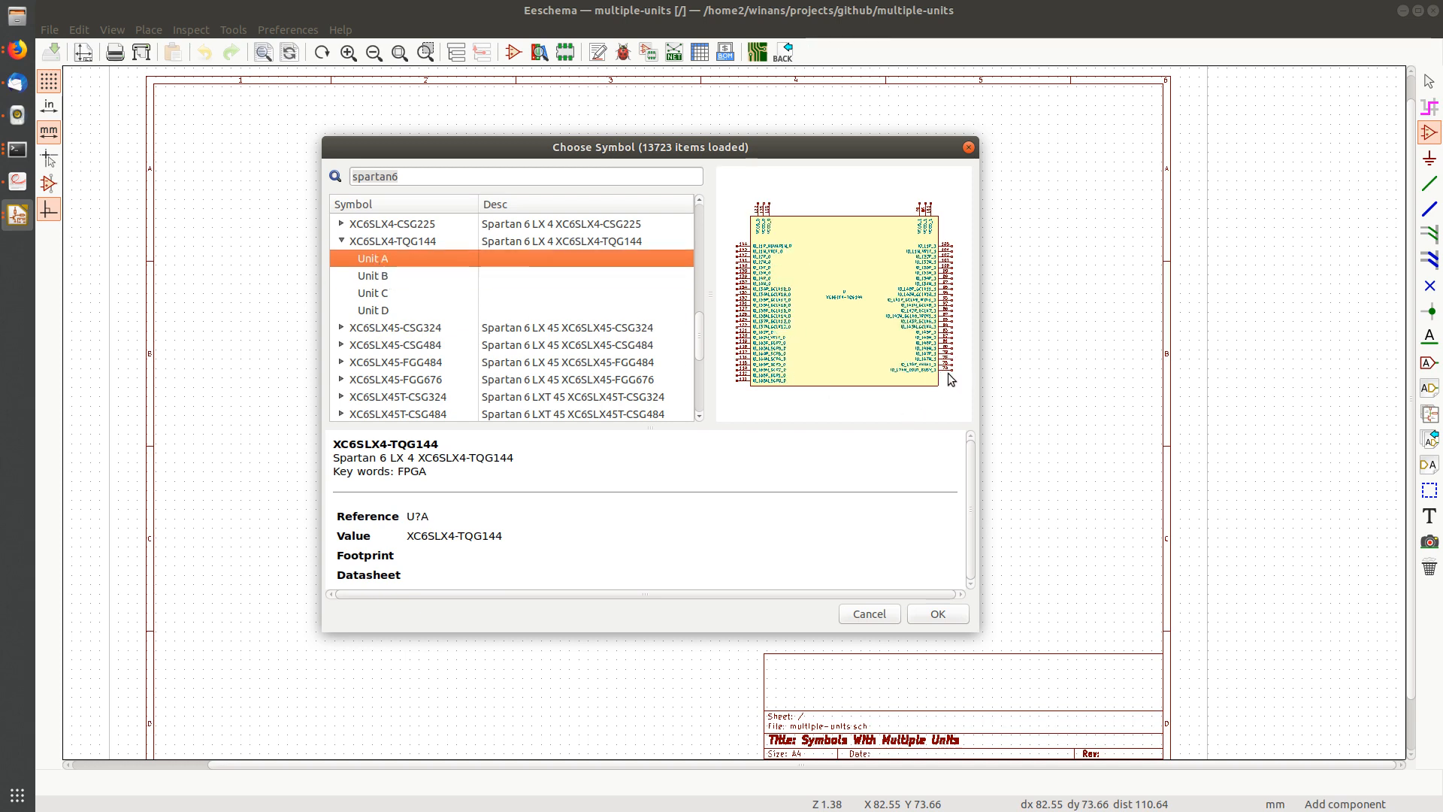
pyautogui.click(387, 275)
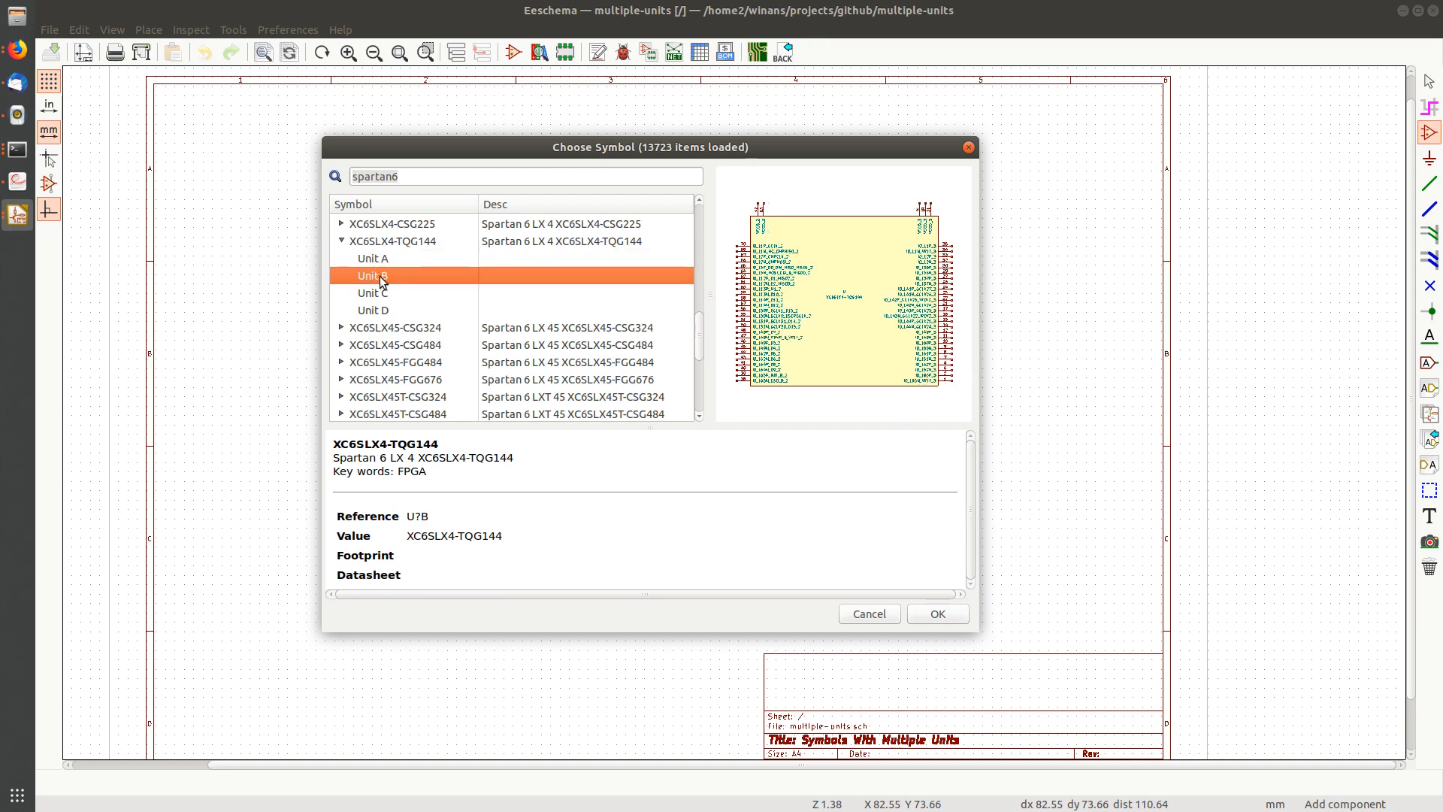
pyautogui.click(380, 257)
pyautogui.click(384, 275)
pyautogui.click(387, 292)
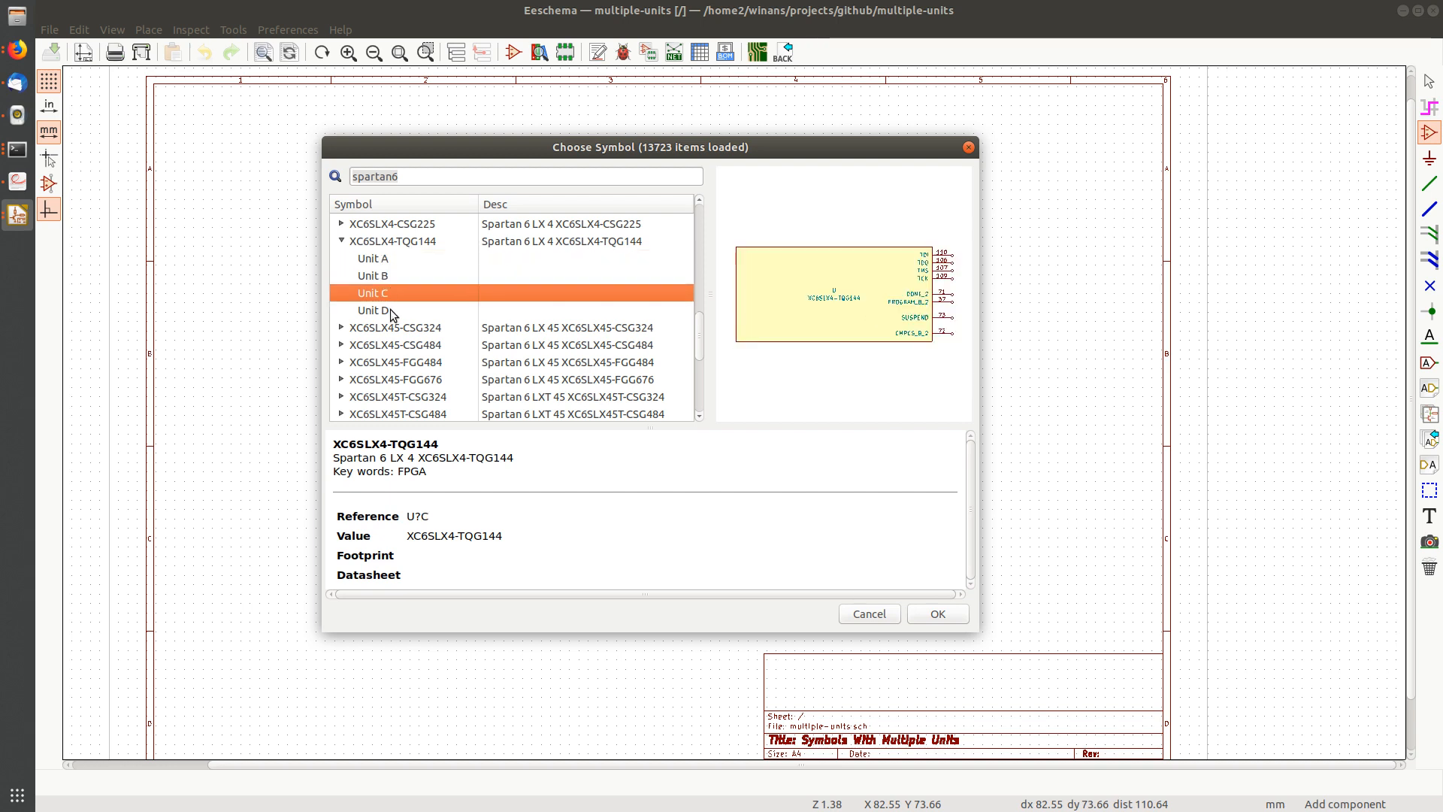
pyautogui.click(390, 308)
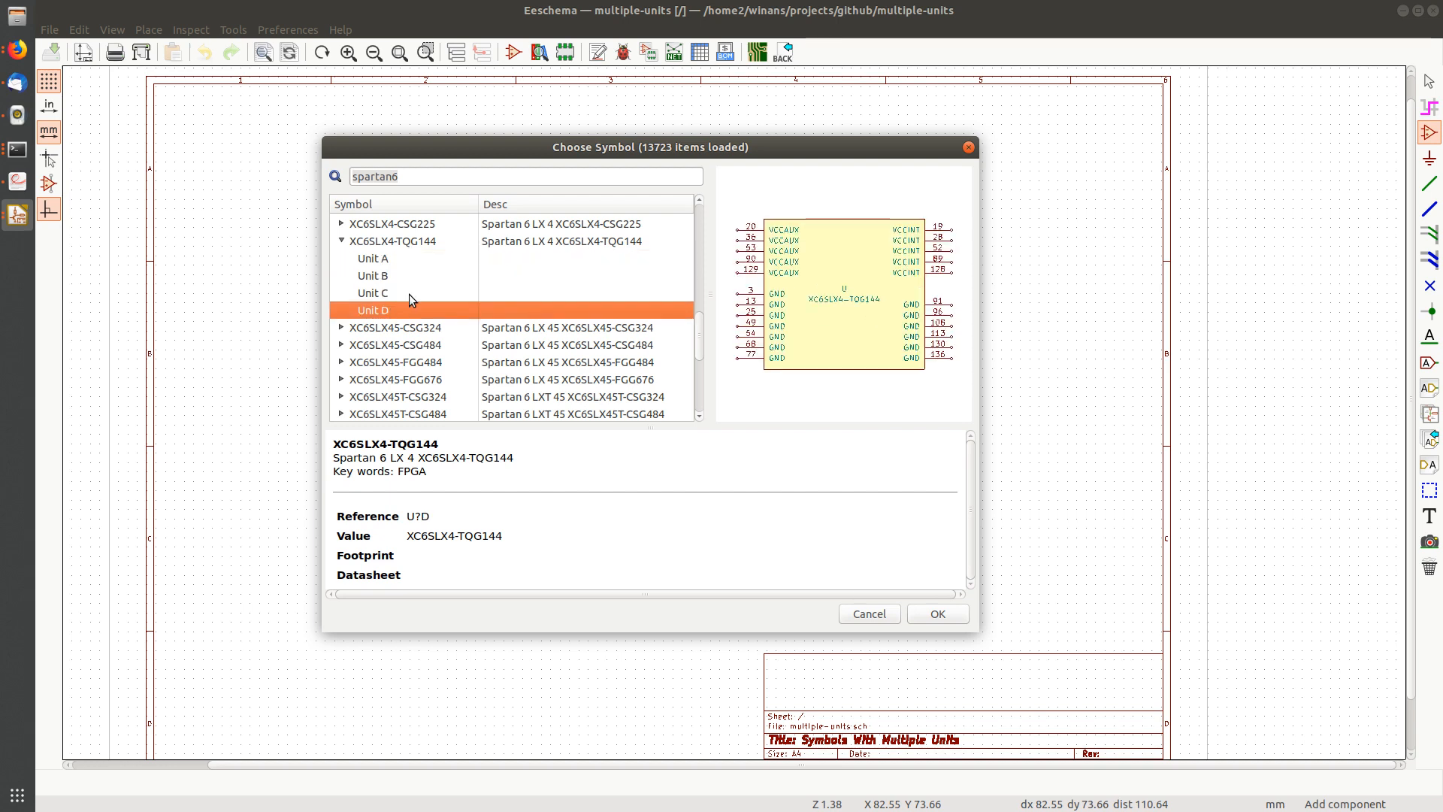
# Place unit A of XC6SLX4-TQG144 in the upper-left area of the sheet.
pyautogui.doubleClick(395, 257)
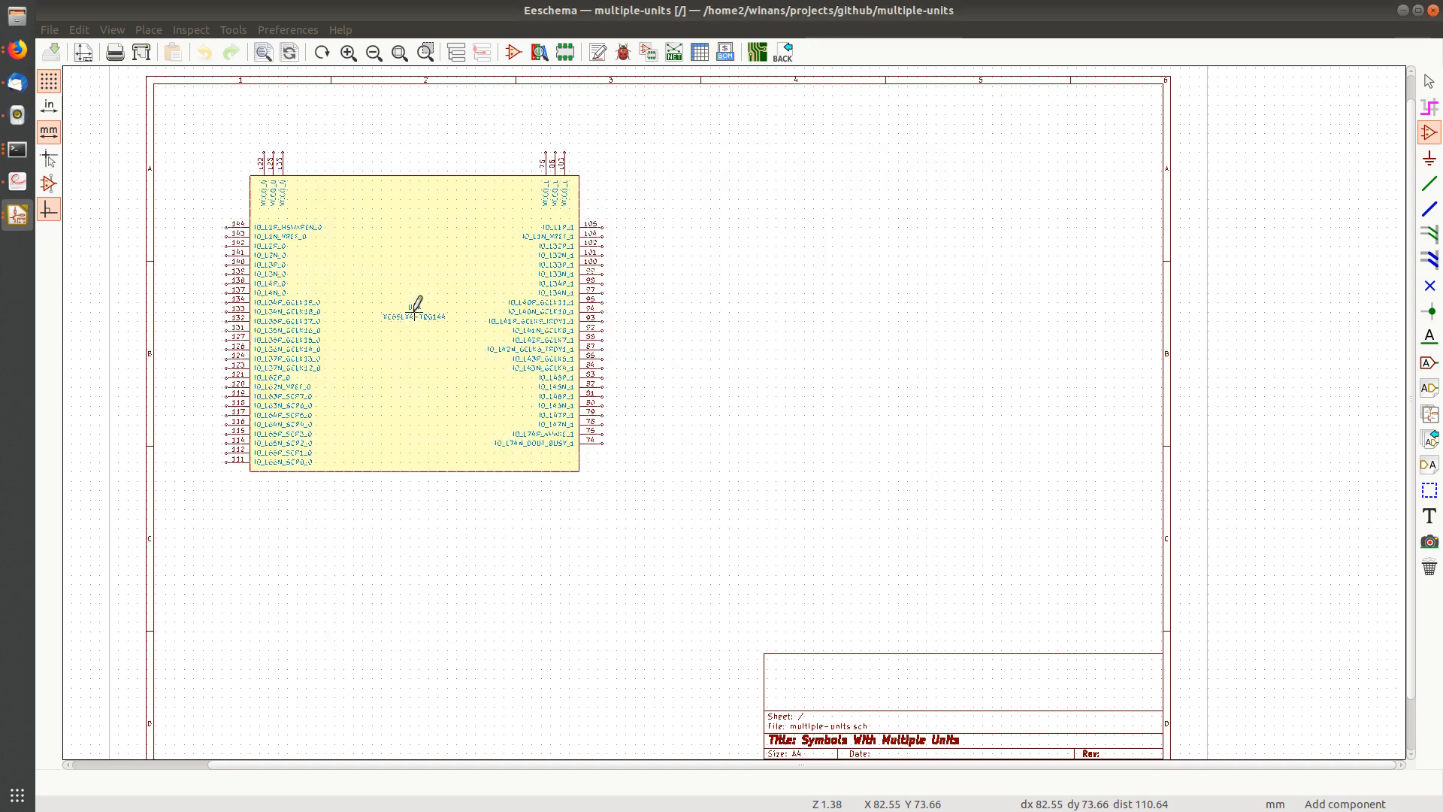
pyautogui.click(368, 257)
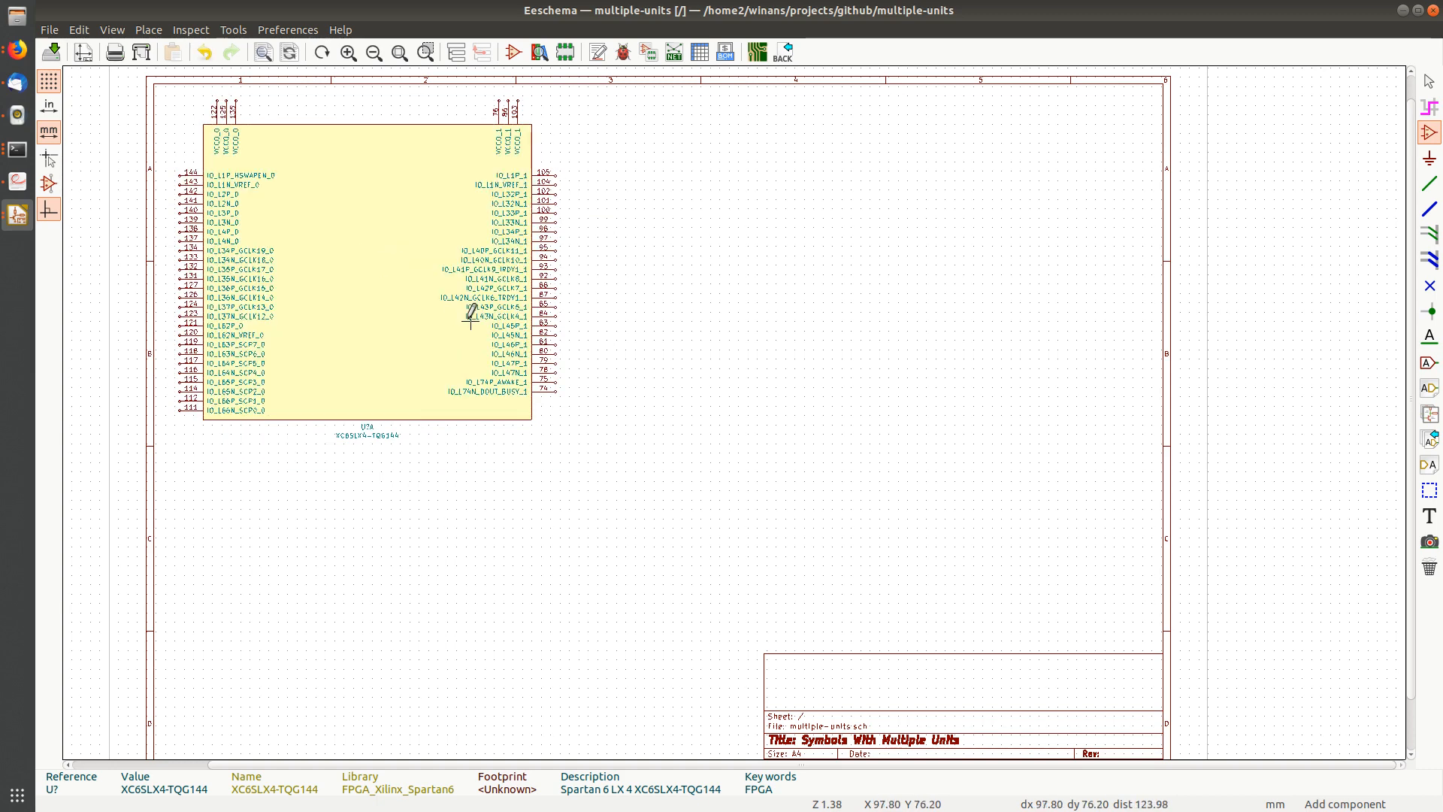
# Add unit B of XC6SLX4-TQG144 to the sheet, to the right of unit A.
pyautogui.click(682, 300)
pyautogui.doubleClick(399, 275)
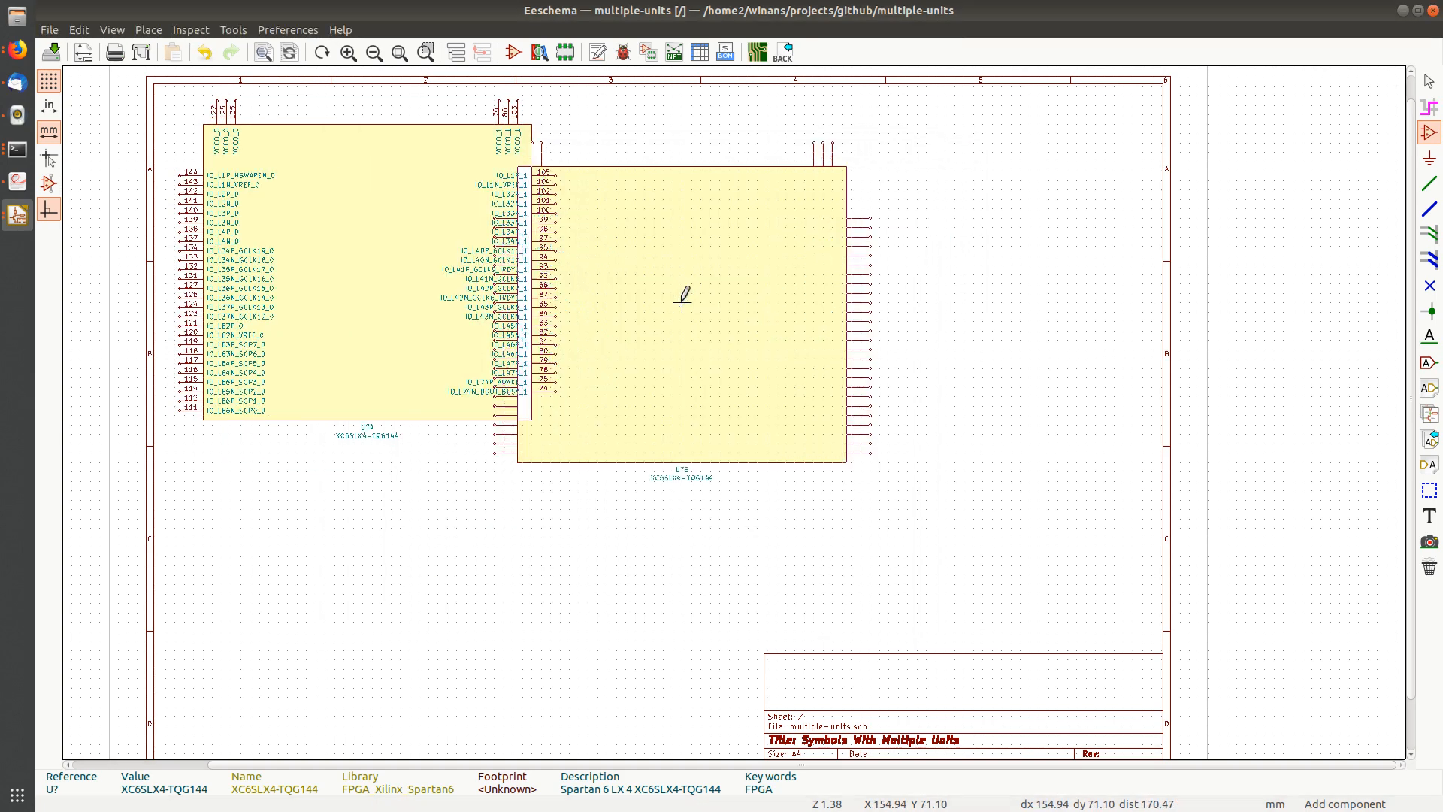
pyautogui.click(838, 278)
# Place unit C of XC6SLX4-TQG144 on the sheet below unit A.
pyautogui.click(376, 570)
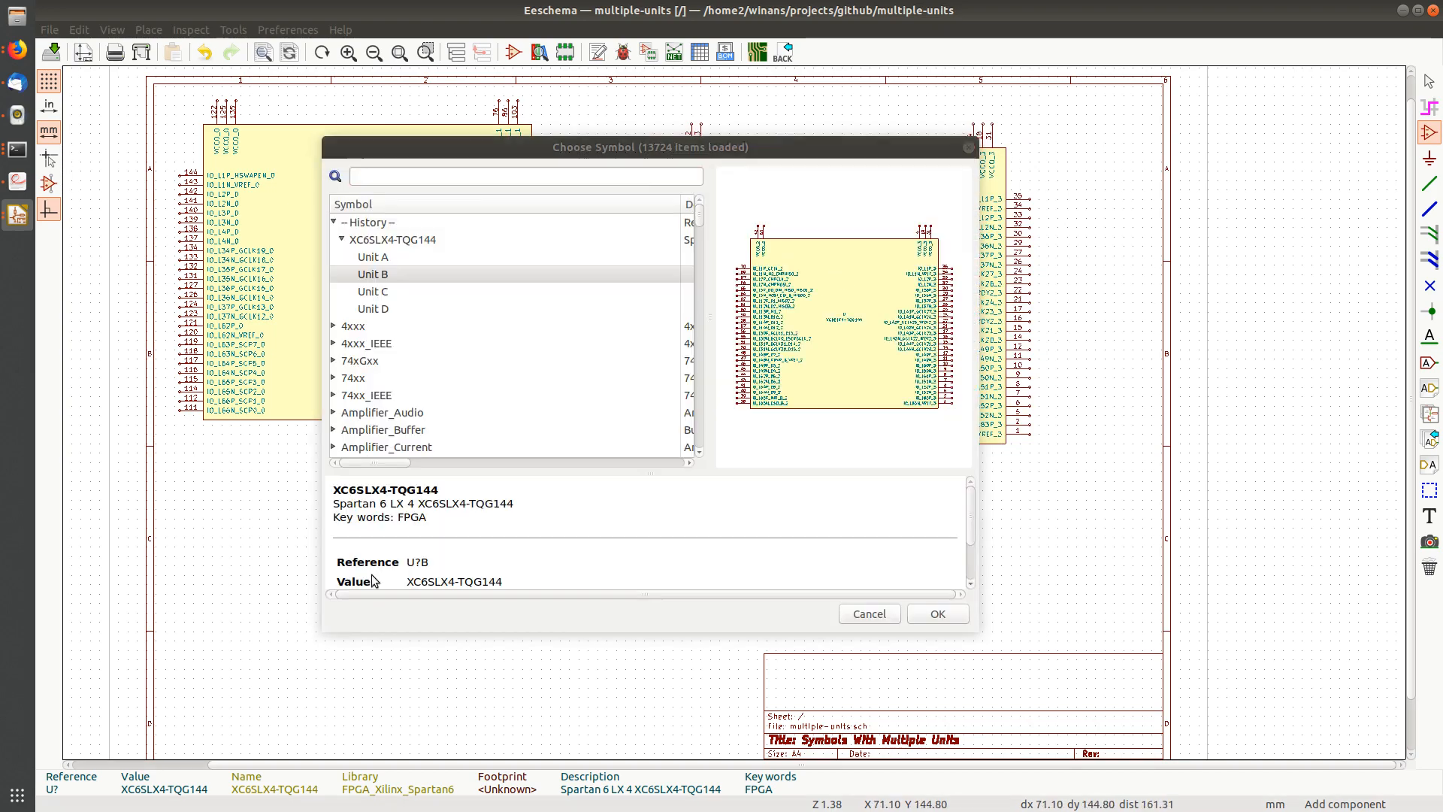
pyautogui.doubleClick(391, 292)
pyautogui.moveTo(365, 584); pyautogui.dragTo(767, 283, button='middle')
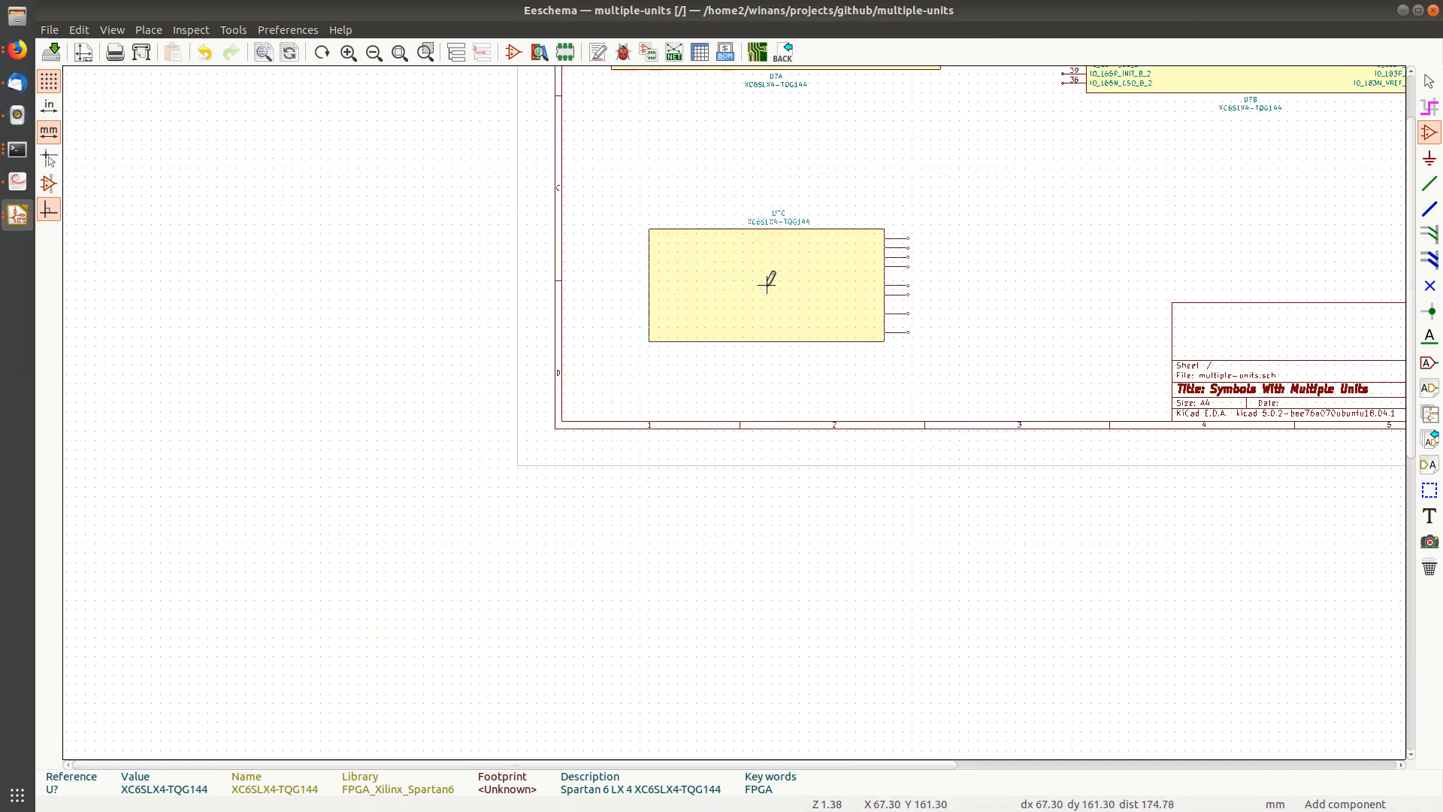
pyautogui.click(766, 211)
# Place unit D of XC6SLX4-TQG144 below unit B, above the title block, and end symbol placement.
pyautogui.moveTo(1096, 248); pyautogui.dragTo(483, 454, button='middle')
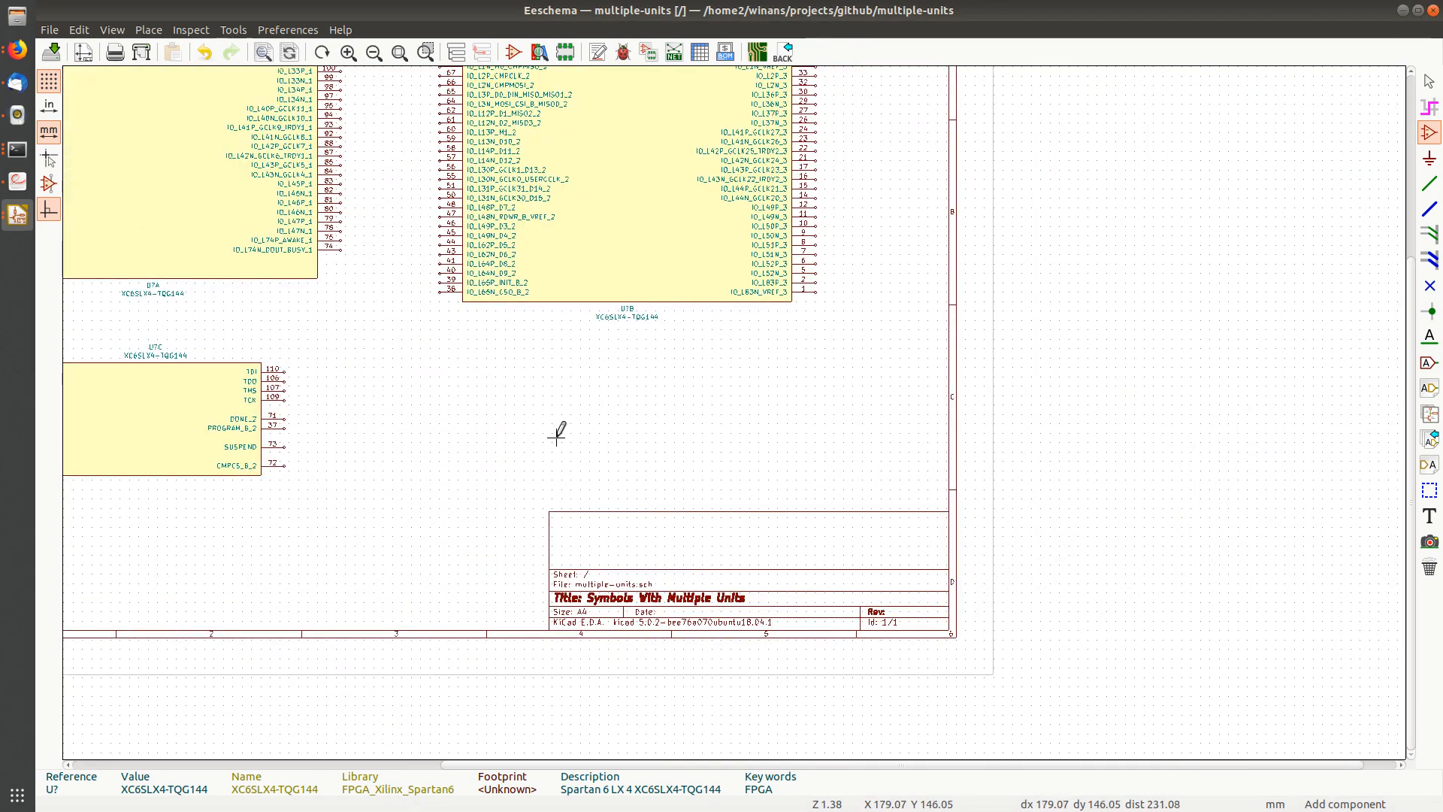
pyautogui.click(553, 428)
pyautogui.doubleClick(398, 305)
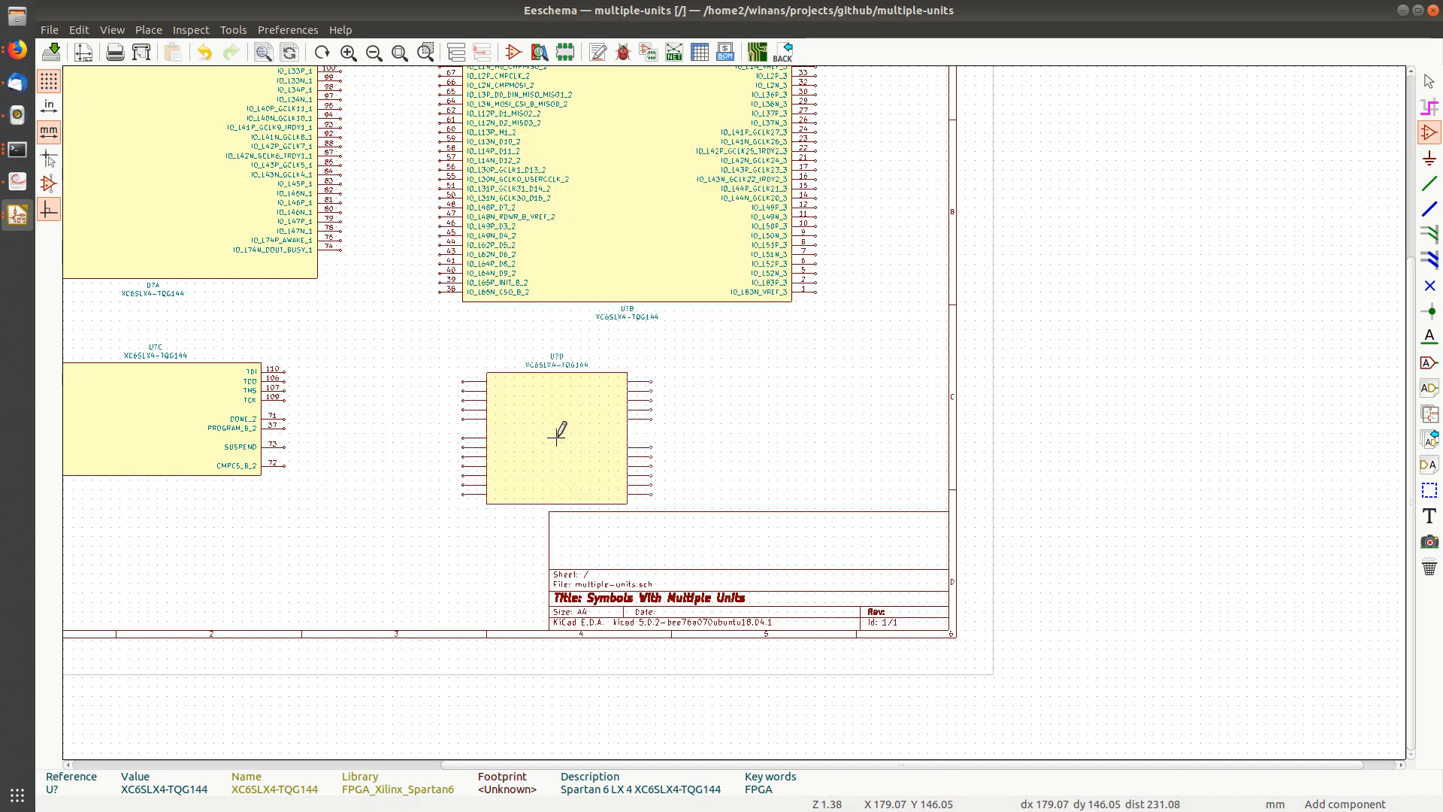
pyautogui.press('Escape')
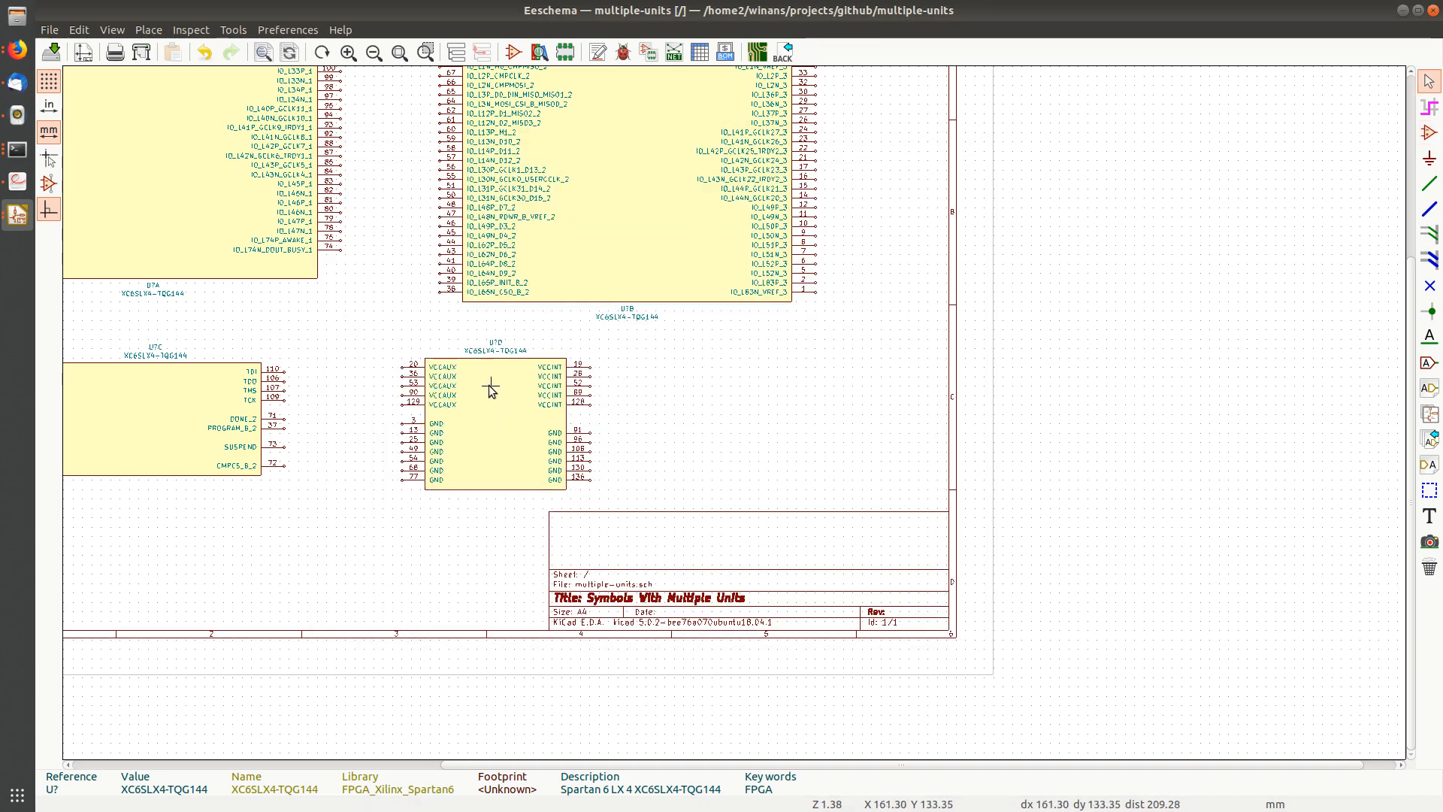
# Look over the four placed units and examine the reference designators of units B and D up close.
pyautogui.moveTo(440, 347); pyautogui.dragTo(731, 560, button='middle')
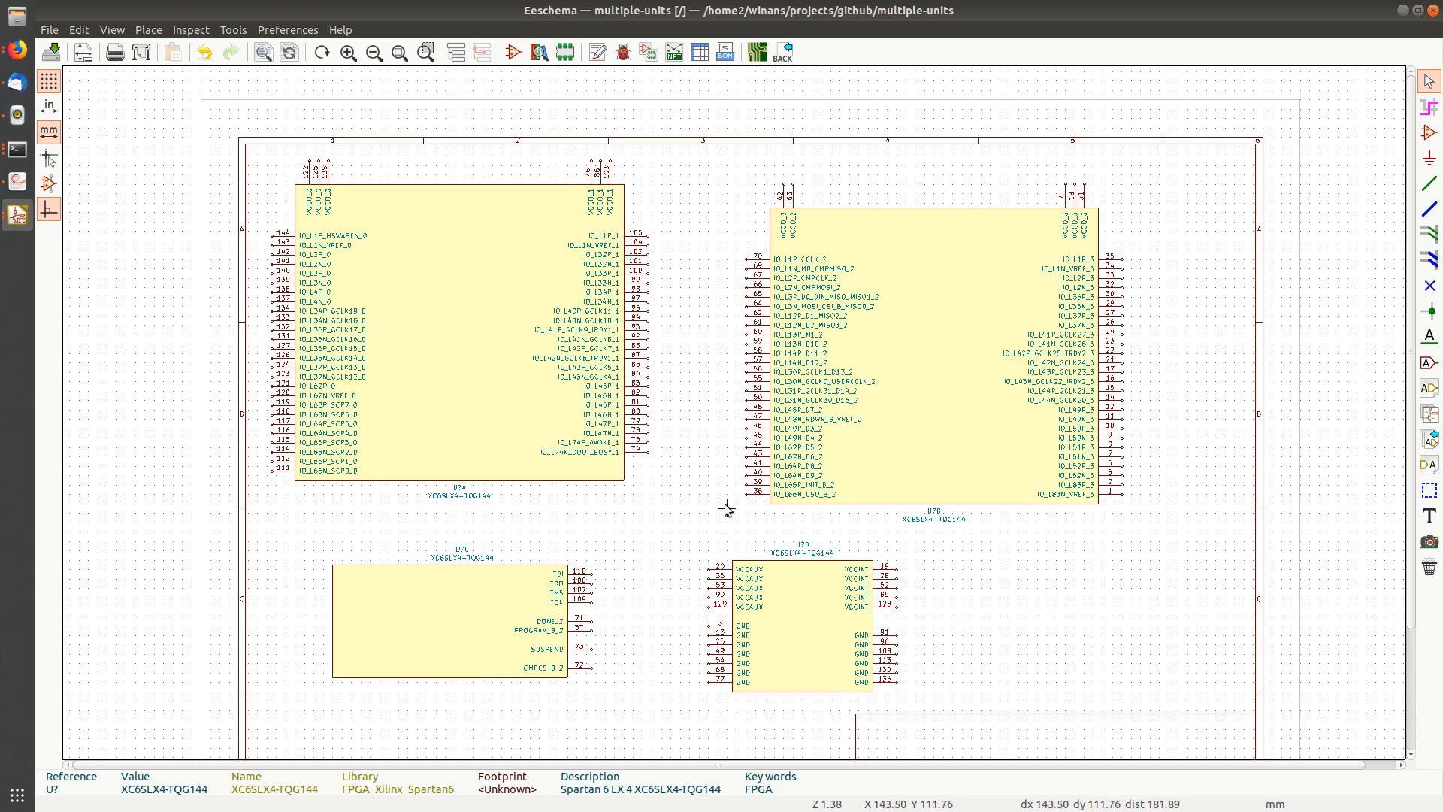
pyautogui.moveTo(663, 466); pyautogui.dragTo(622, 387, button='middle')
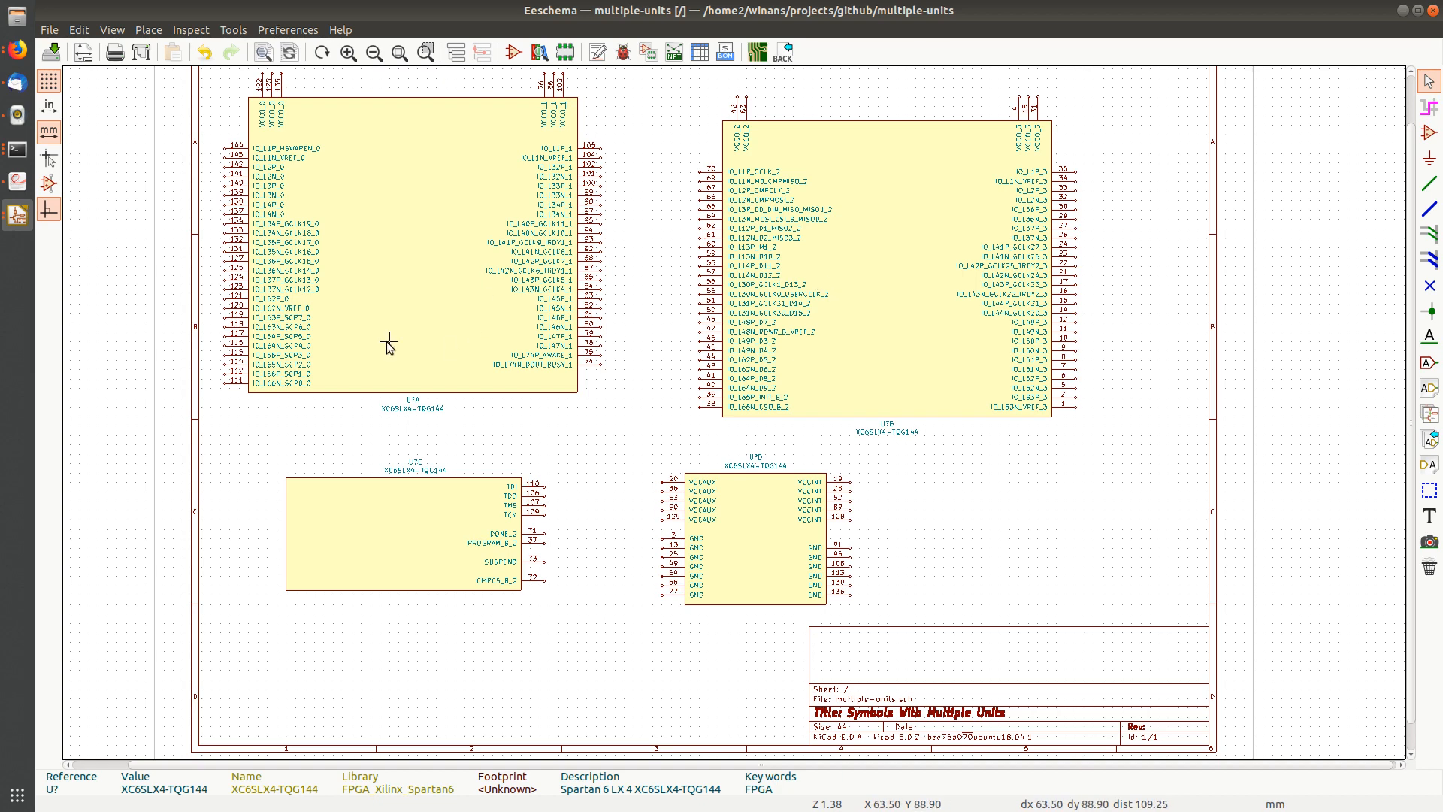
pyautogui.moveTo(506, 350); pyautogui.dragTo(474, 391, button='middle')
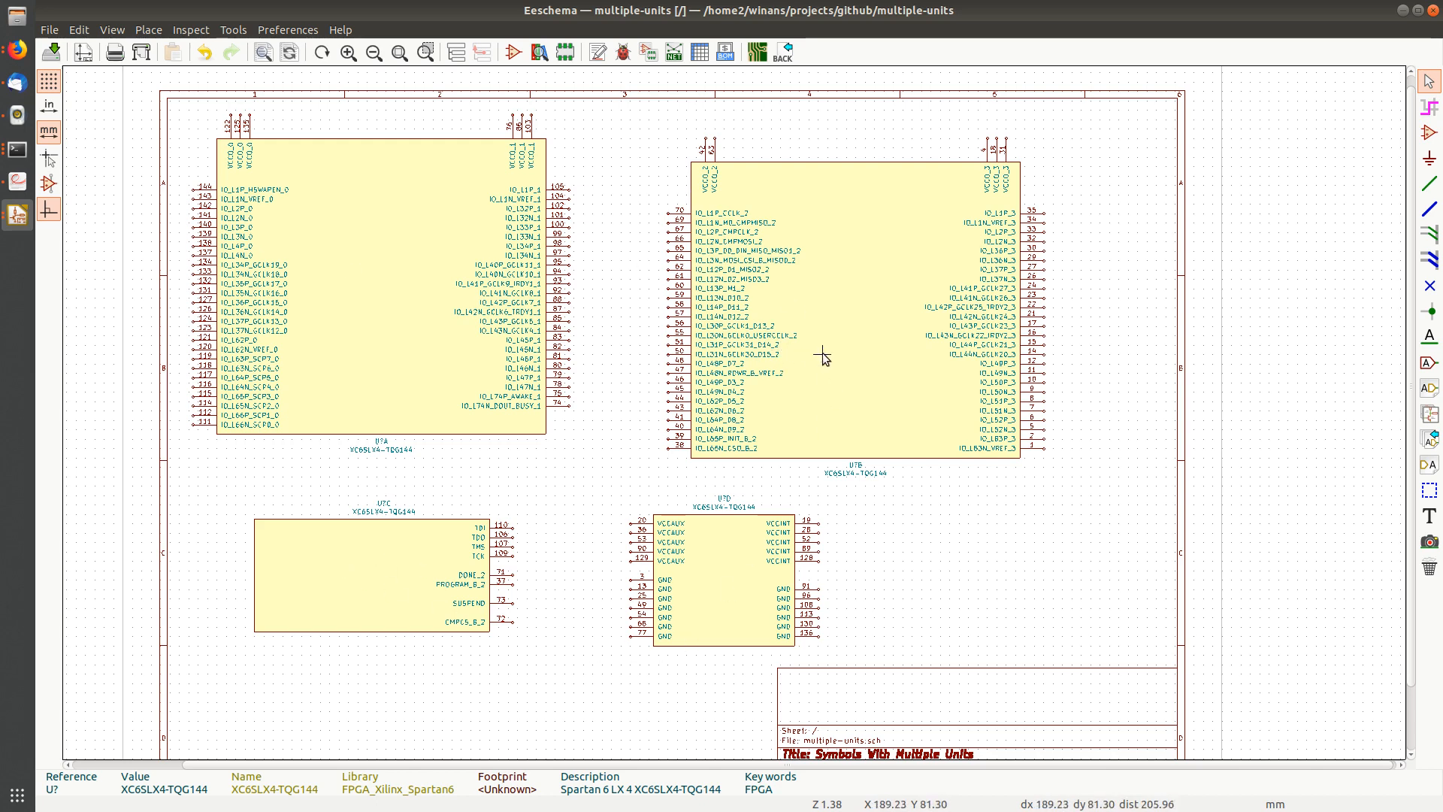
pyautogui.scroll(1, 871, 478)
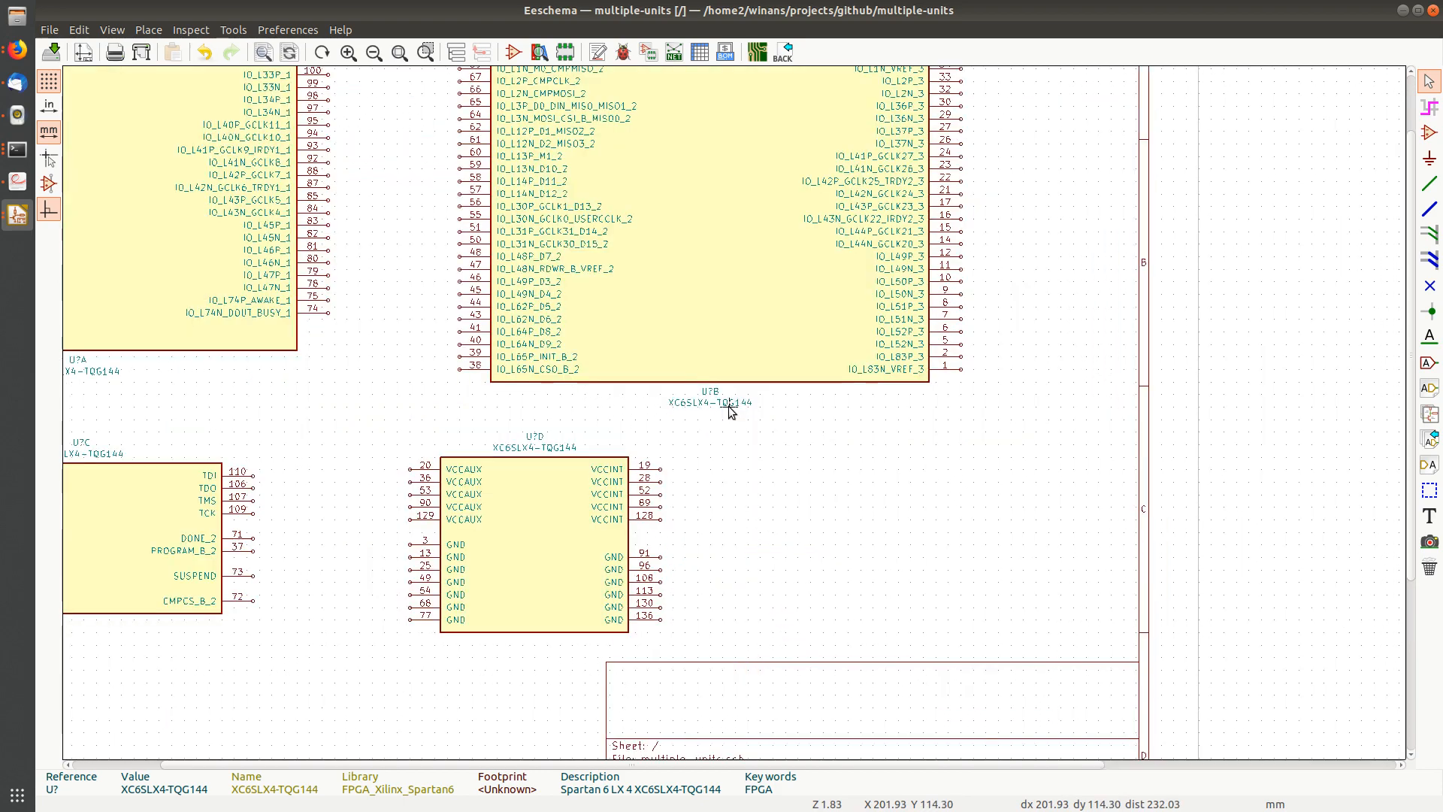
pyautogui.scroll(5, 731, 410)
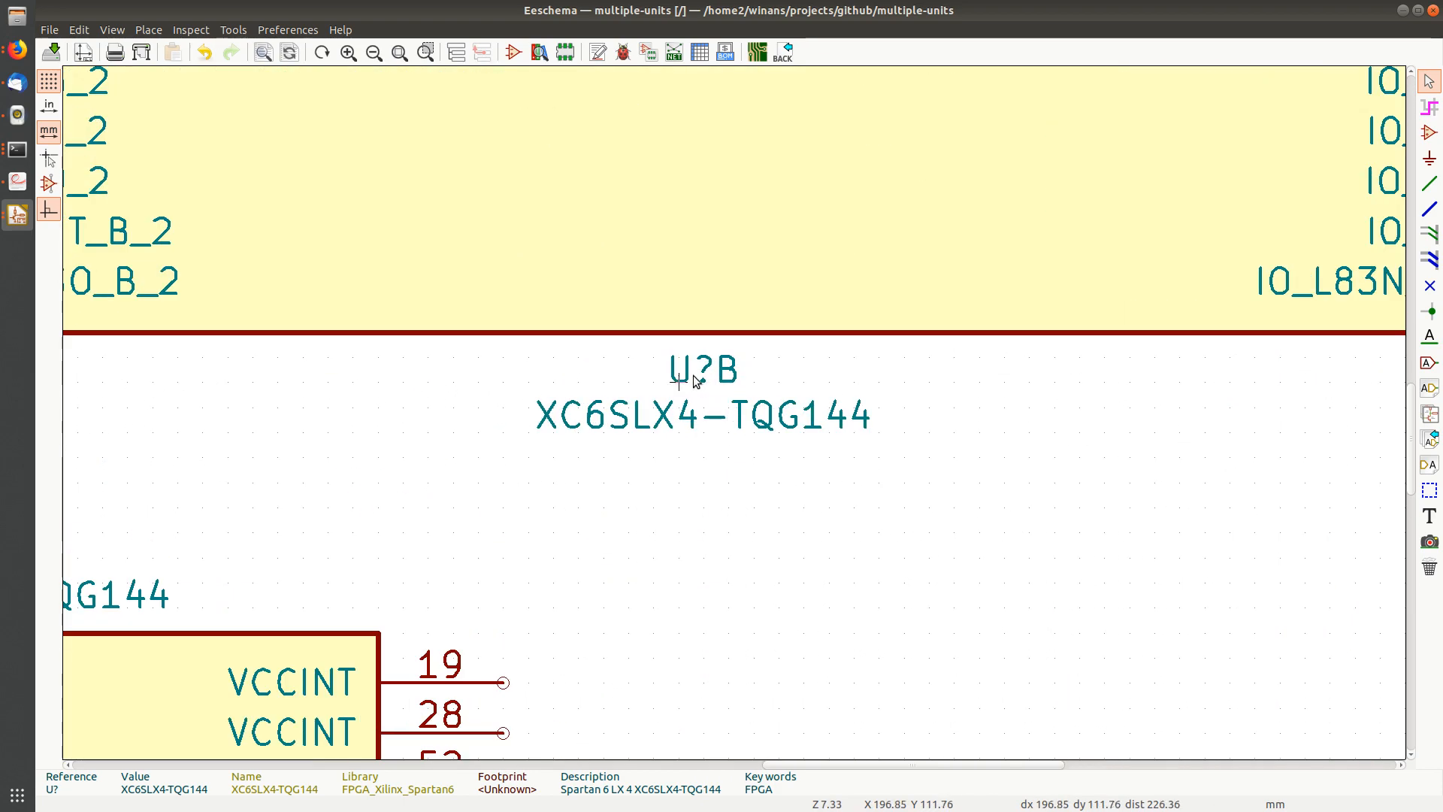
pyautogui.scroll(-5, 720, 387)
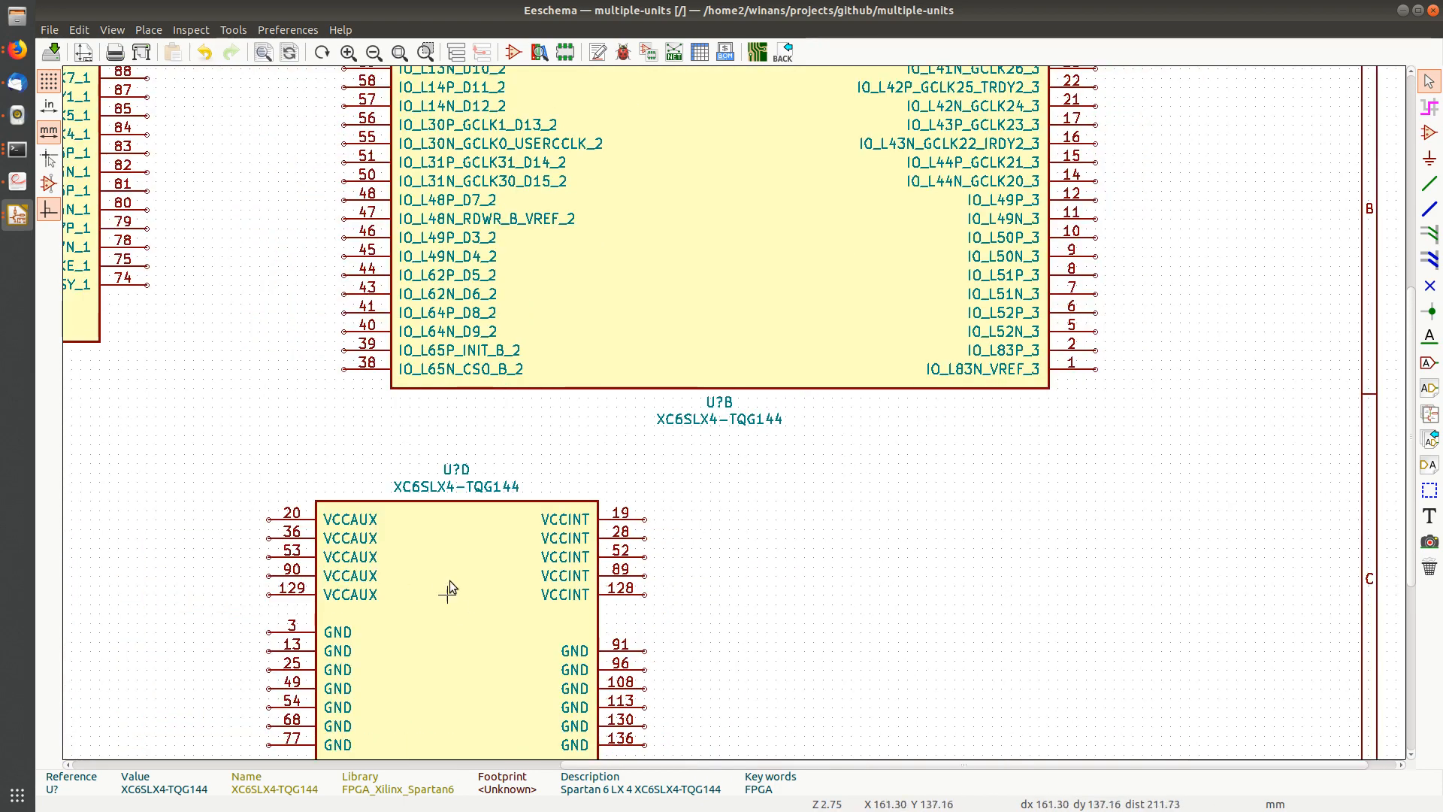
pyautogui.scroll(5, 448, 586)
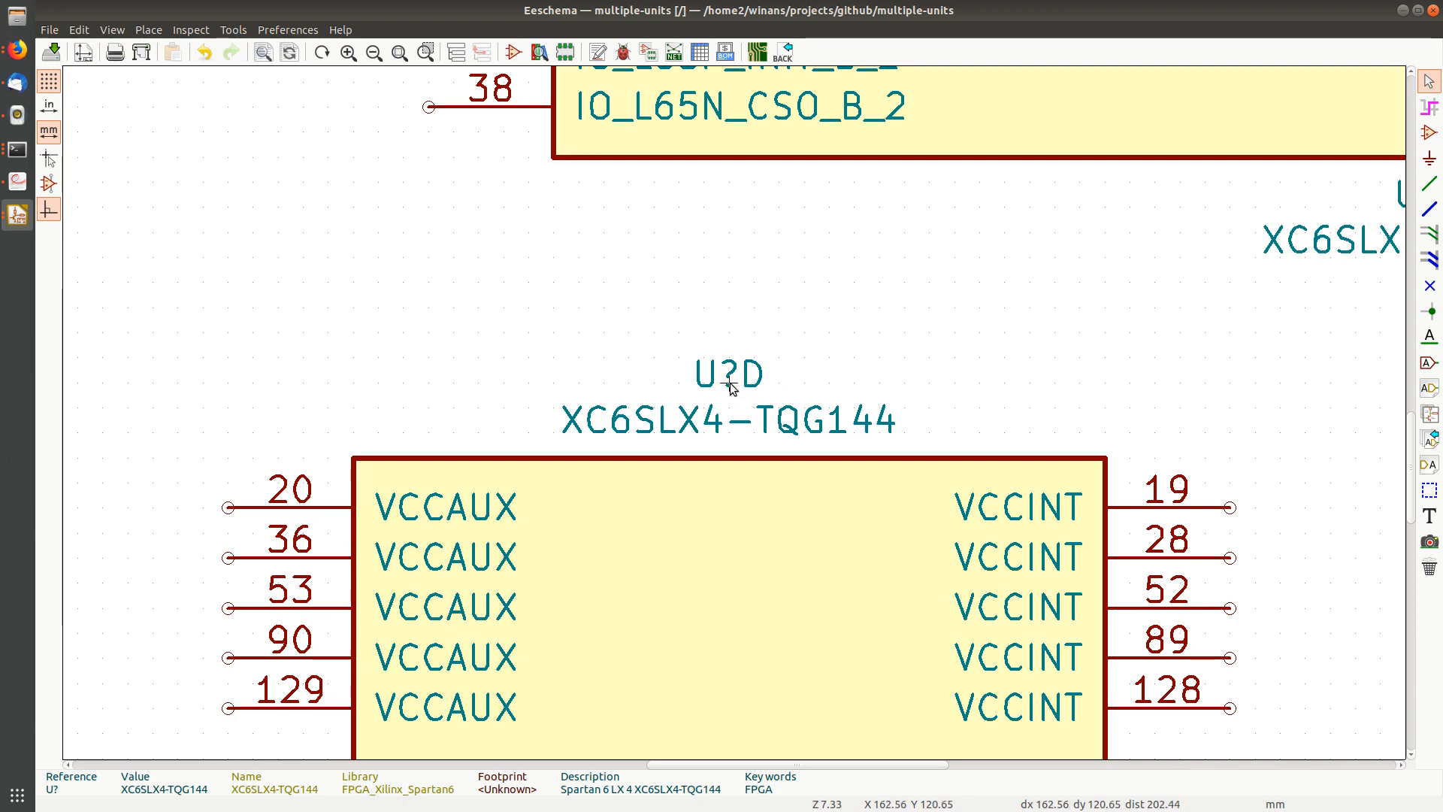
pyautogui.scroll(-5, 729, 385)
pyautogui.scroll(-1, 687, 408)
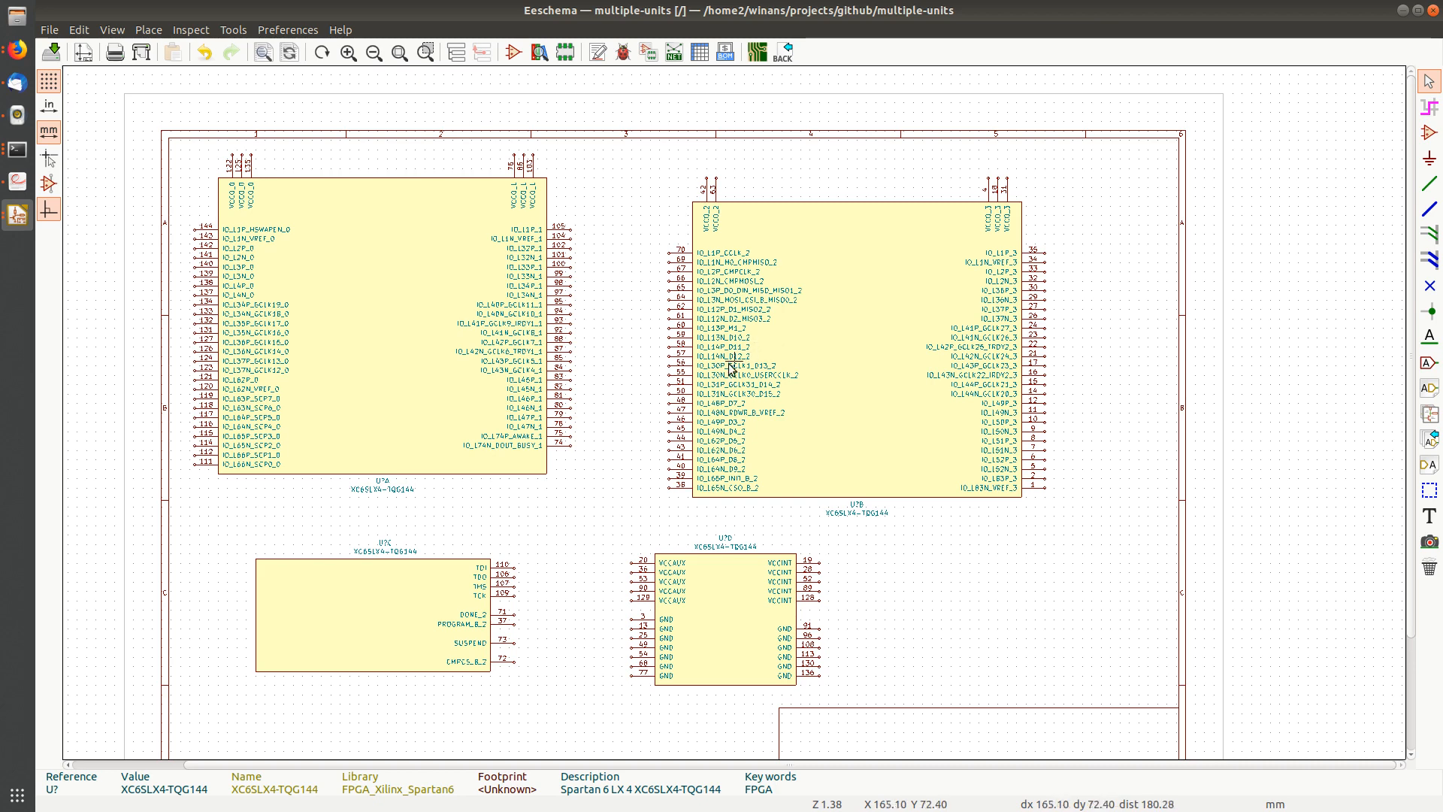
# Examine the power and ground pins of unit D and the TDI, TDO, TMS, TCK and configuration pins of unit C.
pyautogui.moveTo(629, 456); pyautogui.dragTo(618, 308, button='middle')
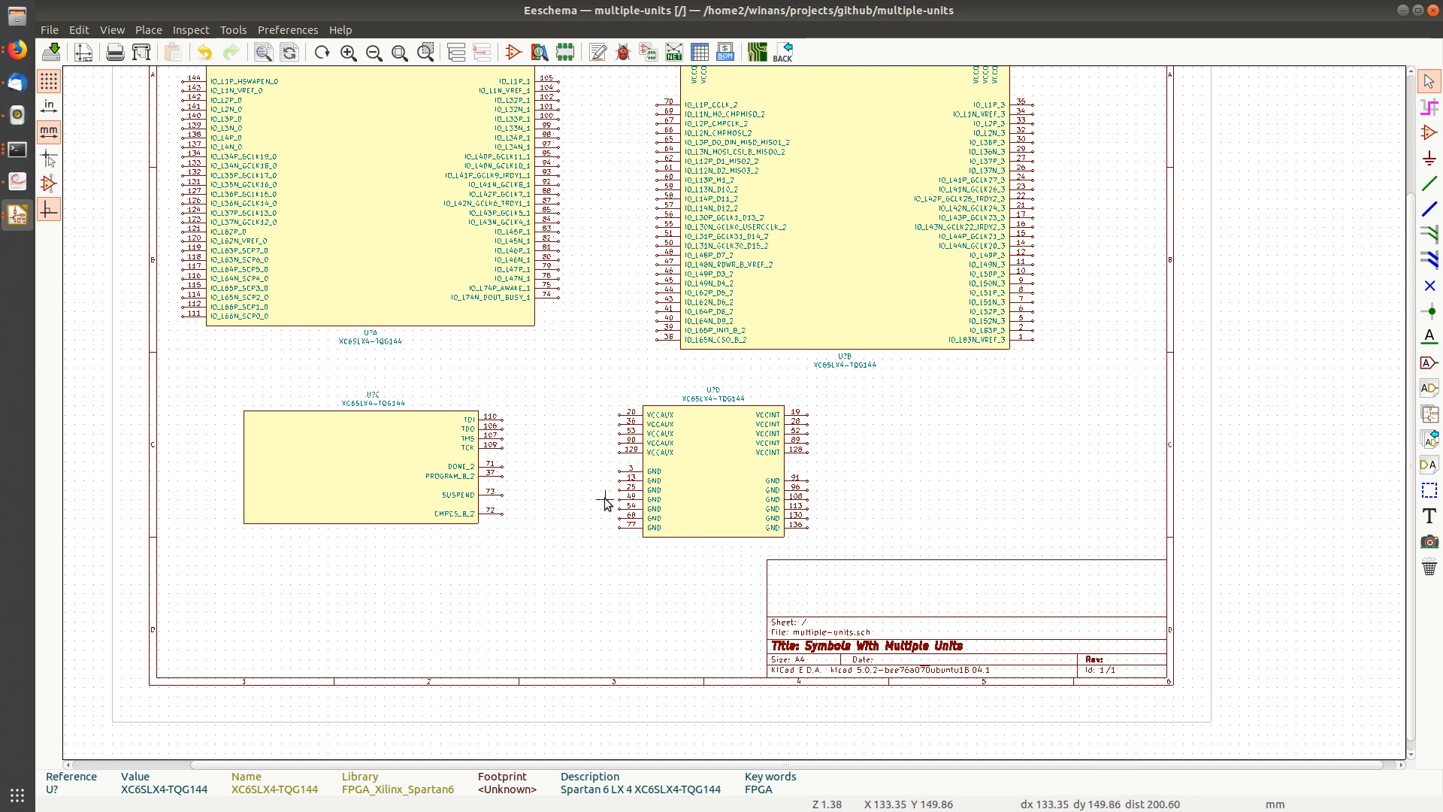
pyautogui.moveTo(559, 393); pyautogui.dragTo(541, 508, button='middle')
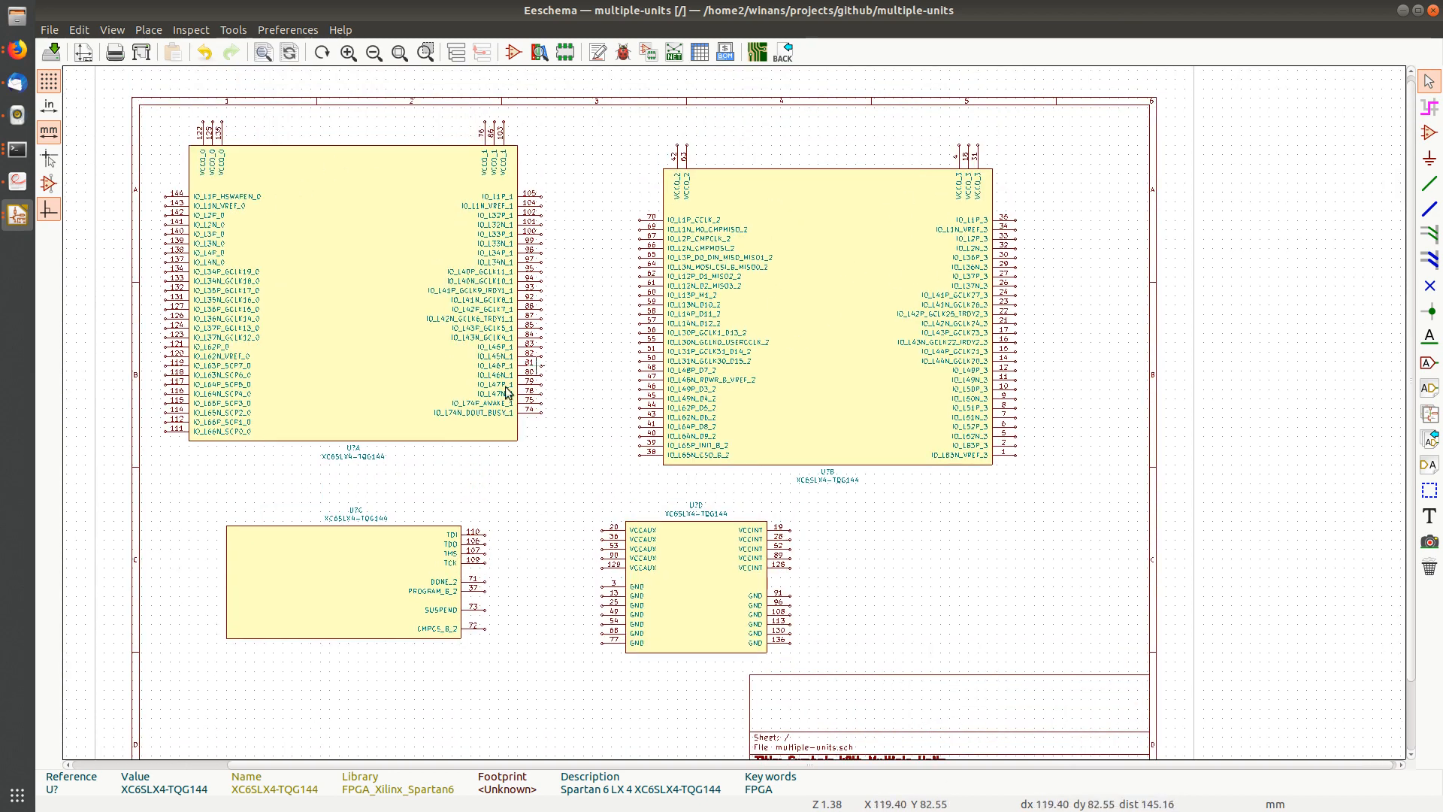
pyautogui.moveTo(508, 572); pyautogui.dragTo(503, 344, button='middle')
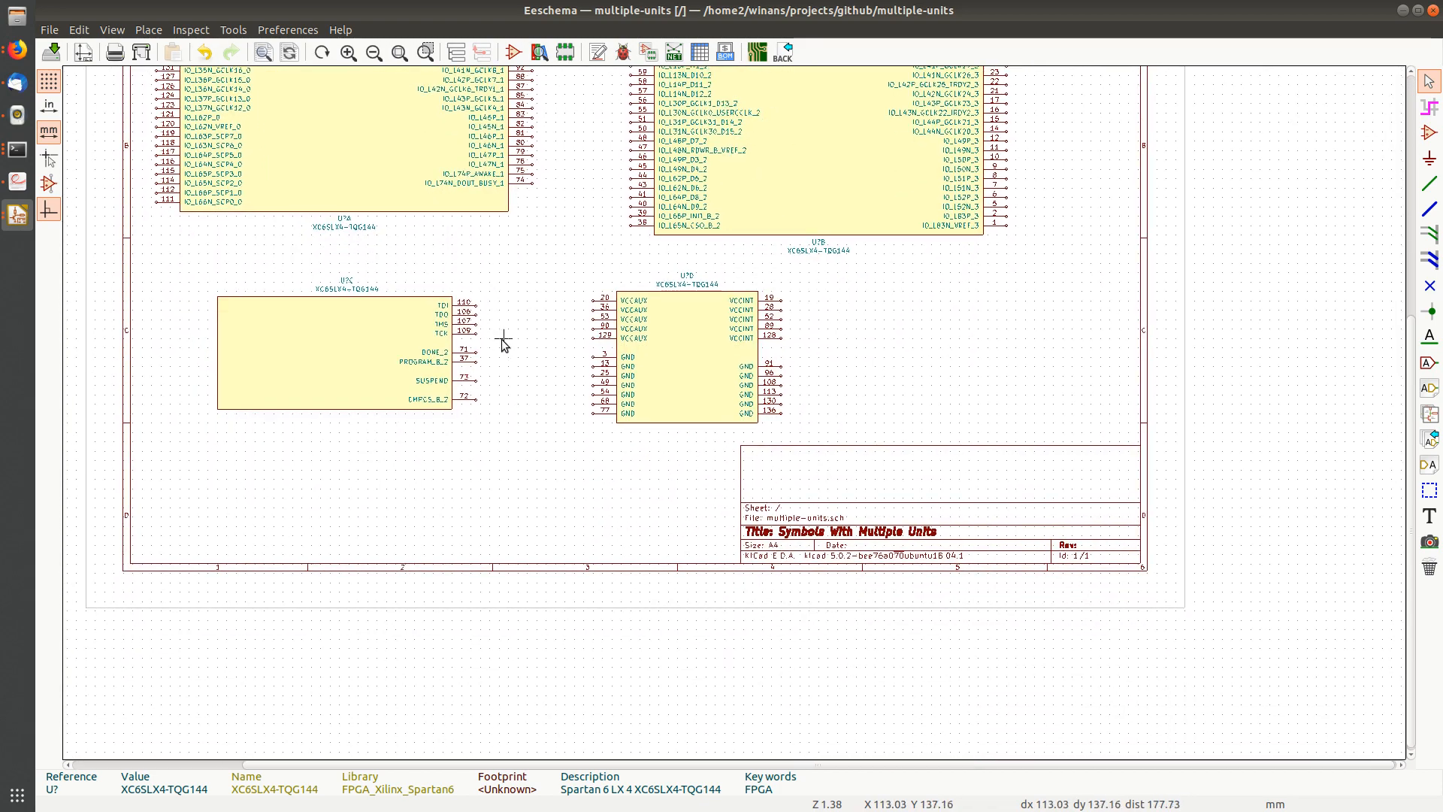
pyautogui.scroll(3, 718, 362)
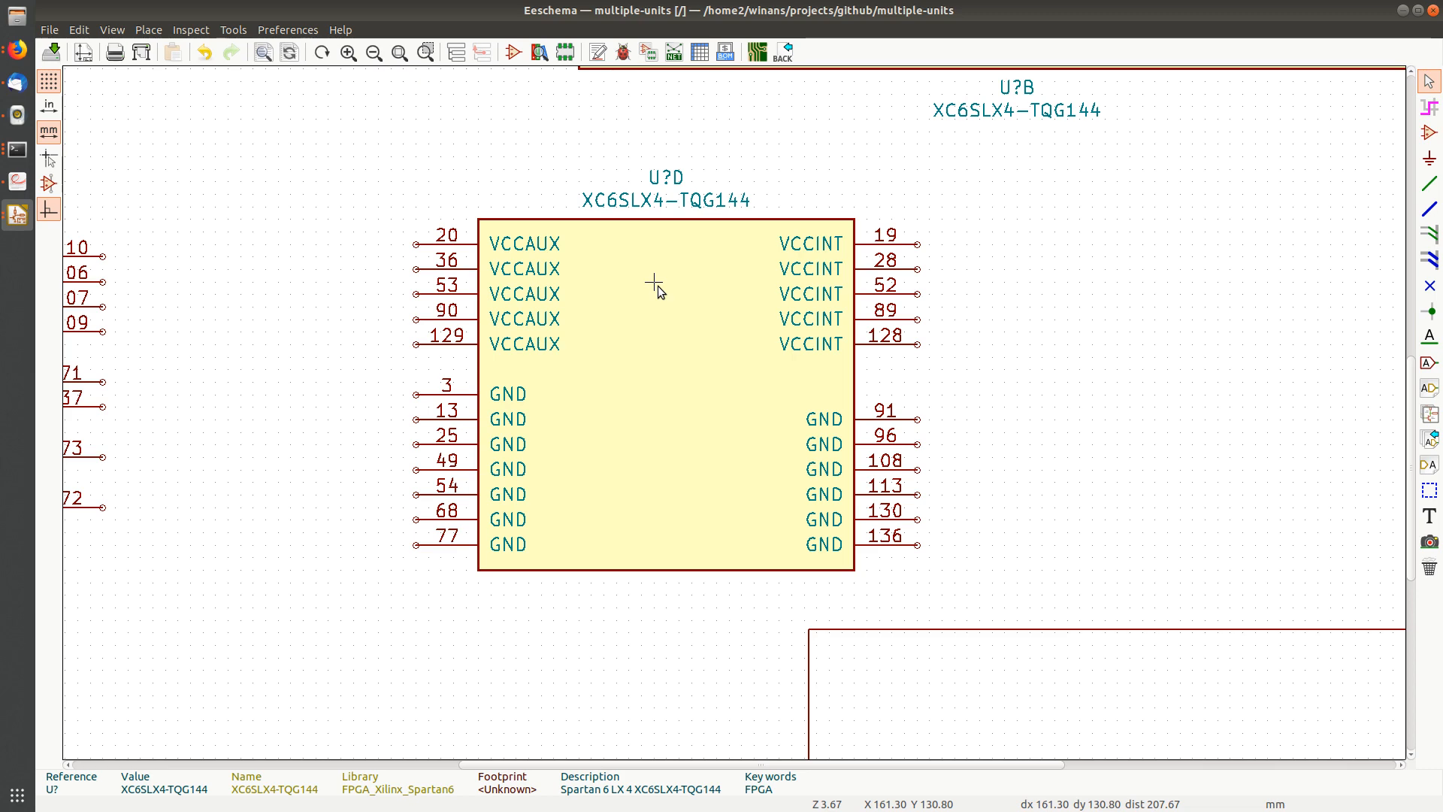
pyautogui.scroll(-3, 656, 284)
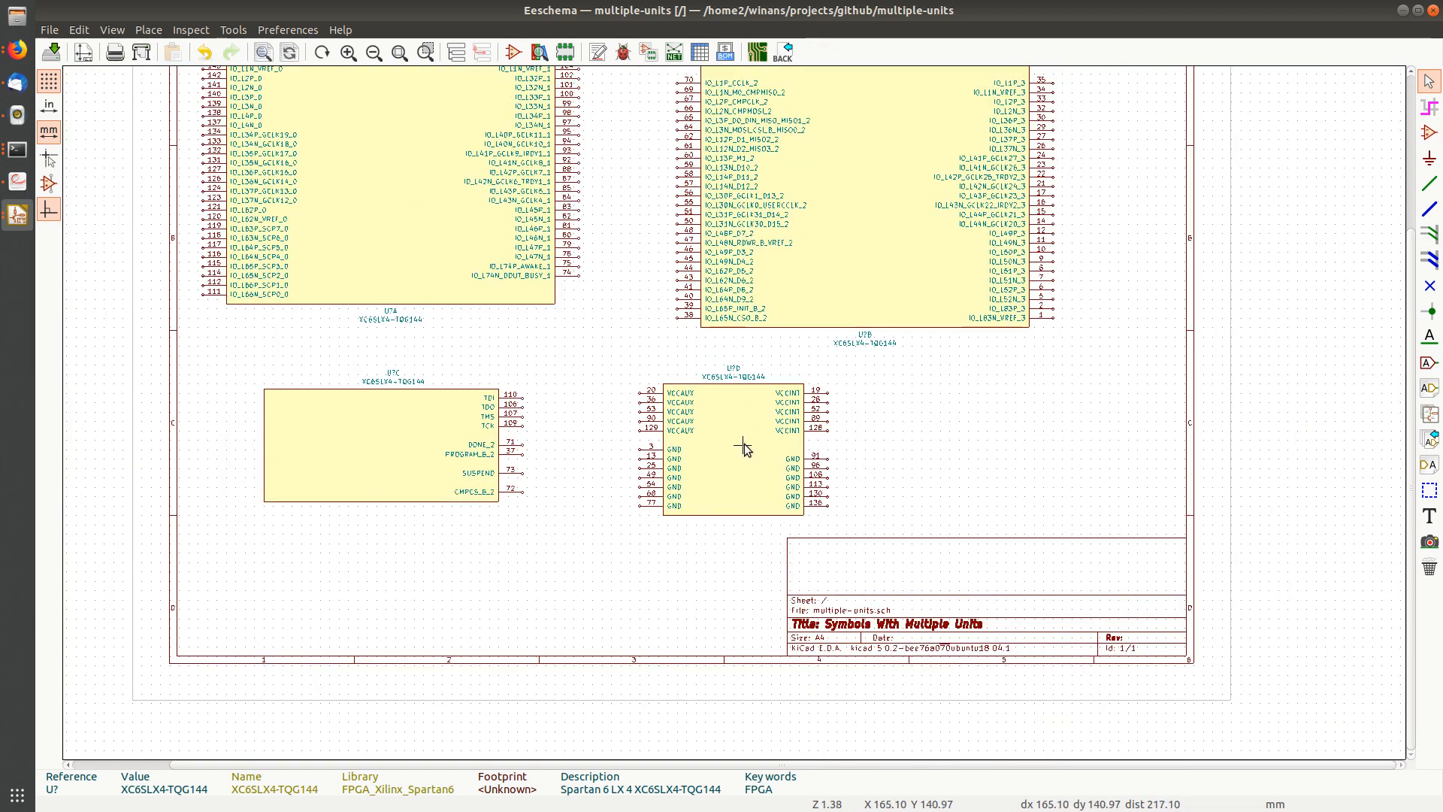
pyautogui.moveTo(746, 442); pyautogui.dragTo(652, 520, button='middle')
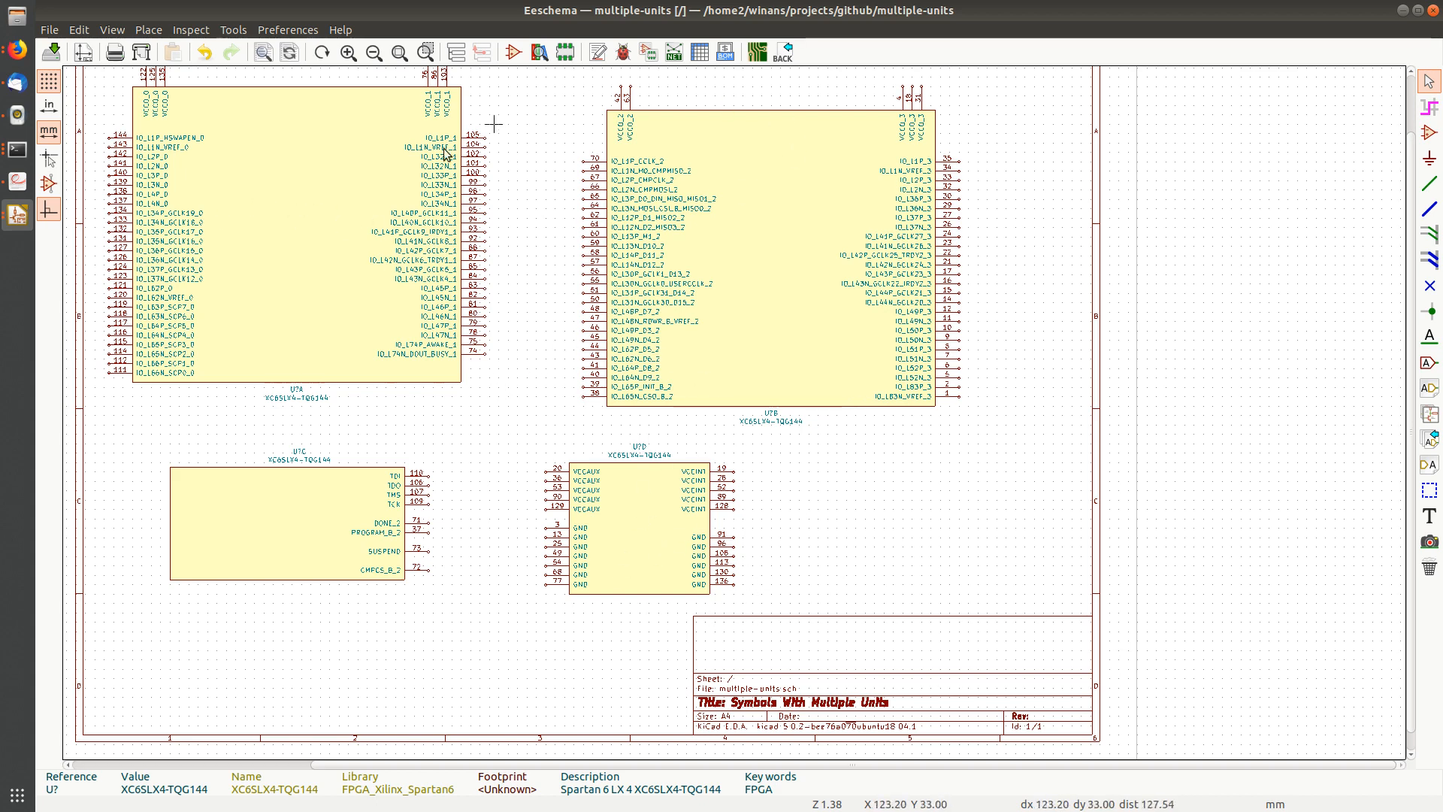
pyautogui.moveTo(478, 228); pyautogui.dragTo(517, 288, button='middle')
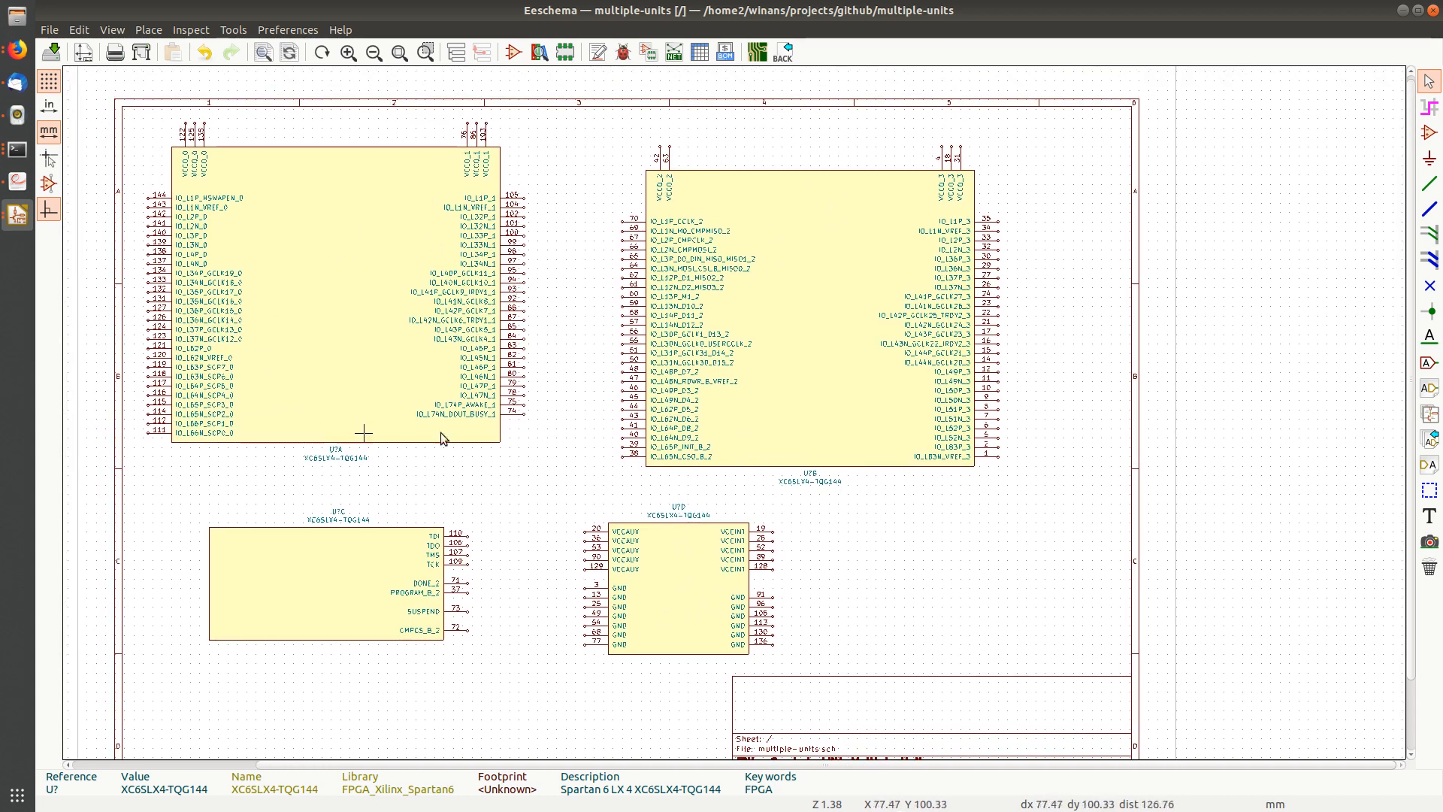
pyautogui.scroll(1, 411, 624)
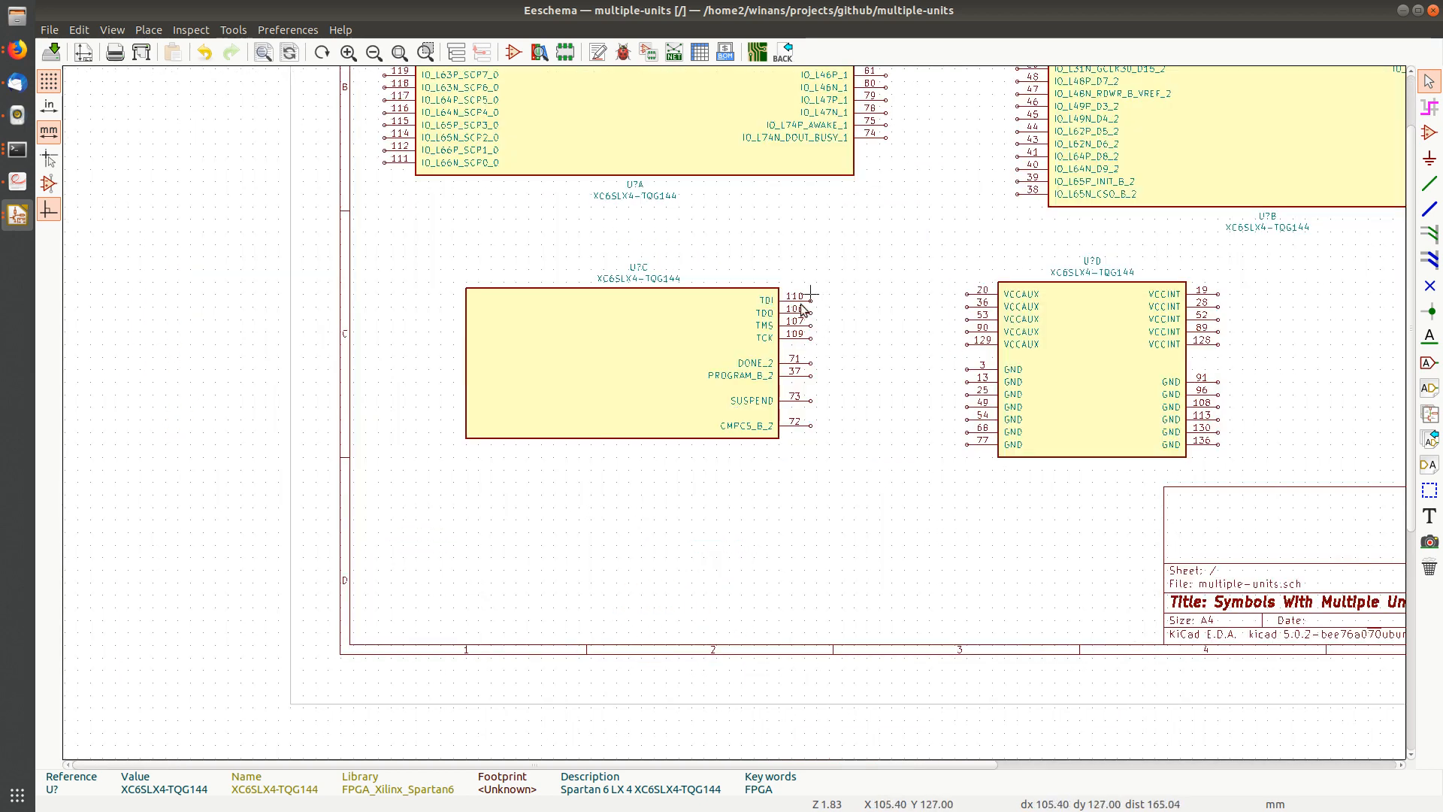
pyautogui.scroll(2, 830, 336)
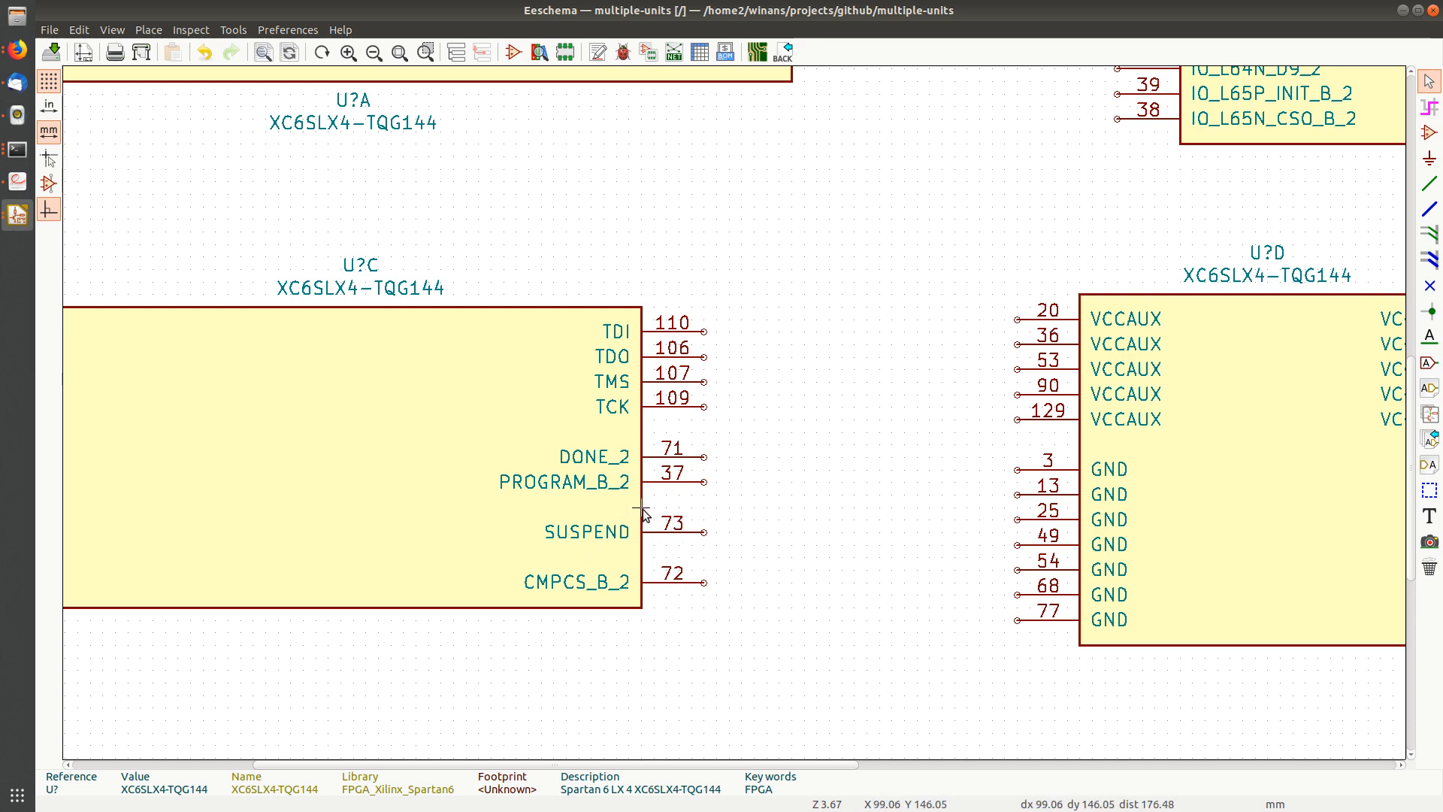
pyautogui.scroll(-1, 644, 514)
pyautogui.scroll(-2, 729, 410)
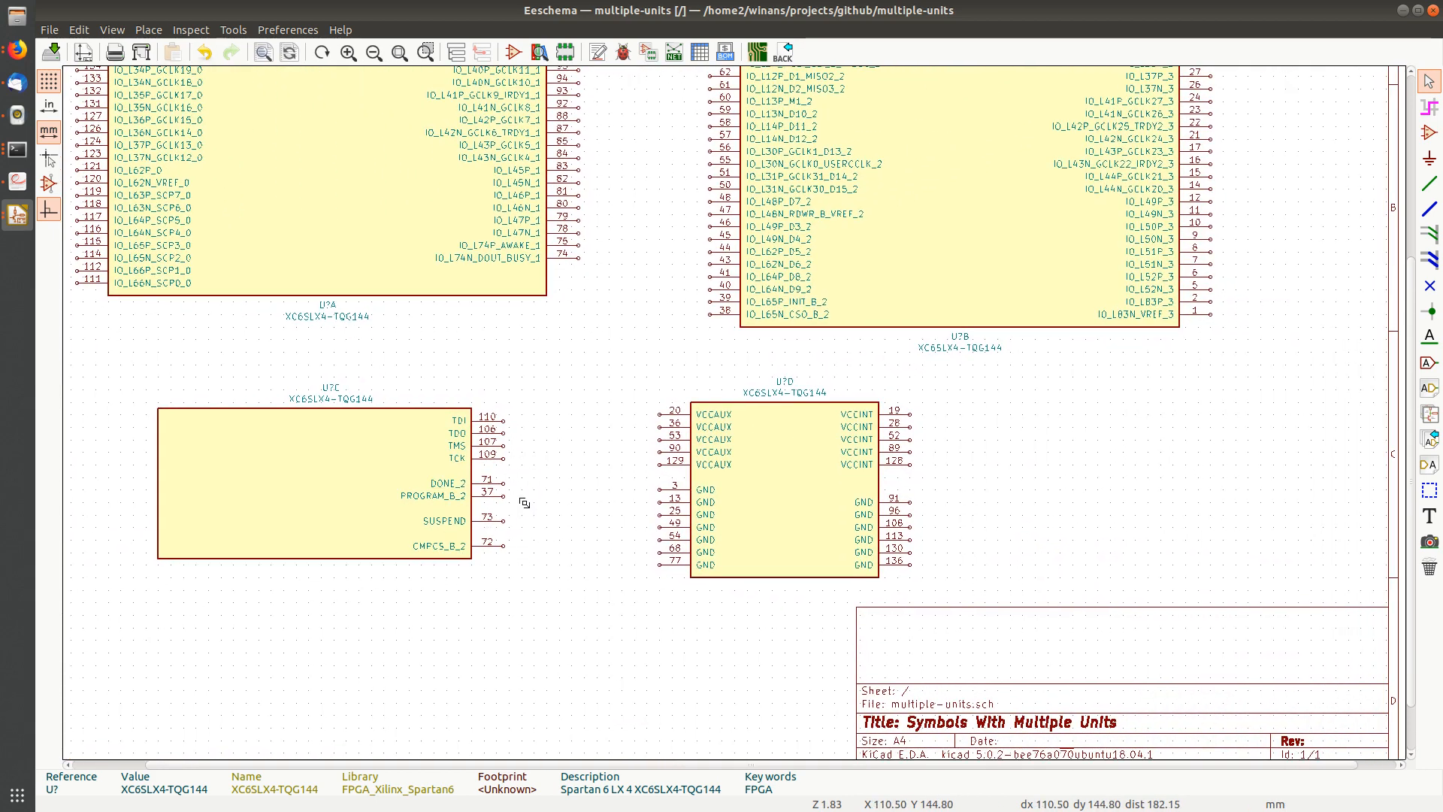
# Compare the I/O bank pins of units A and B and review the layout of all four units on the sheet.
pyautogui.keyDown('shift'); pyautogui.scroll(6, 523, 503); pyautogui.keyUp('shift')
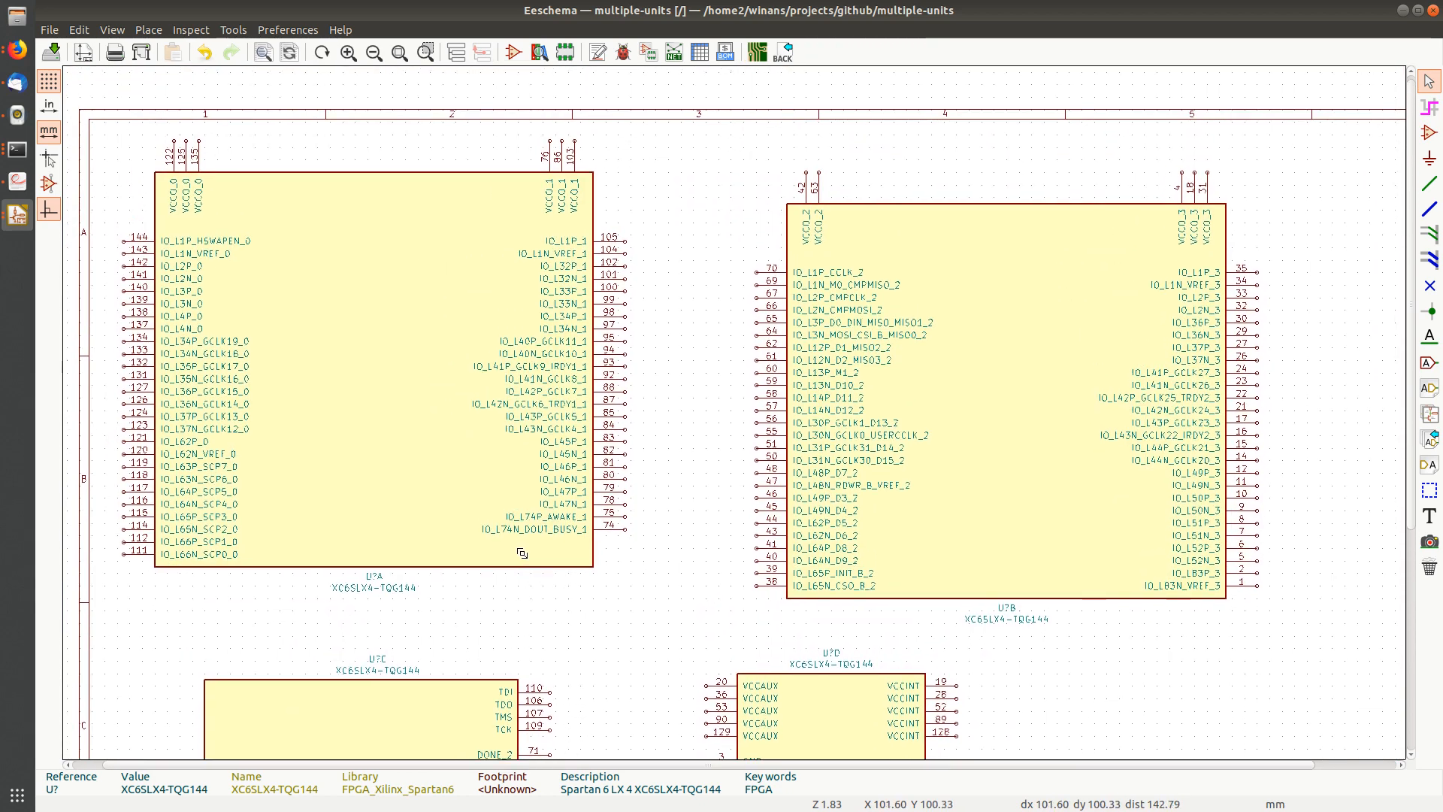
pyautogui.moveTo(522, 553); pyautogui.dragTo(474, 547, button='middle')
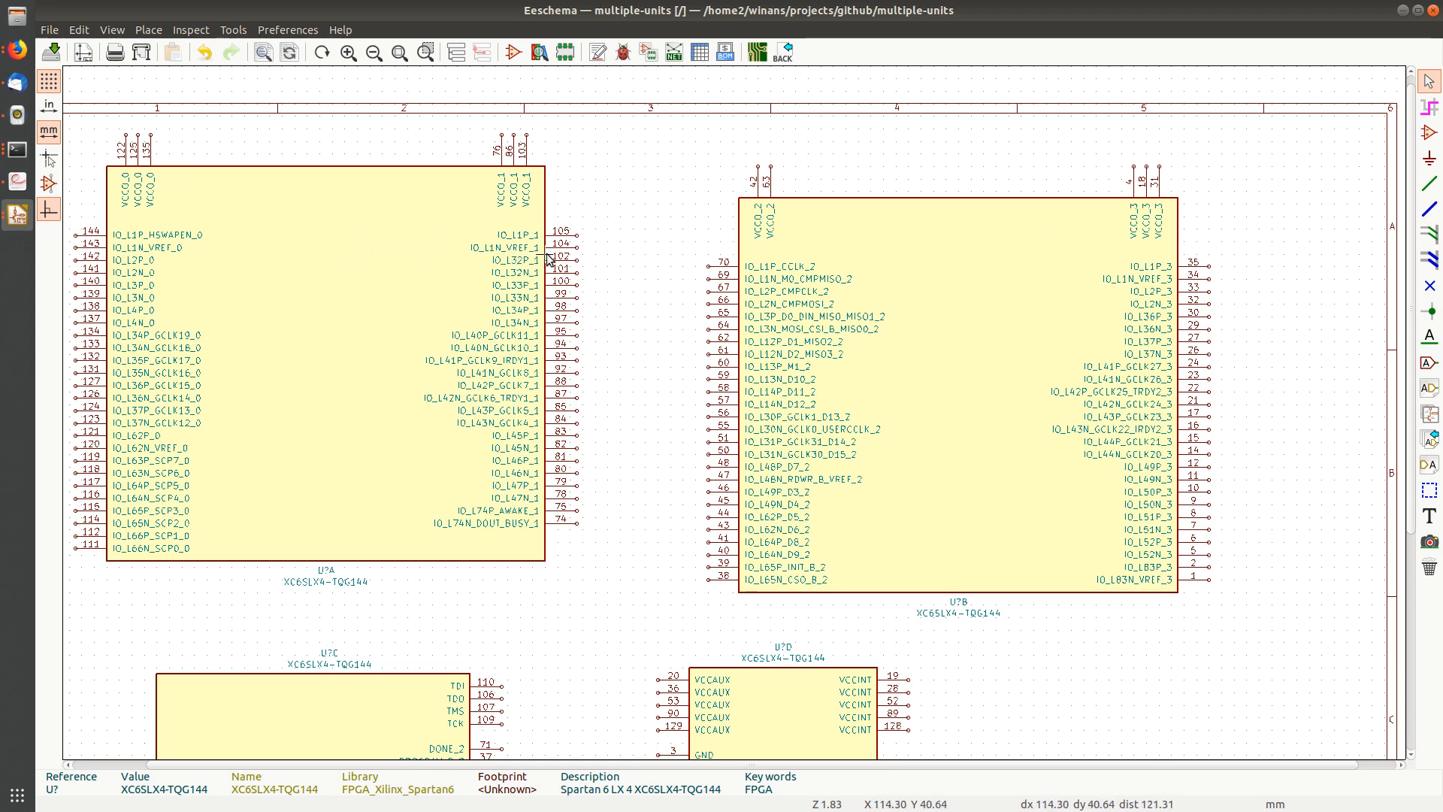
pyautogui.moveTo(616, 493); pyautogui.dragTo(579, 366, button='middle')
pyautogui.scroll(4, 578, 385)
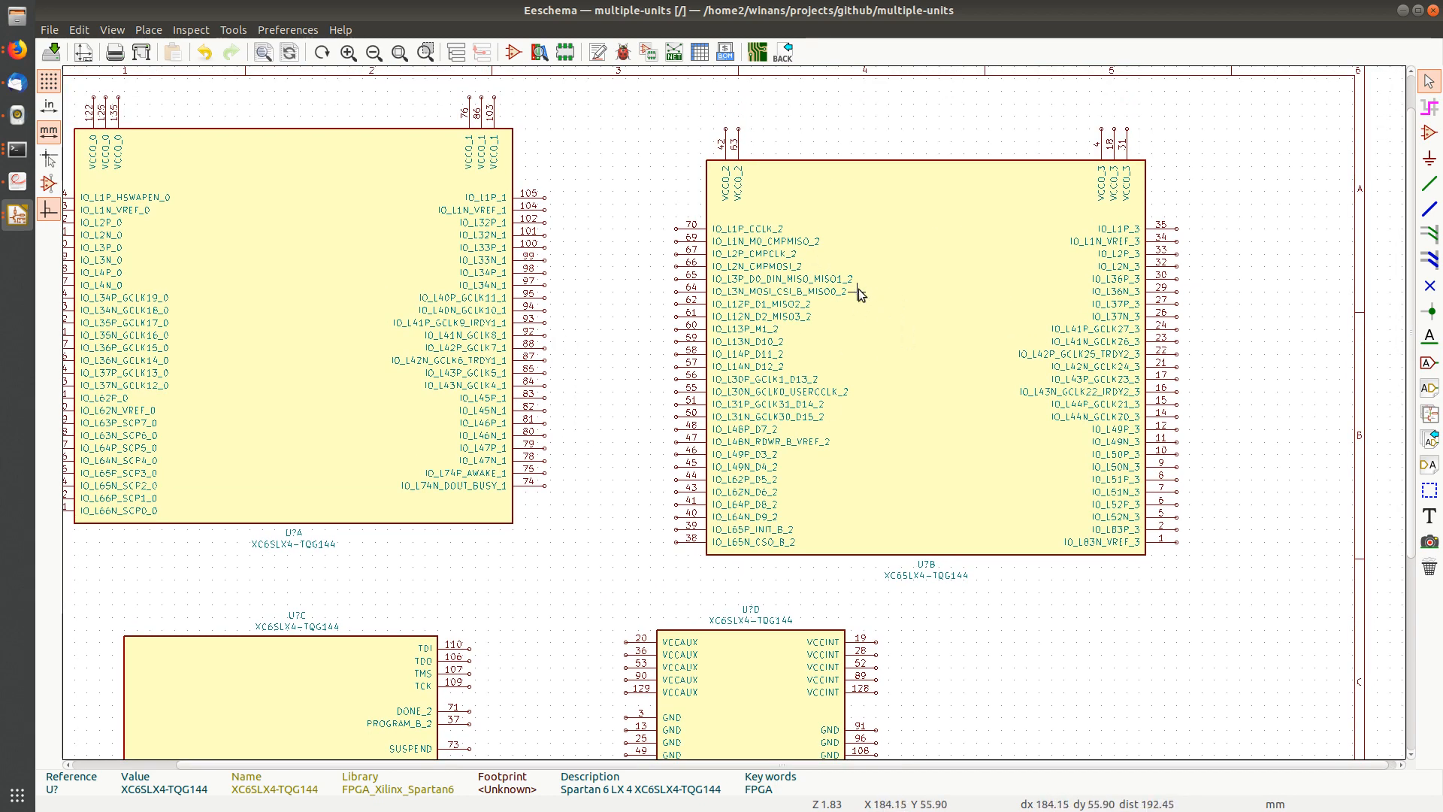
pyautogui.scroll(-3, 861, 293)
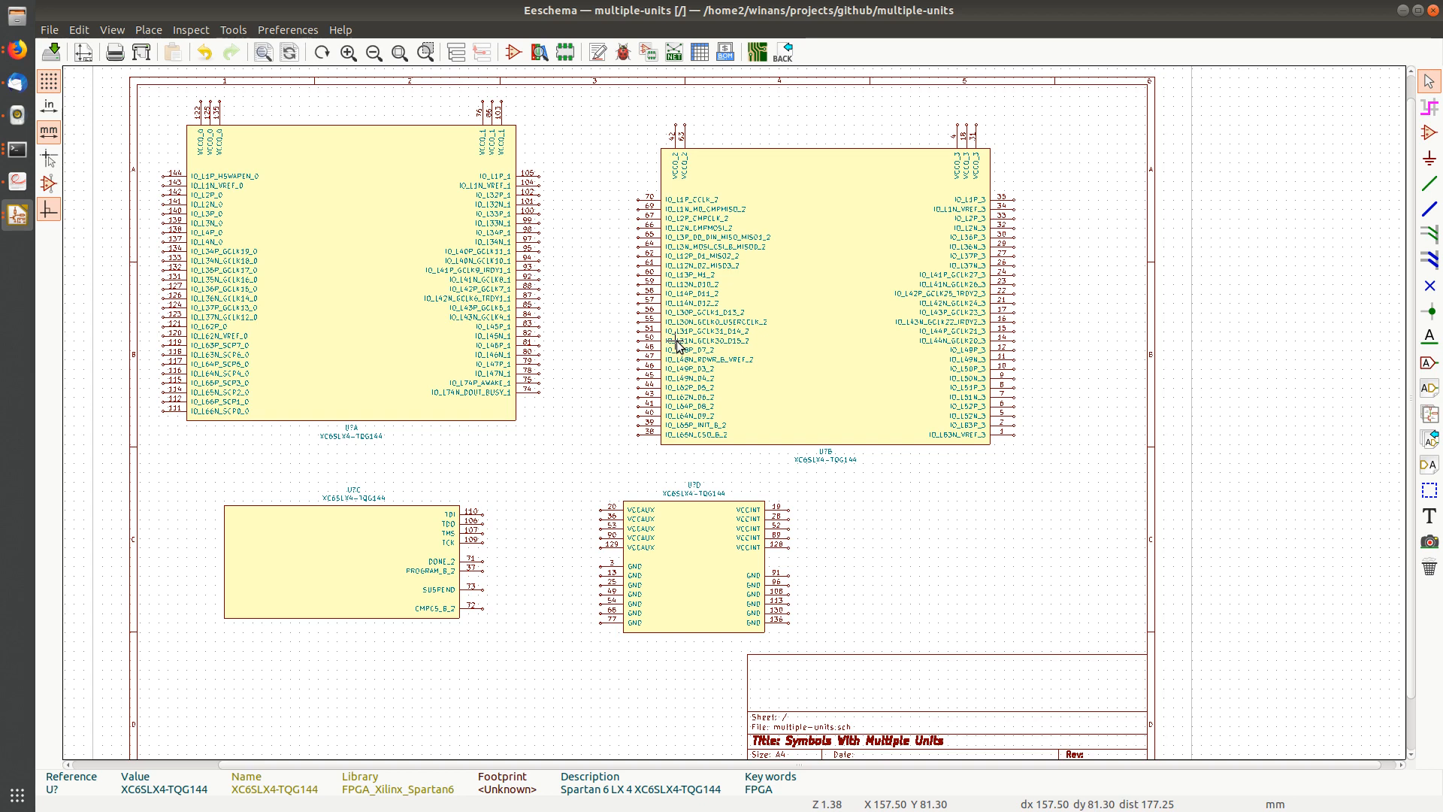
pyautogui.moveTo(677, 341); pyautogui.dragTo(606, 339, button='middle')
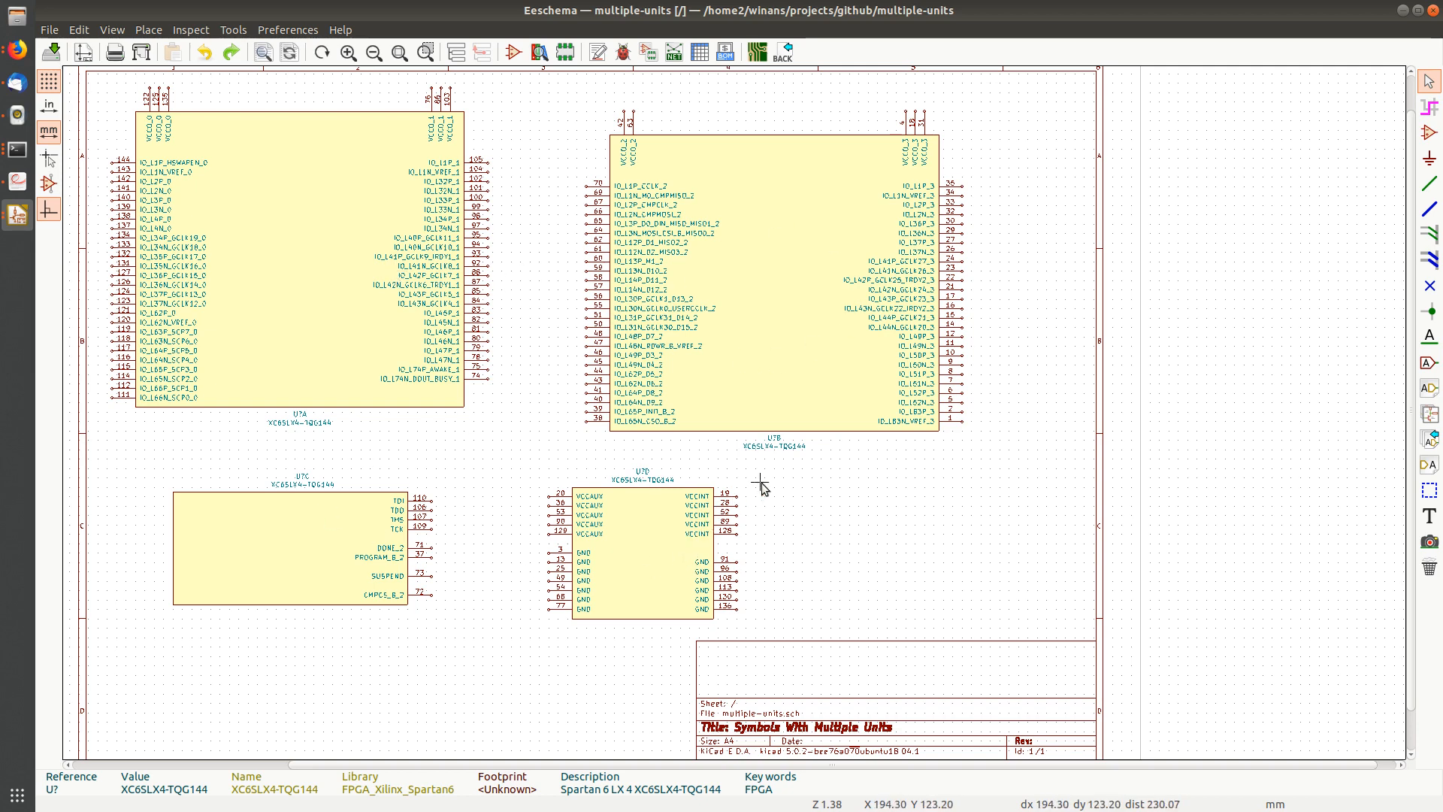
pyautogui.moveTo(713, 488); pyautogui.dragTo(822, 460, button='middle')
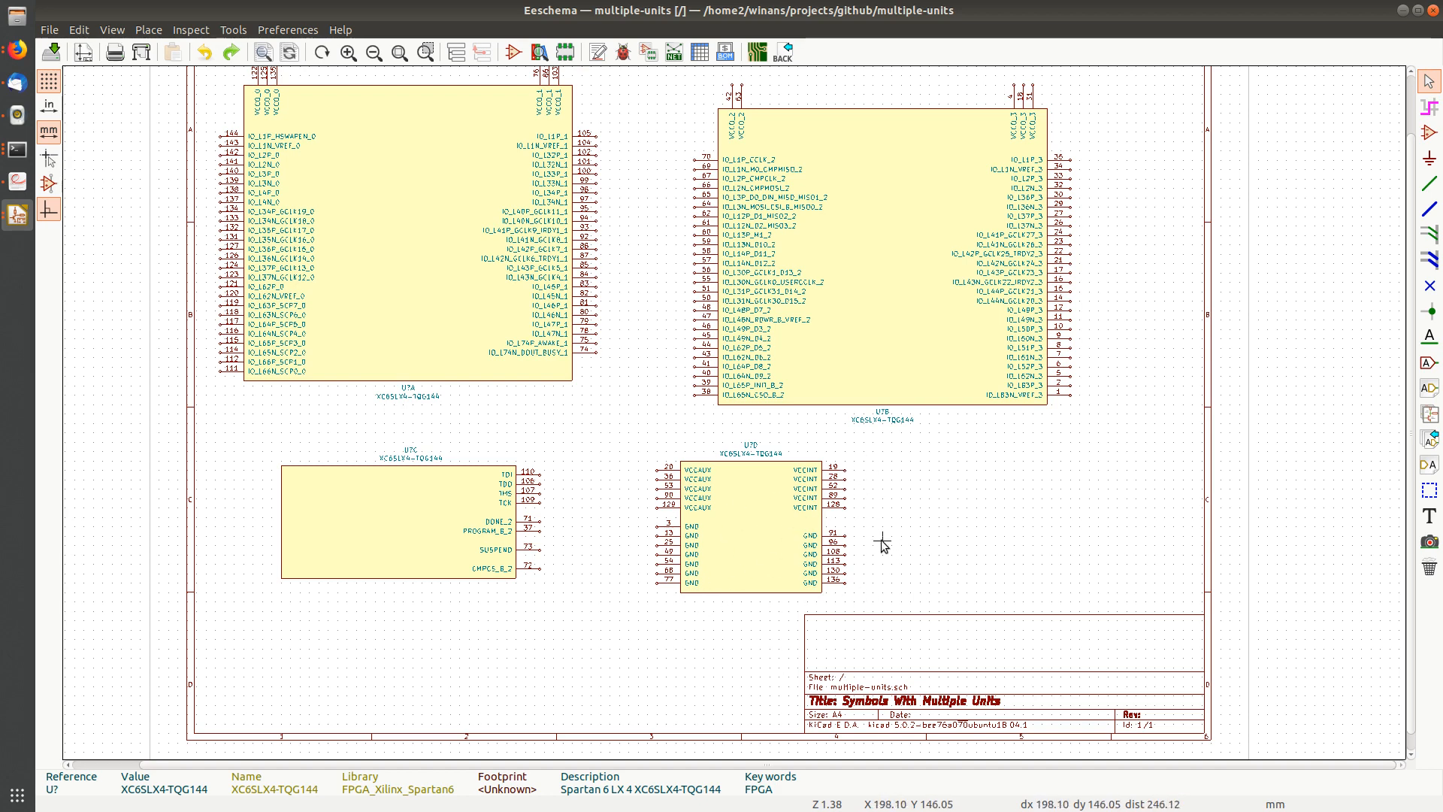
pyautogui.moveTo(673, 504); pyautogui.dragTo(706, 554, button='middle')
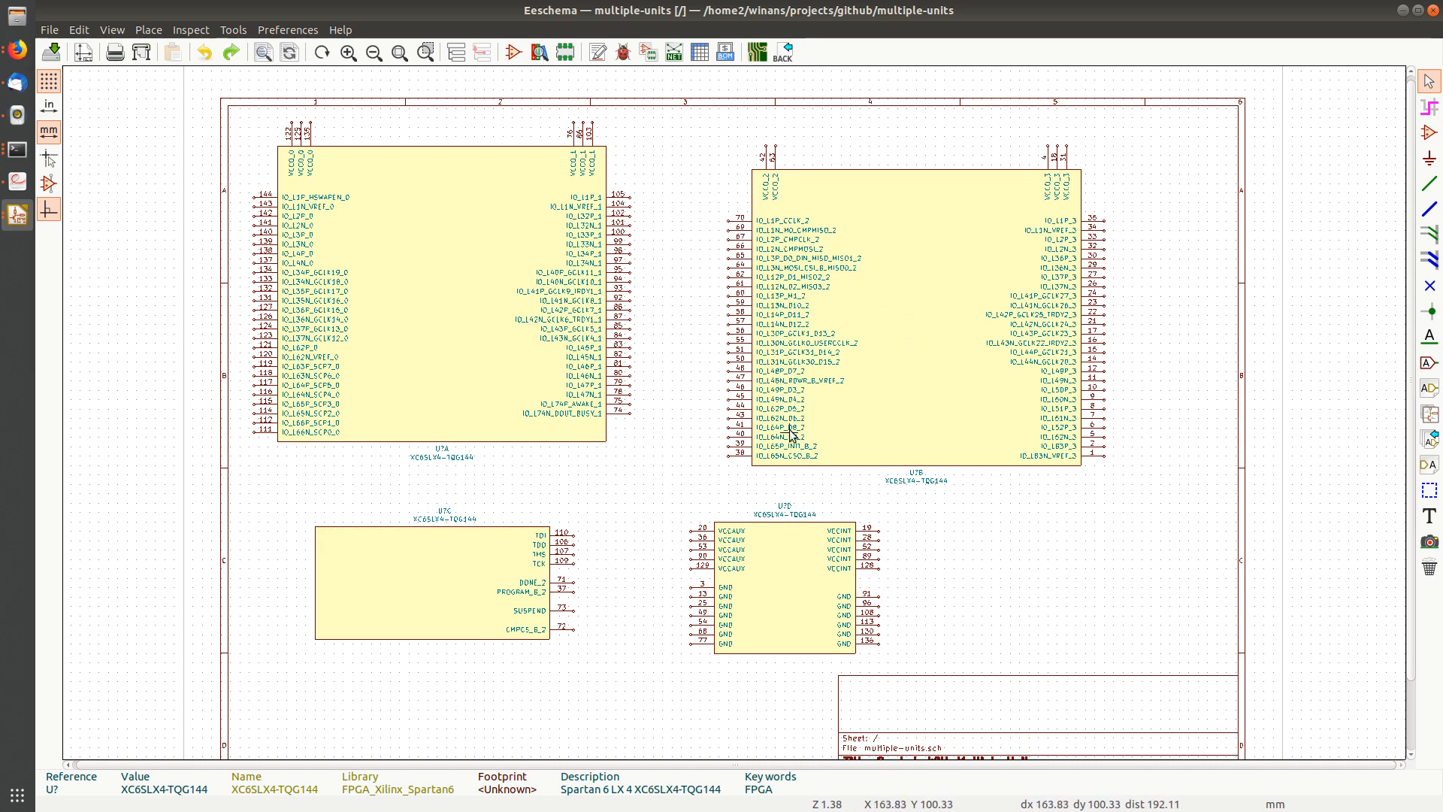
# Undo the placement of all four XC6SLX4-TQG144 units so the sheet is empty.
pyautogui.hotkey('ctrl', 'z')
pyautogui.hotkey('ctrl', 'z')
pyautogui.hotkey('ctrl', 'z')
pyautogui.hotkey('ctrl', 'z')
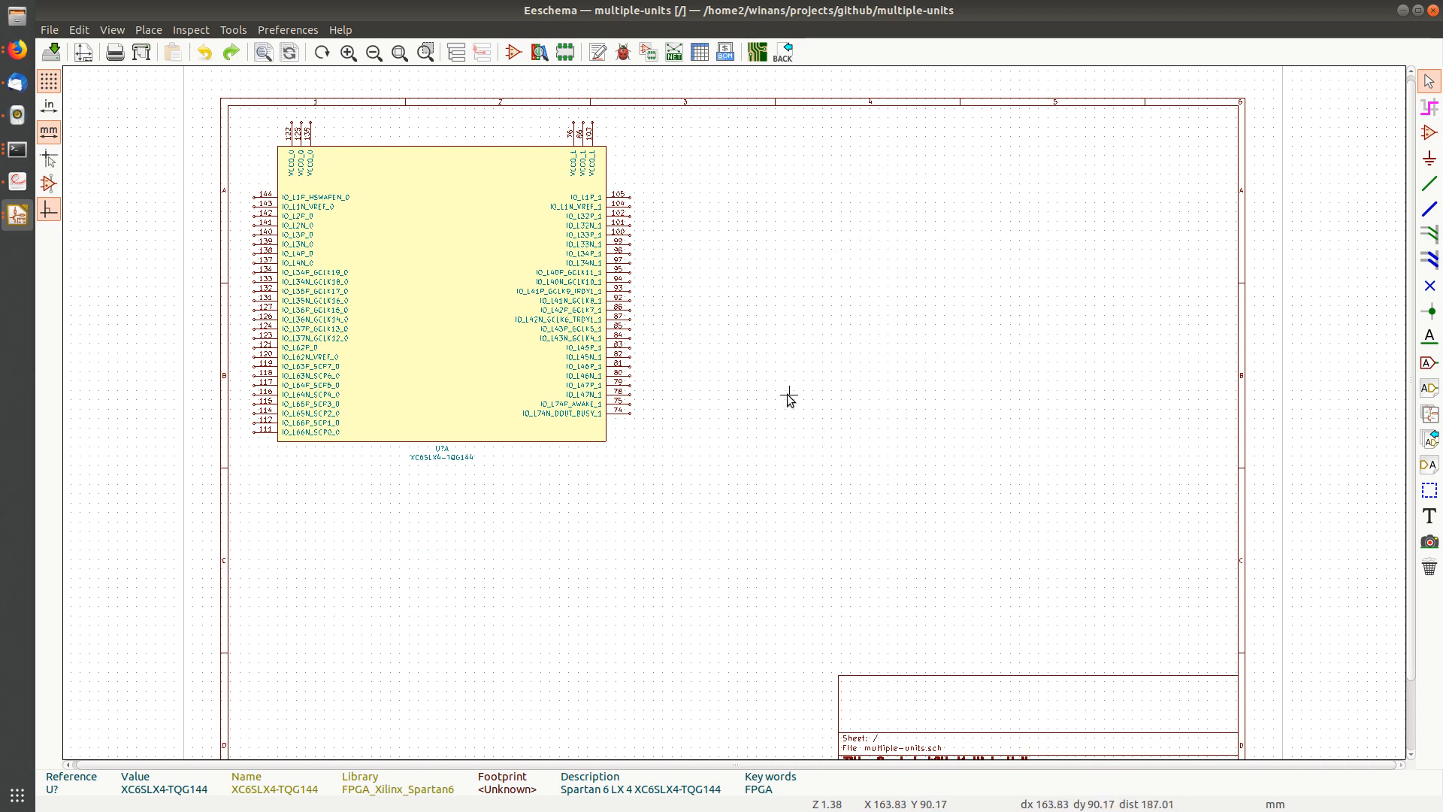
pyautogui.moveTo(764, 392); pyautogui.dragTo(729, 376, button='middle')
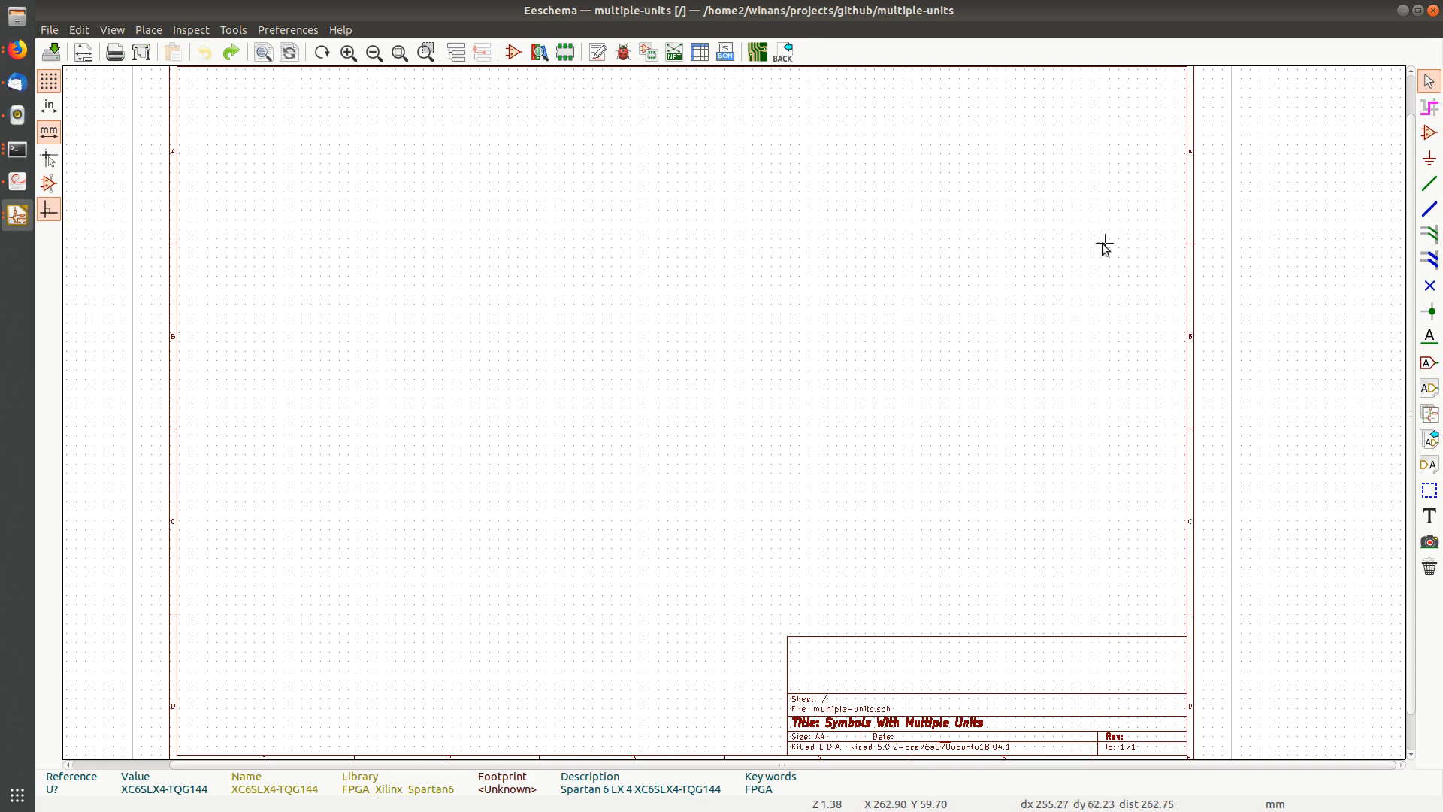
# Open the symbol chooser to add a new symbol to the empty sheet.
pyautogui.click(1430, 133)
pyautogui.click(682, 293)
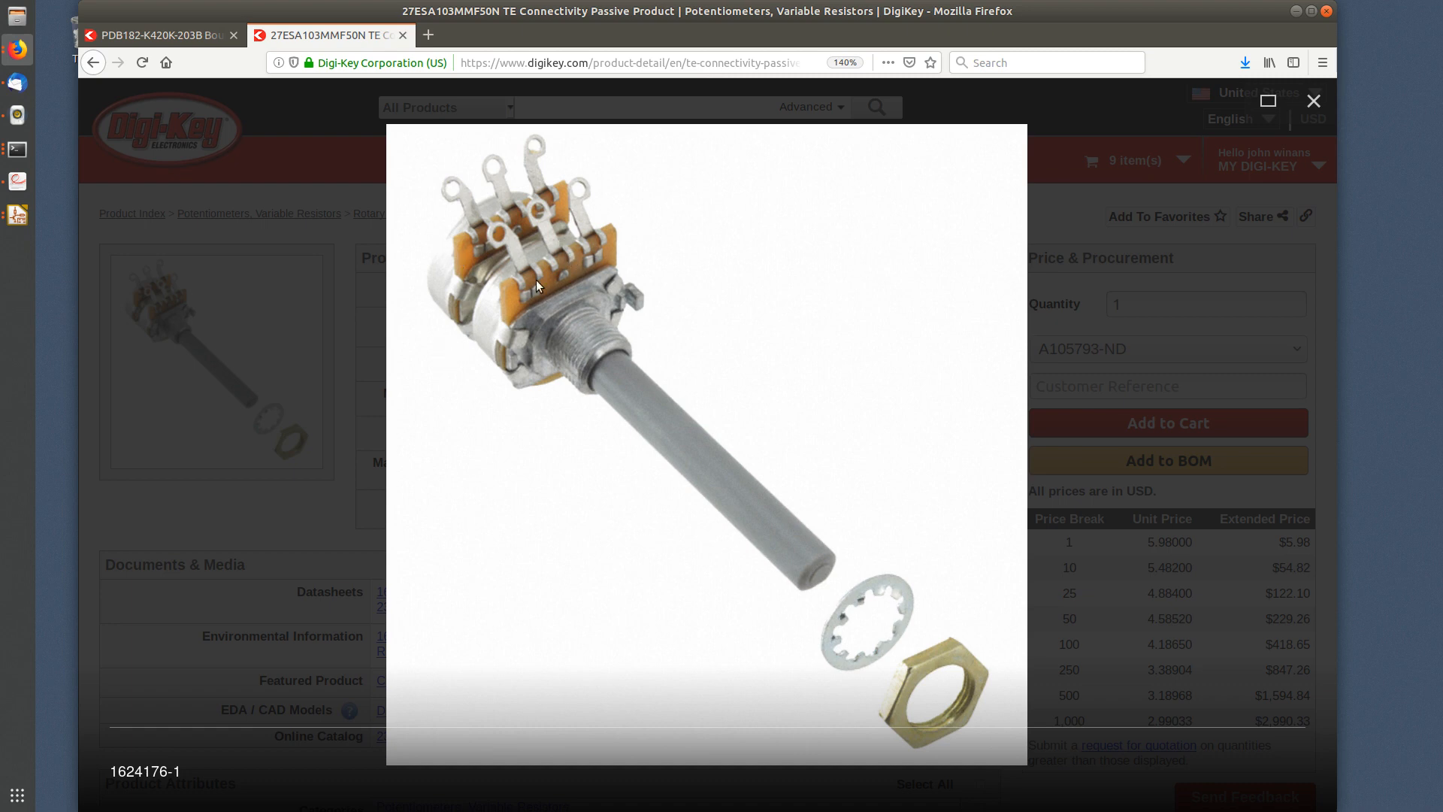
# In Firefox, view the Digi-Key product photo of the Bourns PDB182-K420K-203B potentiometer.
pyautogui.click(184, 39)
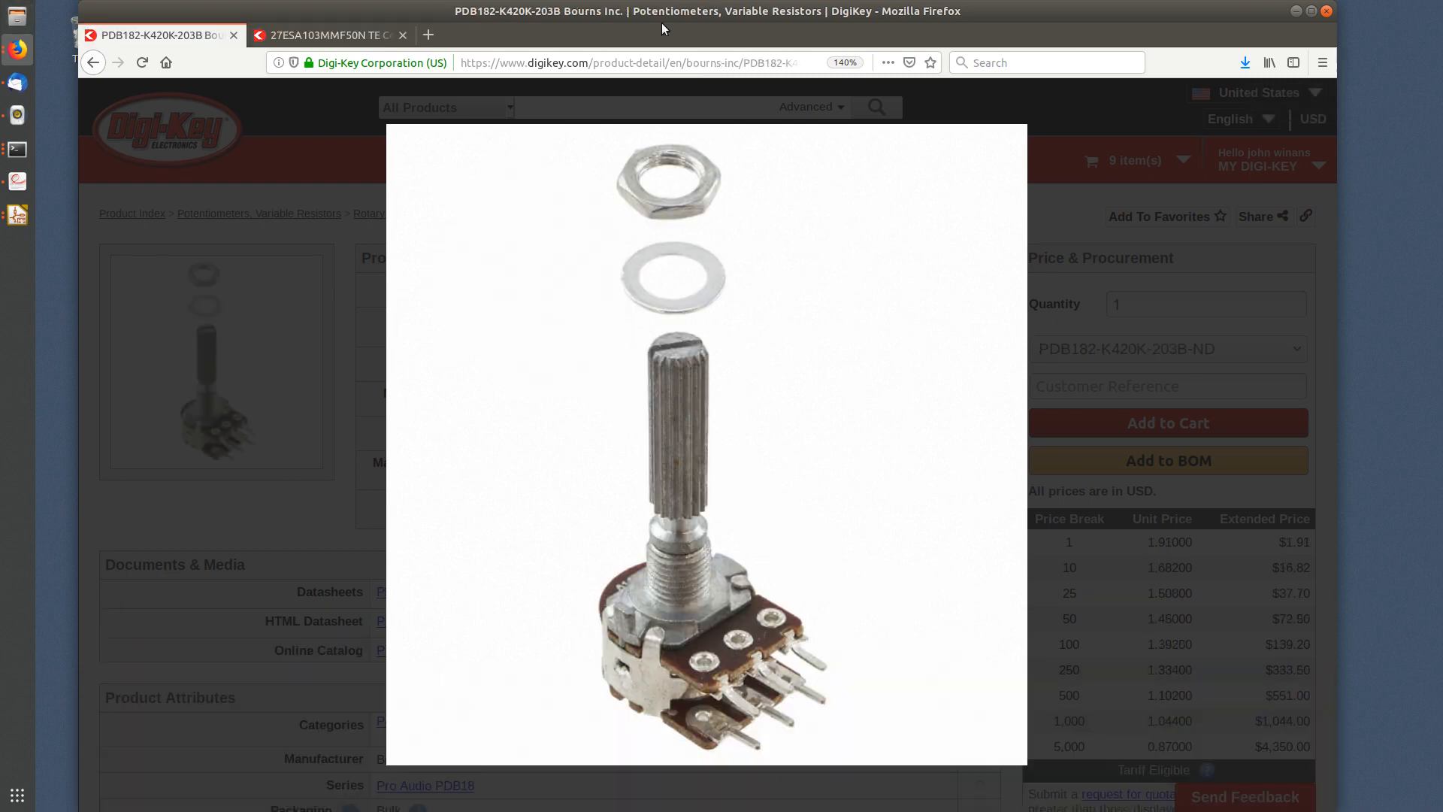
pyautogui.moveTo(912, 487)
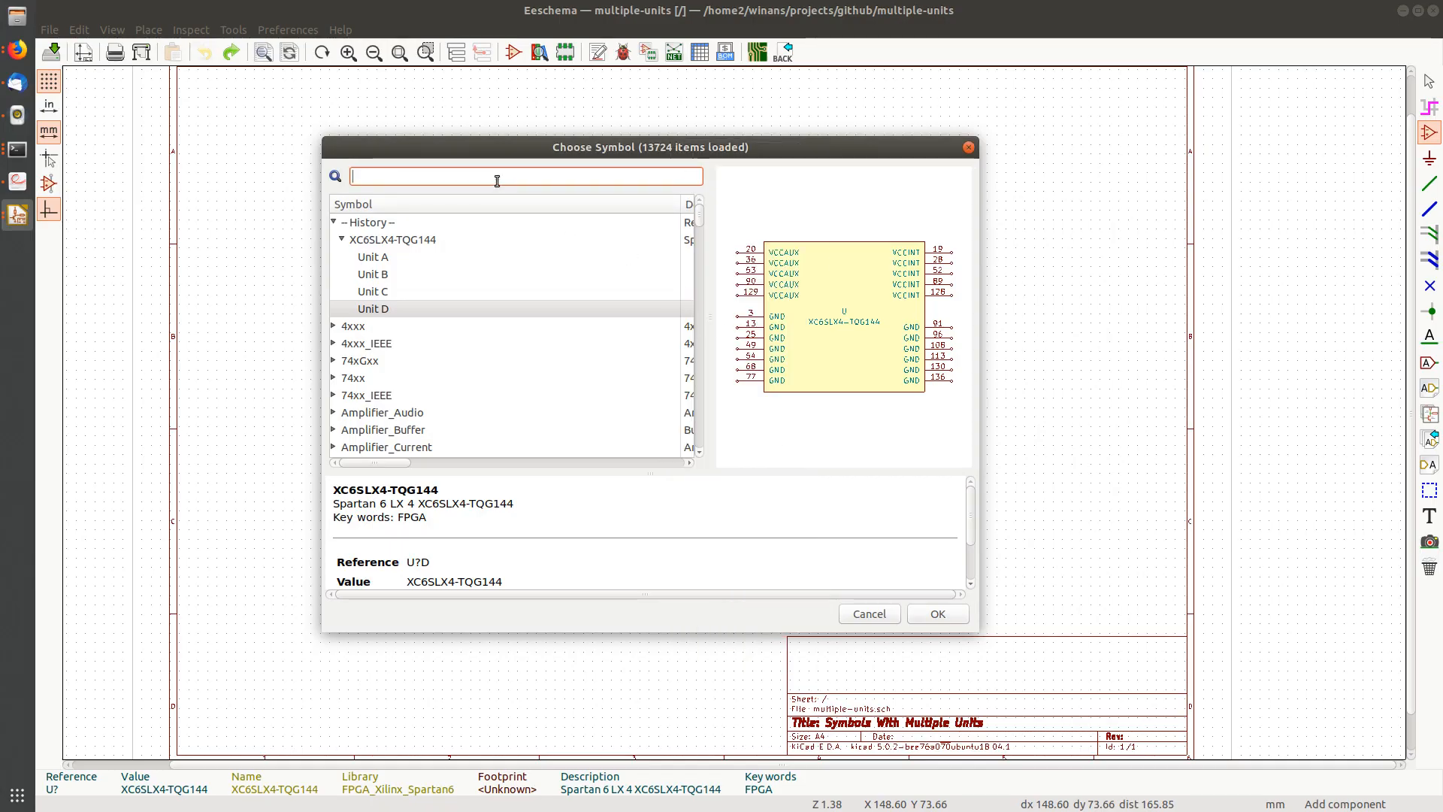
# Search the symbol library for pot and preview R_POT_Dual and the individual units of R_POT_Dual_Separate.
pyautogui.write('pot')
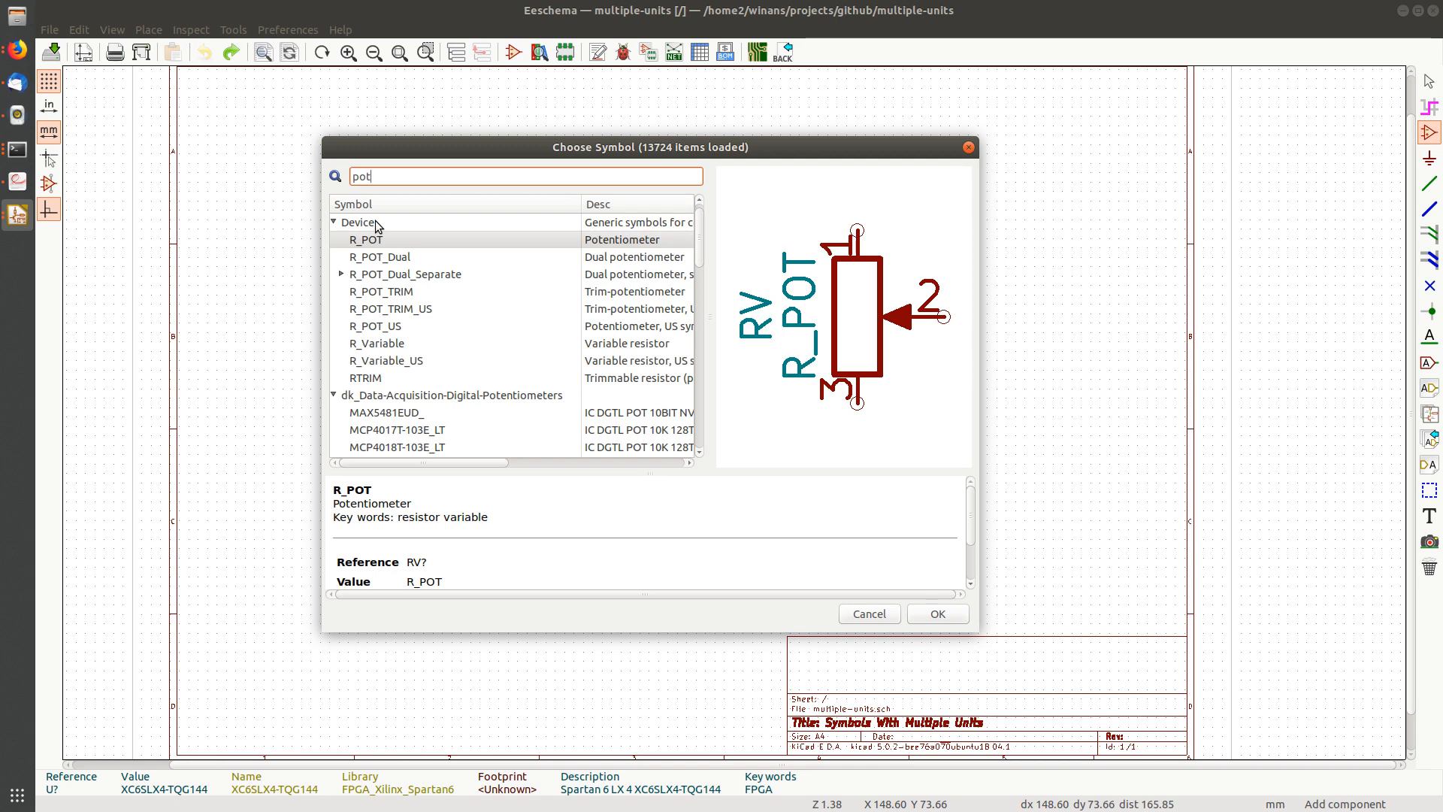
pyautogui.click(383, 256)
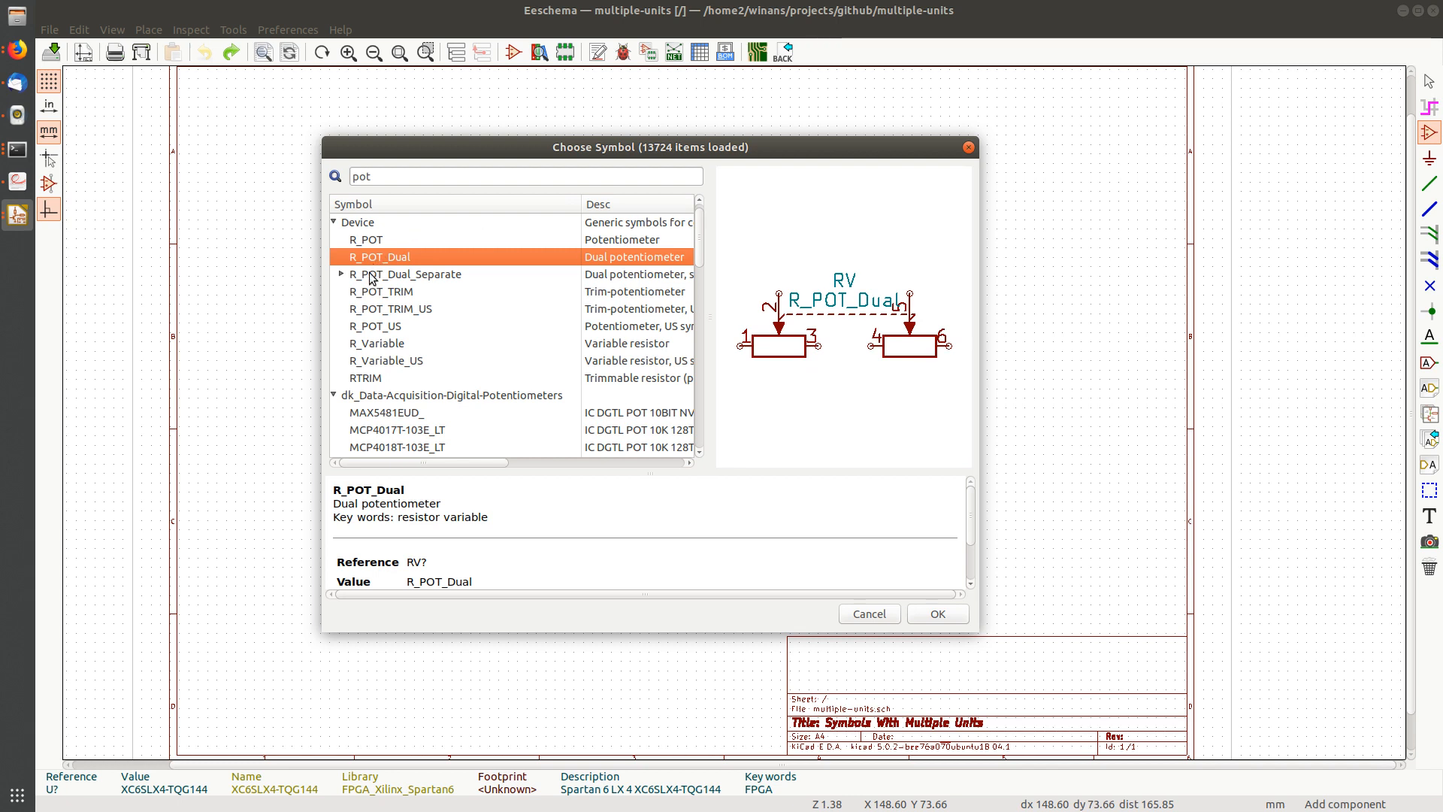
pyautogui.click(342, 274)
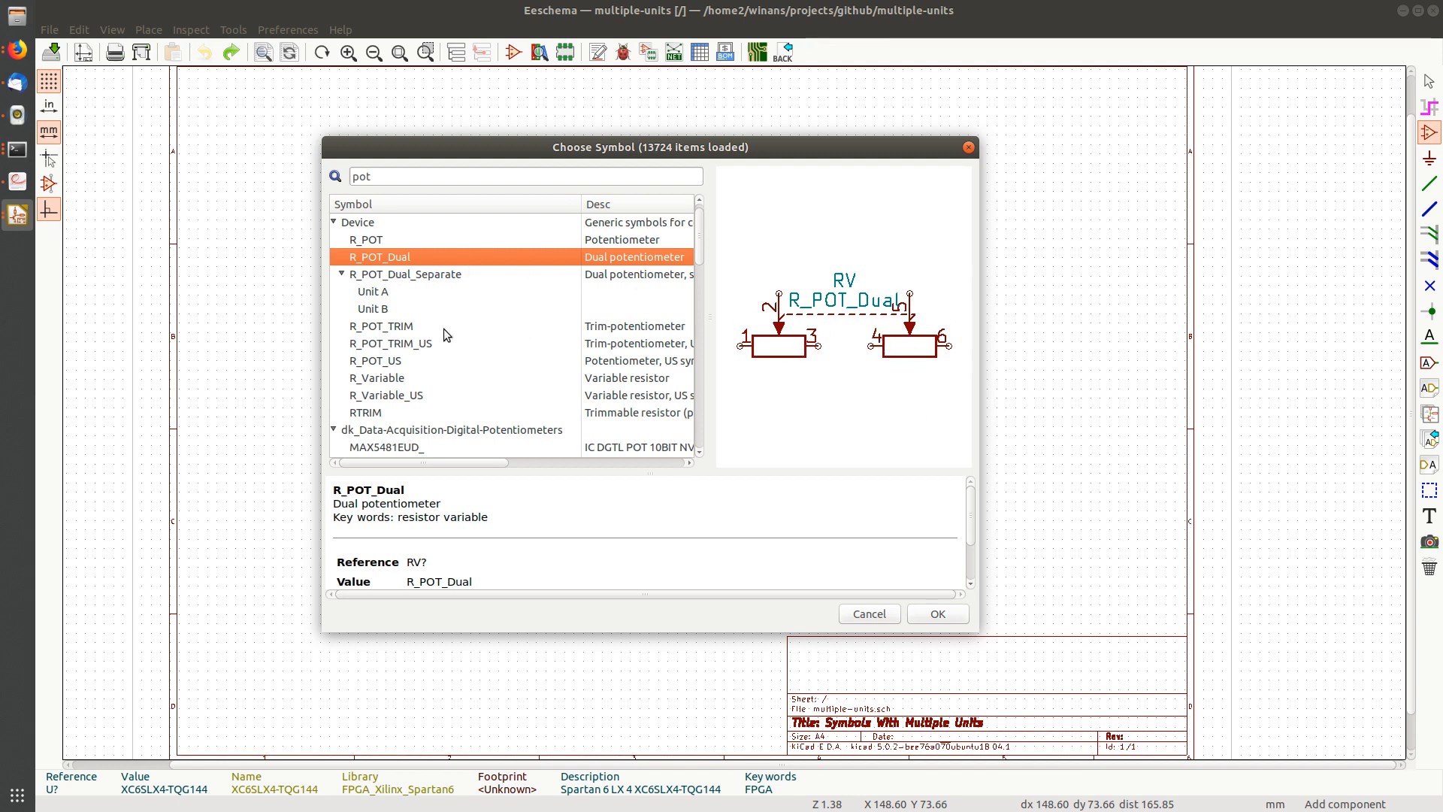
pyautogui.click(381, 293)
pyautogui.press('Down')
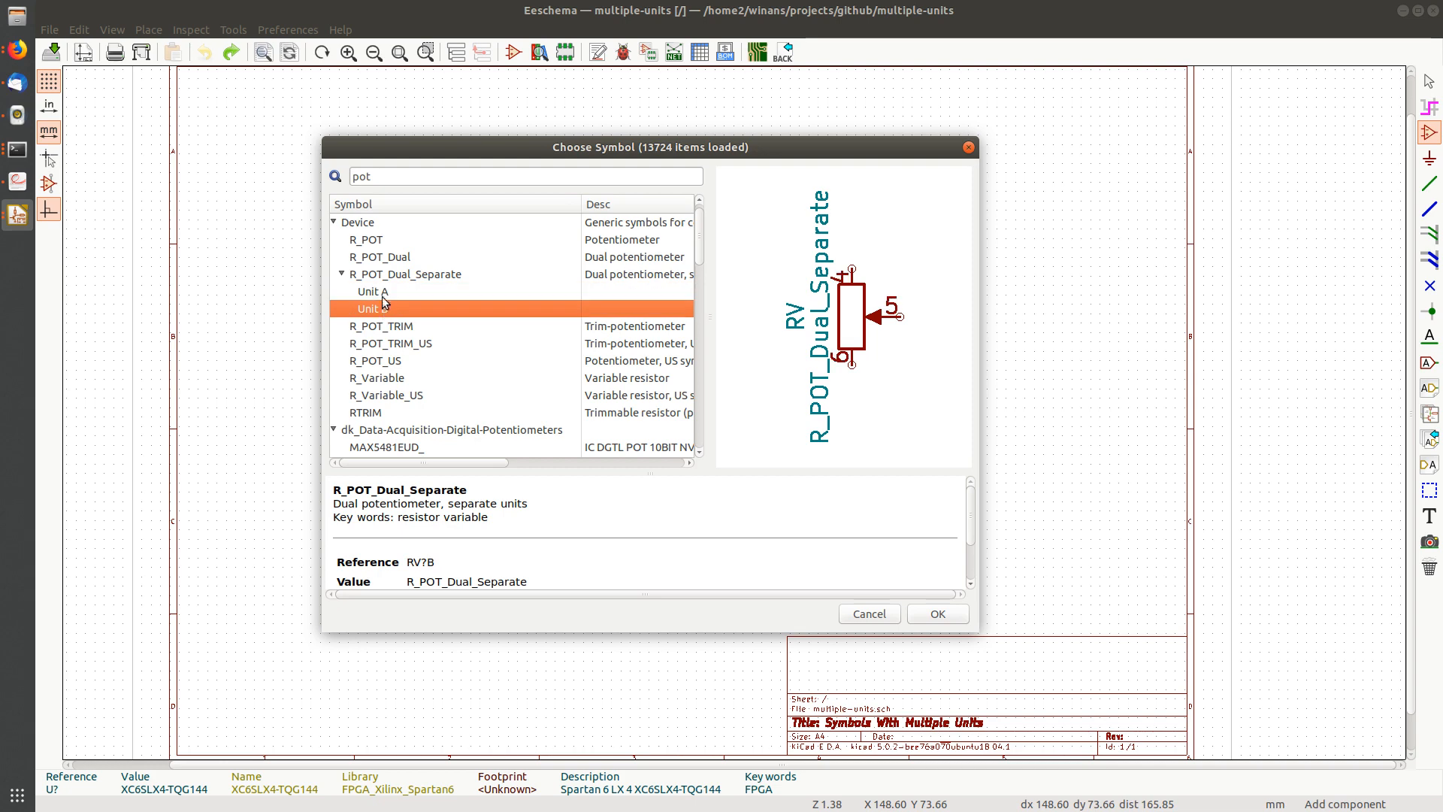
# Place unit A of R_POT_Dual_Separate on the empty sheet.
pyautogui.click(381, 289)
pyautogui.doubleClick(381, 288)
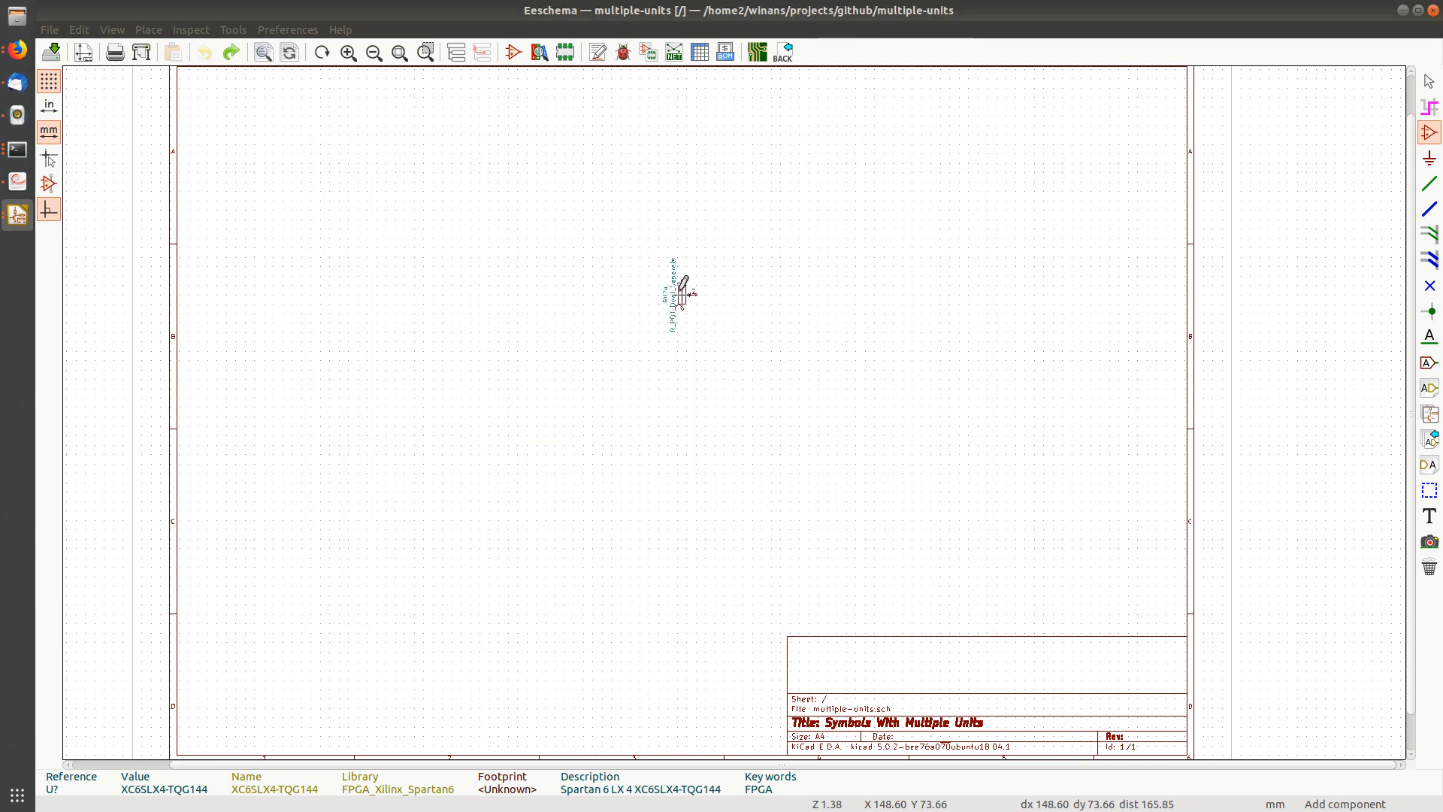
pyautogui.click(428, 280)
pyautogui.scroll(5, 428, 279)
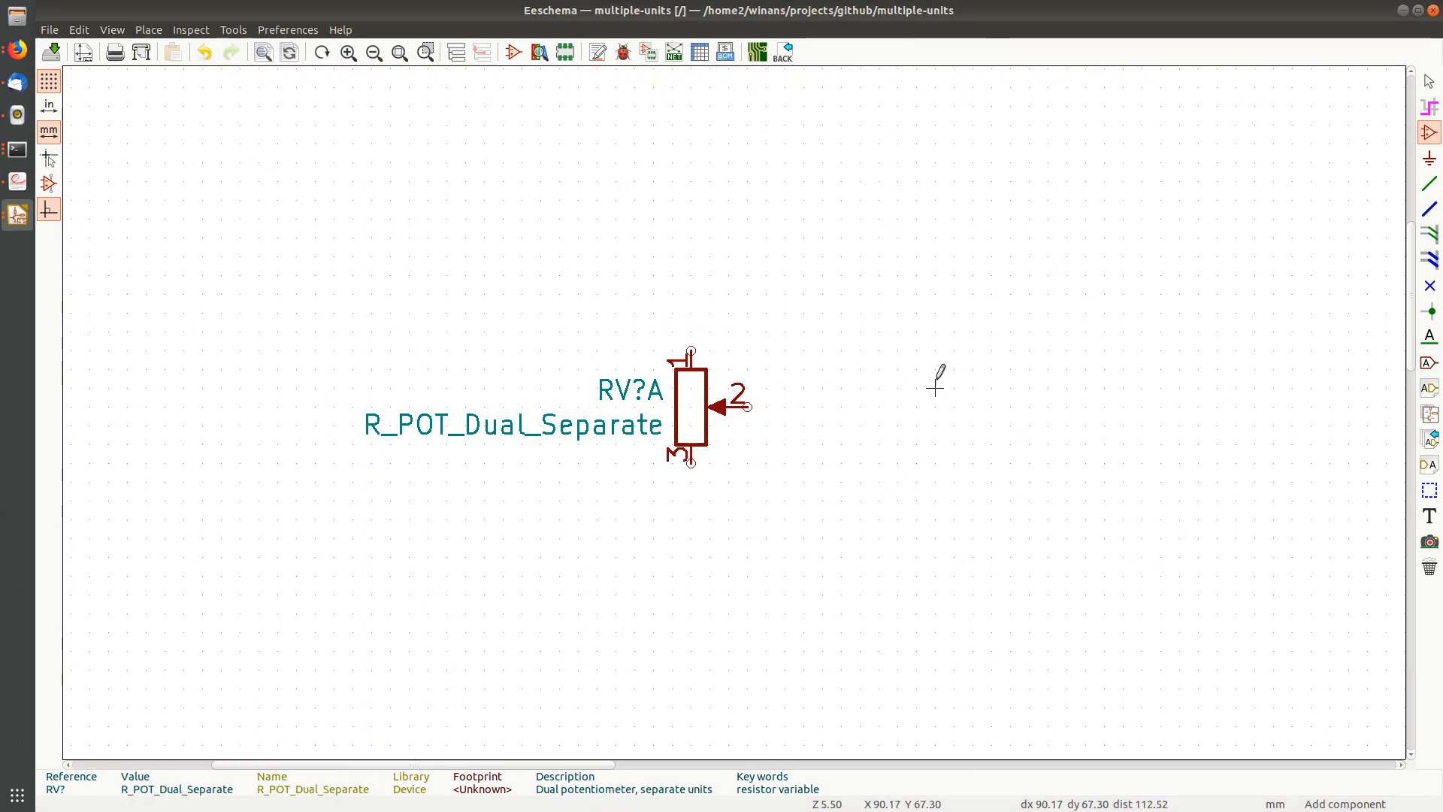
# Place unit B of R_POT_Dual_Separate to the right of unit A and slightly lower.
pyautogui.click(841, 323)
pyautogui.click(390, 275)
pyautogui.doubleClick(390, 275)
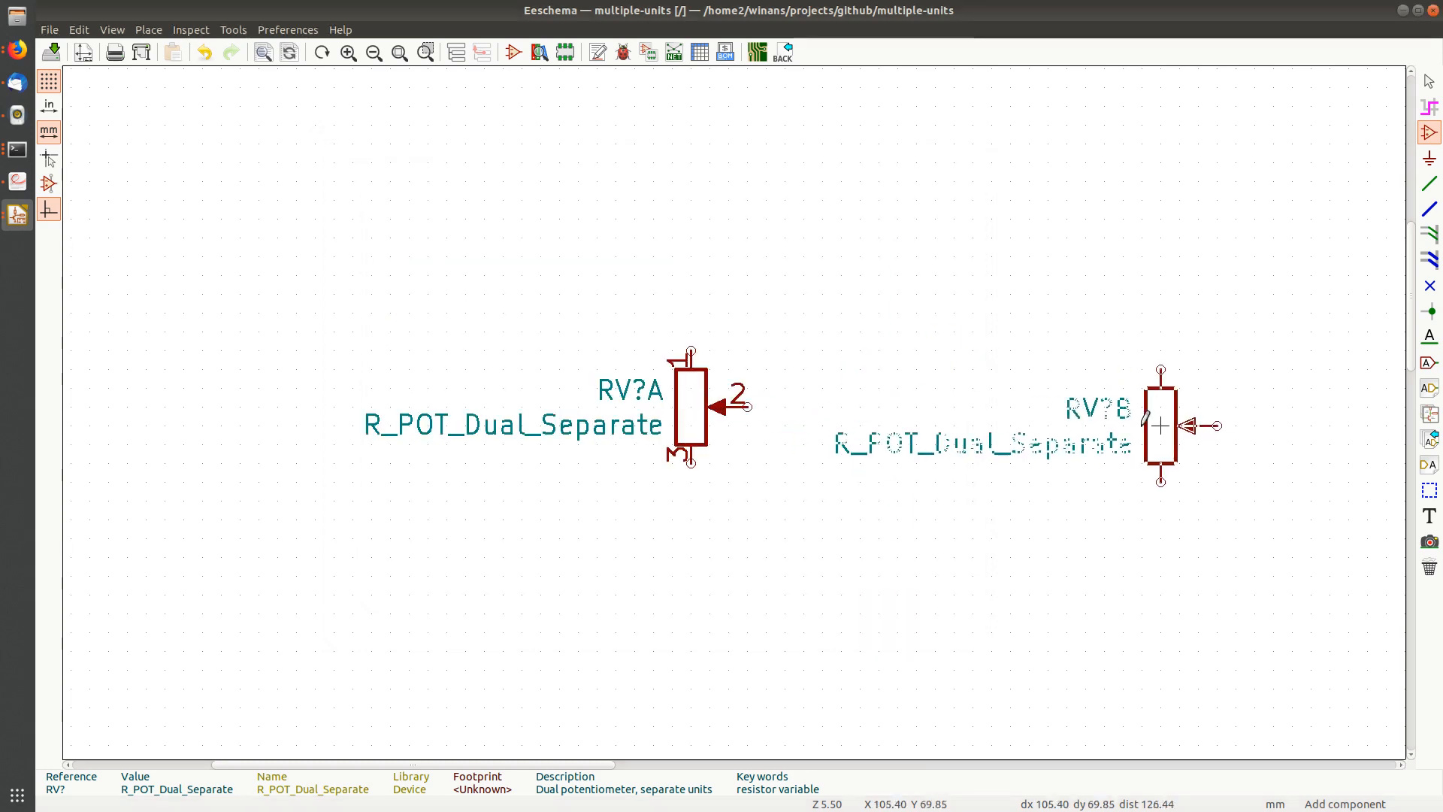
pyautogui.scroll(3, 1080, 440)
pyautogui.scroll(-4, 735, 412)
pyautogui.moveTo(710, 434); pyautogui.dragTo(572, 370, button='middle')
pyautogui.press('Escape')
pyautogui.moveTo(564, 321); pyautogui.dragTo(702, 396)
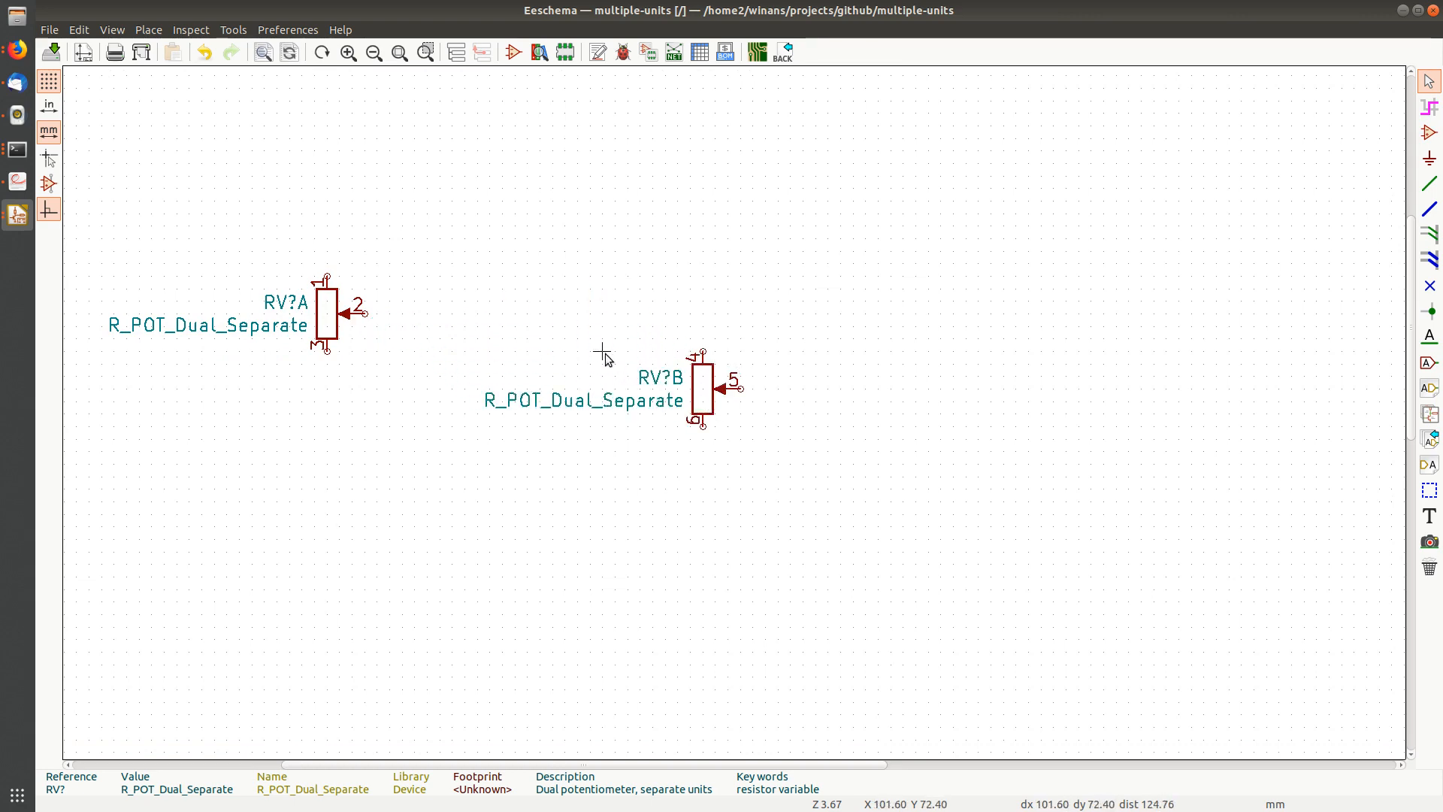
# Examine the references and pin numbers of the two placed R_POT_Dual_Separate units on the sheet.
pyautogui.scroll(-3, 603, 353)
pyautogui.moveTo(815, 441); pyautogui.dragTo(612, 387, button='middle')
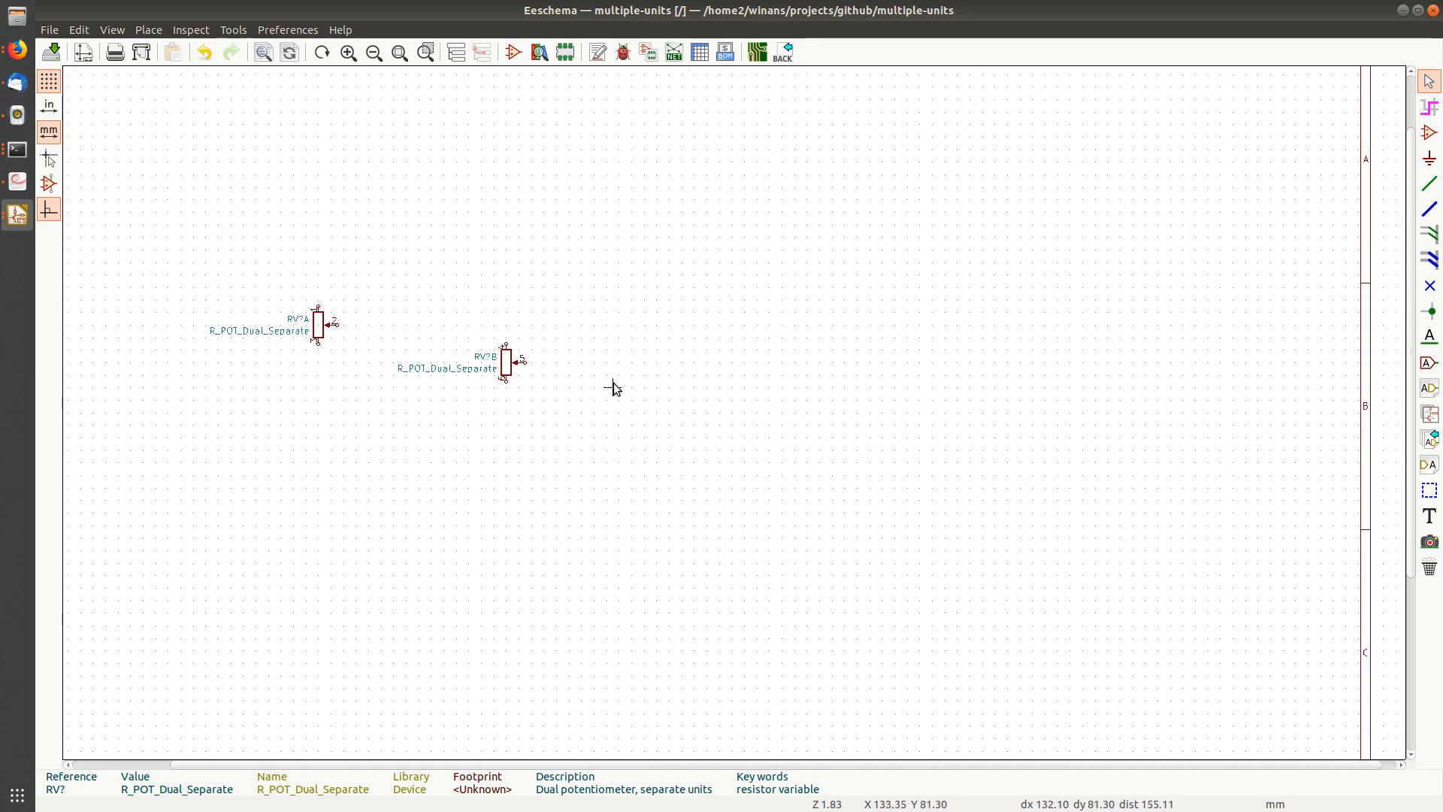
pyautogui.scroll(-1, 613, 372)
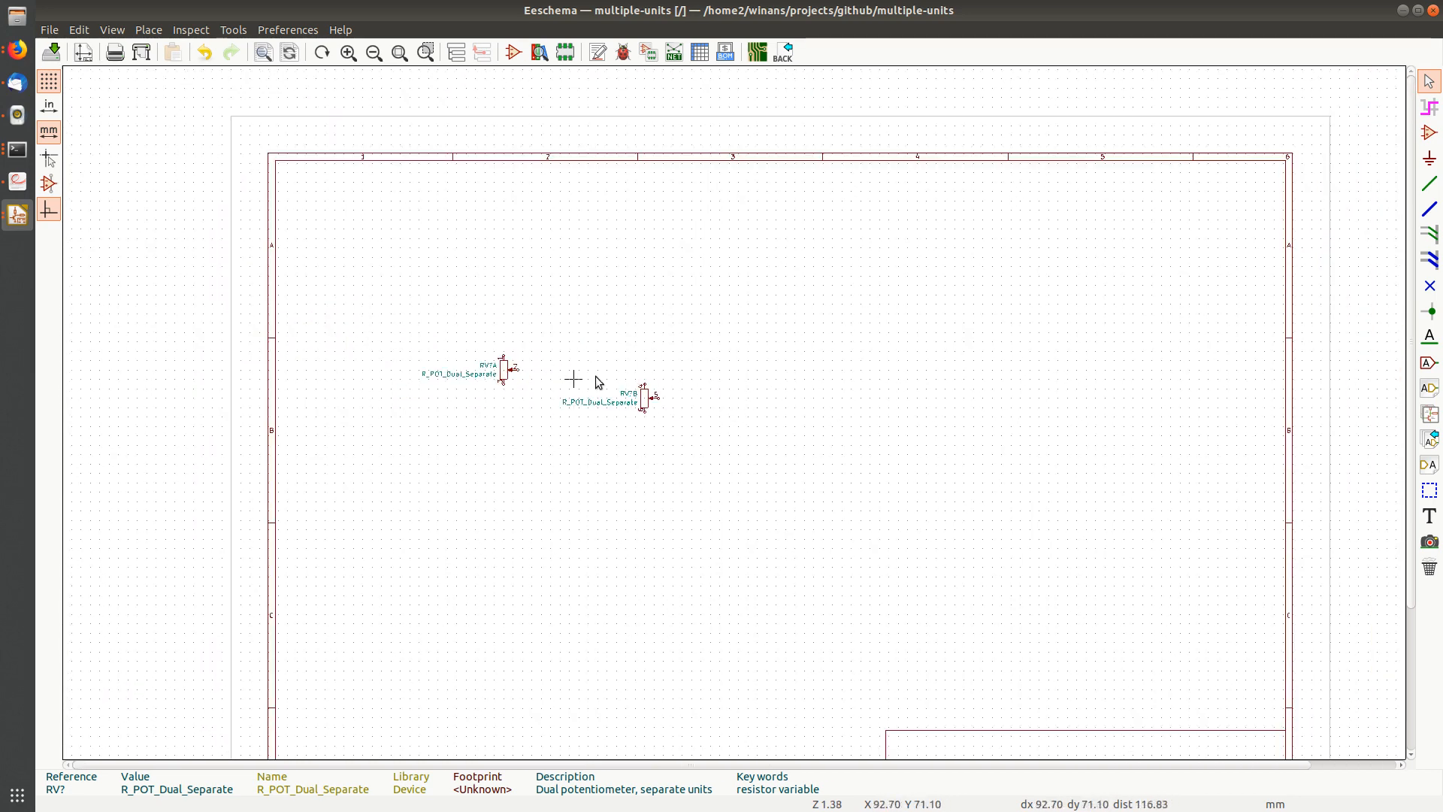
pyautogui.moveTo(699, 421); pyautogui.dragTo(547, 354, button='middle')
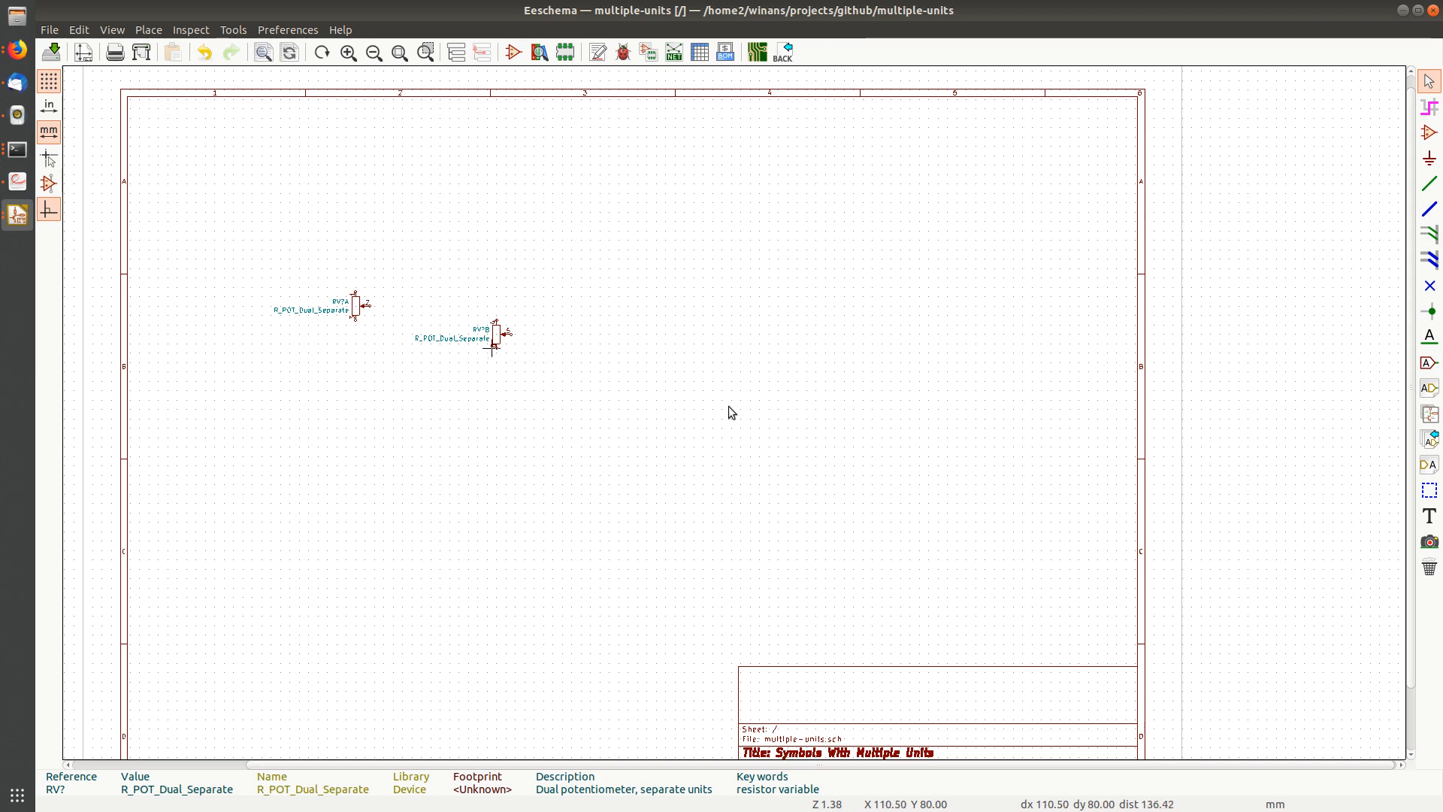
pyautogui.scroll(2, 728, 409)
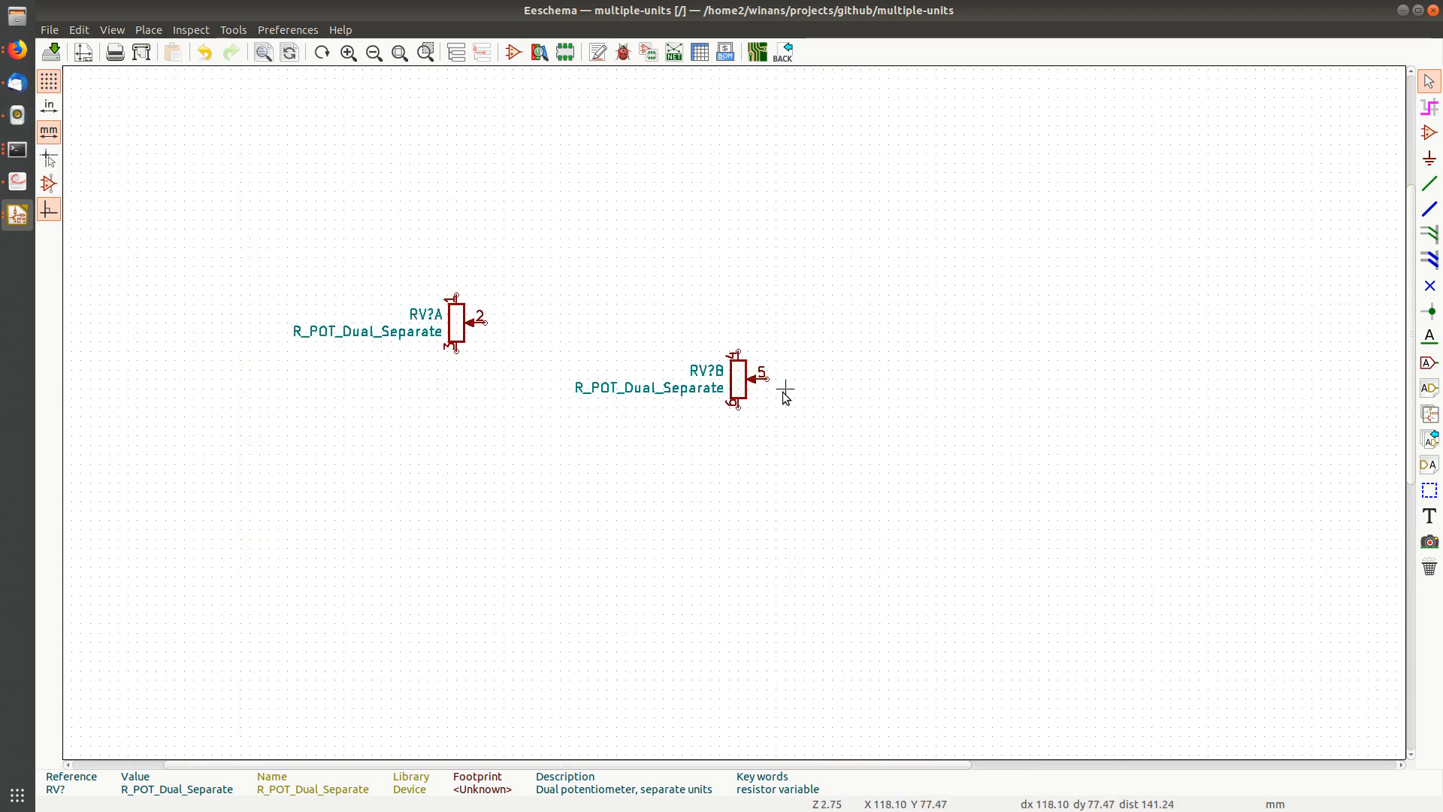
pyautogui.scroll(-1, 785, 396)
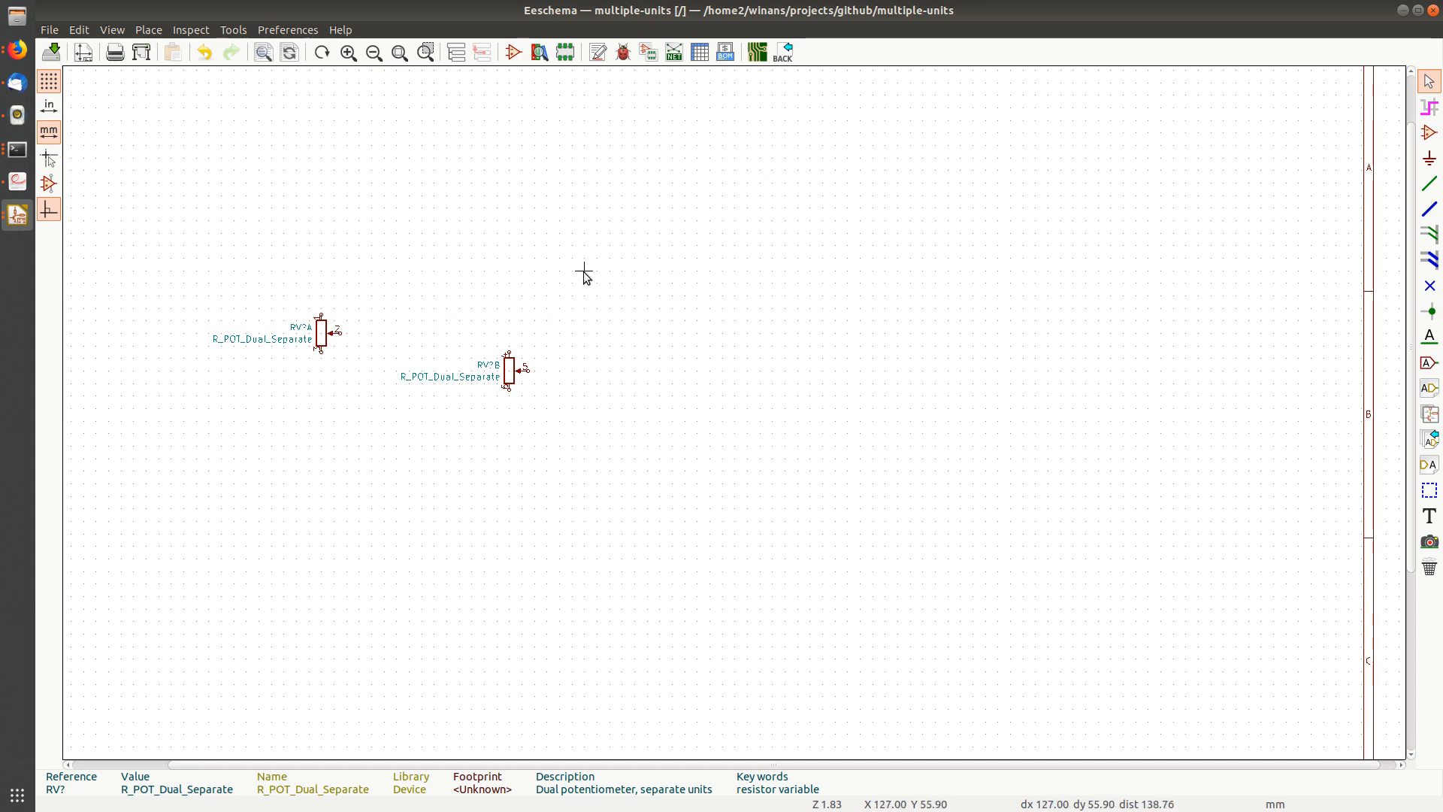
pyautogui.scroll(5, 731, 413)
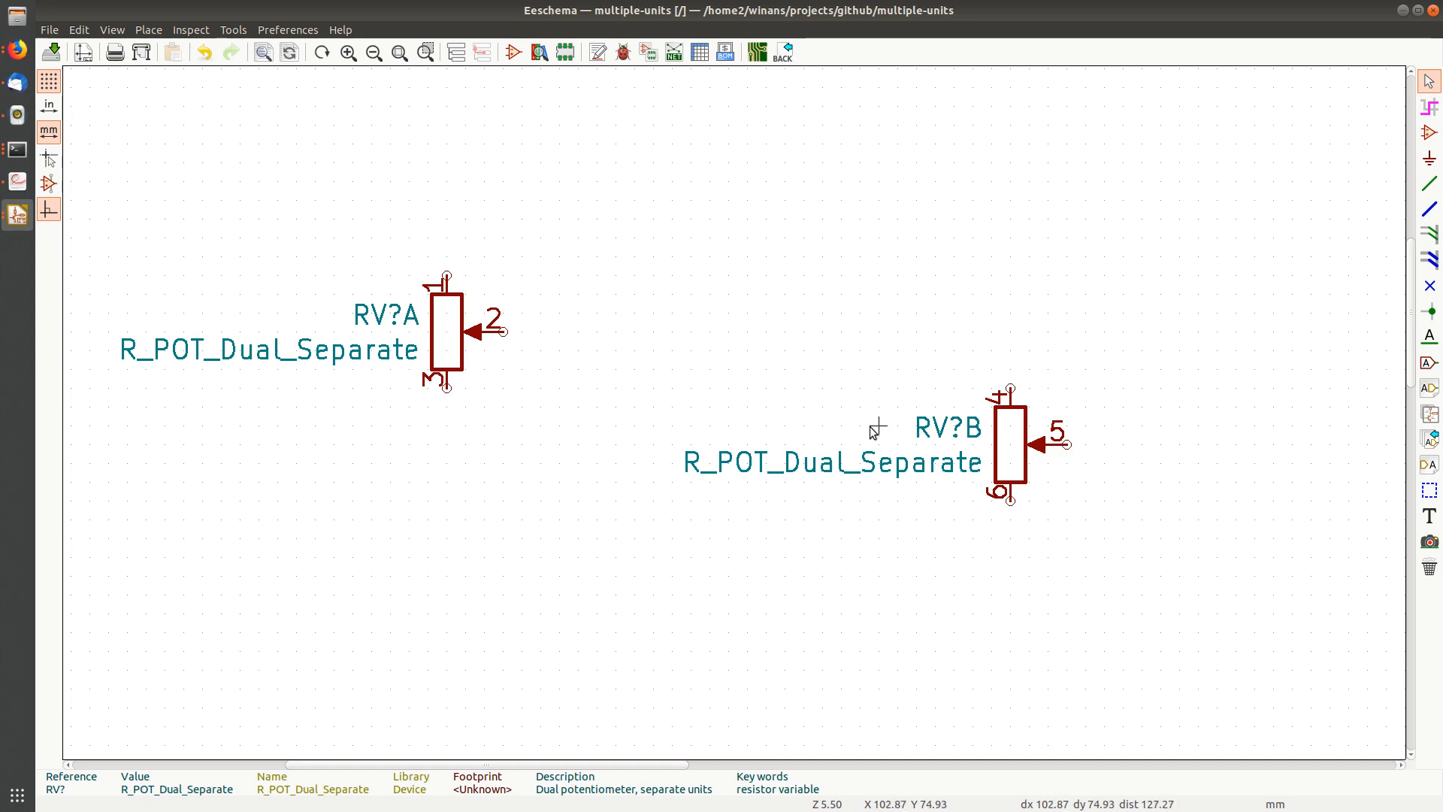
pyautogui.scroll(-1, 874, 430)
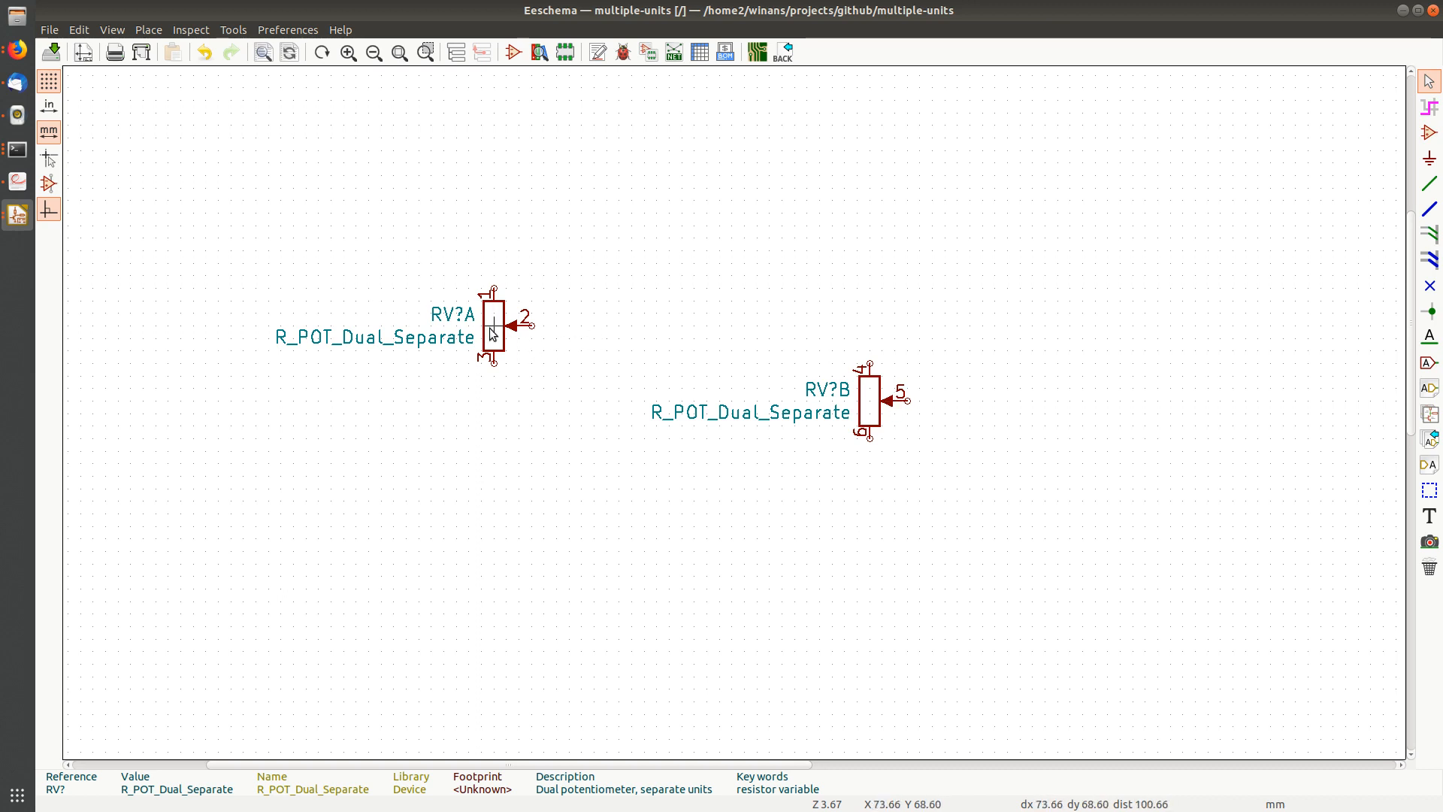
# Change the RV?A potentiometer symbol to unit B in its symbol properties.
pyautogui.doubleClick(493, 333)
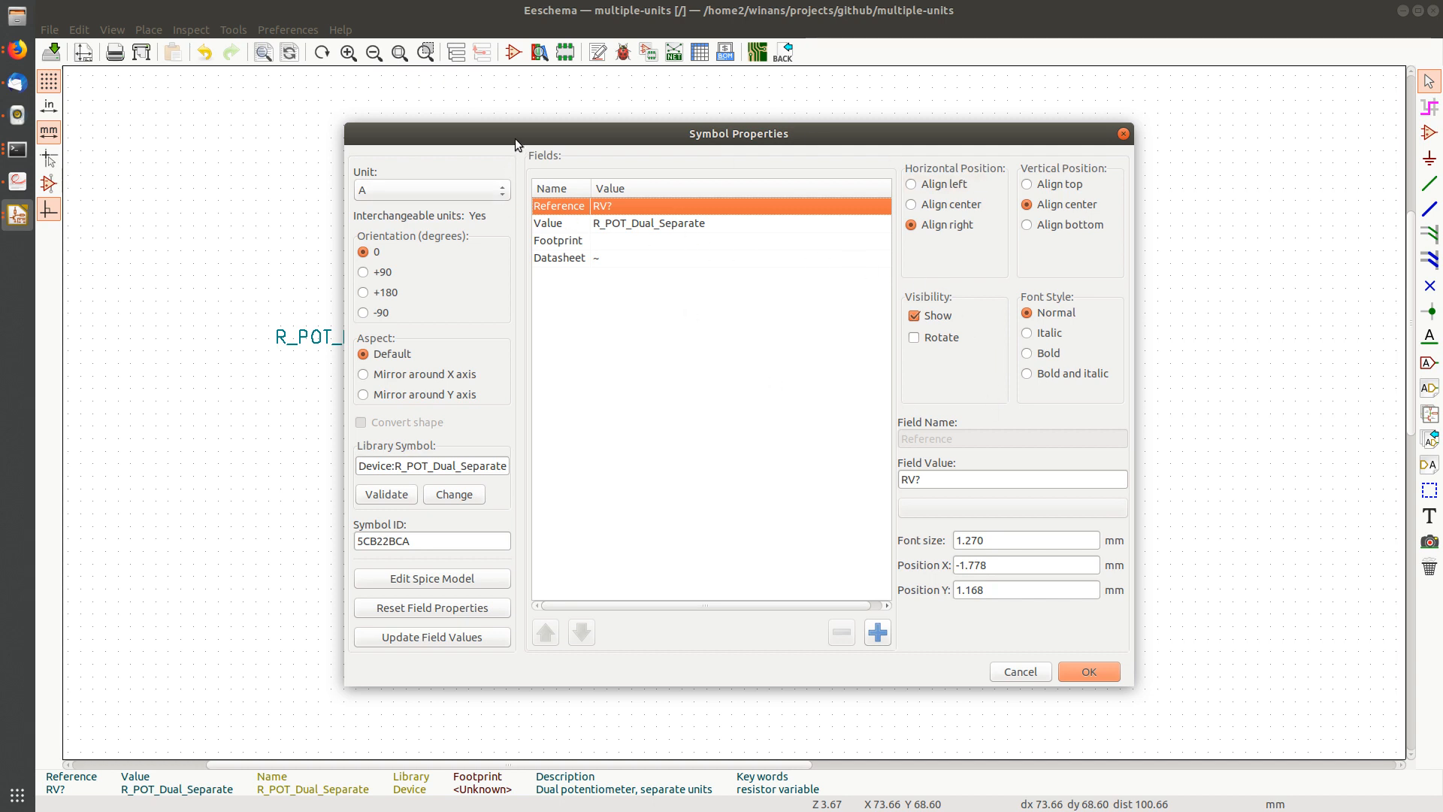
pyautogui.click(416, 192)
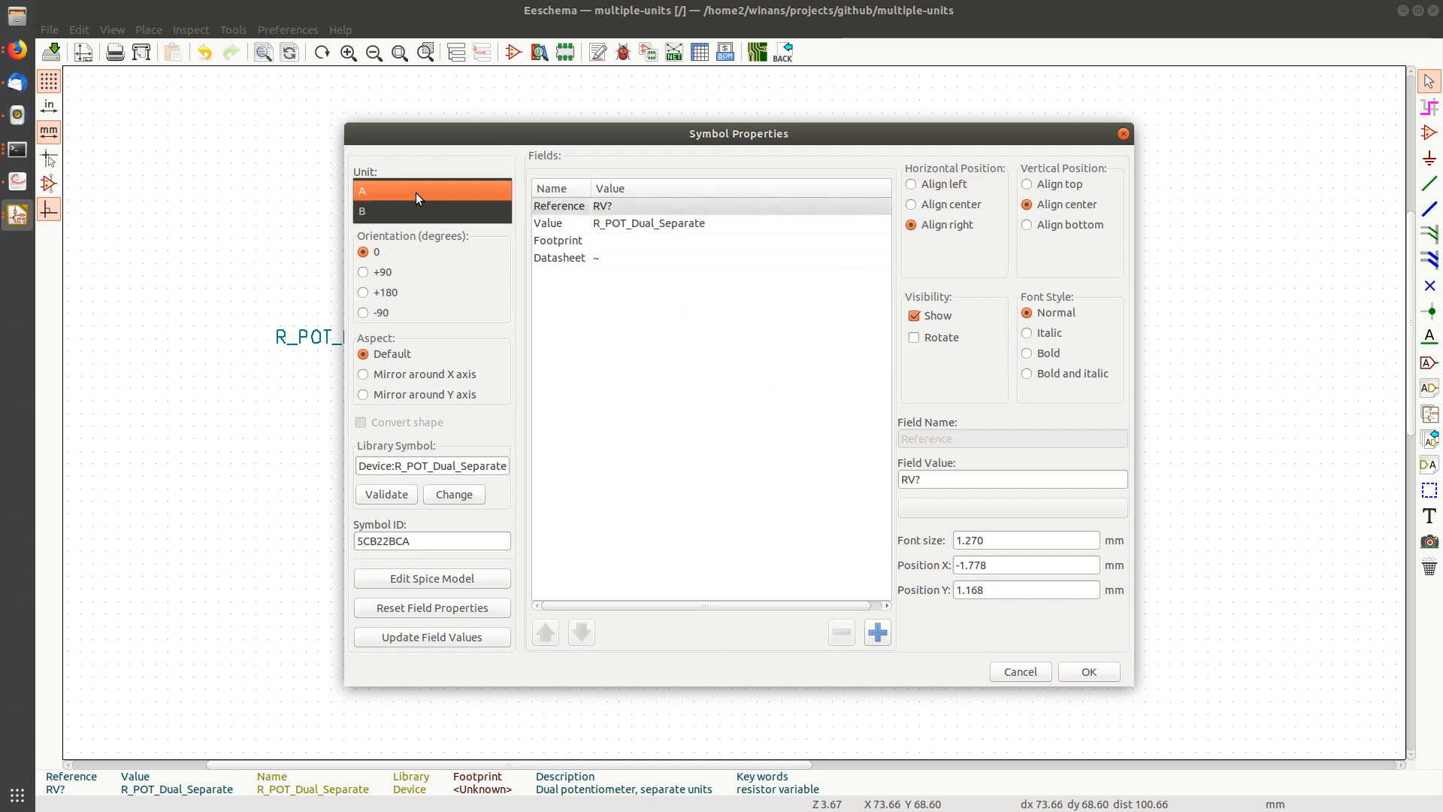
pyautogui.click(620, 133)
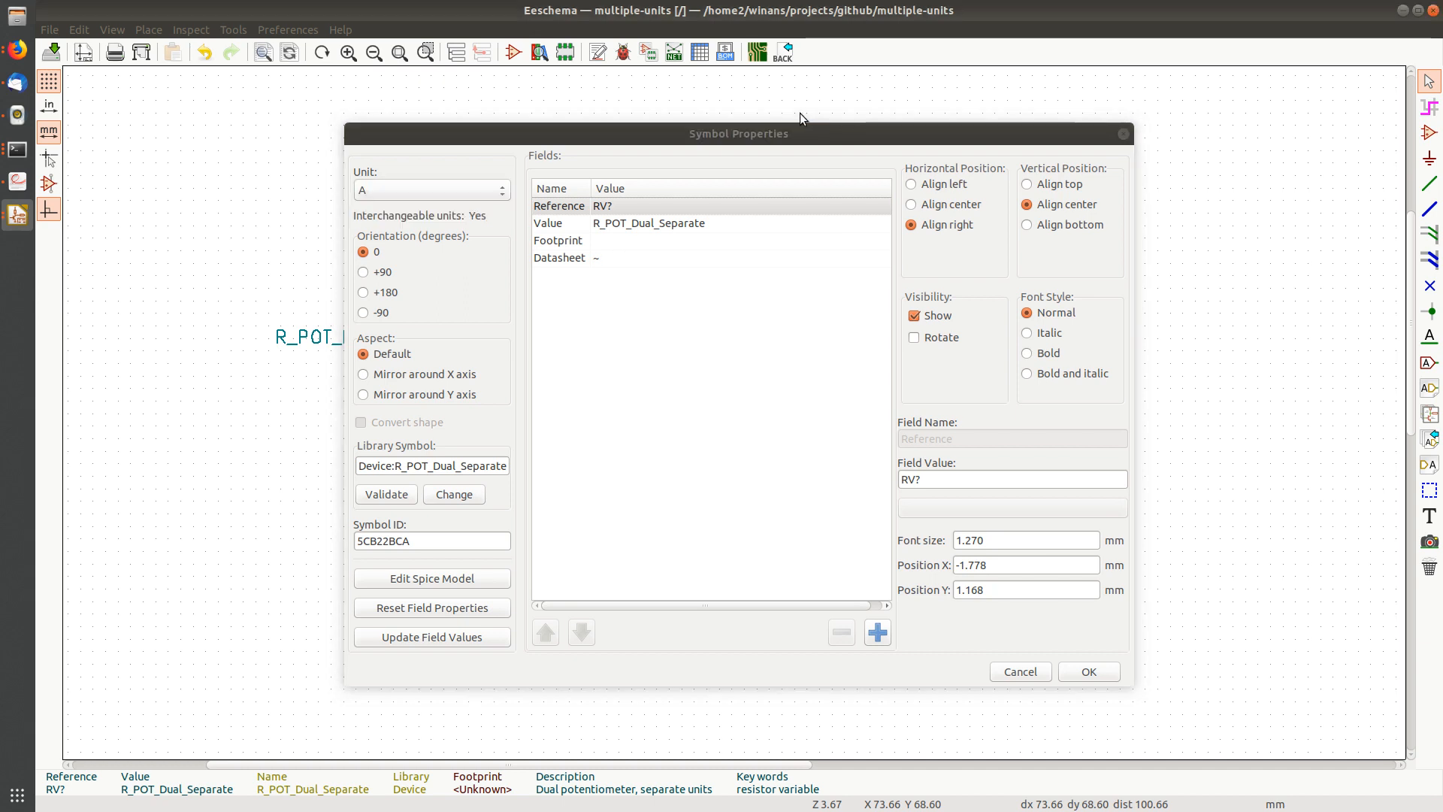
pyautogui.moveTo(655, 133); pyautogui.dragTo(918, 114)
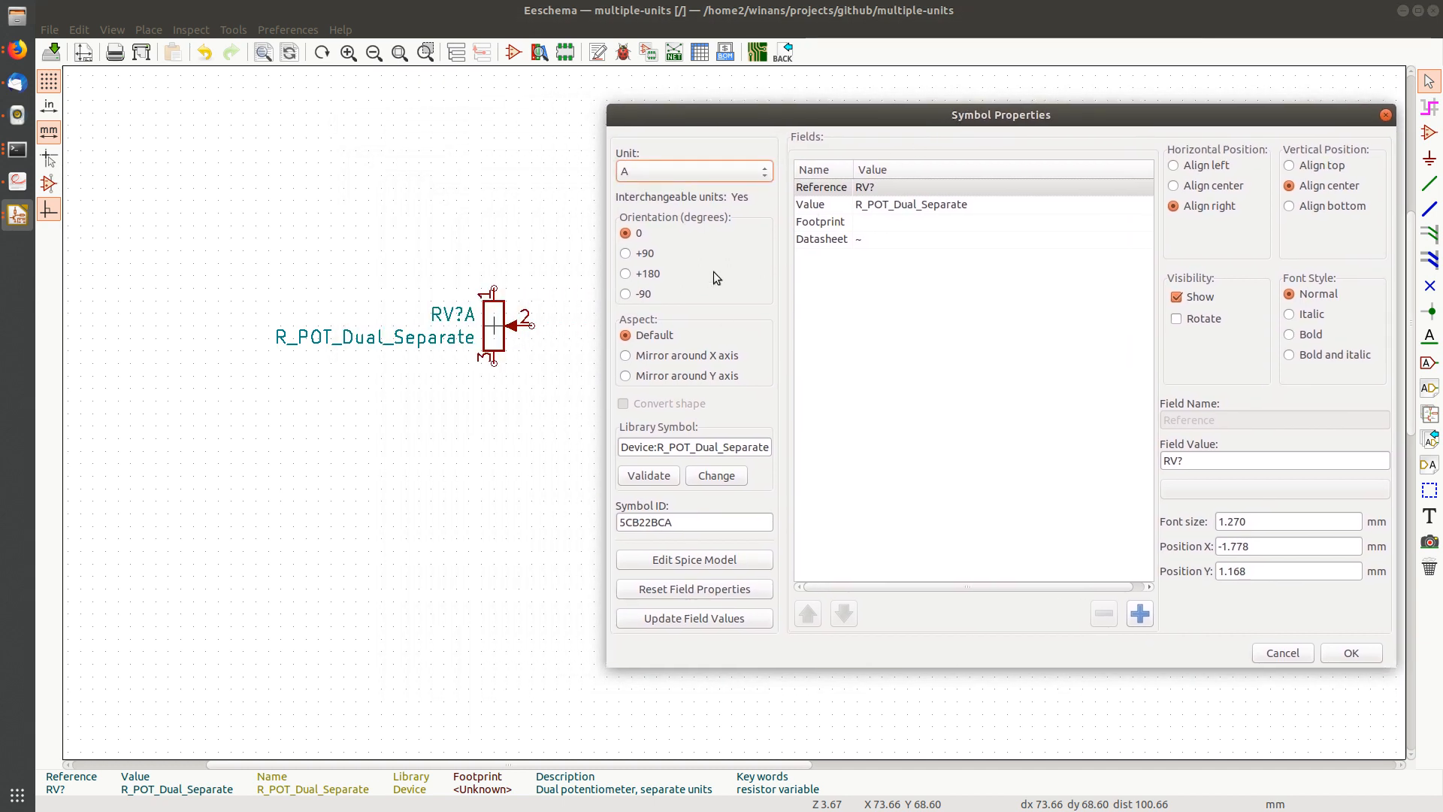
pyautogui.click(486, 315)
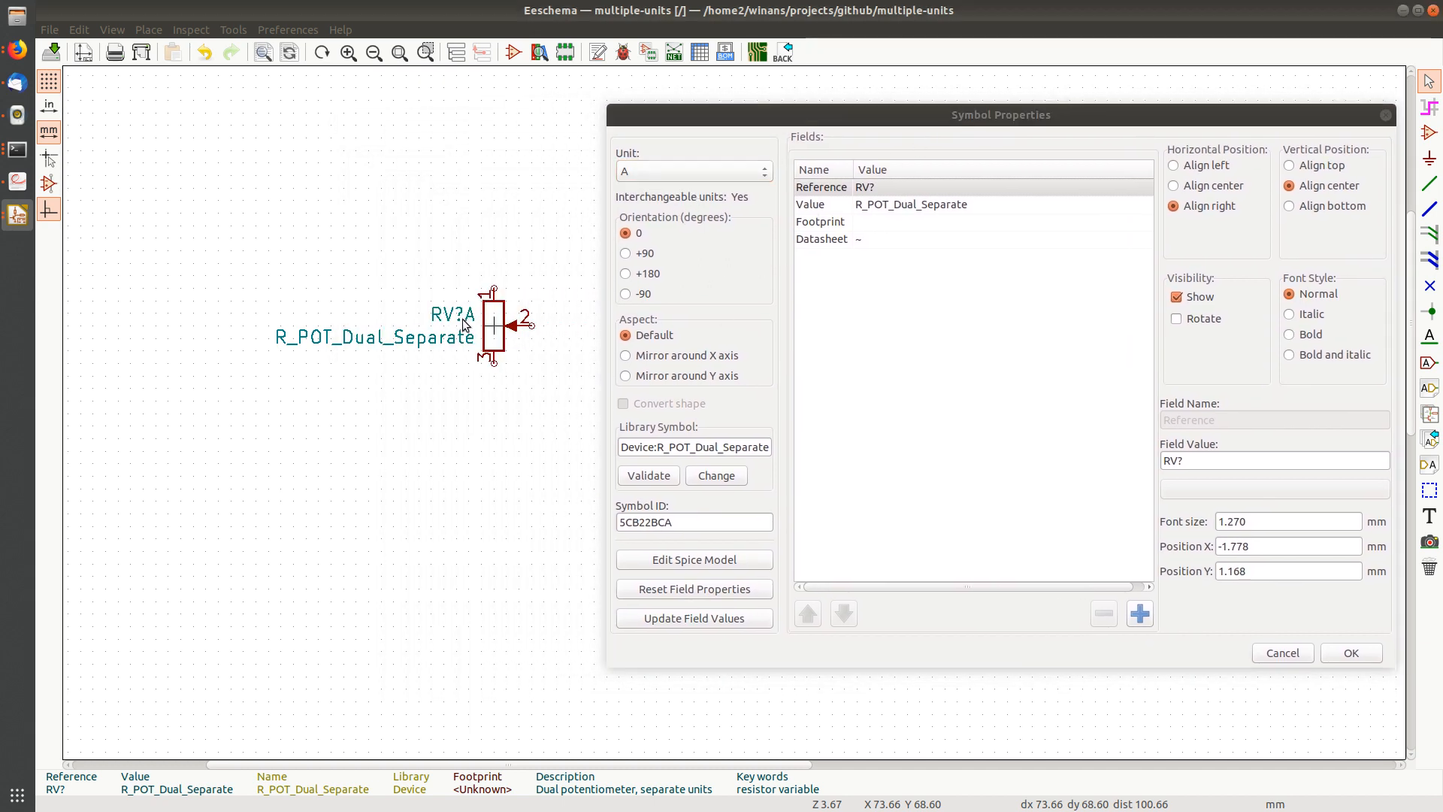
pyautogui.click(686, 182)
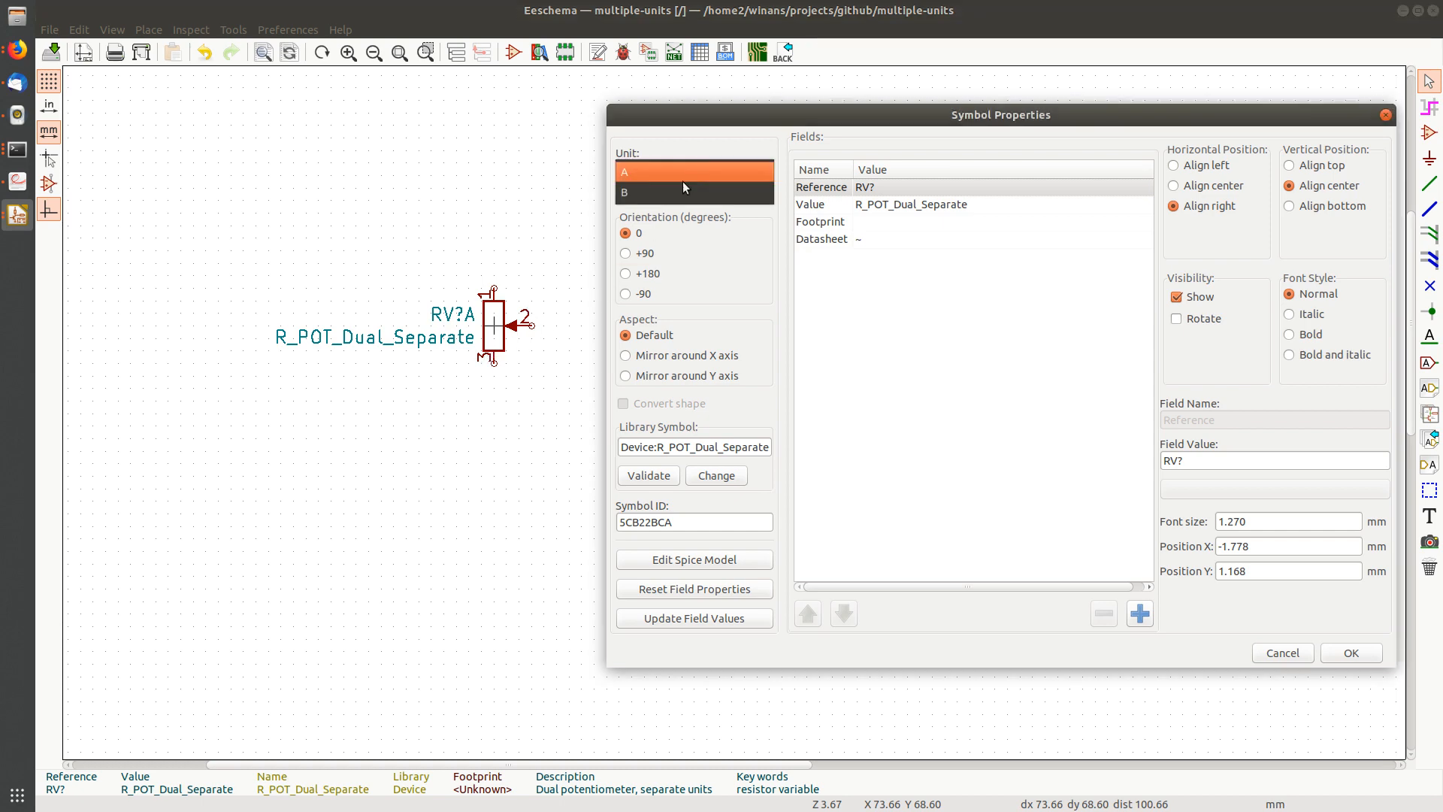
pyautogui.click(669, 200)
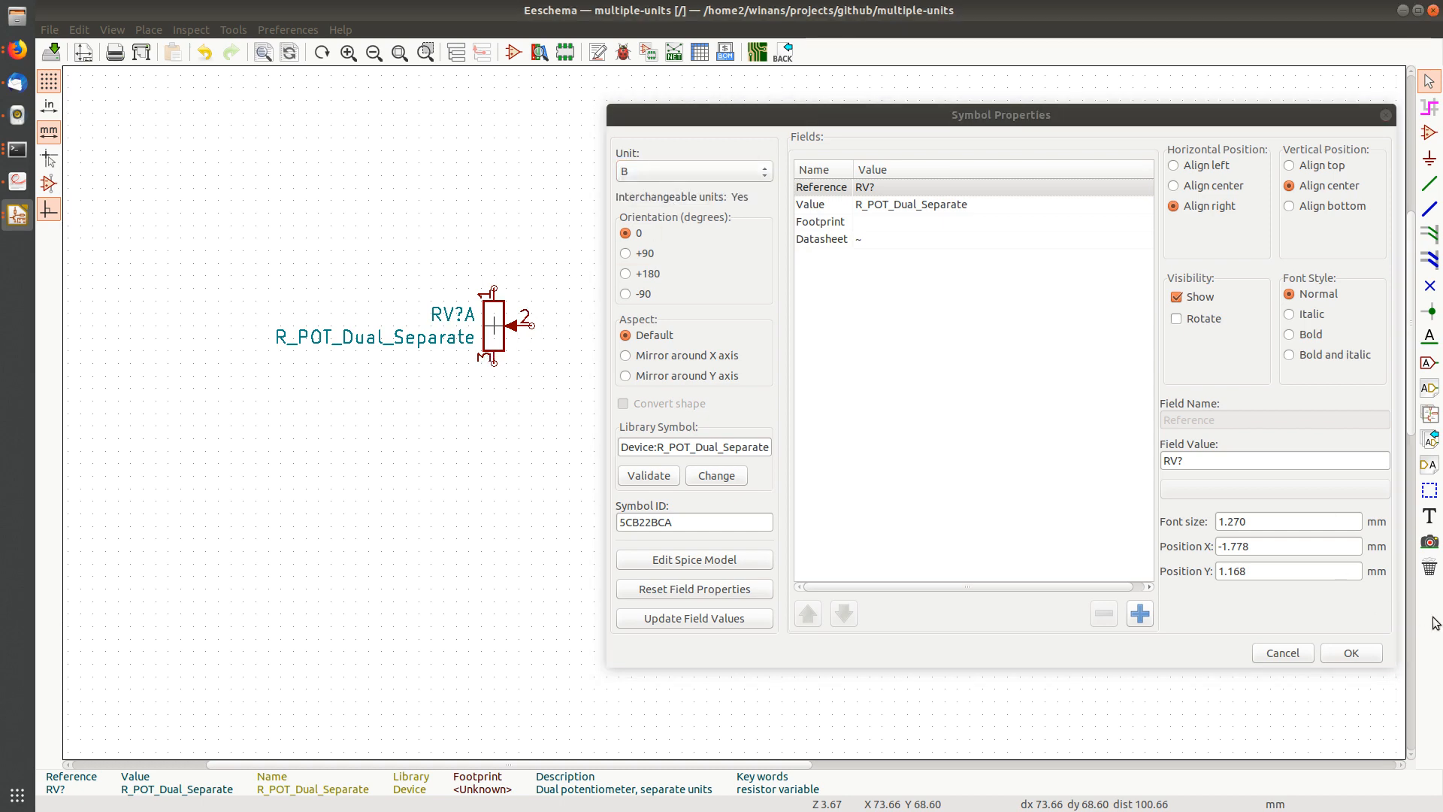
pyautogui.click(1368, 661)
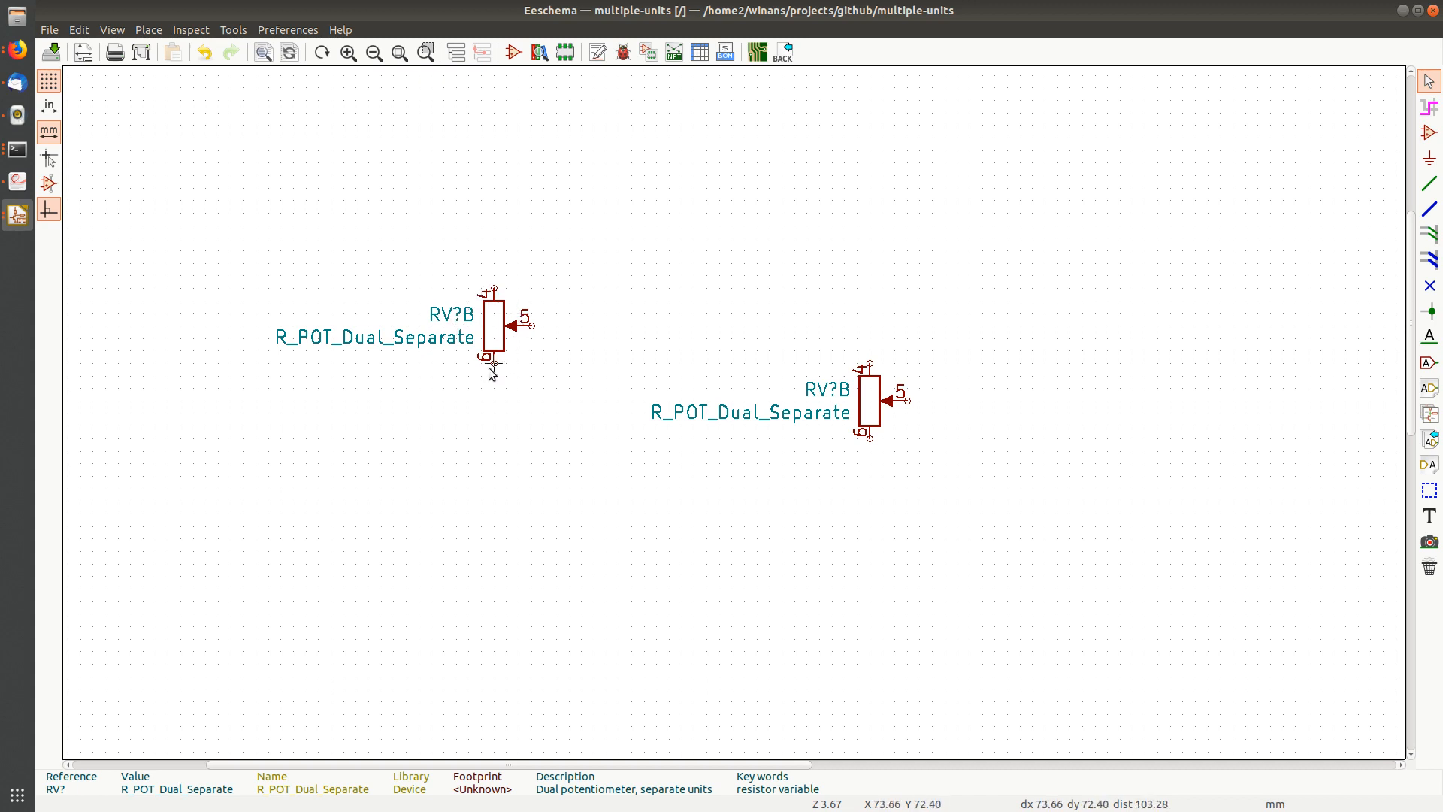
# Change the lower-right potentiometer symbol to unit A in its symbol properties.
pyautogui.moveTo(932, 438); pyautogui.dragTo(842, 425, button='middle')
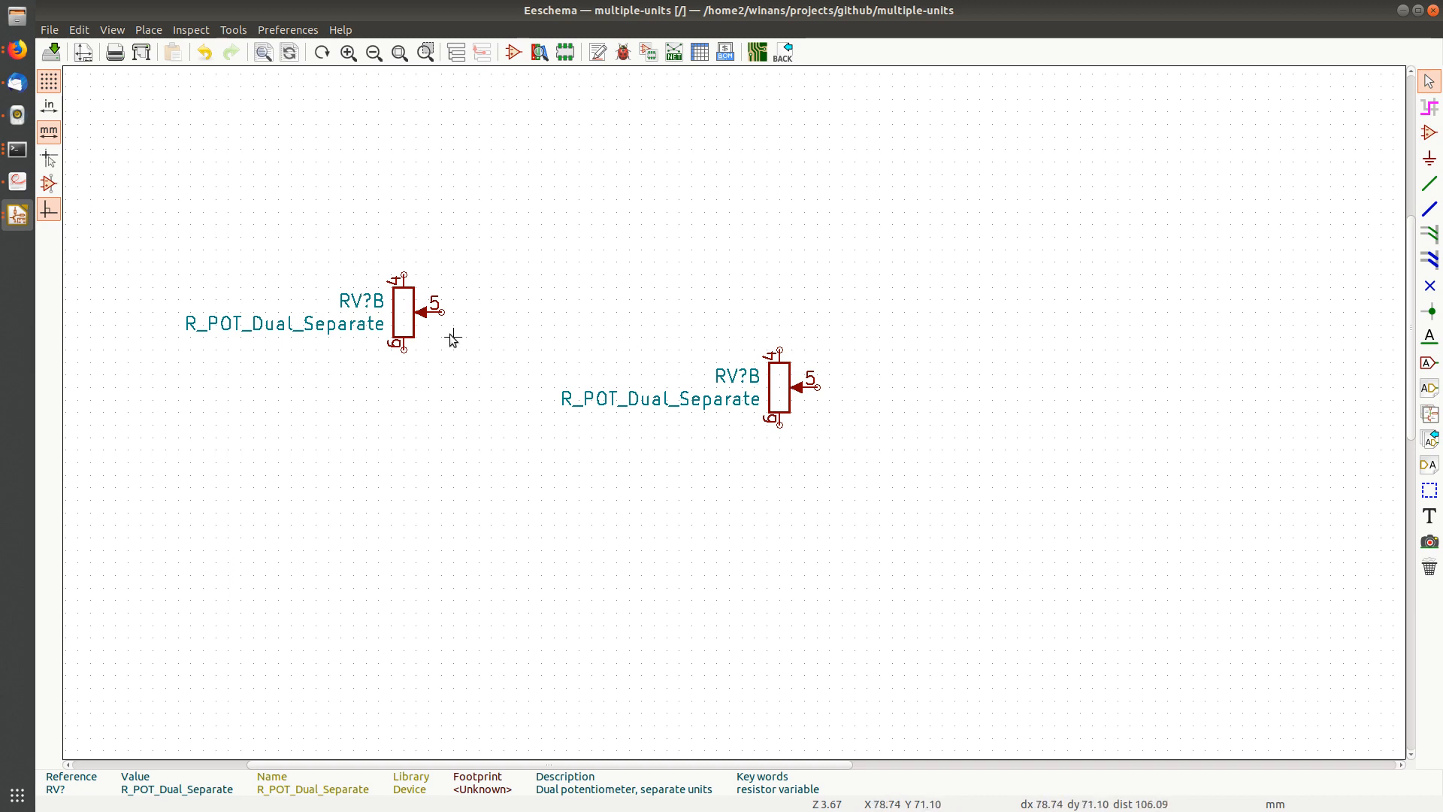
pyautogui.doubleClick(777, 386)
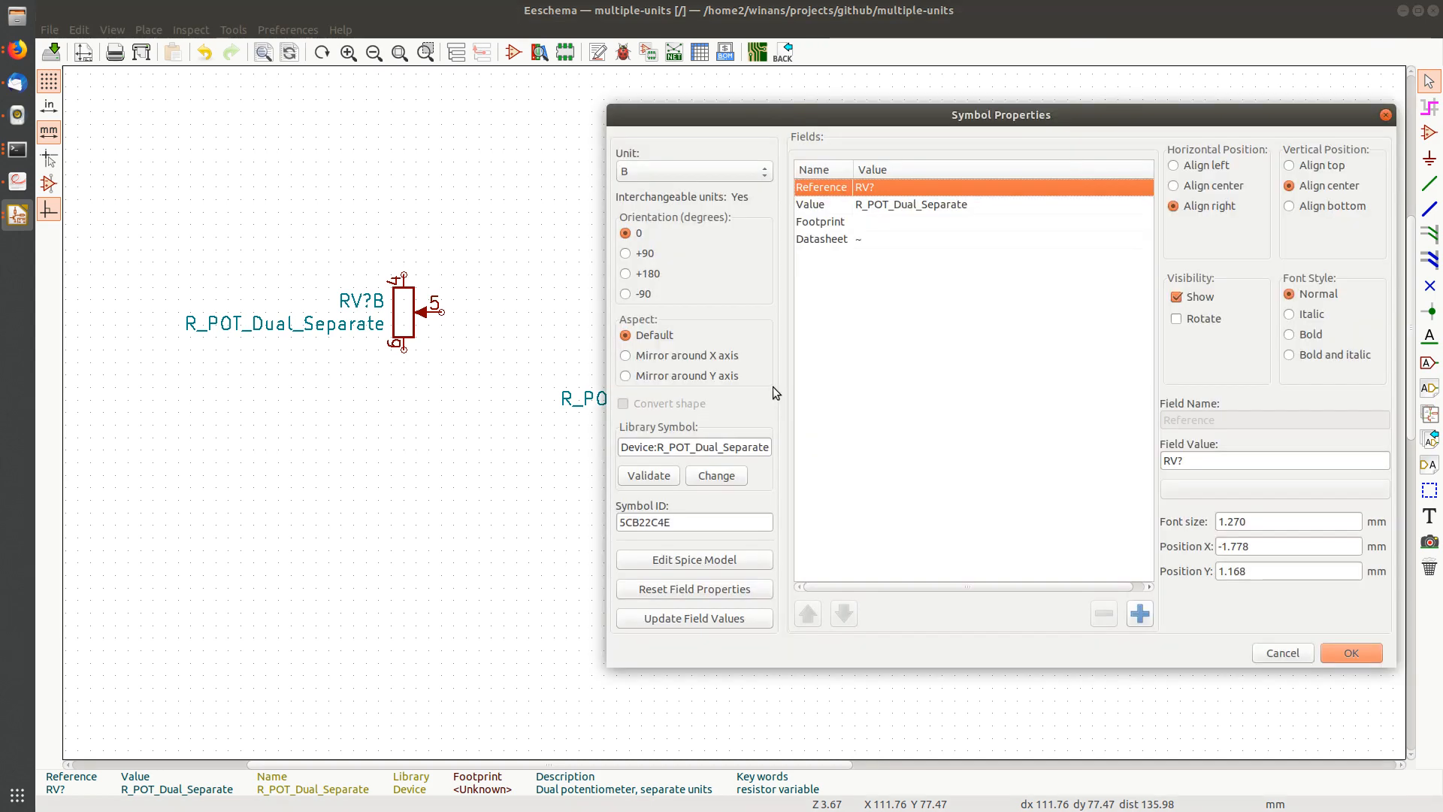
pyautogui.click(691, 171)
pyautogui.click(685, 149)
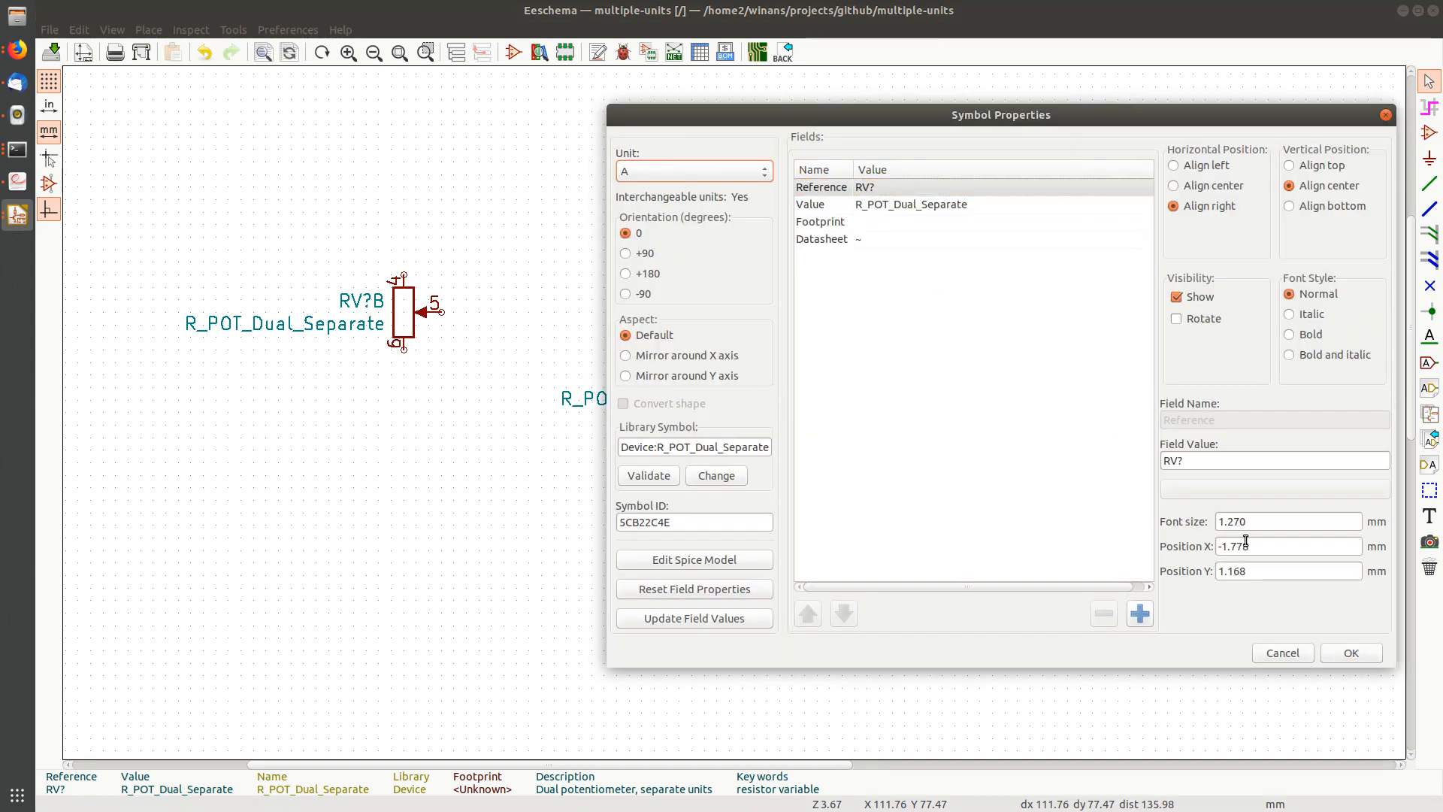
pyautogui.click(1351, 653)
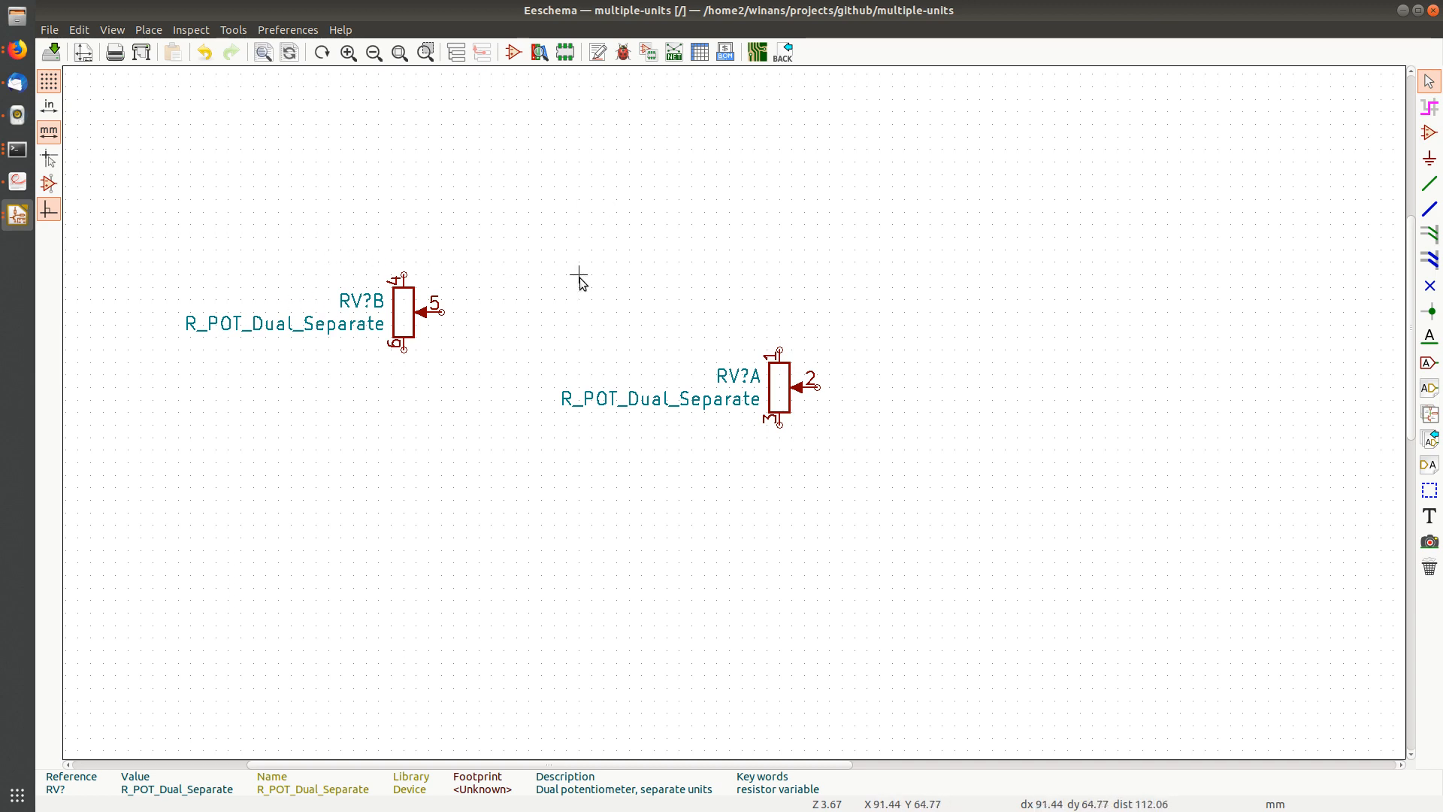
# Delete both R_POT_Dual_Separate units from the sheet.
pyautogui.click(631, 257)
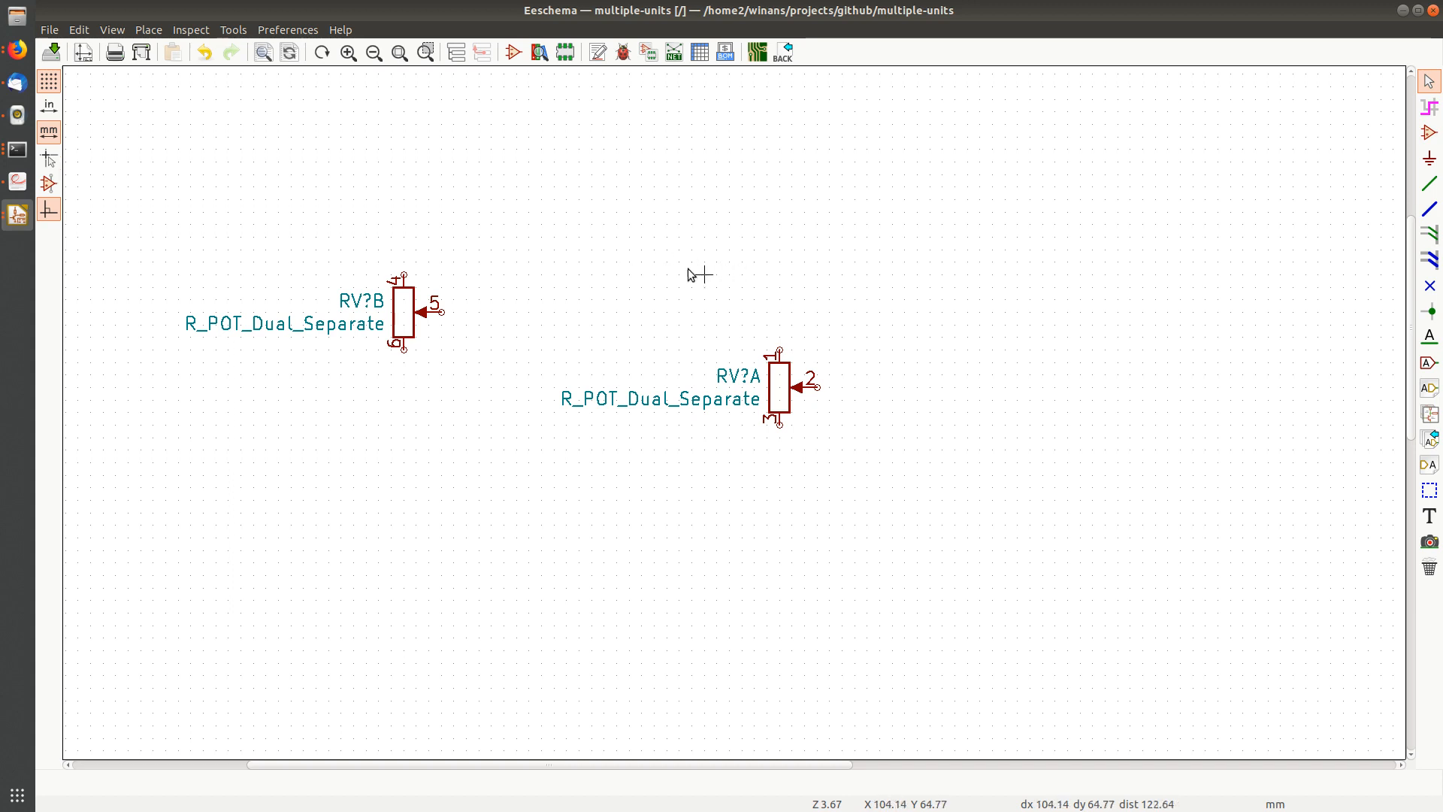
pyautogui.moveTo(227, 212); pyautogui.dragTo(954, 537)
pyautogui.press('Delete')
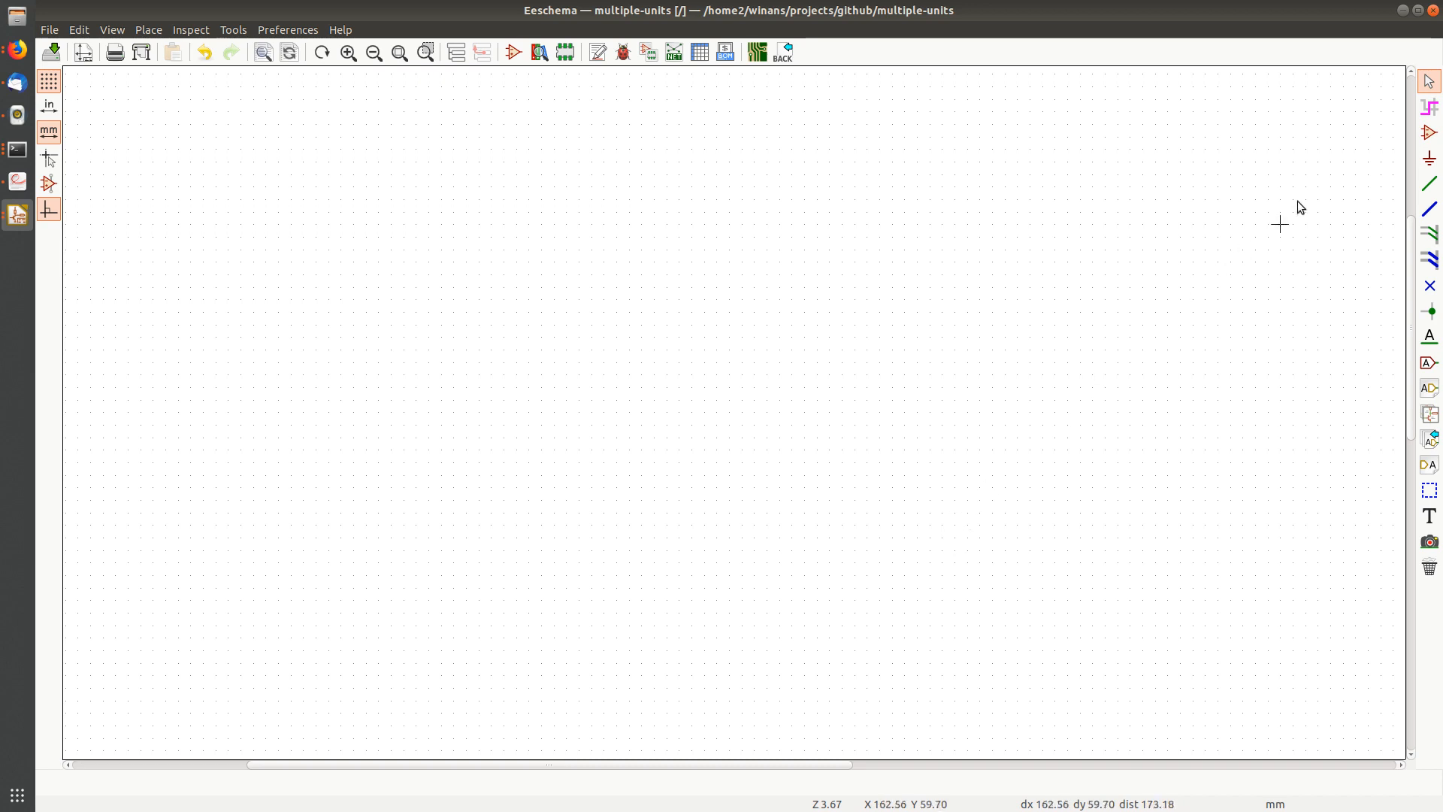
# Find the NE5532 in the Amplifier_Operational library and preview its units A, B and C.
pyautogui.click(1430, 132)
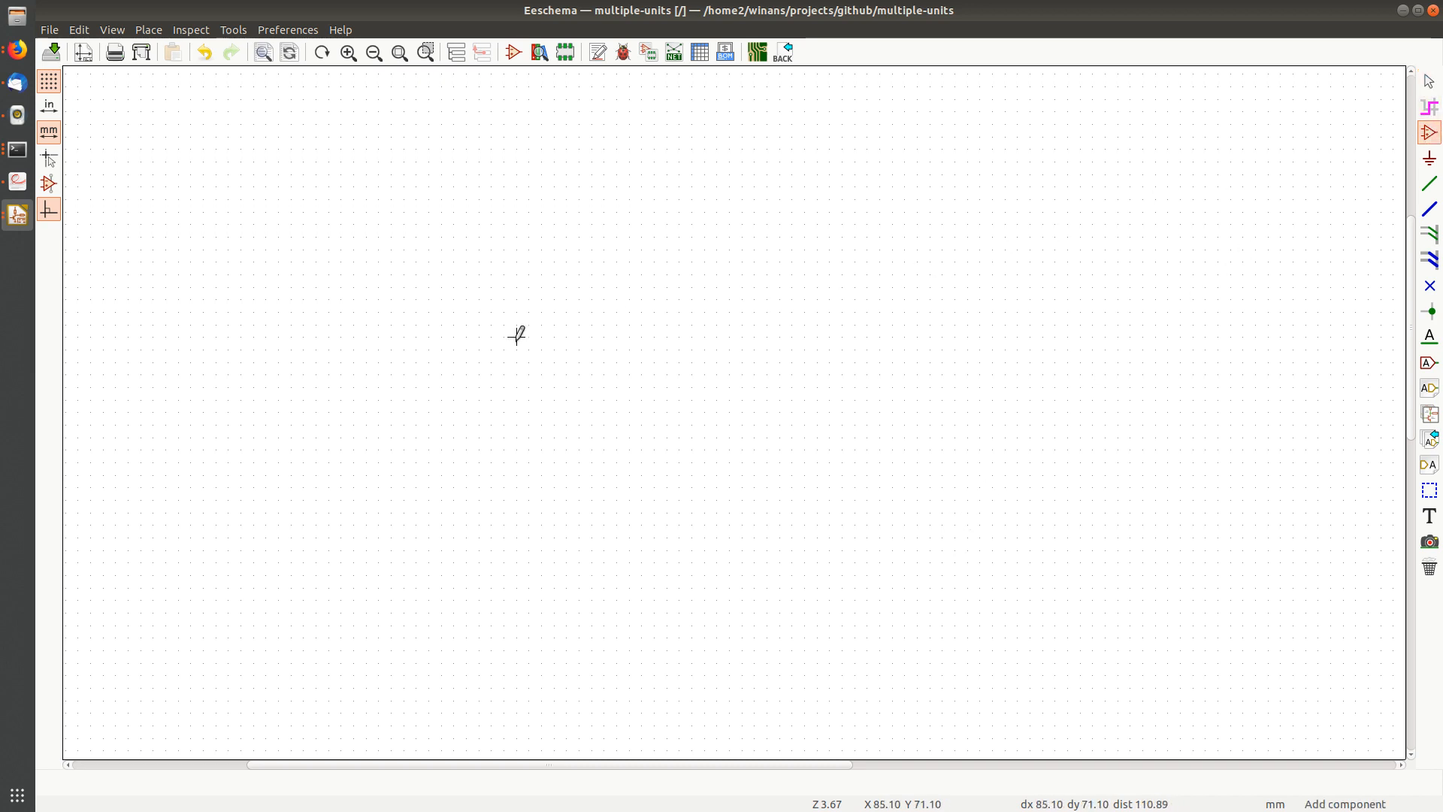
pyautogui.click(508, 331)
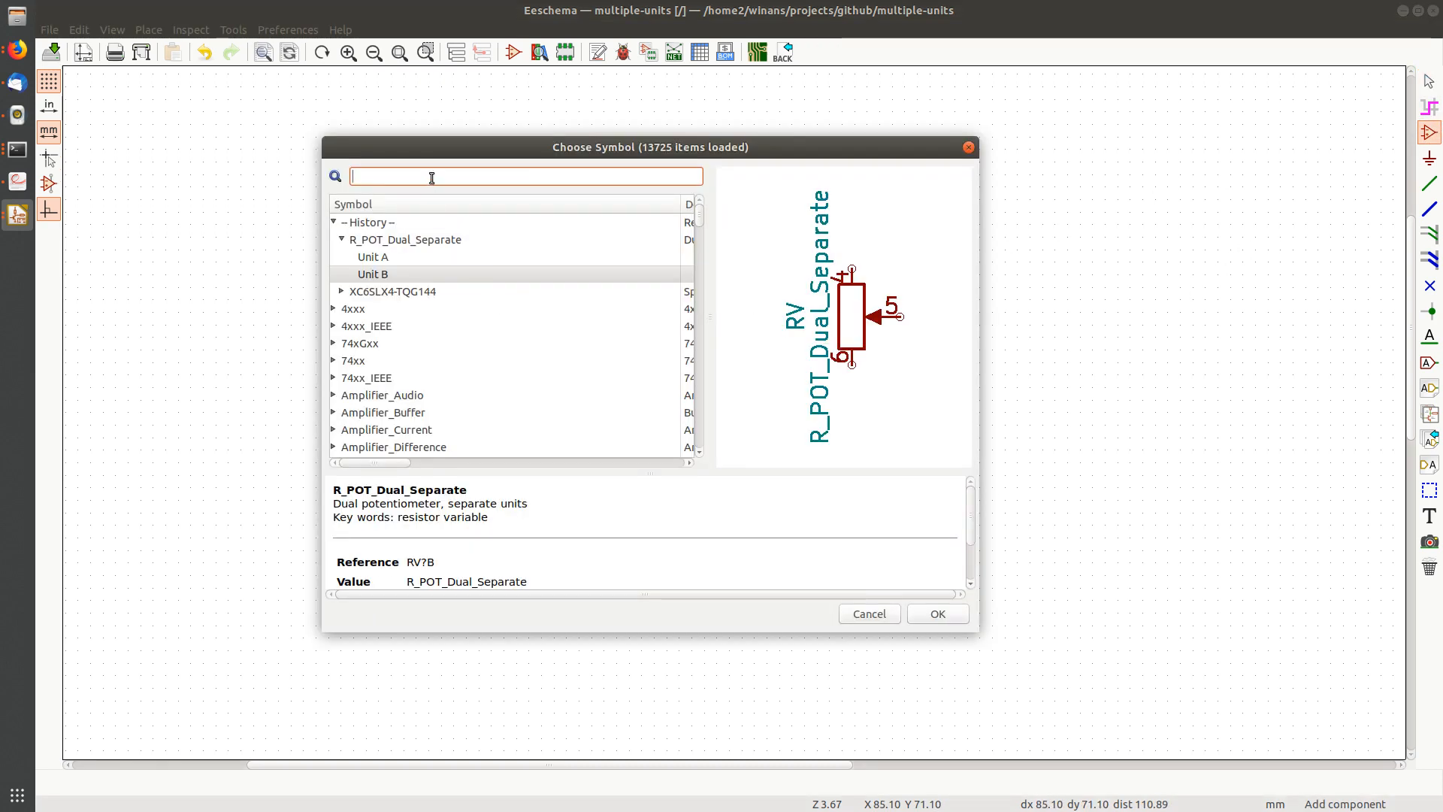
pyautogui.write('ne5532')
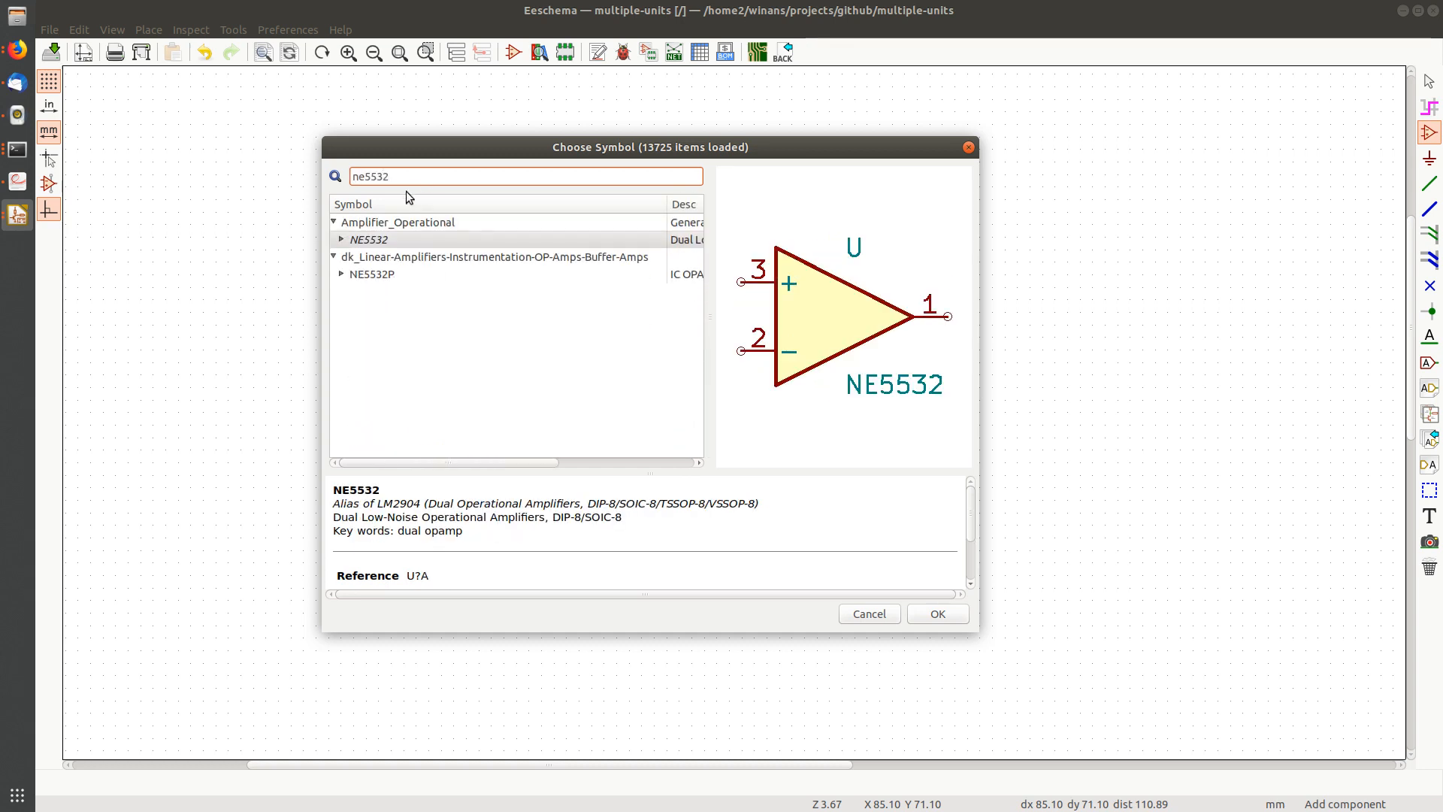
pyautogui.click(341, 240)
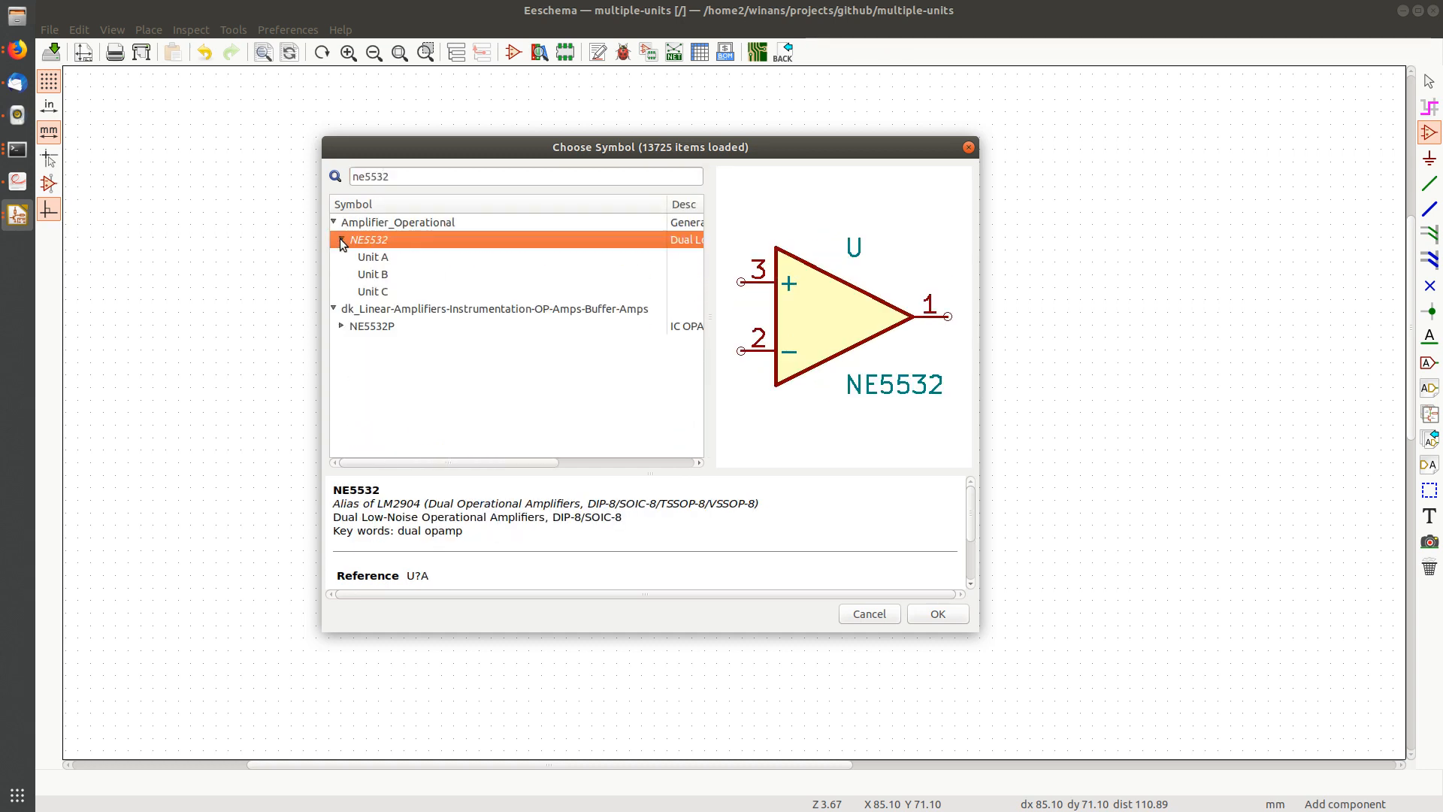
pyautogui.click(385, 257)
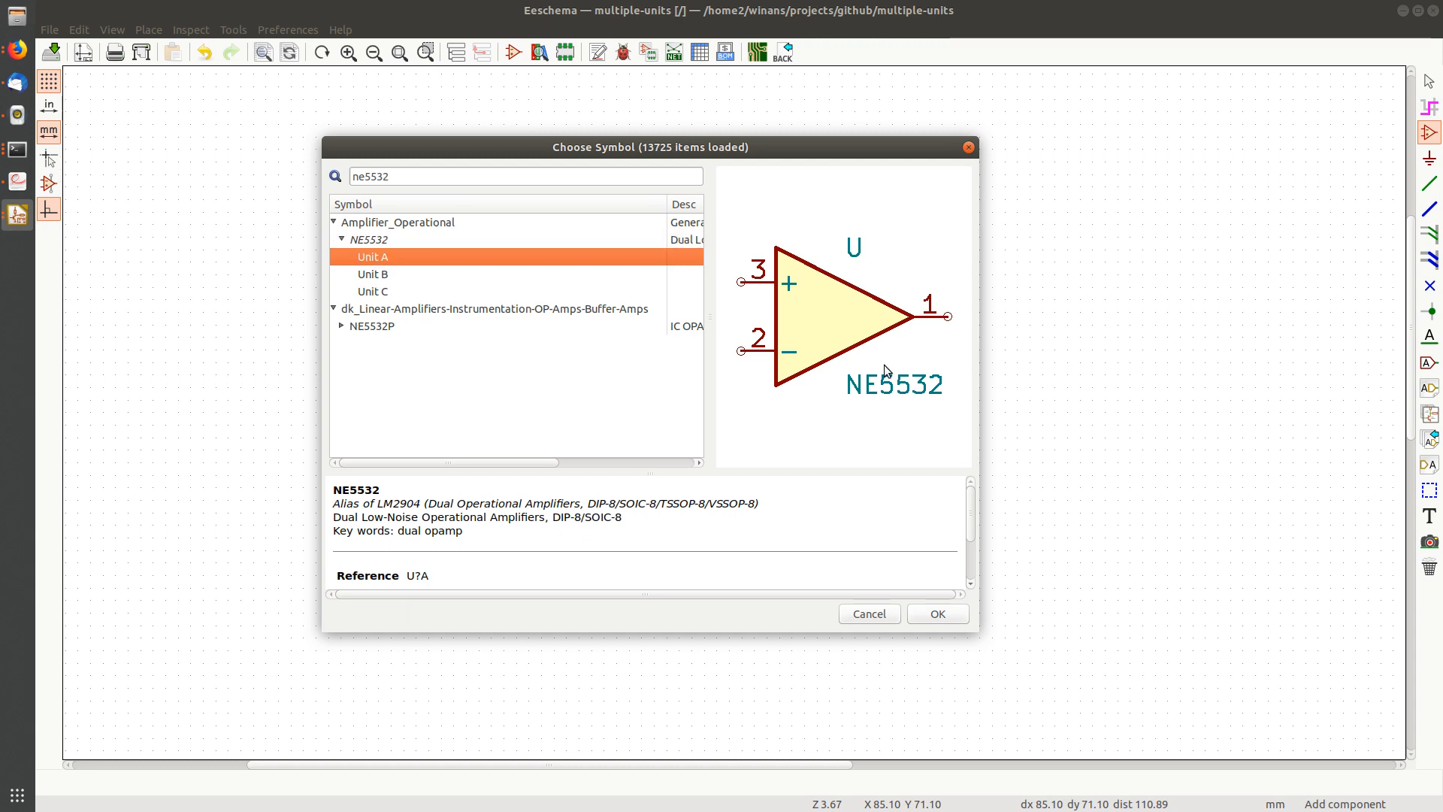
pyautogui.click(397, 274)
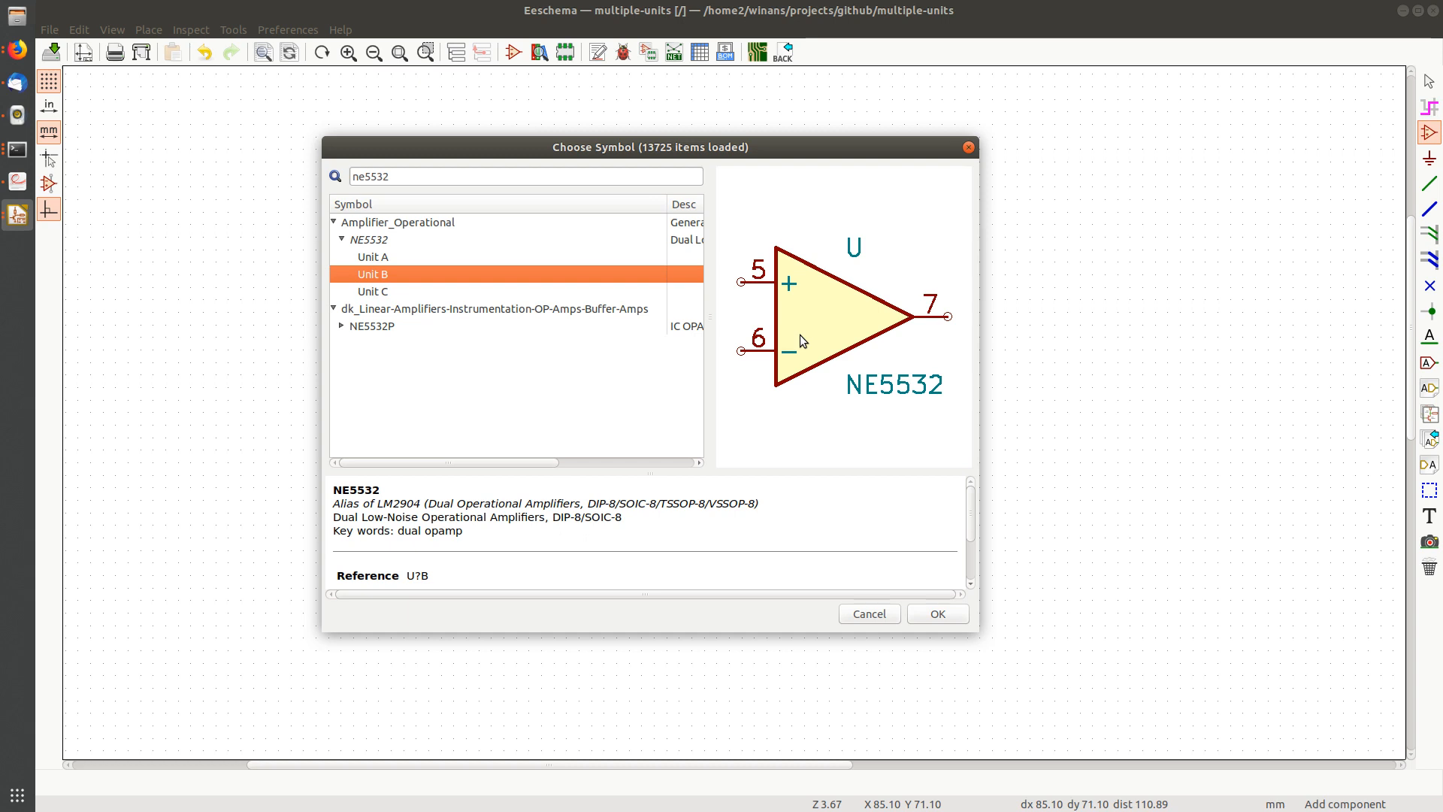
pyautogui.click(376, 293)
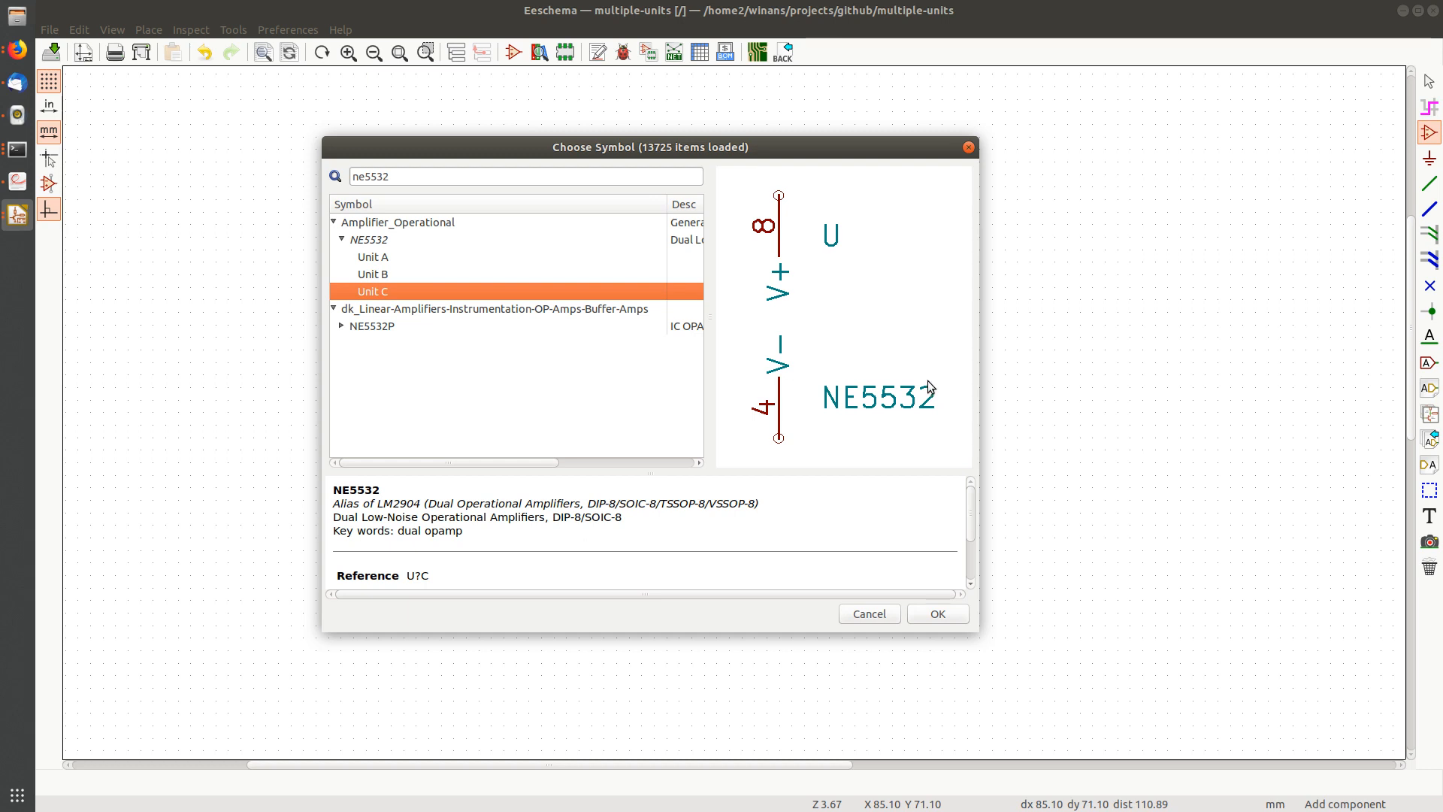
# Place unit A of the NE5532 in the upper-left area of the sheet.
pyautogui.click(386, 258)
pyautogui.doubleClick(386, 257)
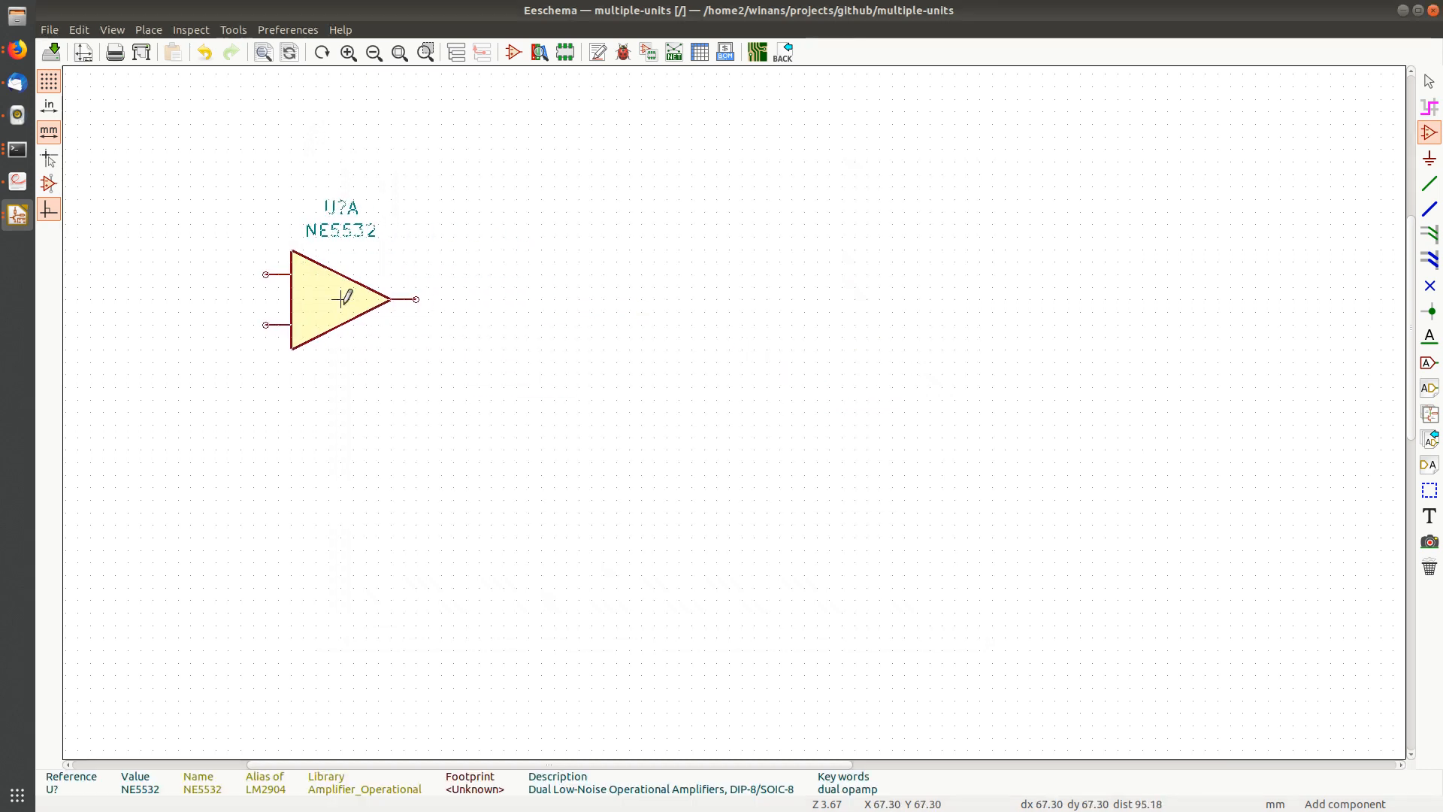
pyautogui.click(342, 299)
# Place unit B of the NE5532 directly below unit A.
pyautogui.click(391, 485)
pyautogui.click(361, 275)
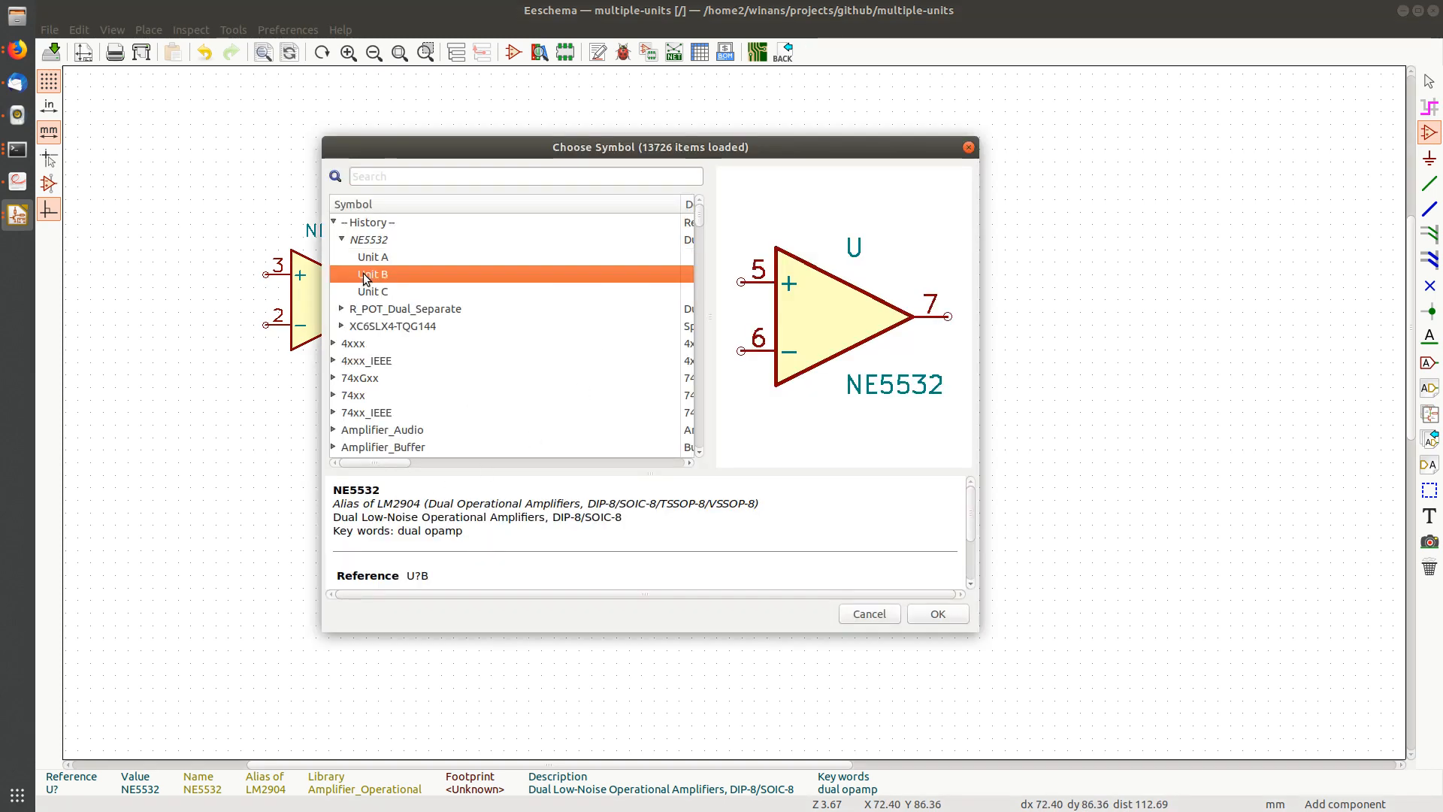
pyautogui.doubleClick(361, 275)
pyautogui.click(342, 487)
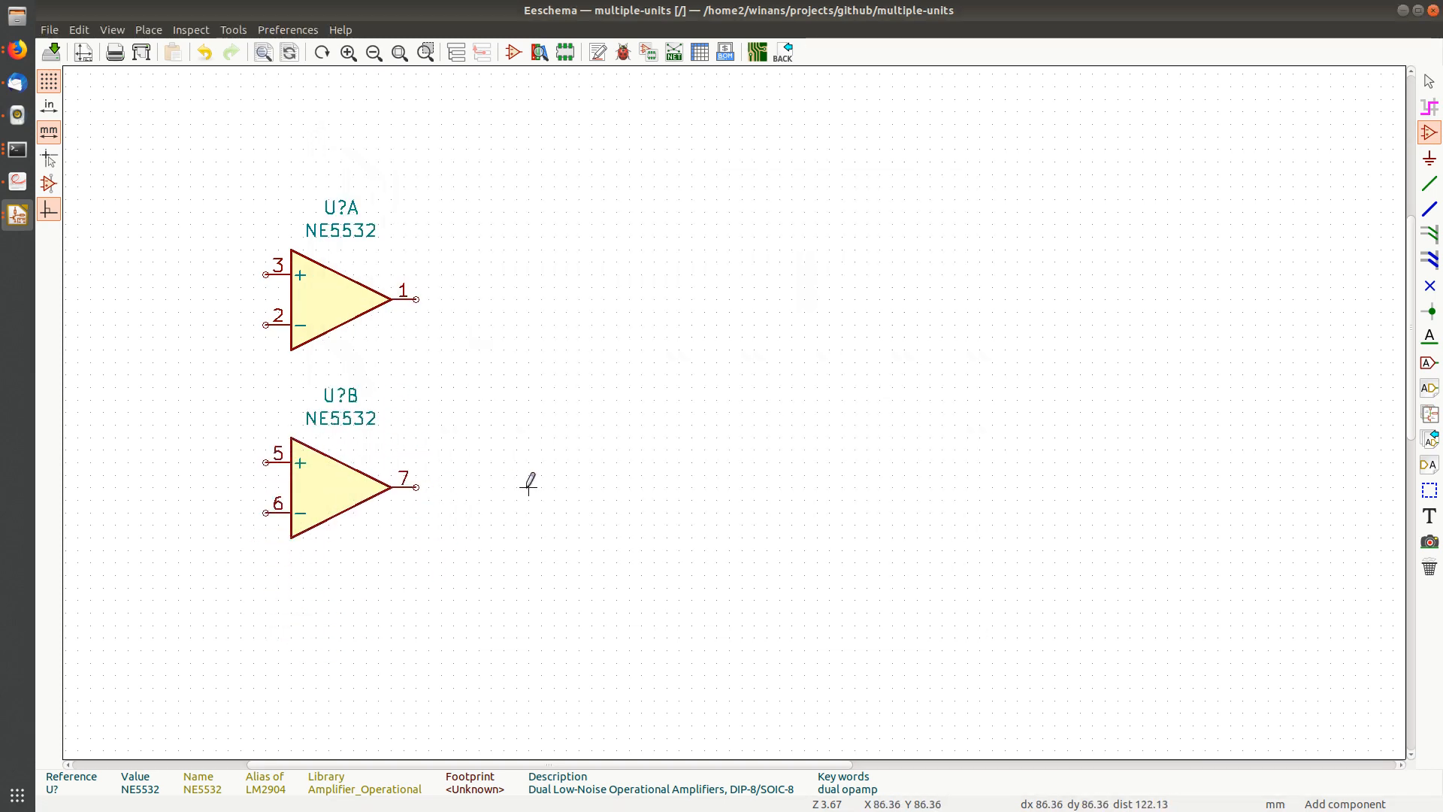
# Place the NE5532 power unit C to the lower right of the two op-amp units and end symbol placement.
pyautogui.click(578, 436)
pyautogui.doubleClick(396, 293)
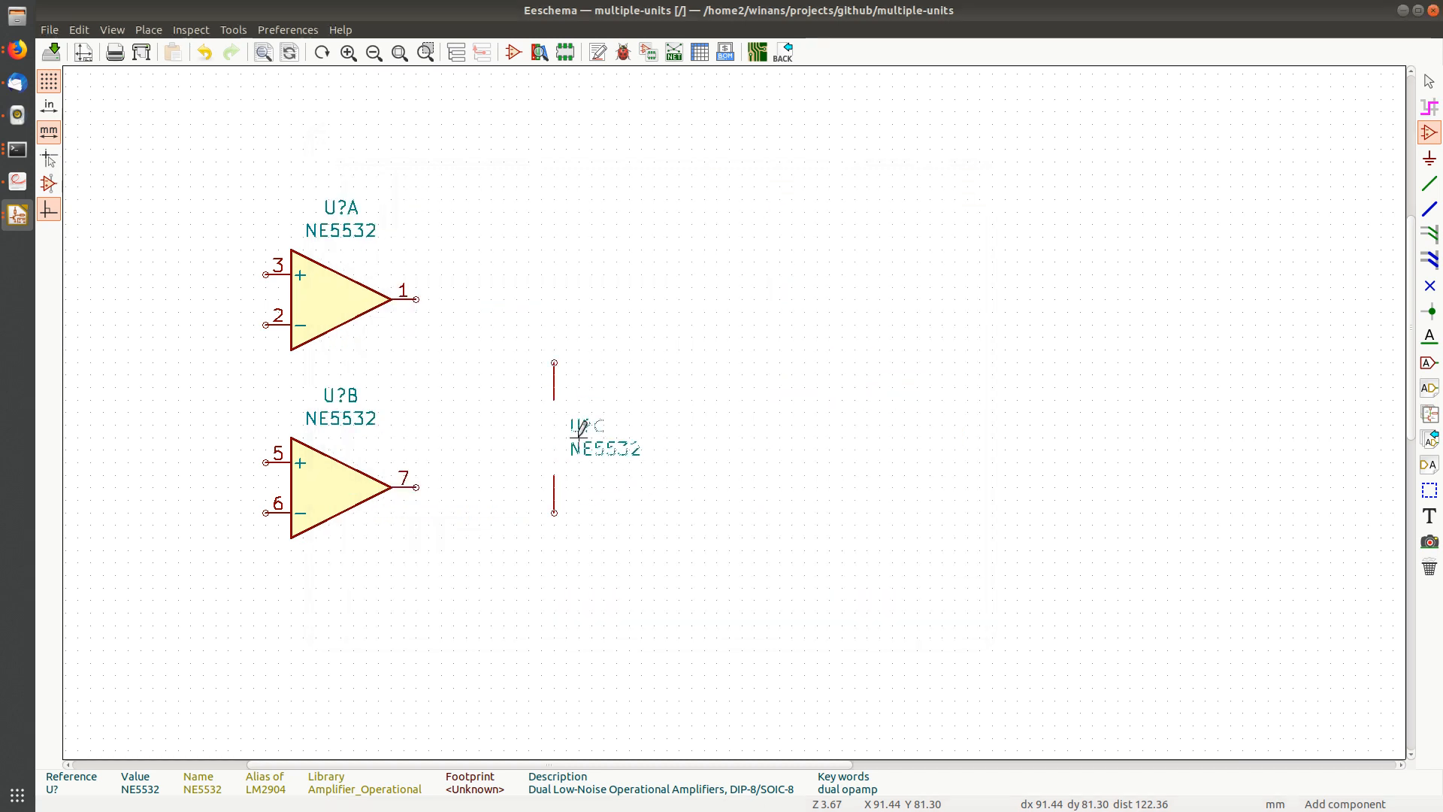
pyautogui.click(689, 537)
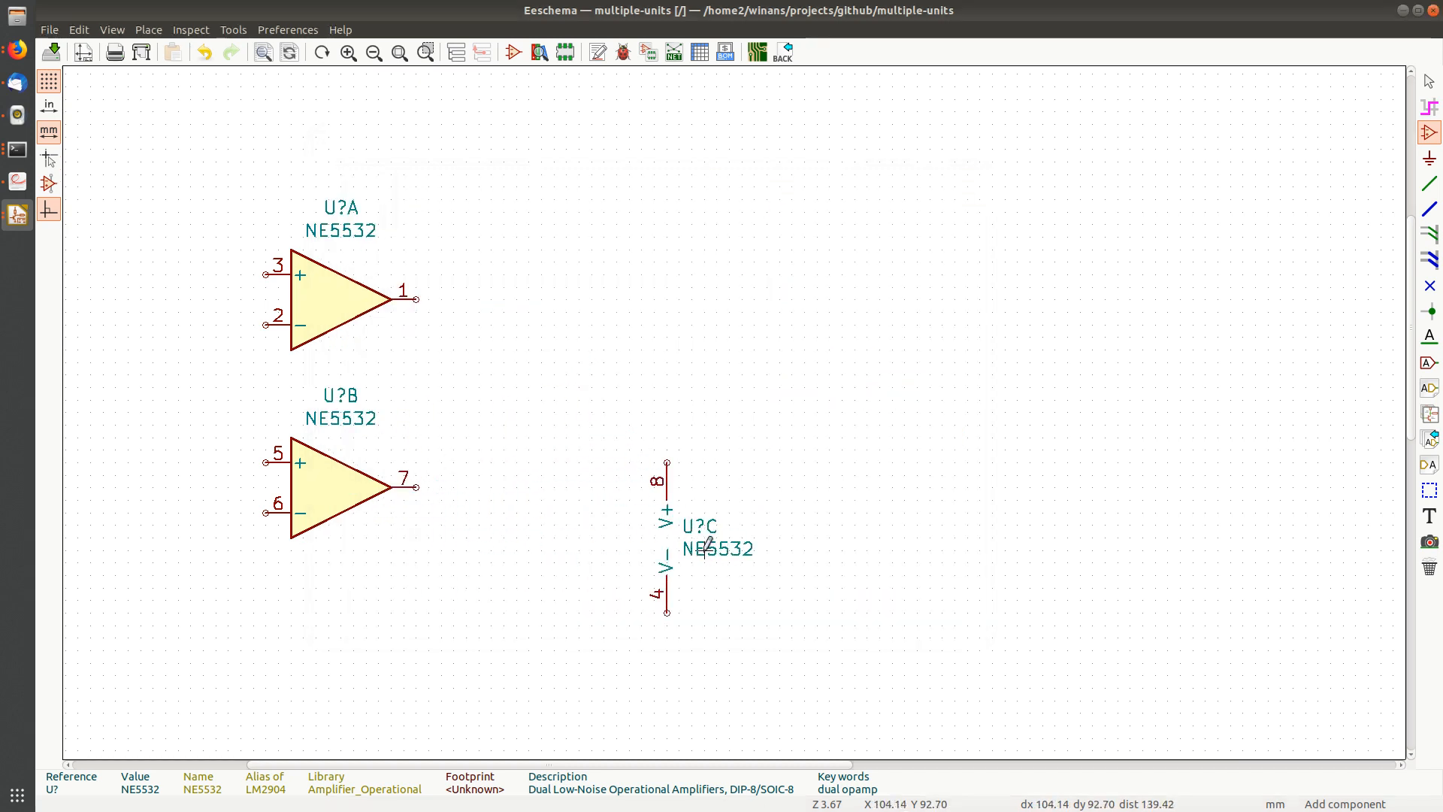
pyautogui.press('Escape')
# Move NE5532 unit B slightly to the right beneath unit A.
pyautogui.moveTo(366, 578); pyautogui.dragTo(499, 573, button='middle')
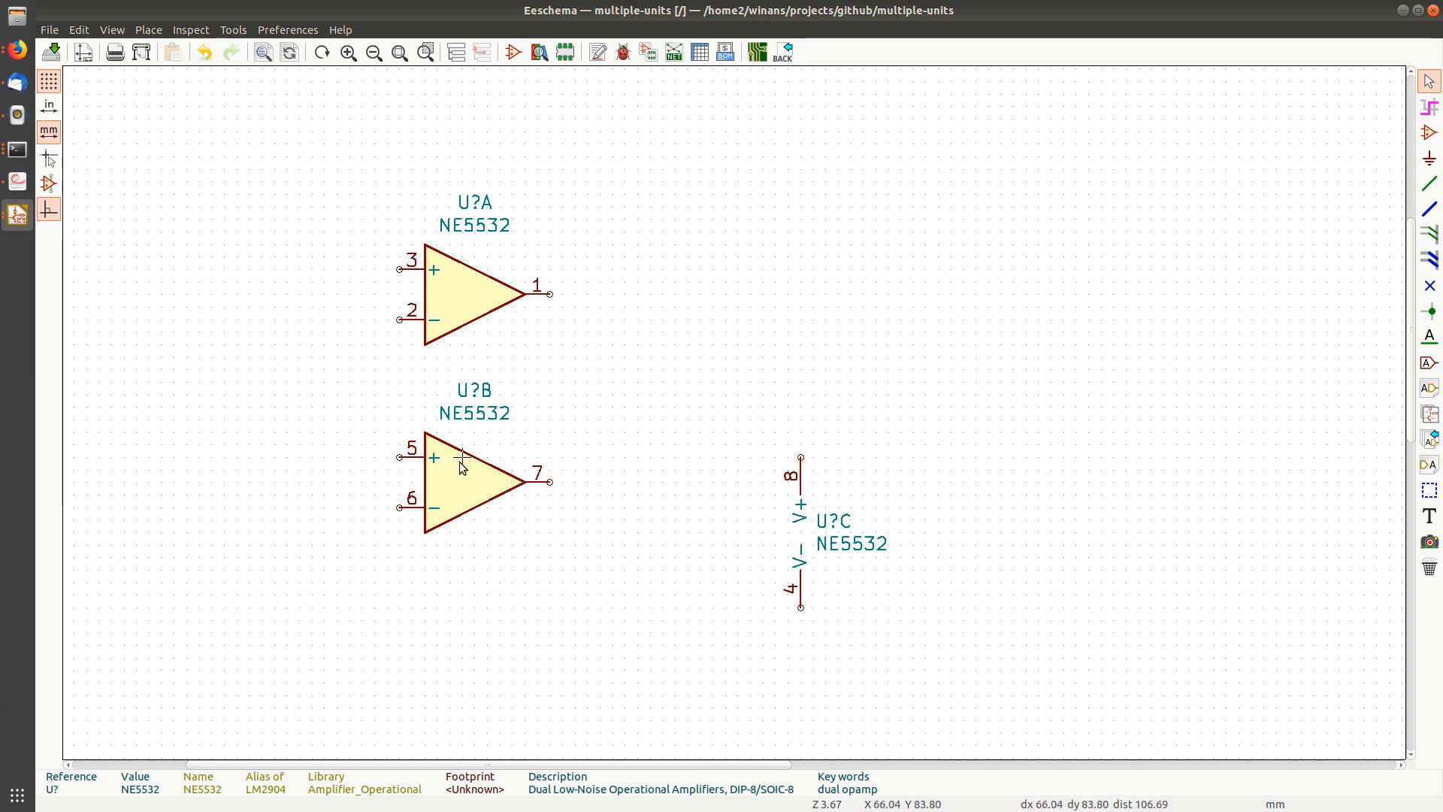
pyautogui.press('m')
pyautogui.click(488, 495)
# Place unit A of the NE5532P from the dk_Linear-Amplifiers-Instrumentation-OP-Amps-Buffer-Amps library below the NE5532 units.
pyautogui.scroll(-2, 594, 475)
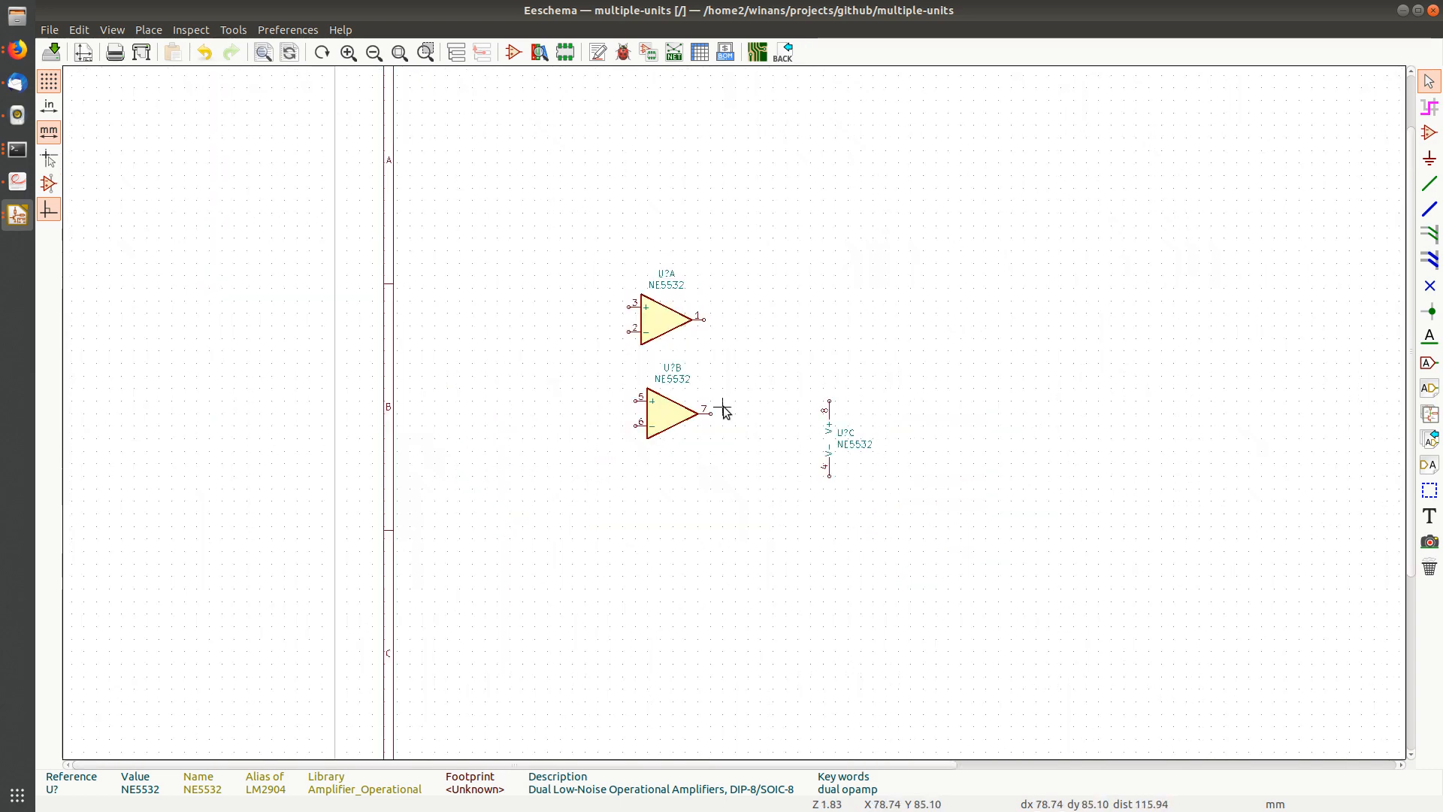
pyautogui.moveTo(898, 331); pyautogui.dragTo(557, 316, button='middle')
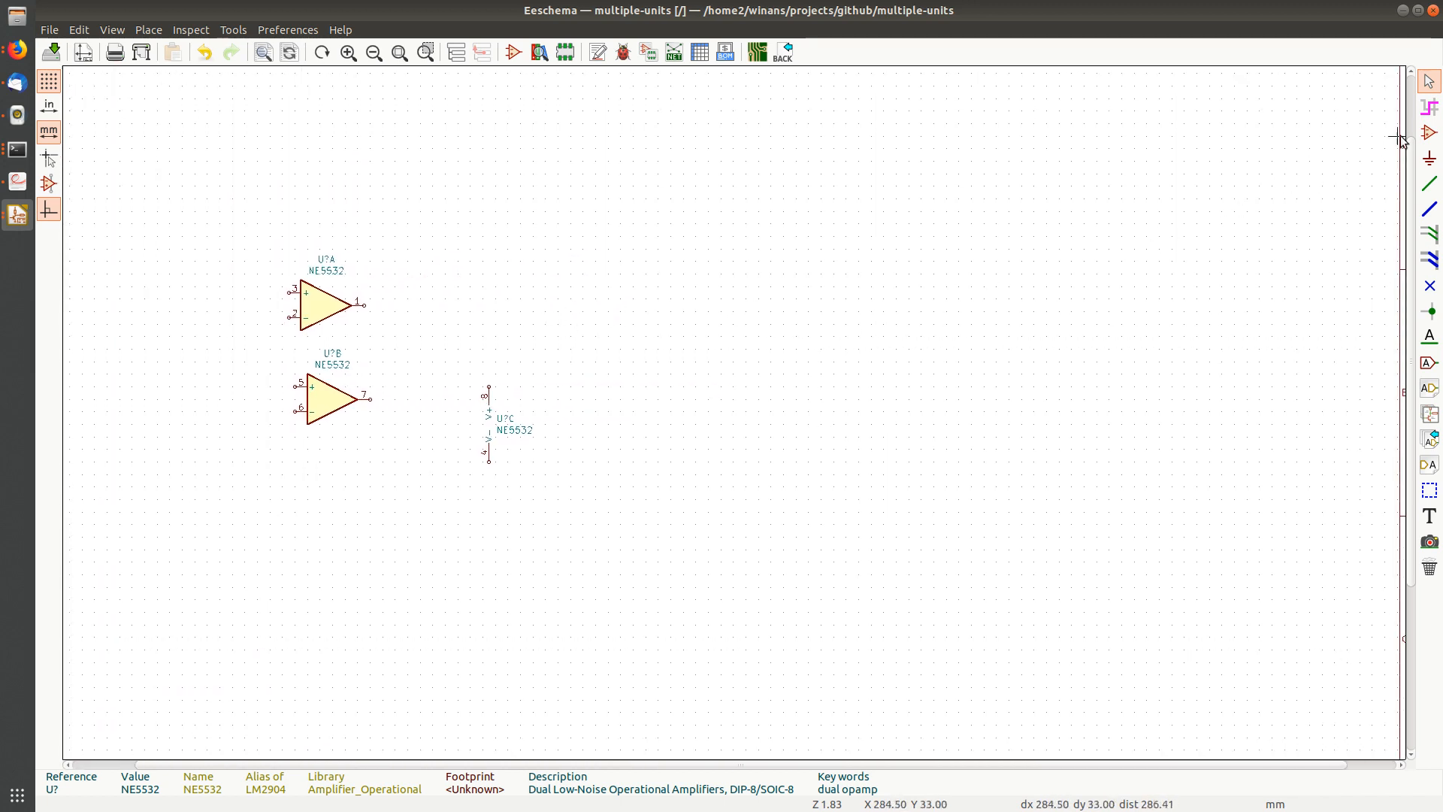
pyautogui.click(1429, 131)
pyautogui.click(842, 340)
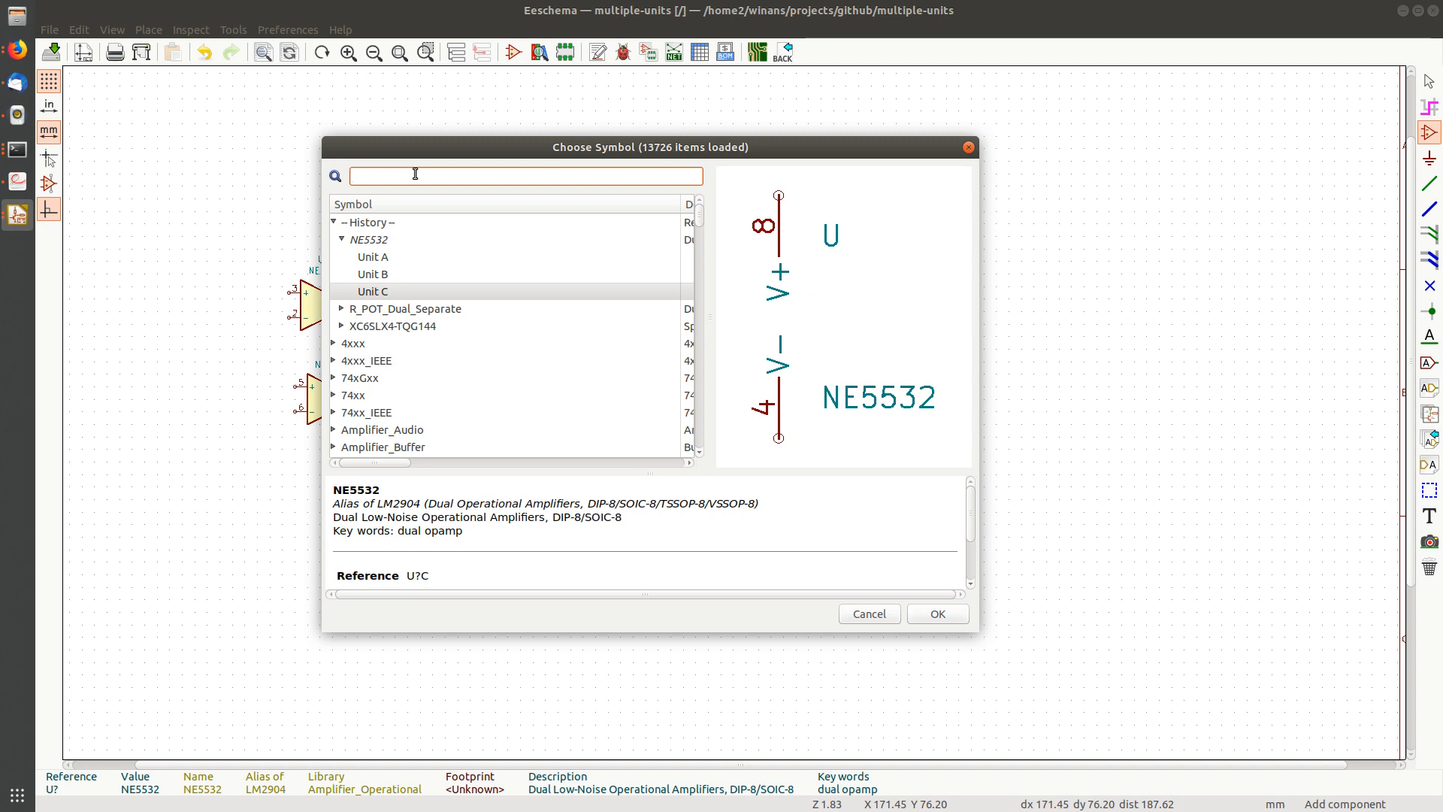
pyautogui.write('ne5532')
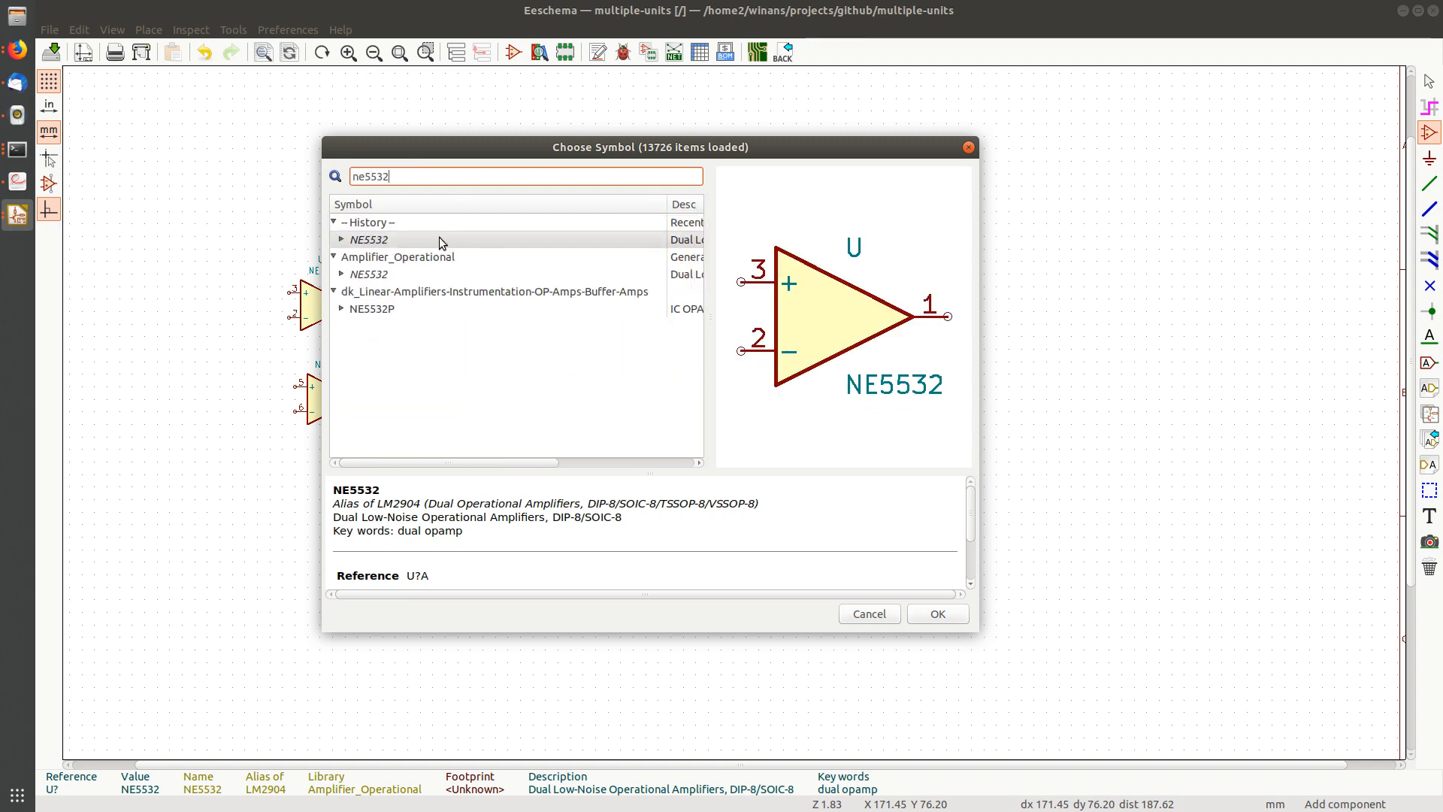
pyautogui.click(341, 308)
pyautogui.click(386, 326)
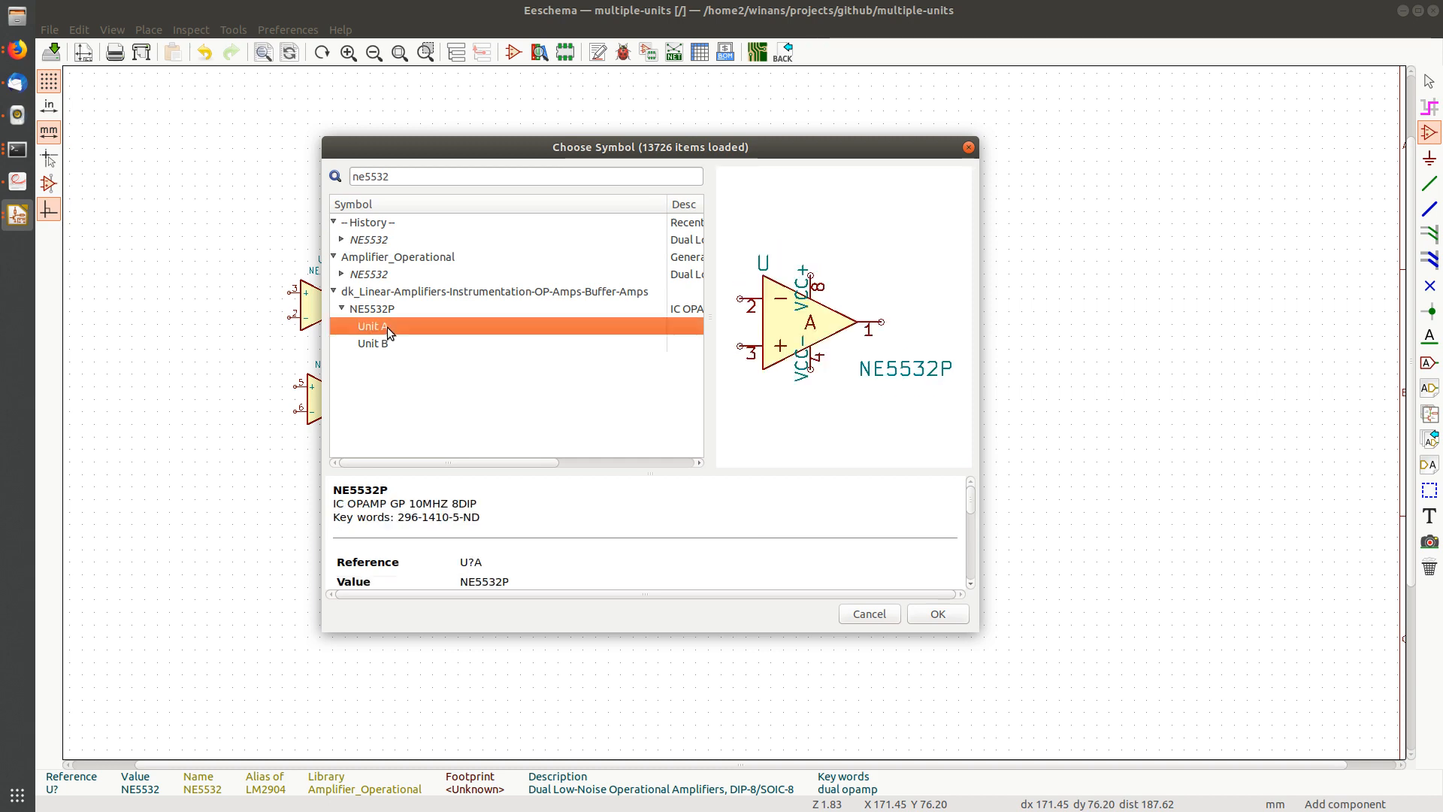
pyautogui.doubleClick(386, 327)
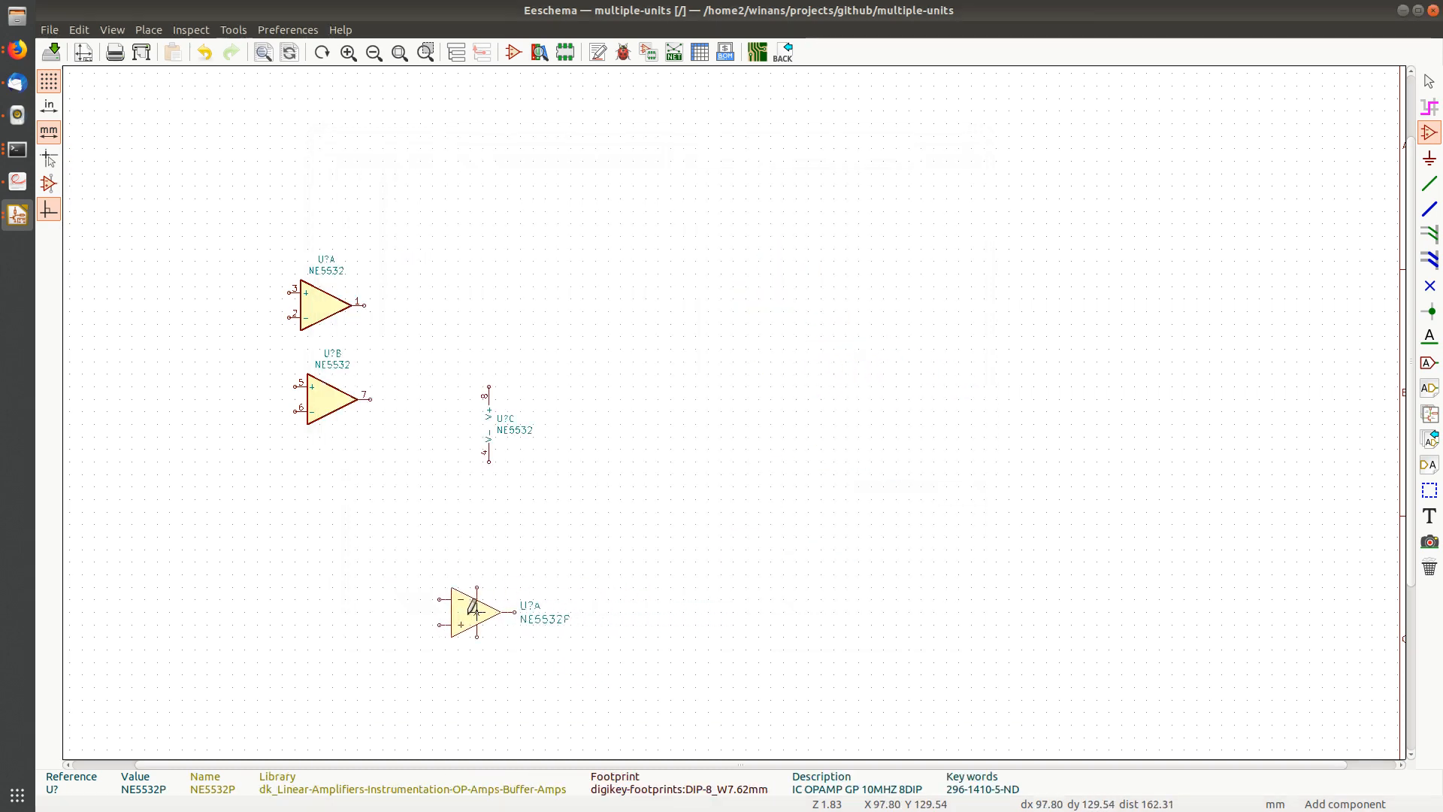
pyautogui.moveTo(539, 630); pyautogui.dragTo(595, 374, button='middle')
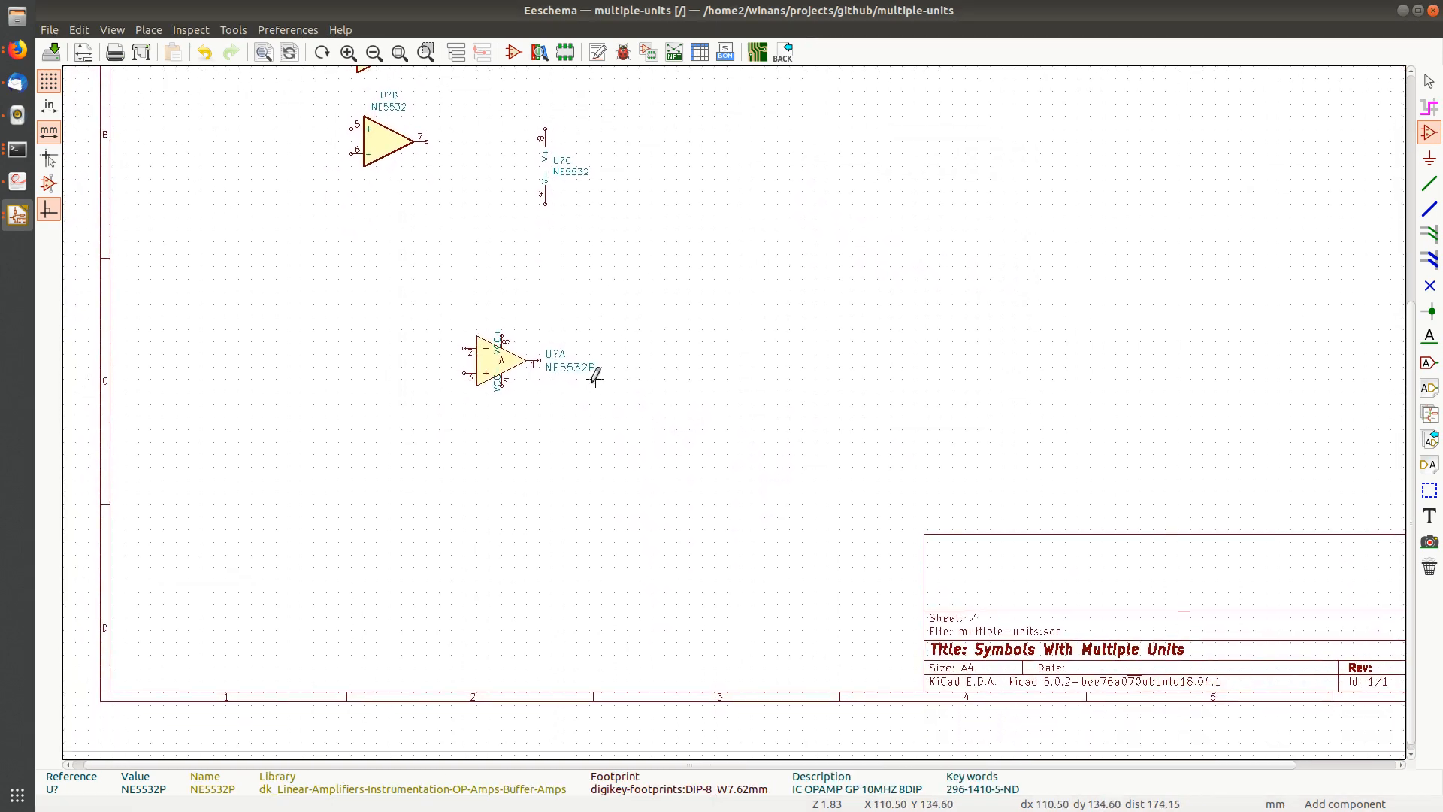
# Place unit B of the NE5532P directly below its unit A and end symbol placement.
pyautogui.click(513, 427)
pyautogui.doubleClick(395, 291)
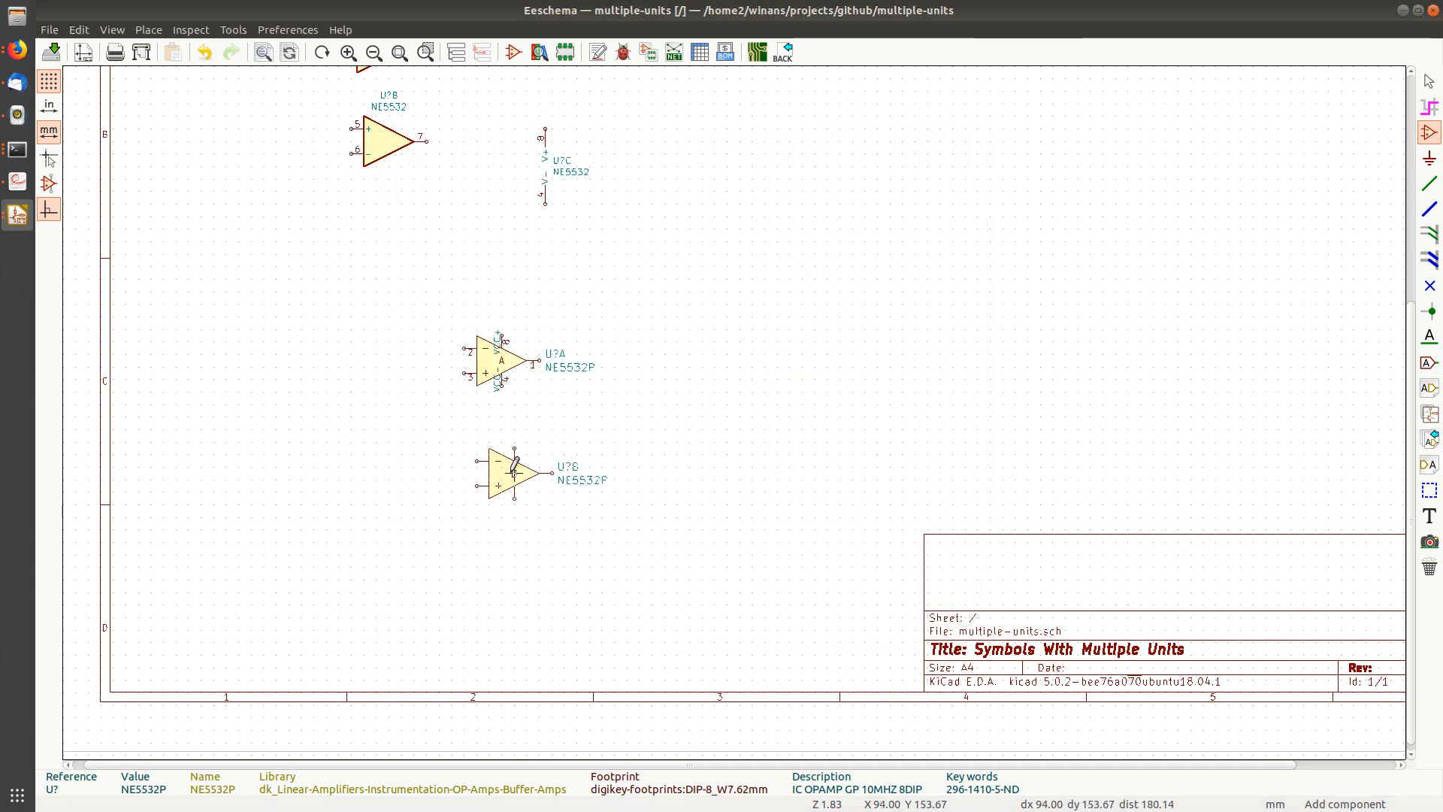
pyautogui.click(508, 453)
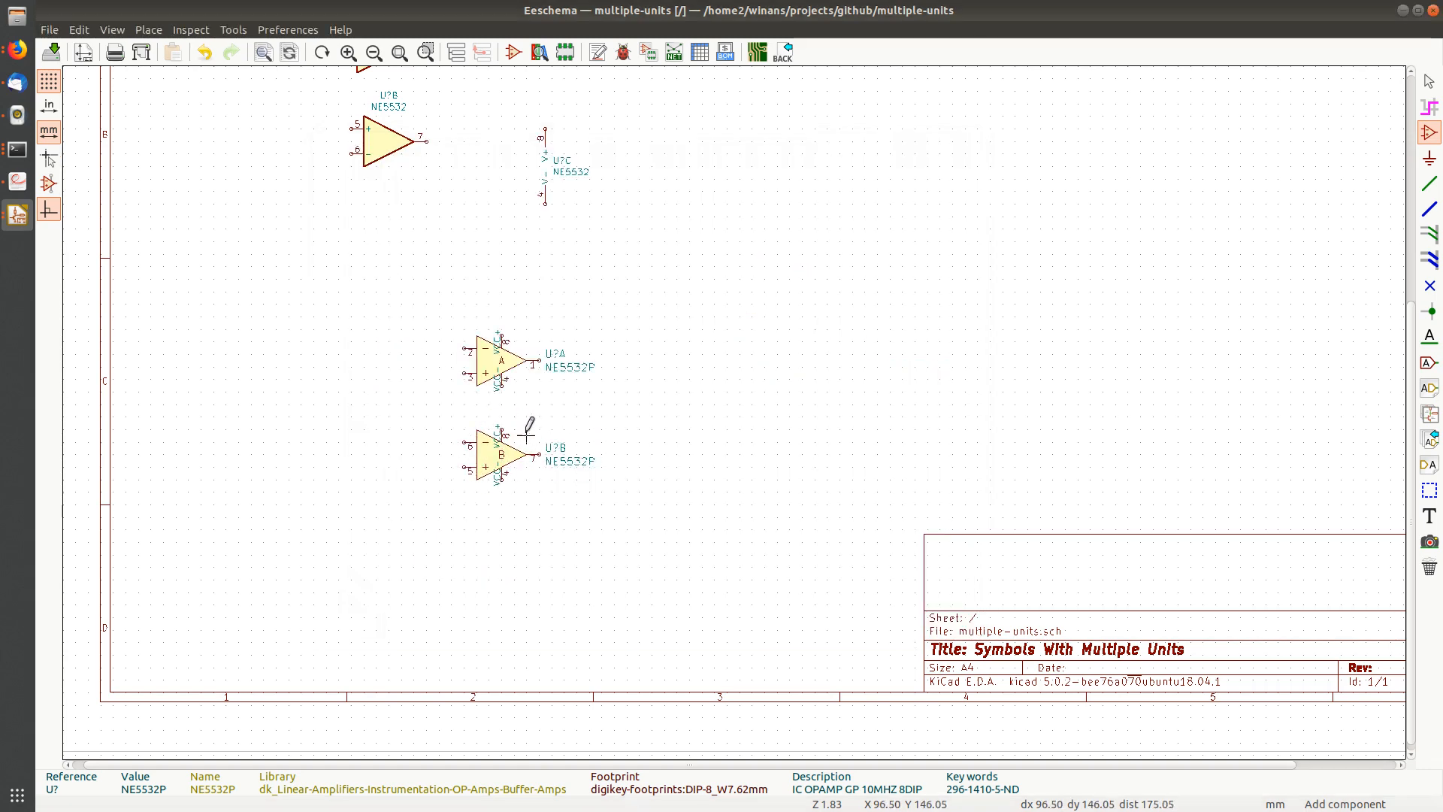
pyautogui.press('Escape')
# Align NE5532 unit A vertically with unit B and move power unit C to the left of both op-amps.
pyautogui.moveTo(542, 302); pyautogui.dragTo(620, 469, button='middle')
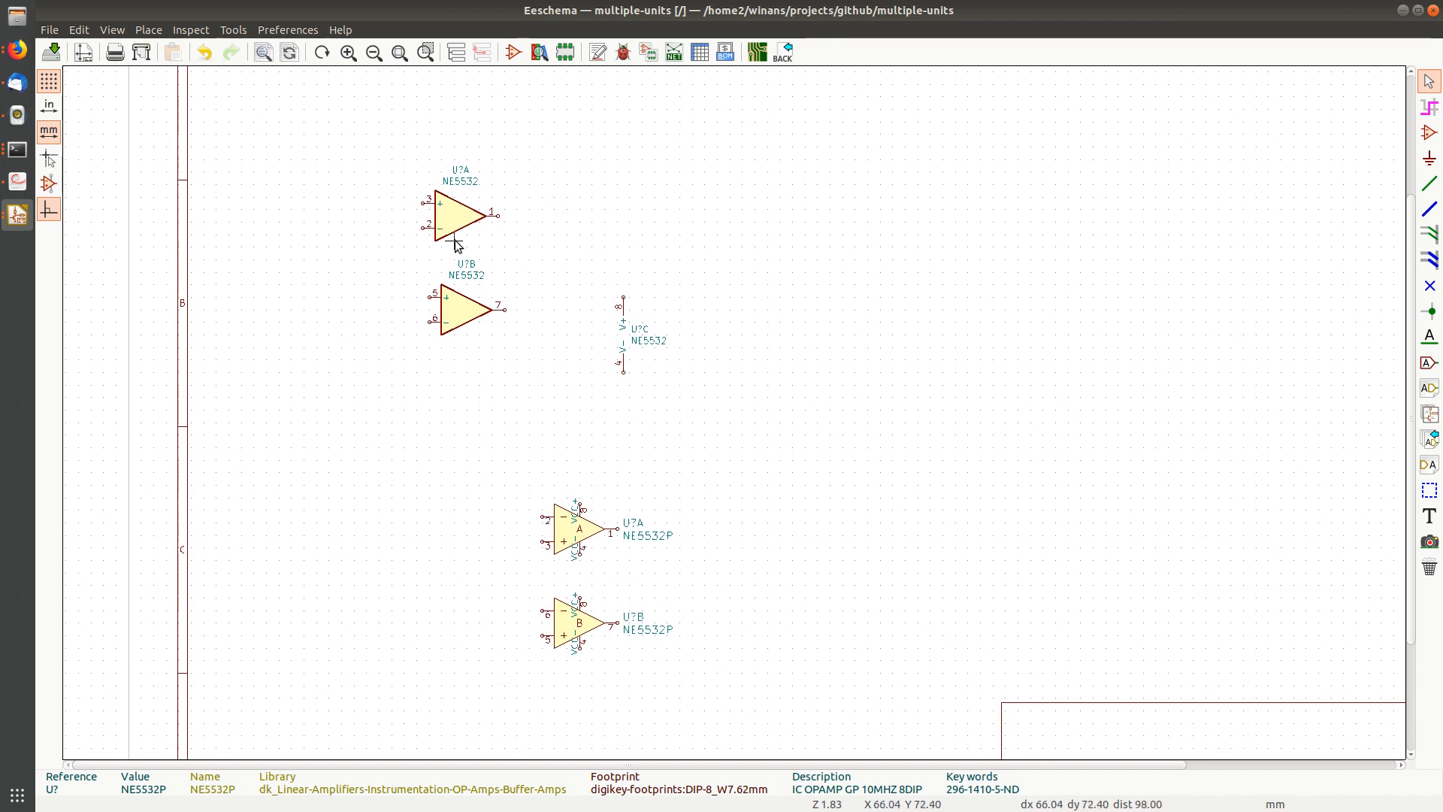
pyautogui.press('m')
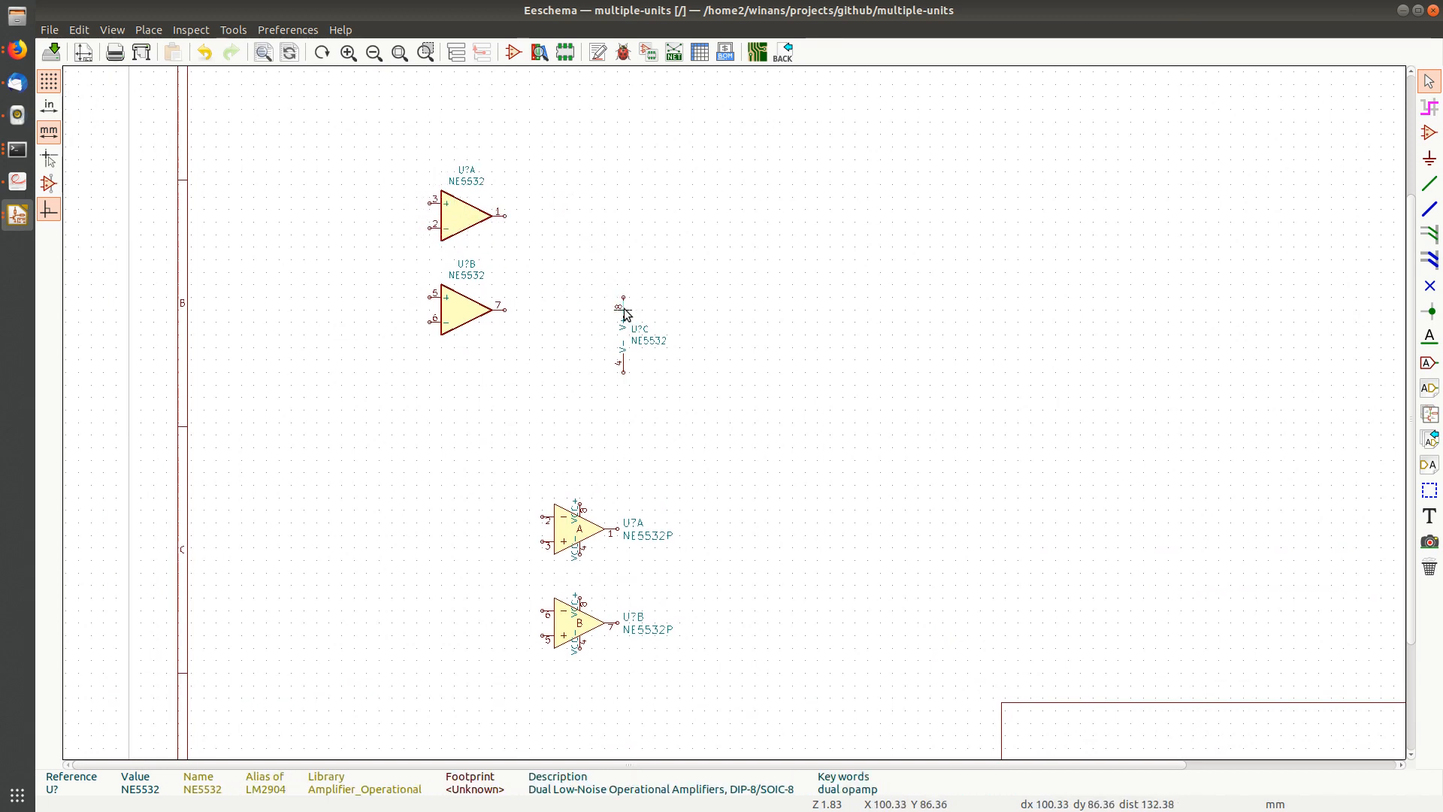
pyautogui.moveTo(623, 308); pyautogui.dragTo(331, 240)
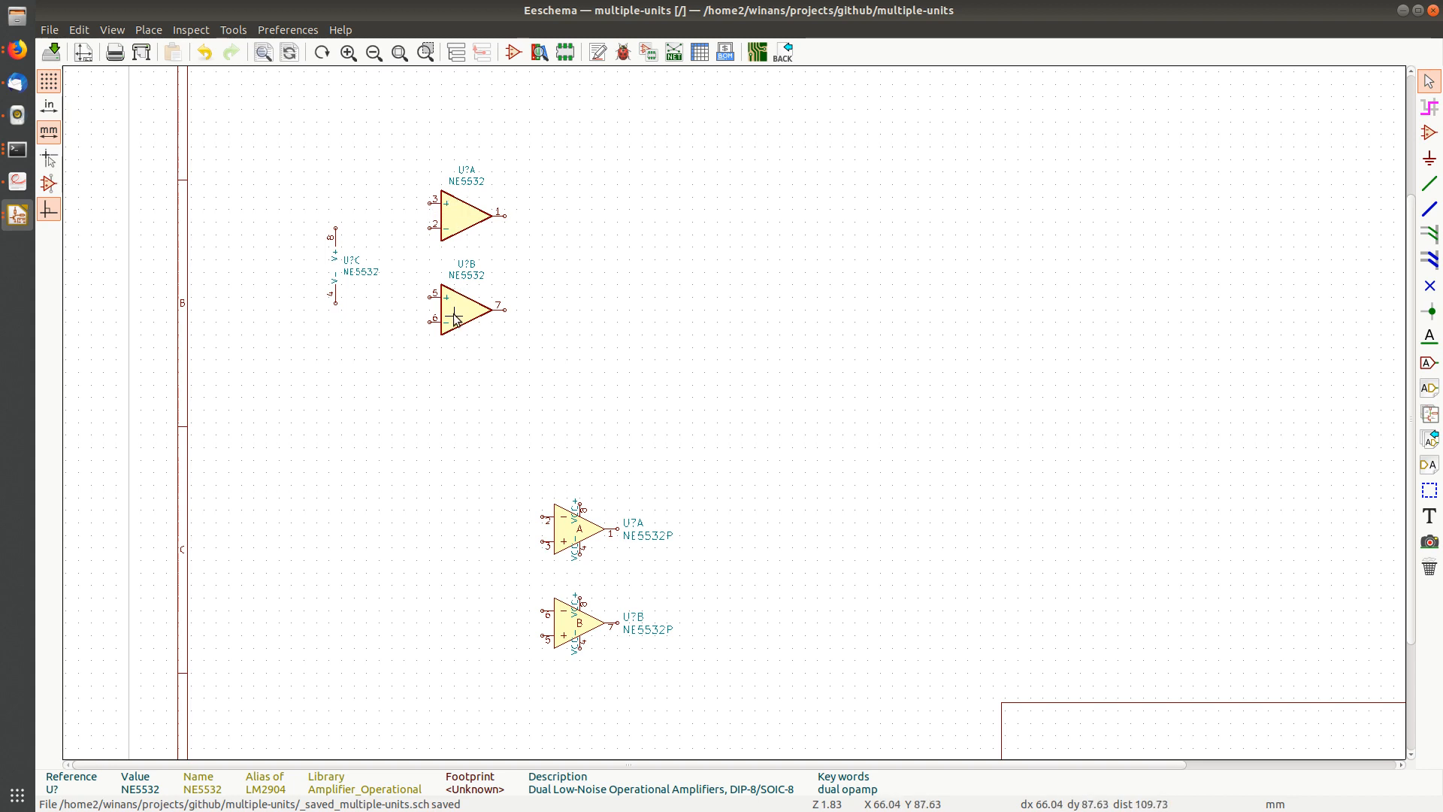
# Compare the power pins on the two NE5532P units with the separate power unit C of the NE5532.
pyautogui.moveTo(686, 566); pyautogui.dragTo(660, 359, button='middle')
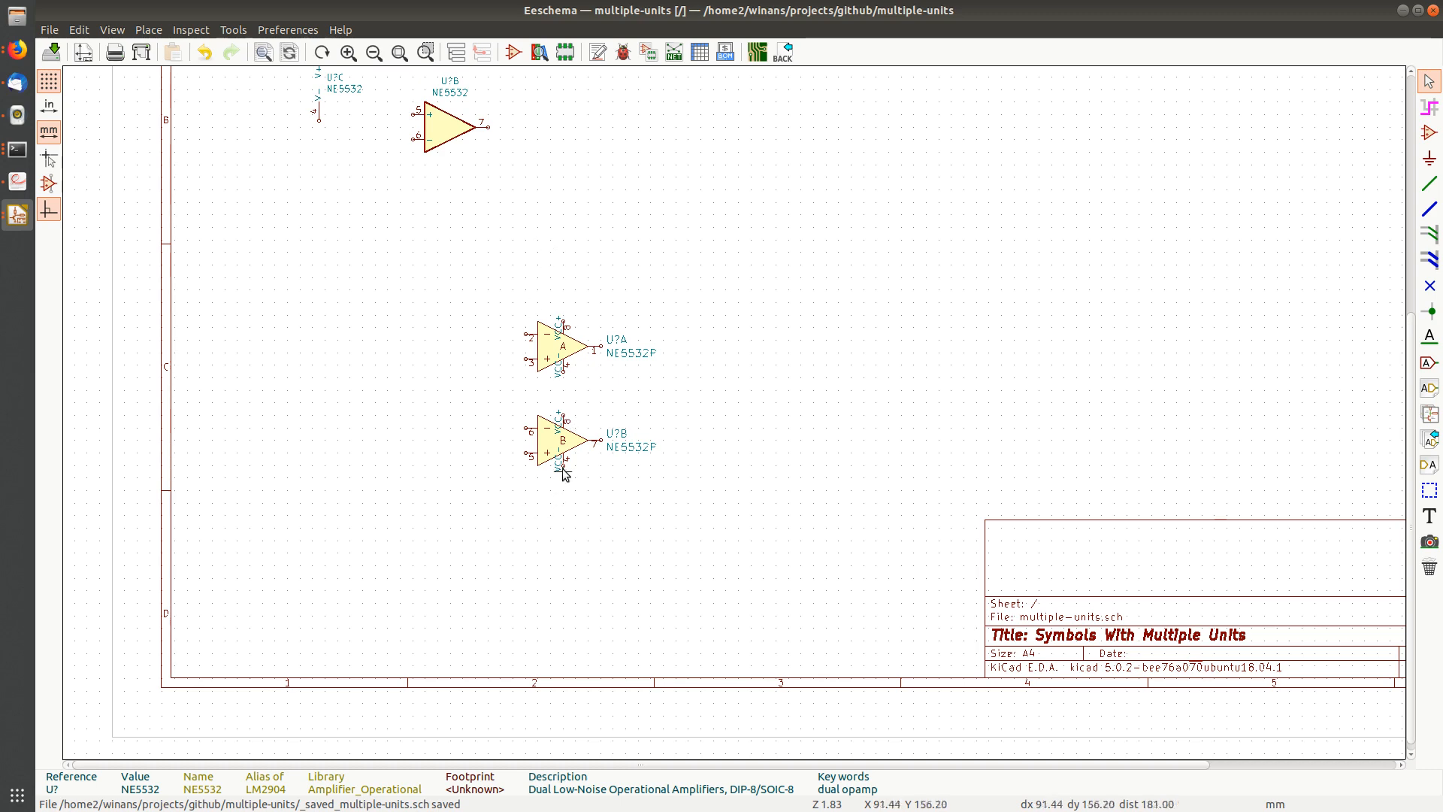
pyautogui.scroll(5, 727, 406)
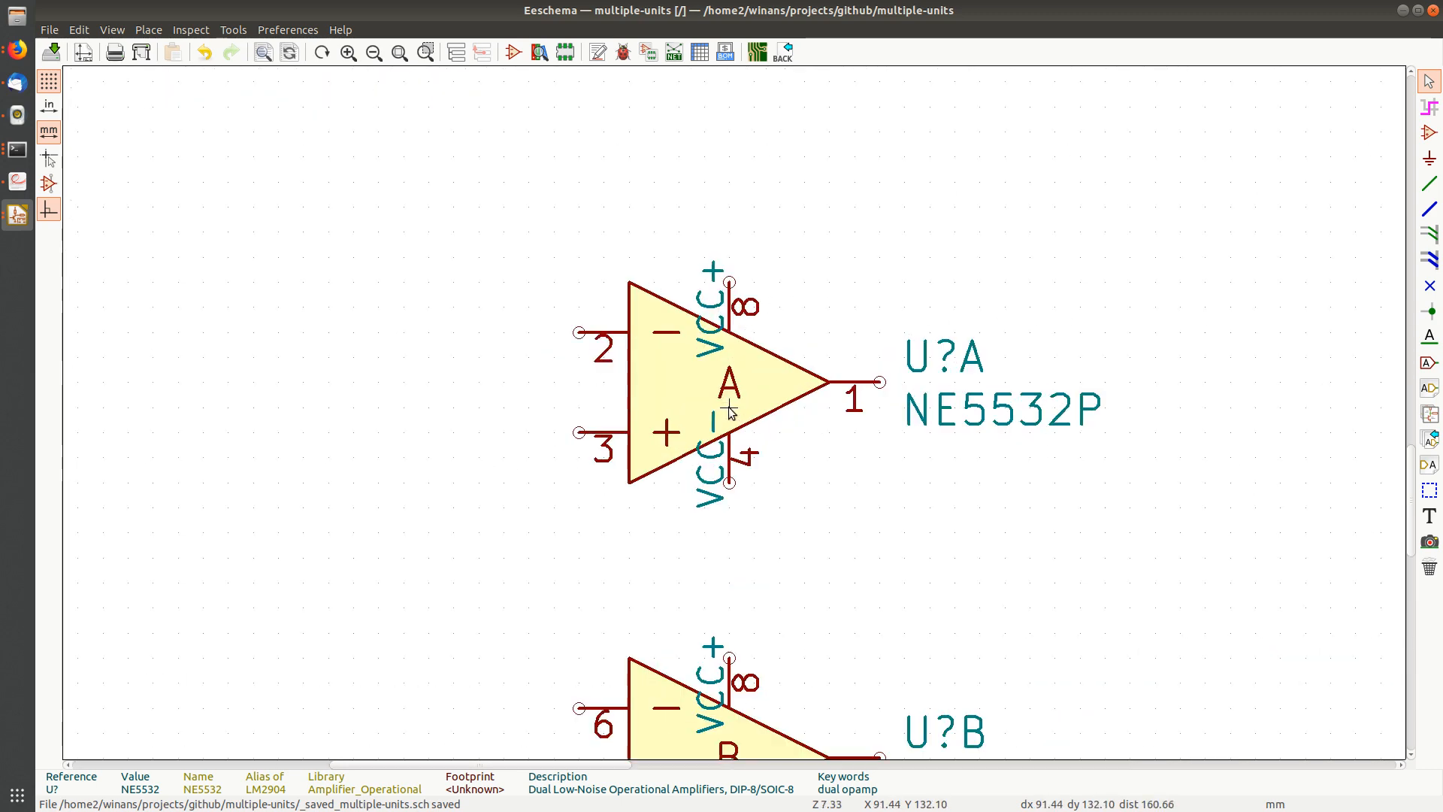
pyautogui.moveTo(742, 356); pyautogui.dragTo(736, 396, button='middle')
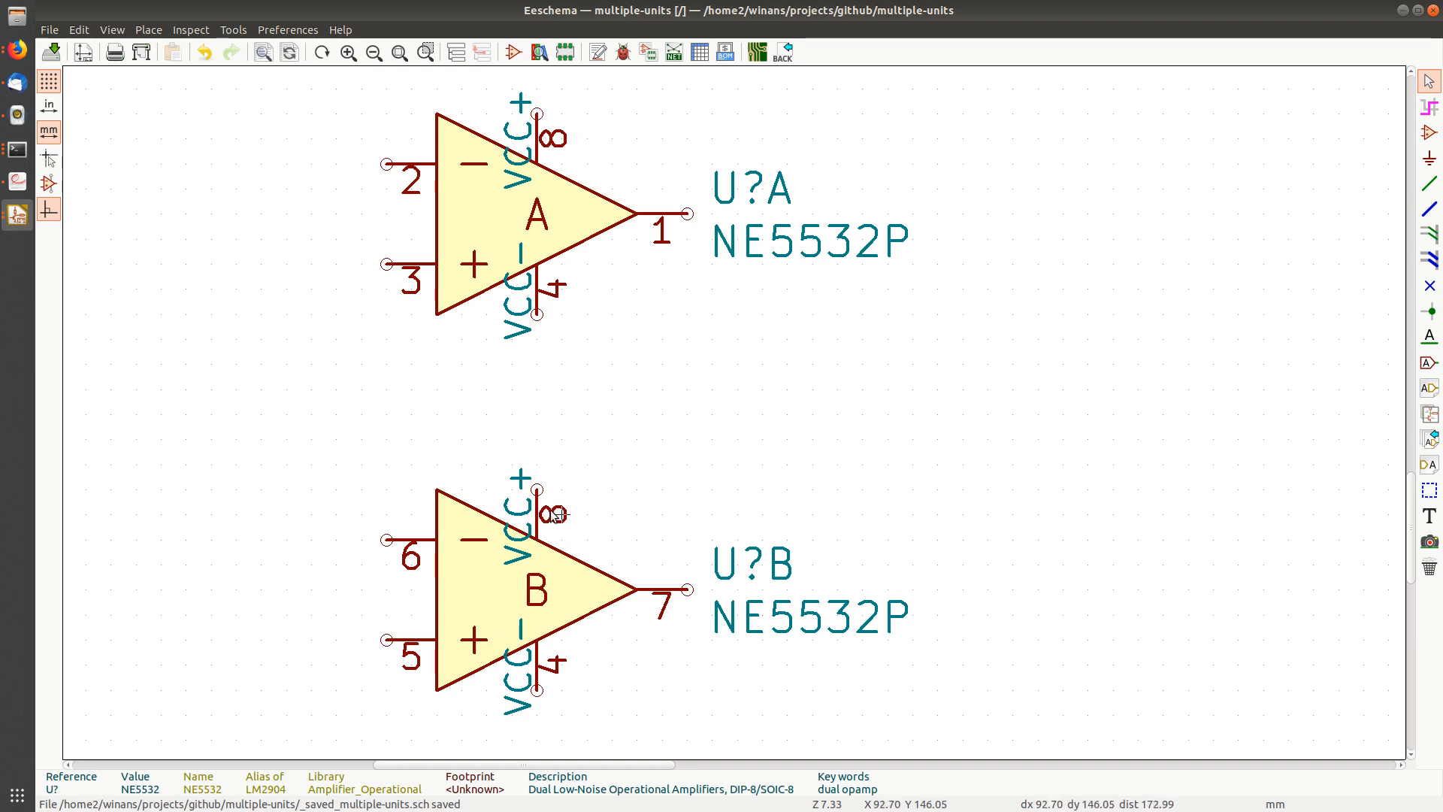
pyautogui.scroll(-2, 599, 488)
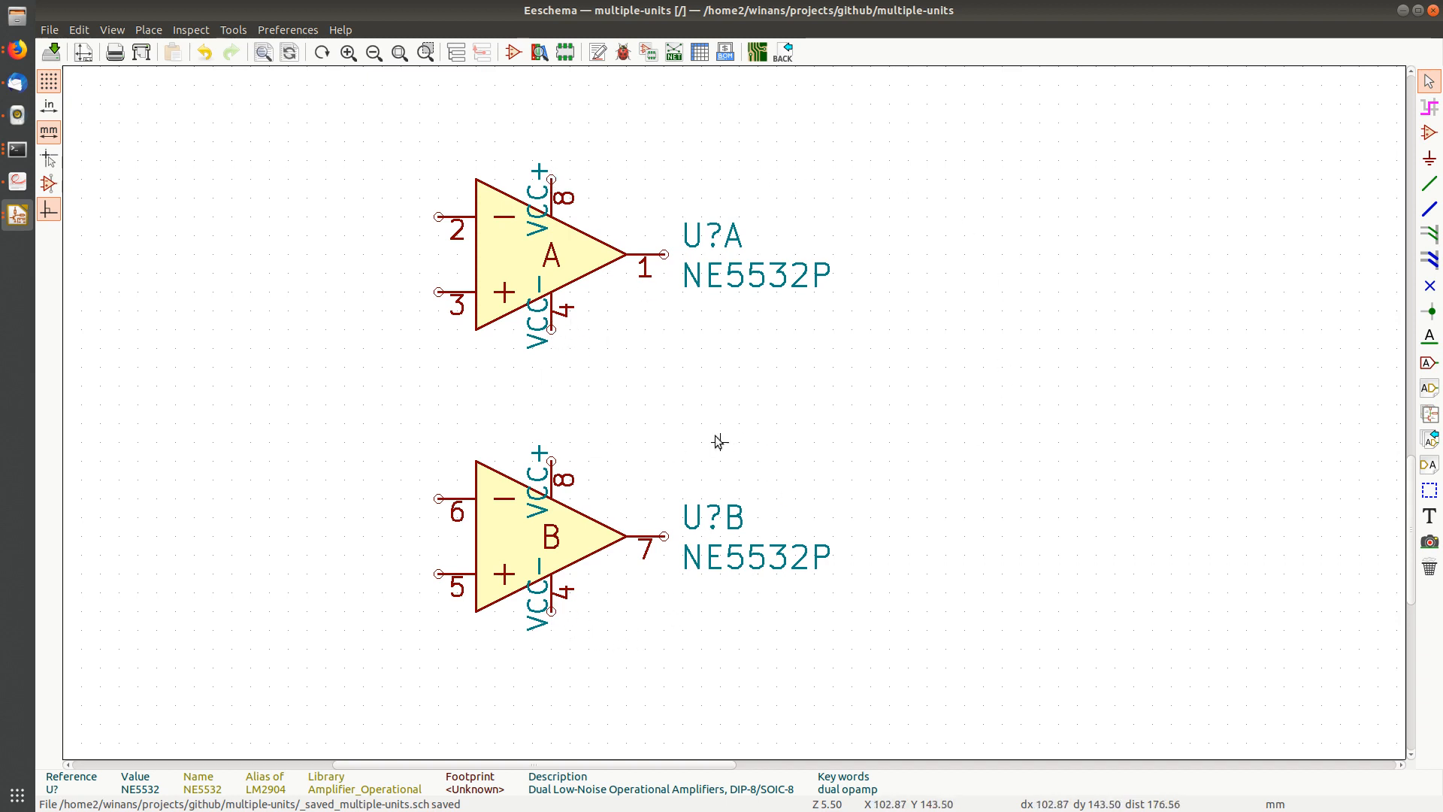
pyautogui.scroll(-1, 647, 468)
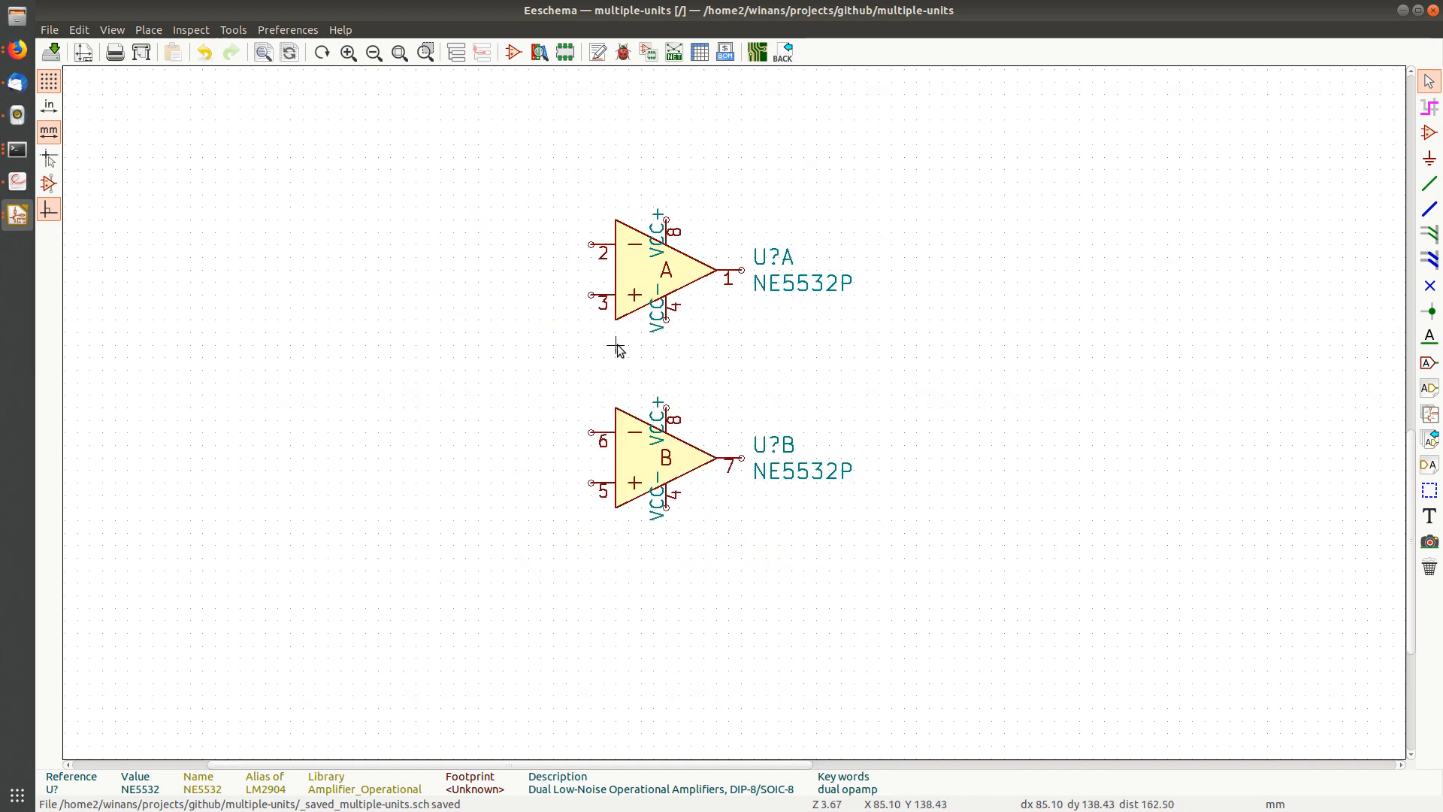
pyautogui.moveTo(690, 395); pyautogui.dragTo(615, 476, button='middle')
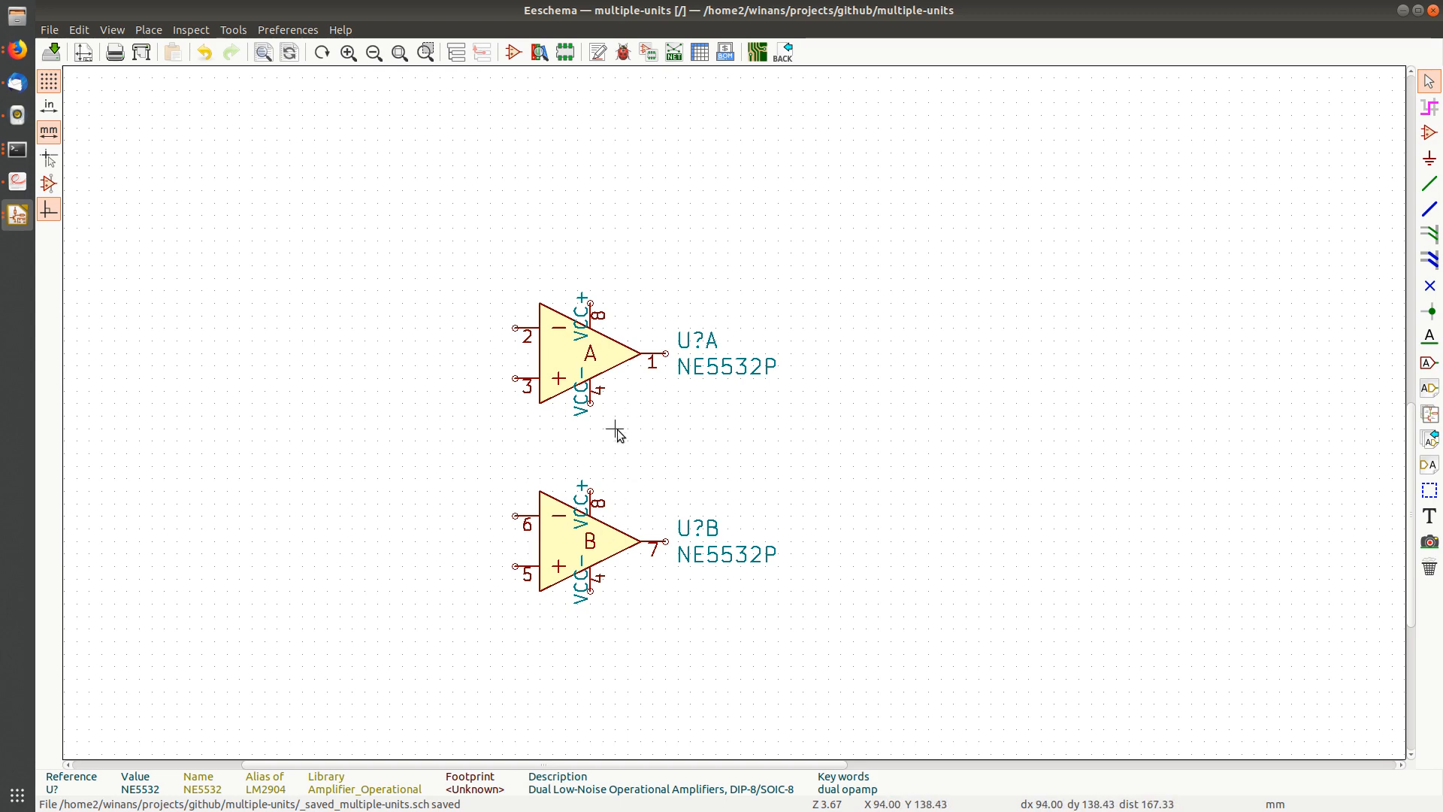
pyautogui.scroll(-2, 618, 429)
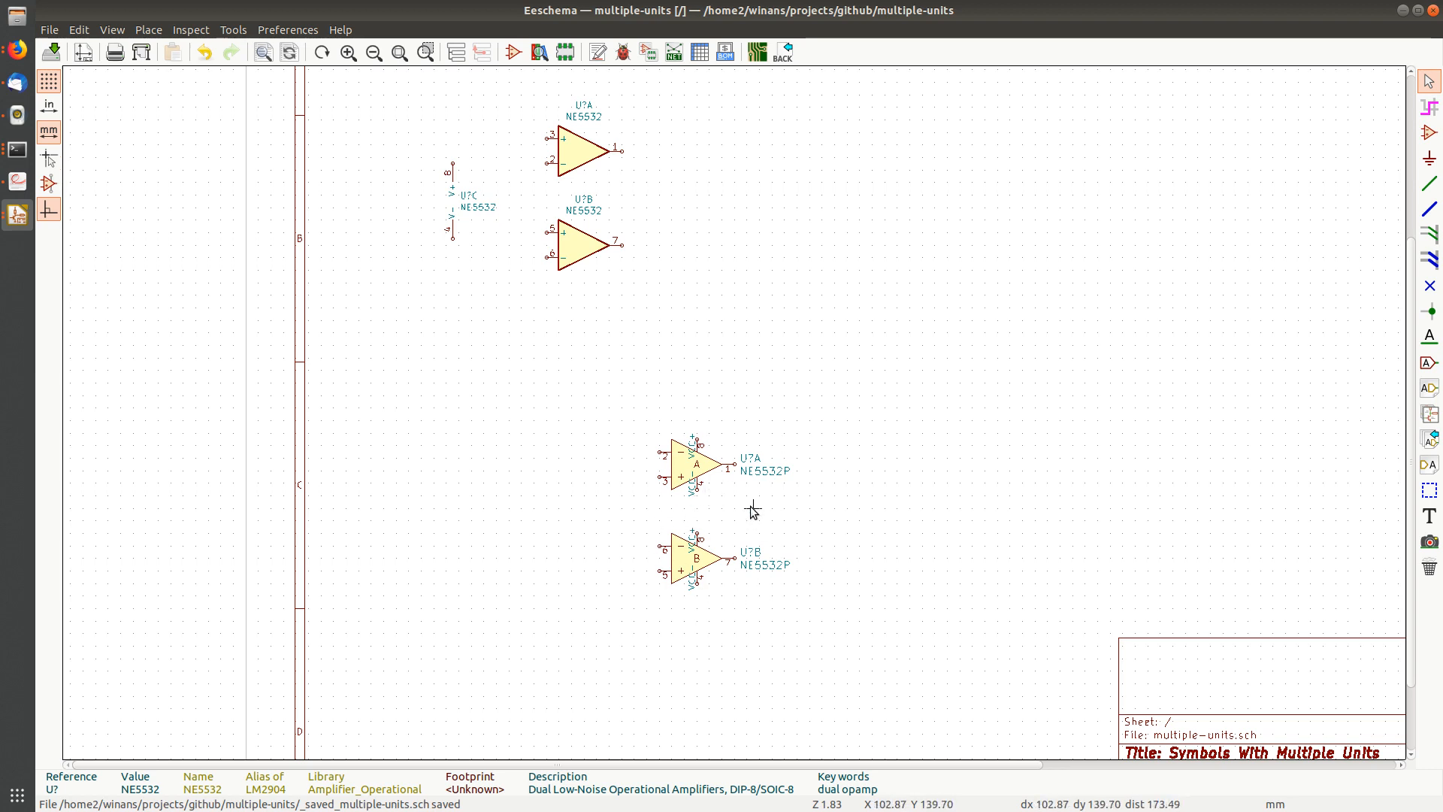
pyautogui.scroll(1, 519, 215)
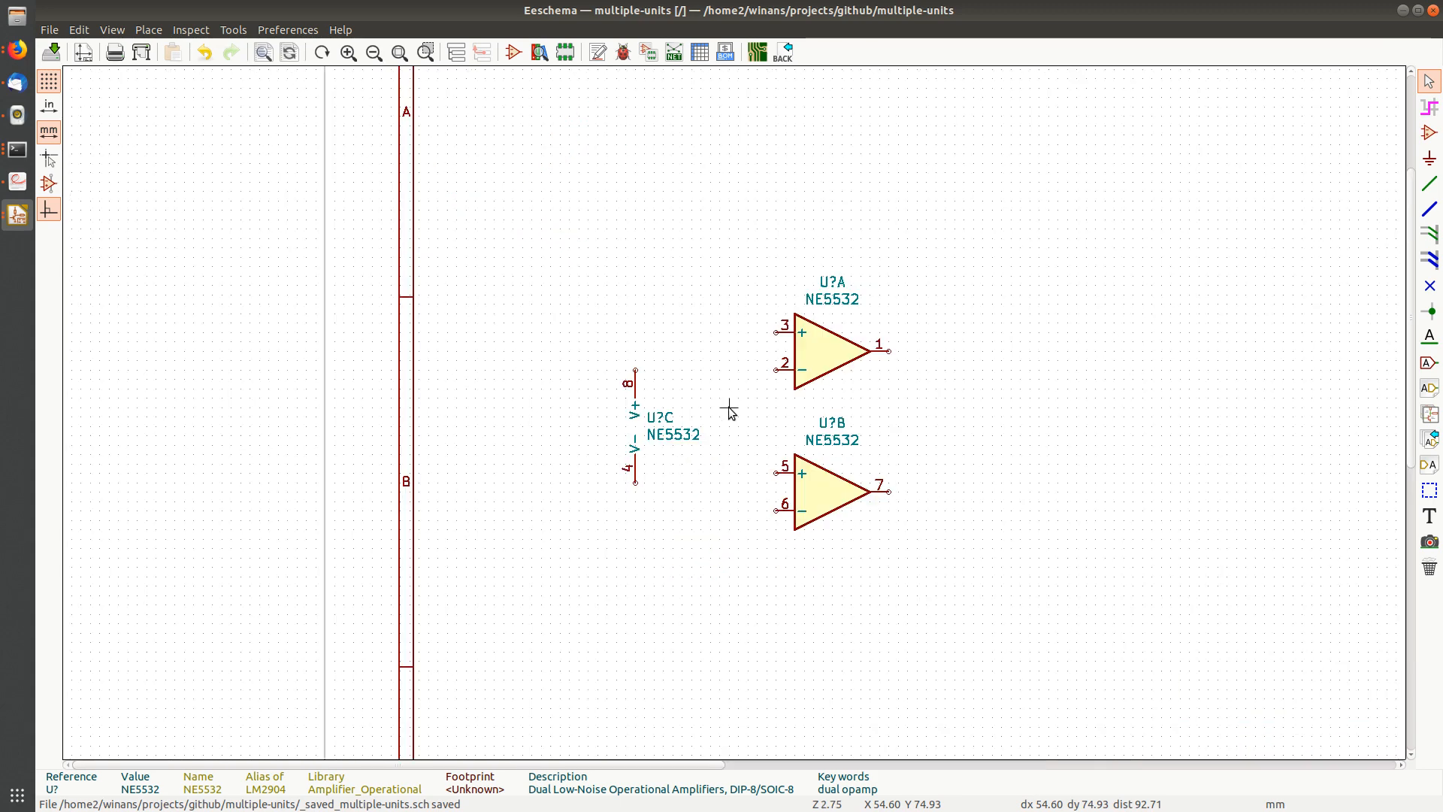
pyautogui.scroll(1, 729, 410)
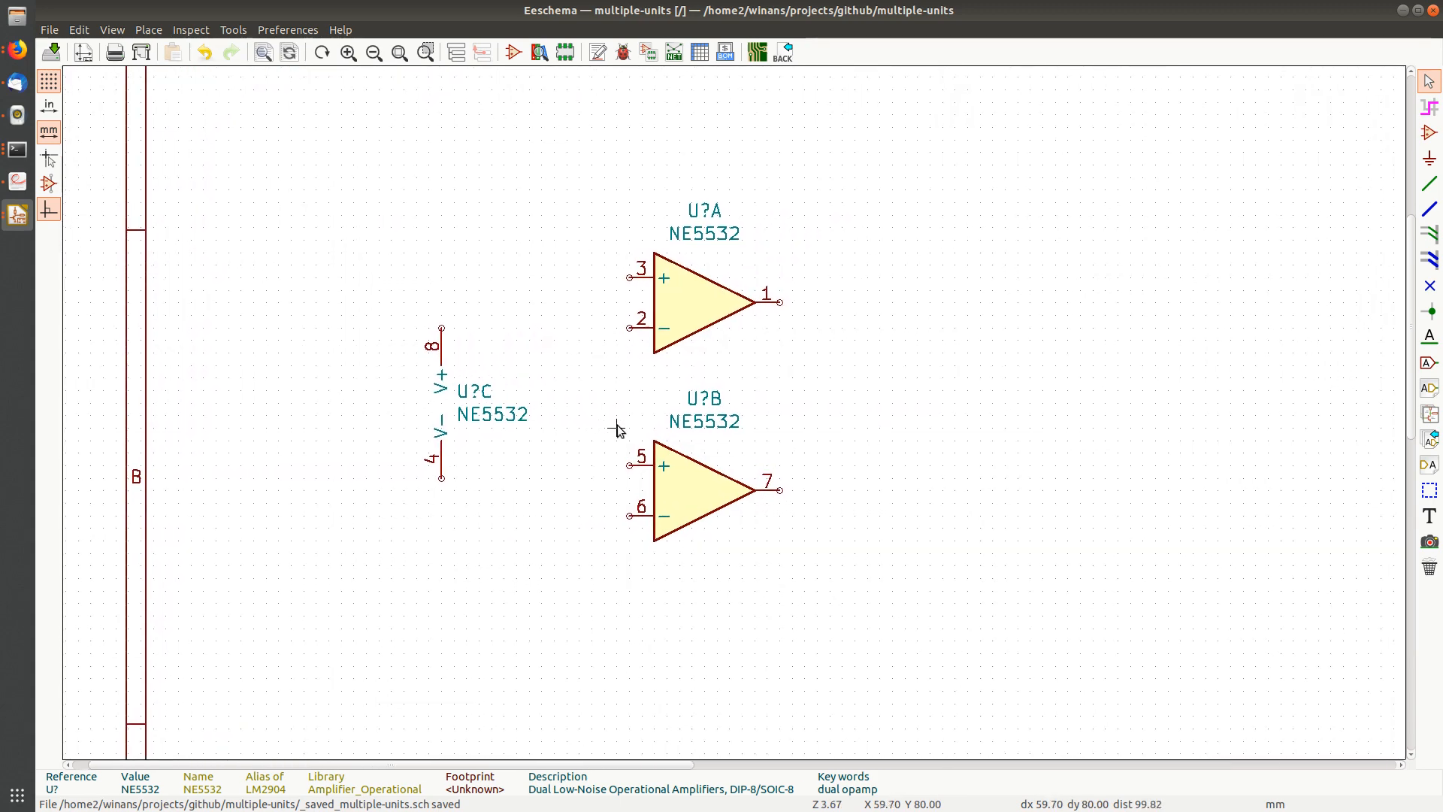
pyautogui.scroll(1, 626, 379)
pyautogui.moveTo(728, 409); pyautogui.dragTo(546, 329, button='middle')
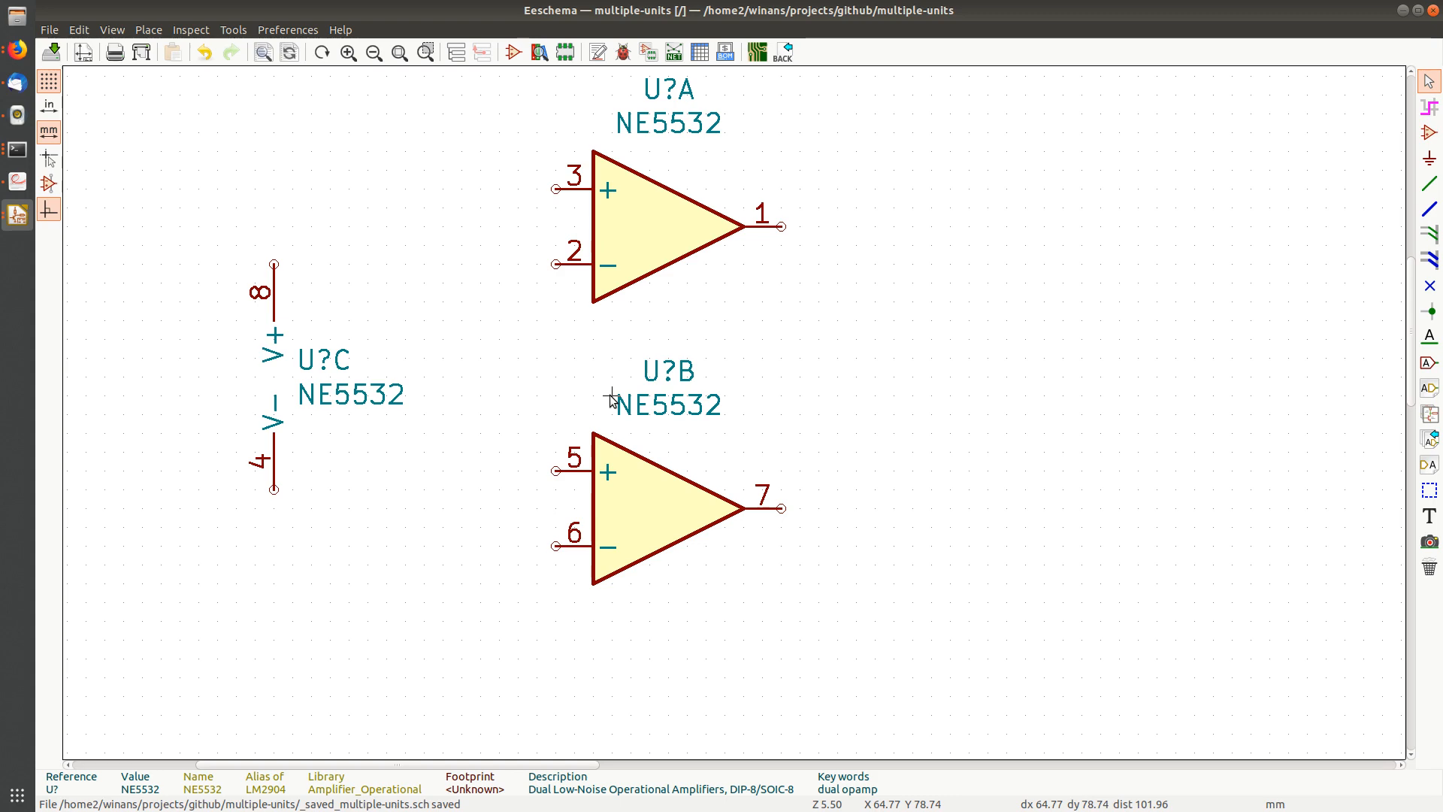
# Examine power pins 8 and 4 drawn on both units A and B of the NE5532P.
pyautogui.scroll(-2, 612, 398)
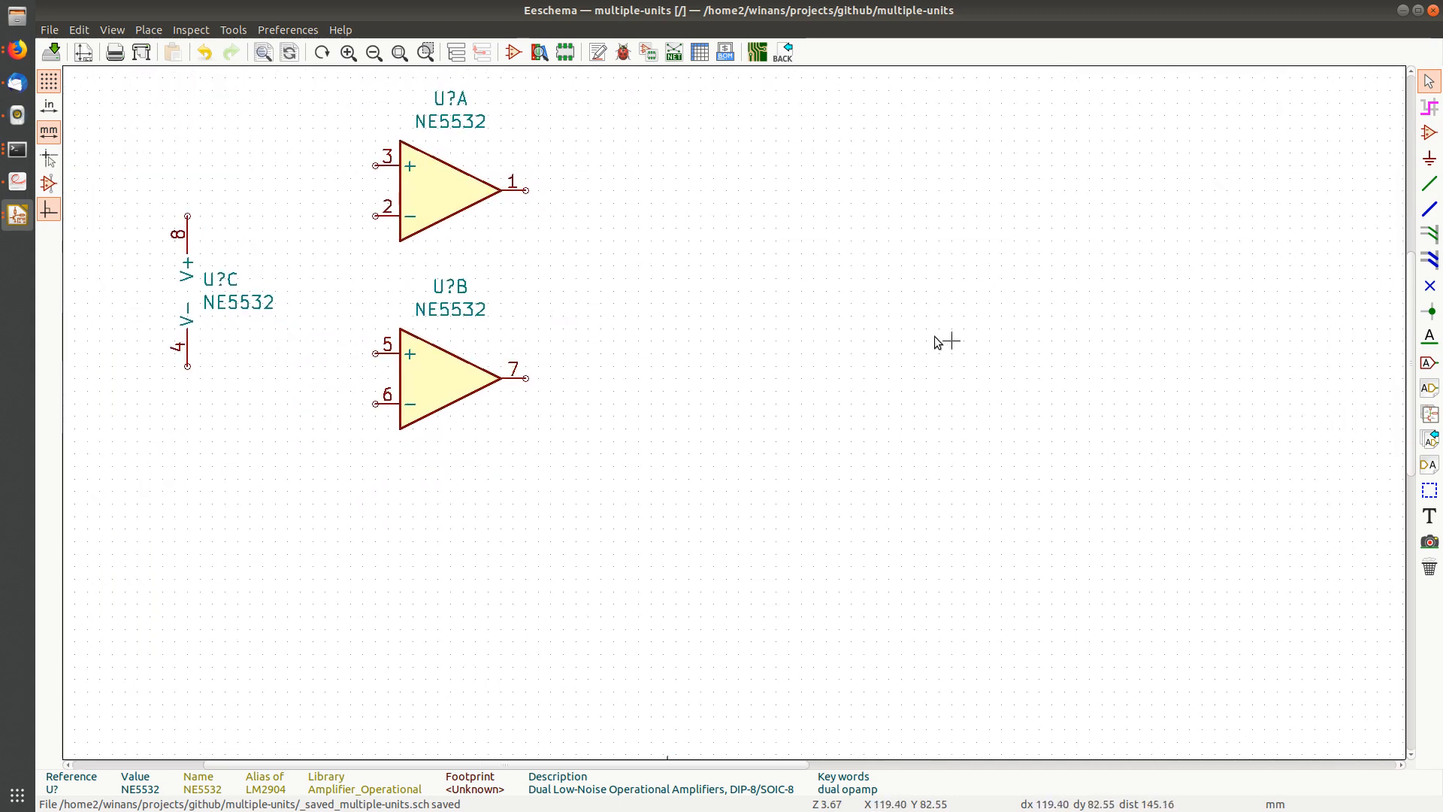
pyautogui.moveTo(937, 541); pyautogui.dragTo(804, 326, button='middle')
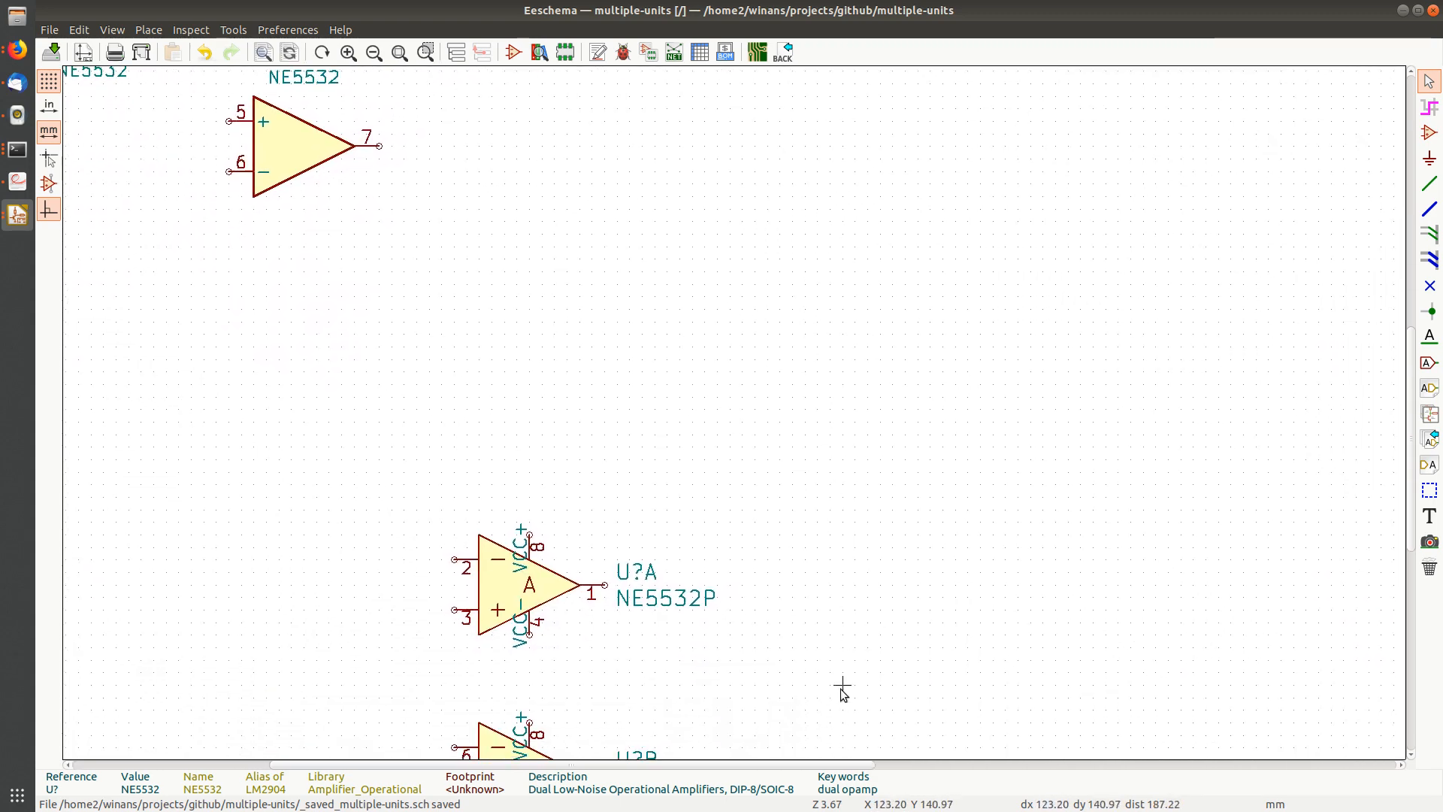
pyautogui.moveTo(842, 686); pyautogui.dragTo(808, 422, button='middle')
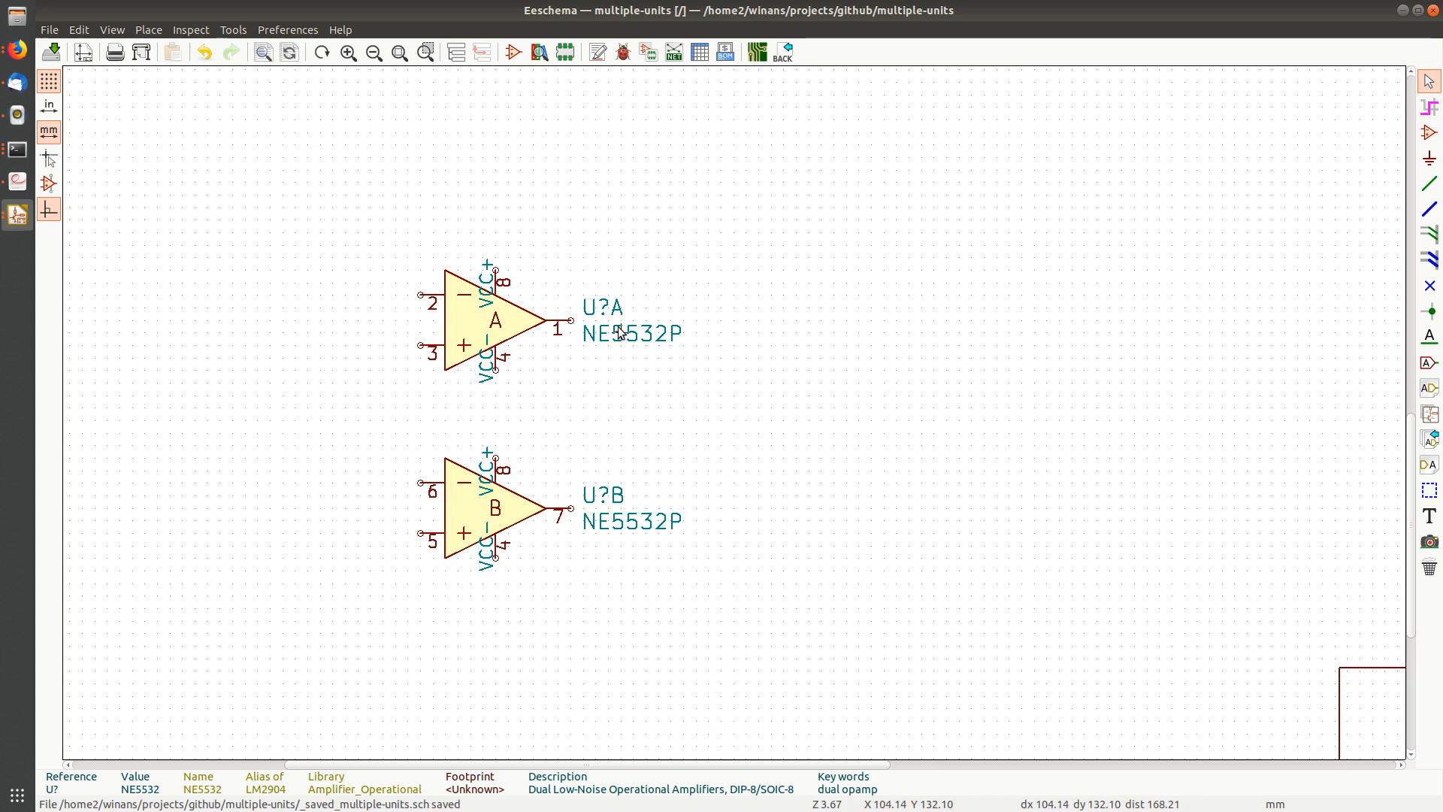
pyautogui.scroll(3, 483, 393)
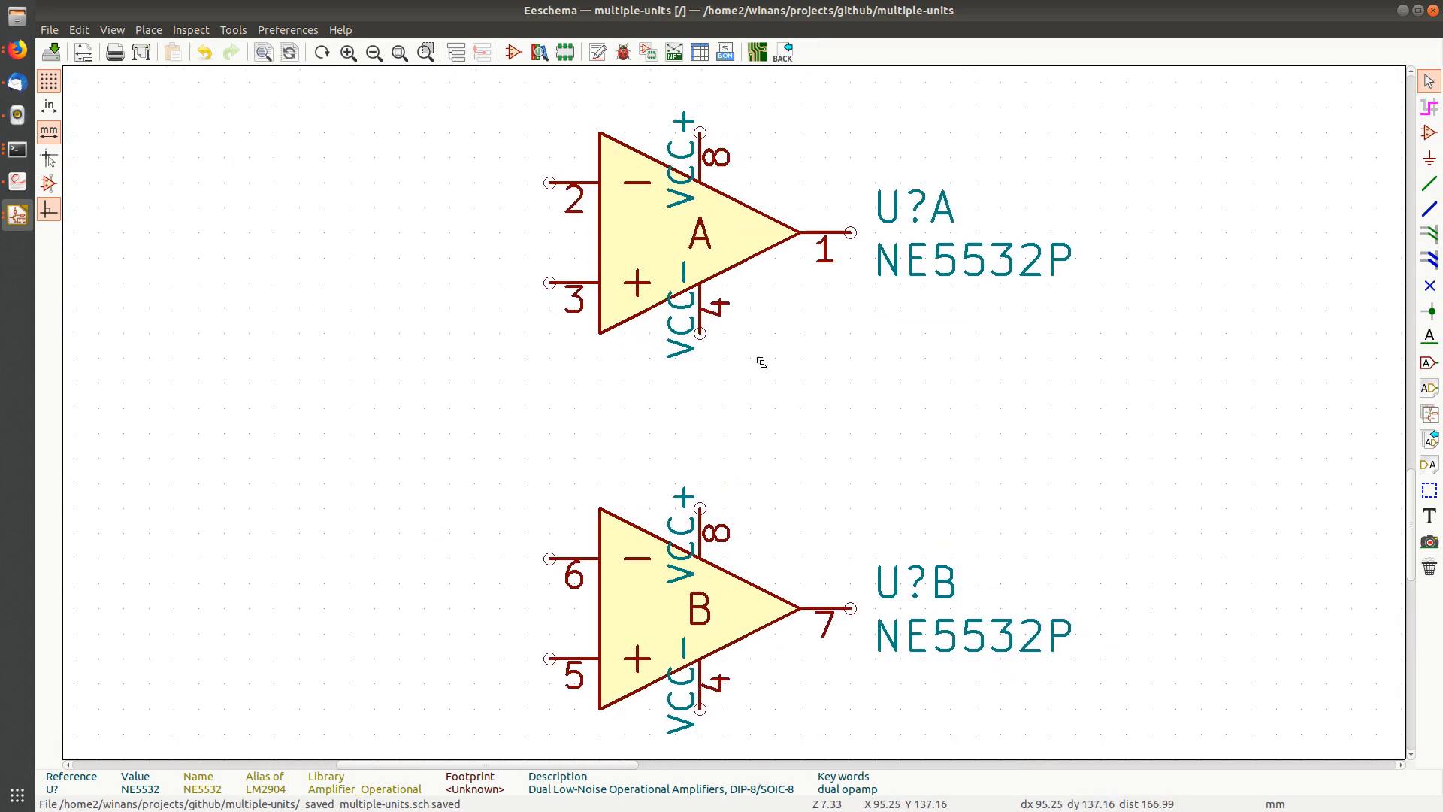
pyautogui.moveTo(761, 363); pyautogui.dragTo(712, 348, button='middle')
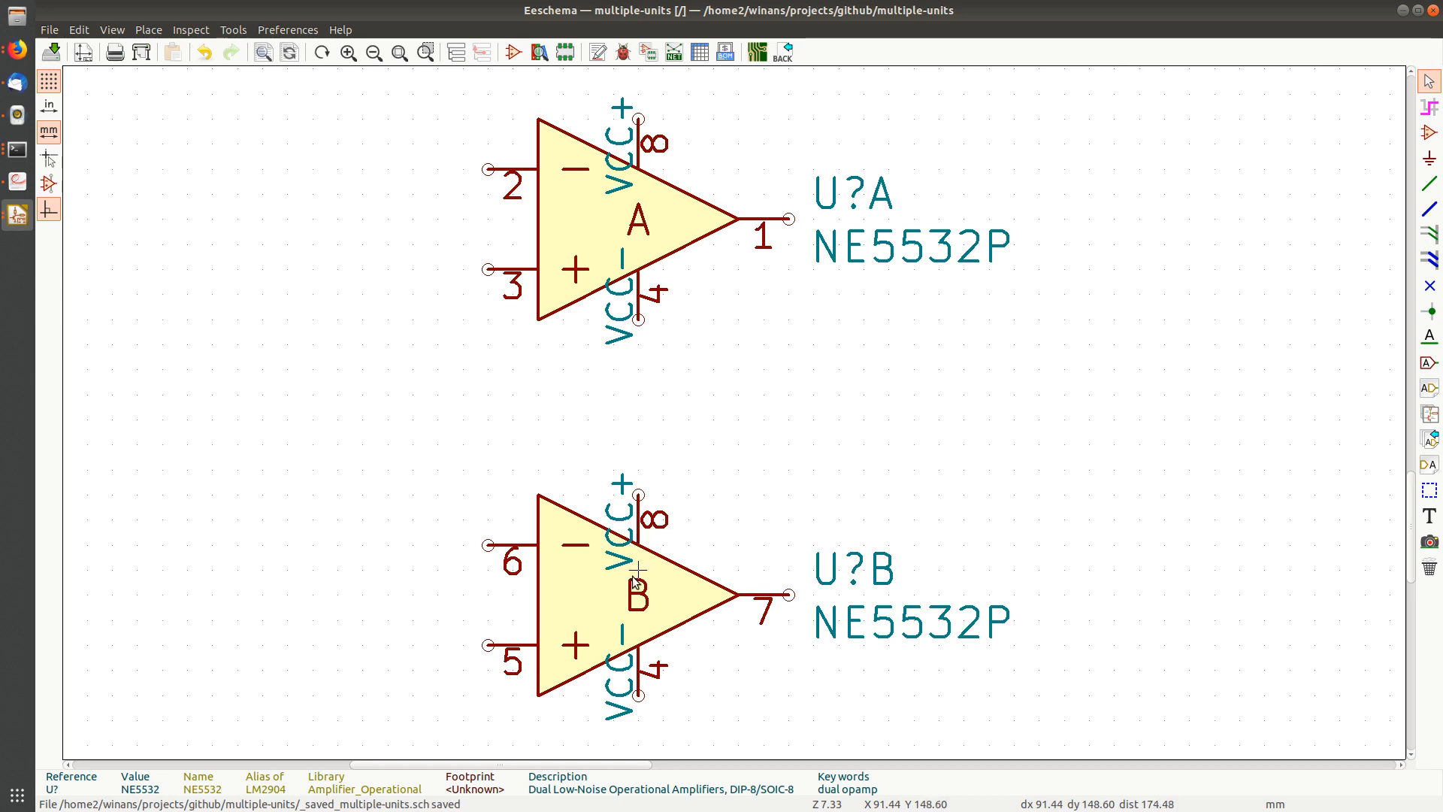
pyautogui.scroll(-2, 633, 575)
pyautogui.scroll(1, 732, 412)
pyautogui.moveTo(787, 323); pyautogui.dragTo(604, 424, button='middle')
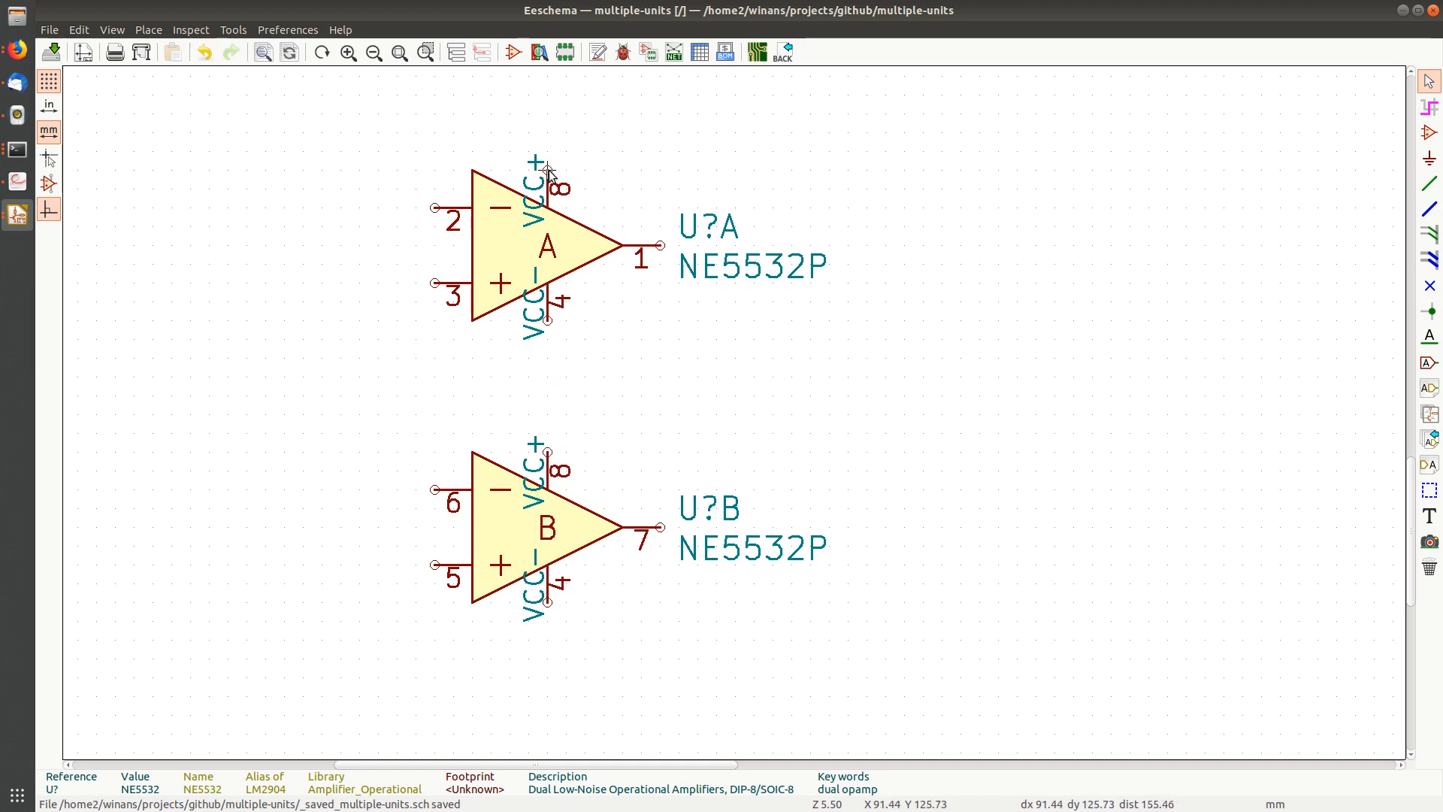
pyautogui.scroll(-1, 728, 407)
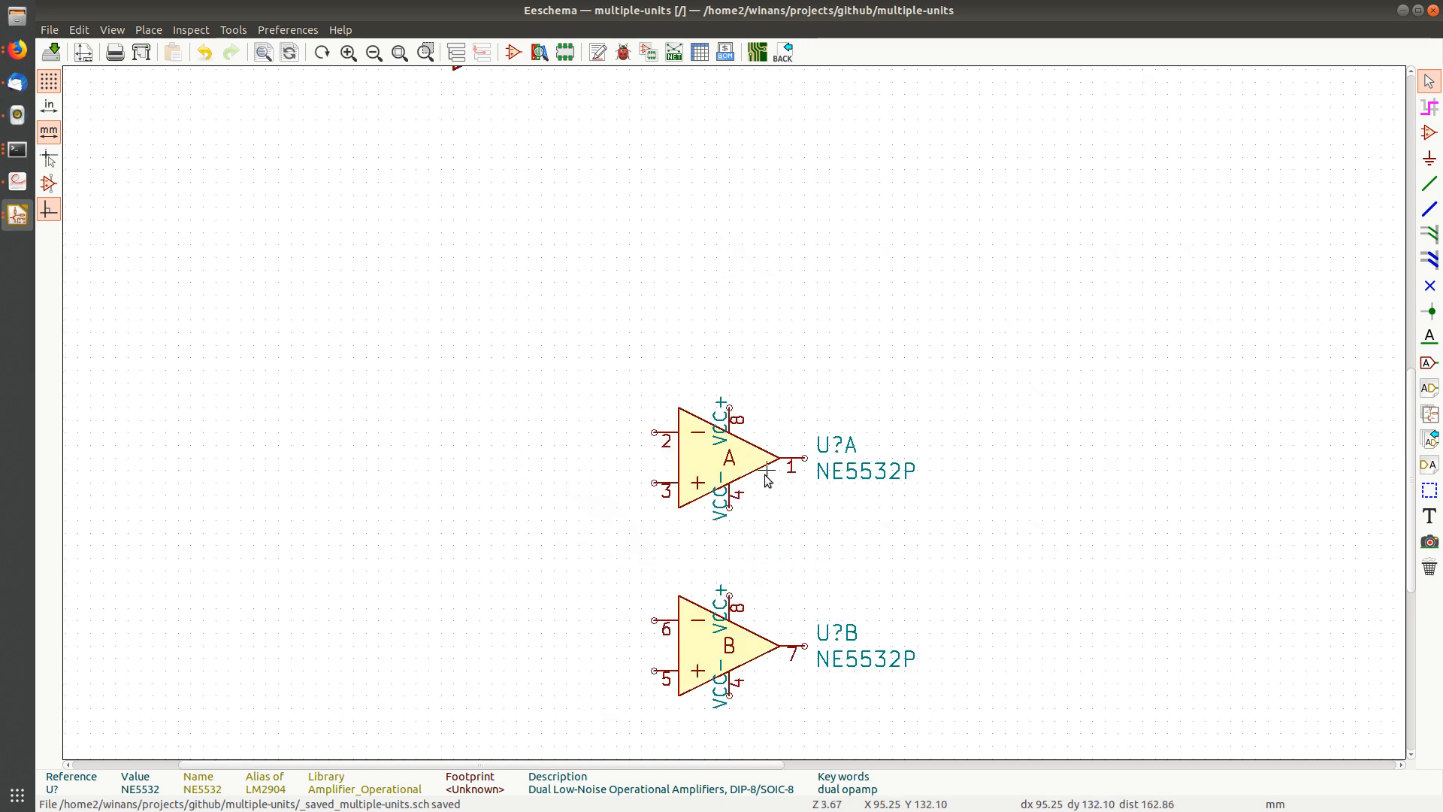
pyautogui.moveTo(756, 496); pyautogui.dragTo(533, 410, button='middle')
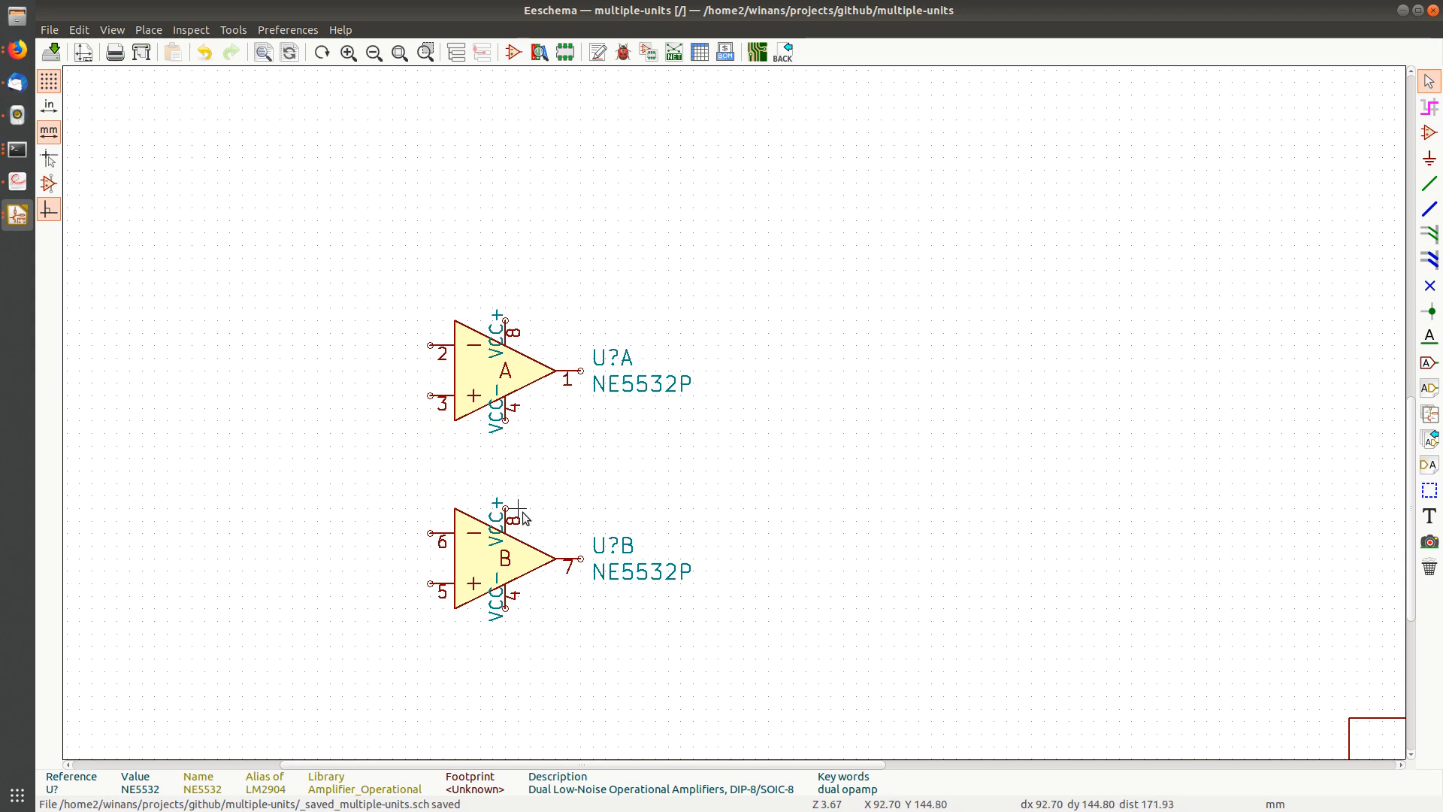
pyautogui.scroll(1, 522, 511)
pyautogui.moveTo(807, 316); pyautogui.dragTo(661, 392, button='middle')
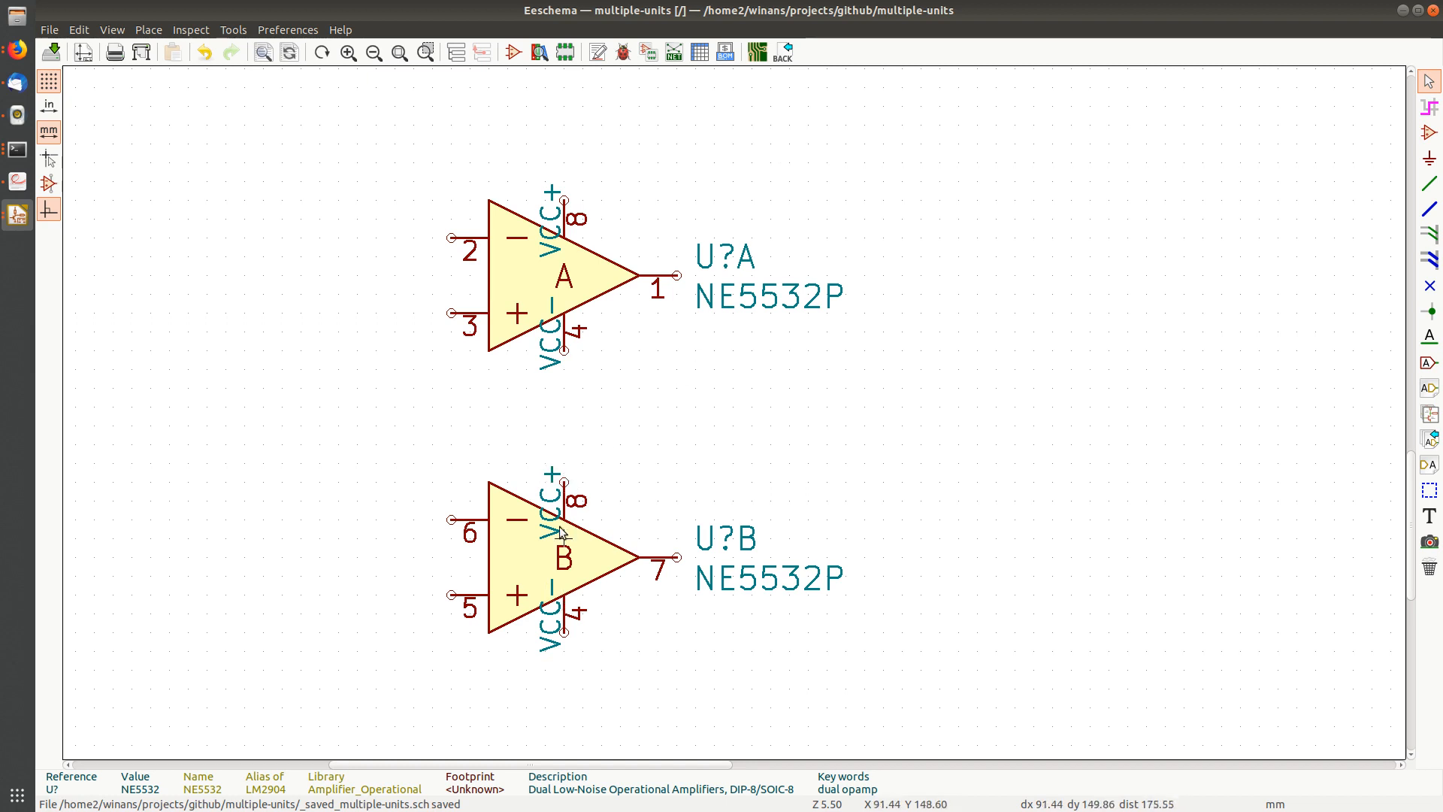
# Try no-connect flags on power pins 8 and 4 of NE5532P unit B and undo them.
pyautogui.click(1429, 285)
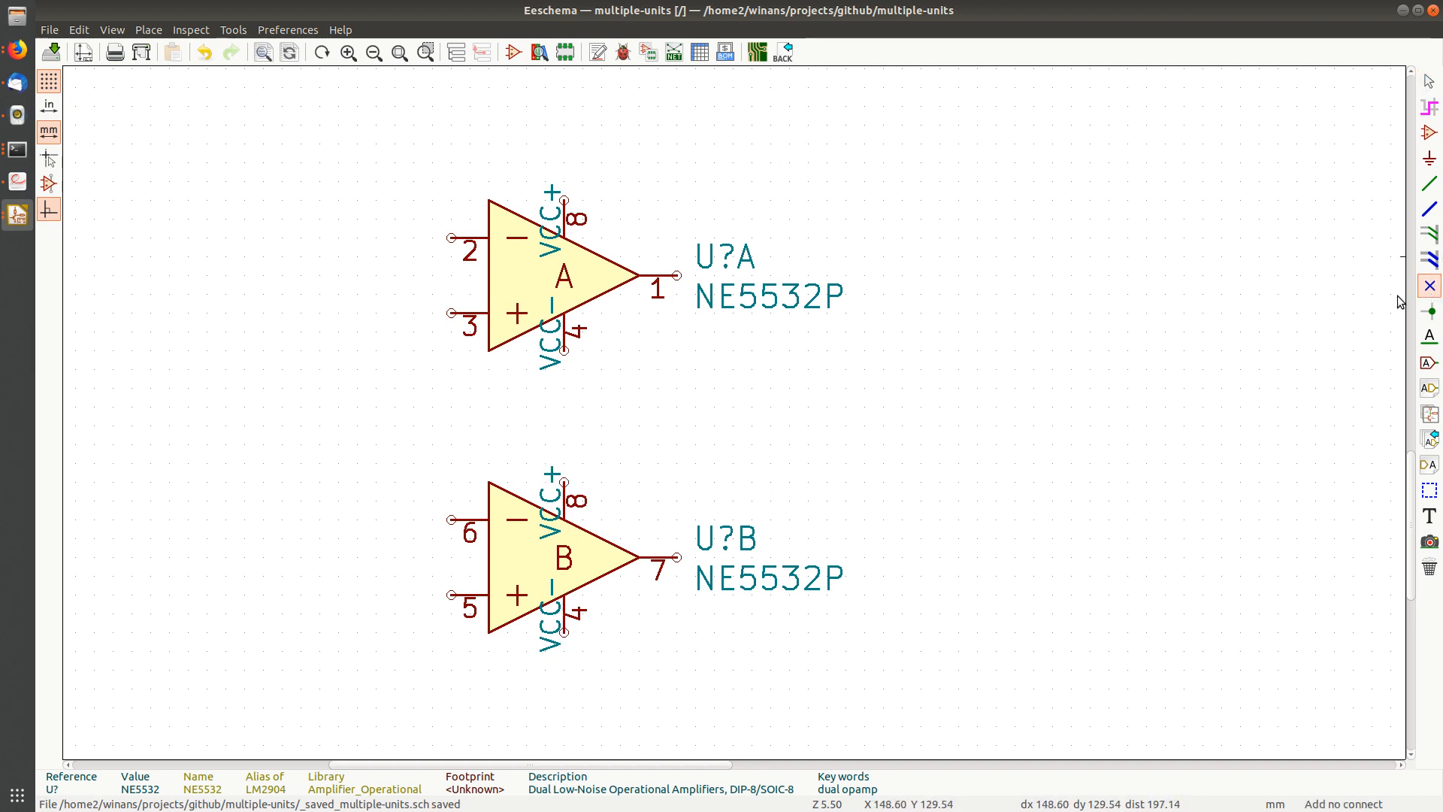
pyautogui.click(563, 482)
pyautogui.click(564, 632)
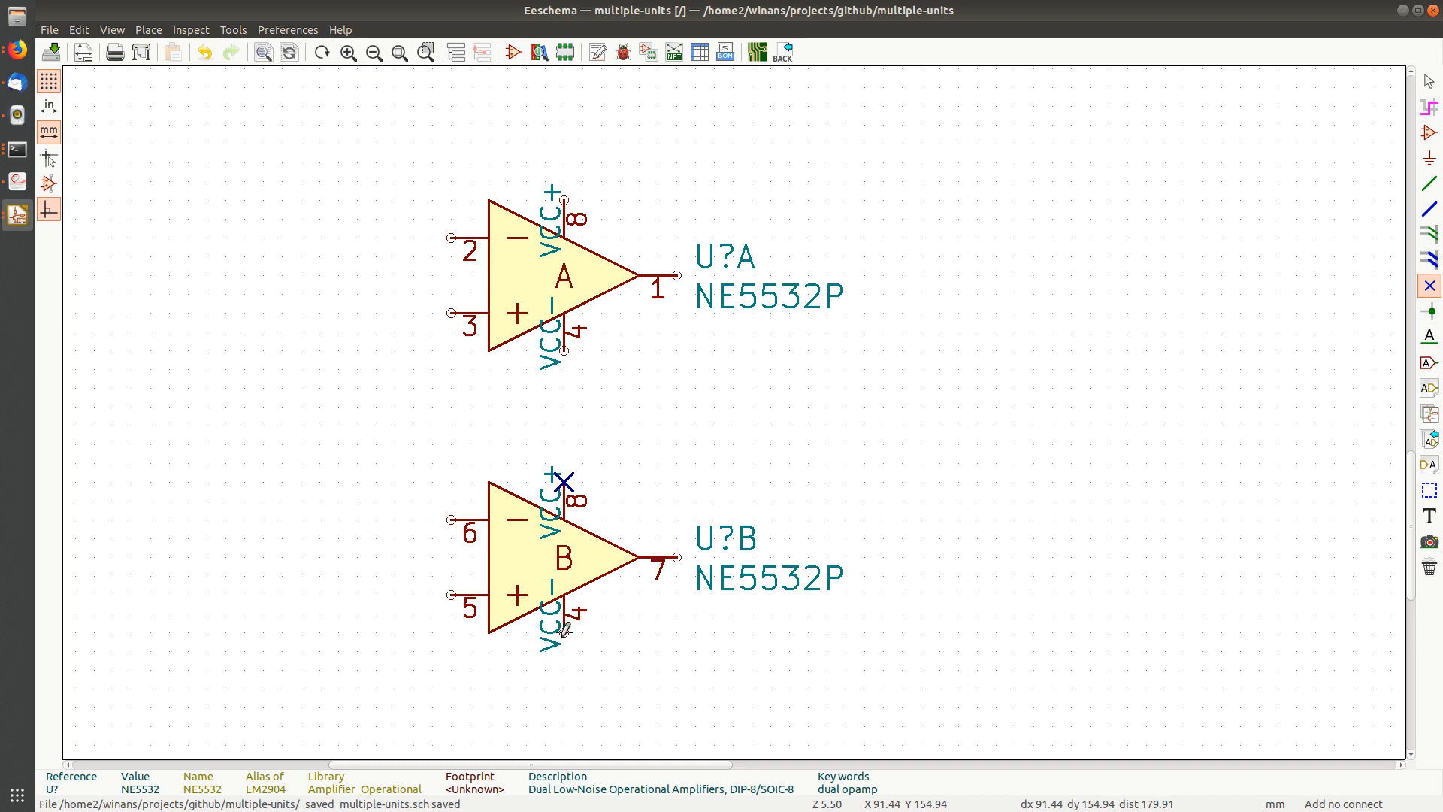
pyautogui.press('Escape')
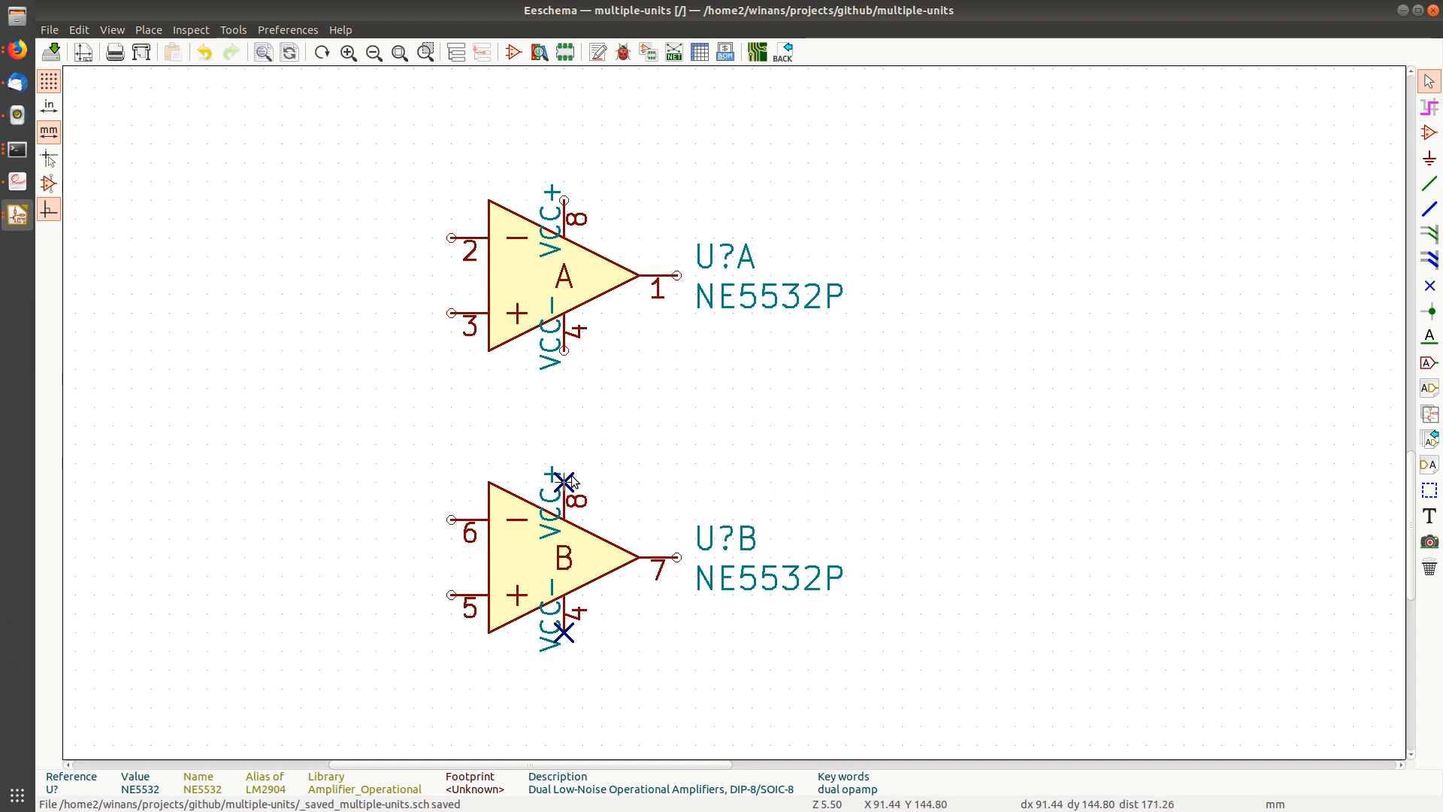
pyautogui.hotkey('ctrl', 'z')
pyautogui.hotkey('ctrl', 'z')
# Examine the NE5532's separate power unit C beside its op-amp units A and B.
pyautogui.scroll(-3, 599, 433)
pyautogui.moveTo(591, 316); pyautogui.dragTo(617, 552, button='middle')
pyautogui.scroll(3, 546, 334)
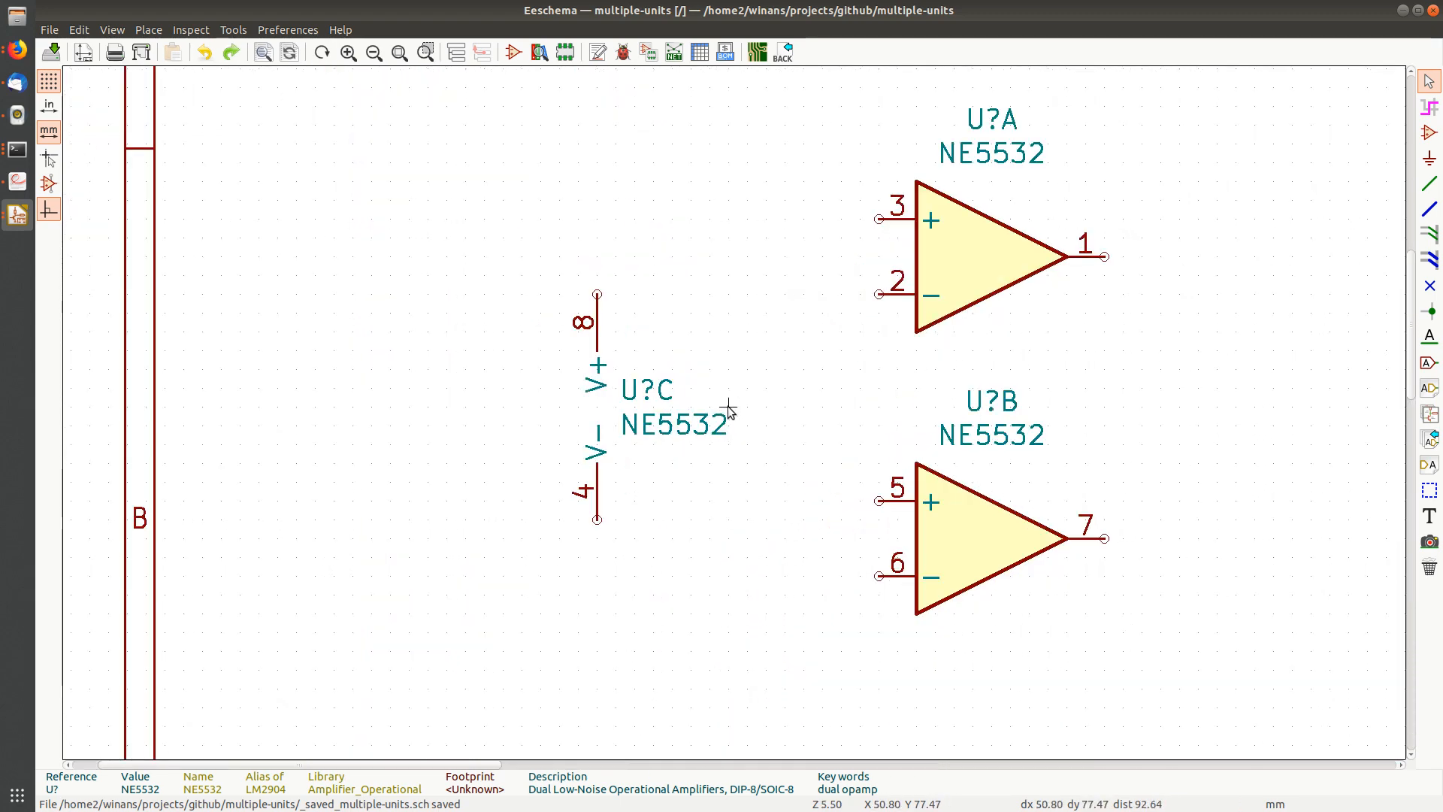
pyautogui.moveTo(750, 386); pyautogui.dragTo(483, 384, button='middle')
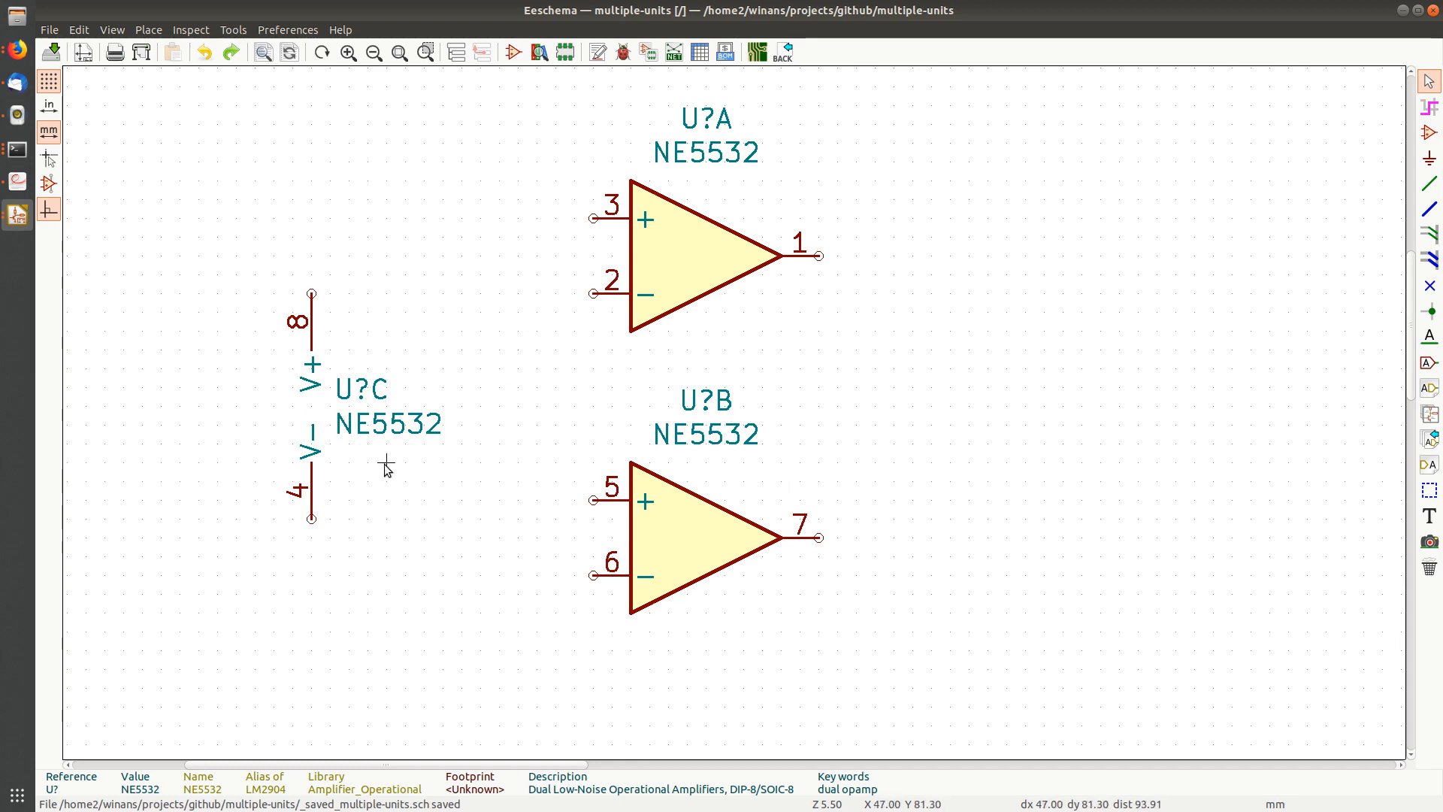
pyautogui.scroll(-3, 385, 466)
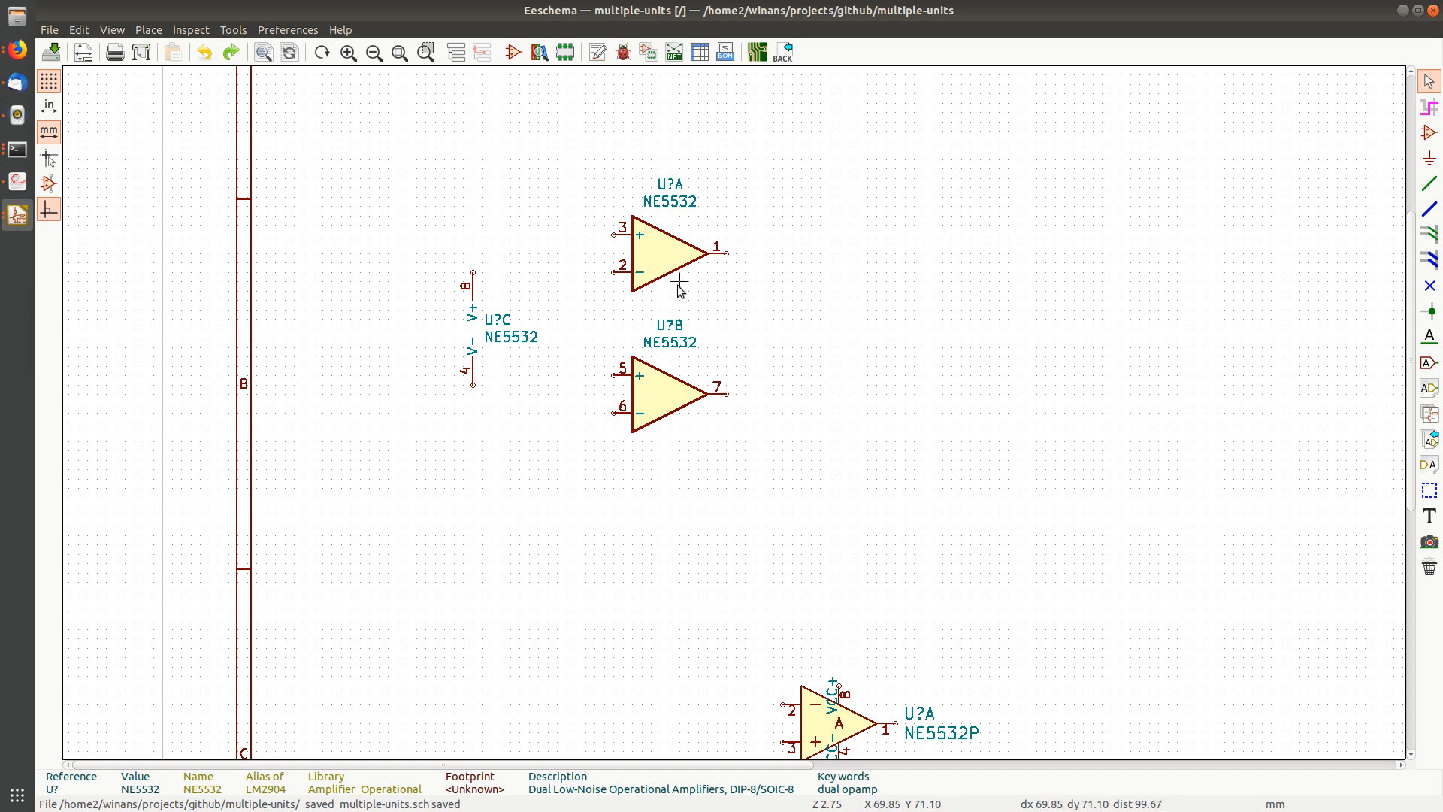
pyautogui.scroll(-3, 1099, 309)
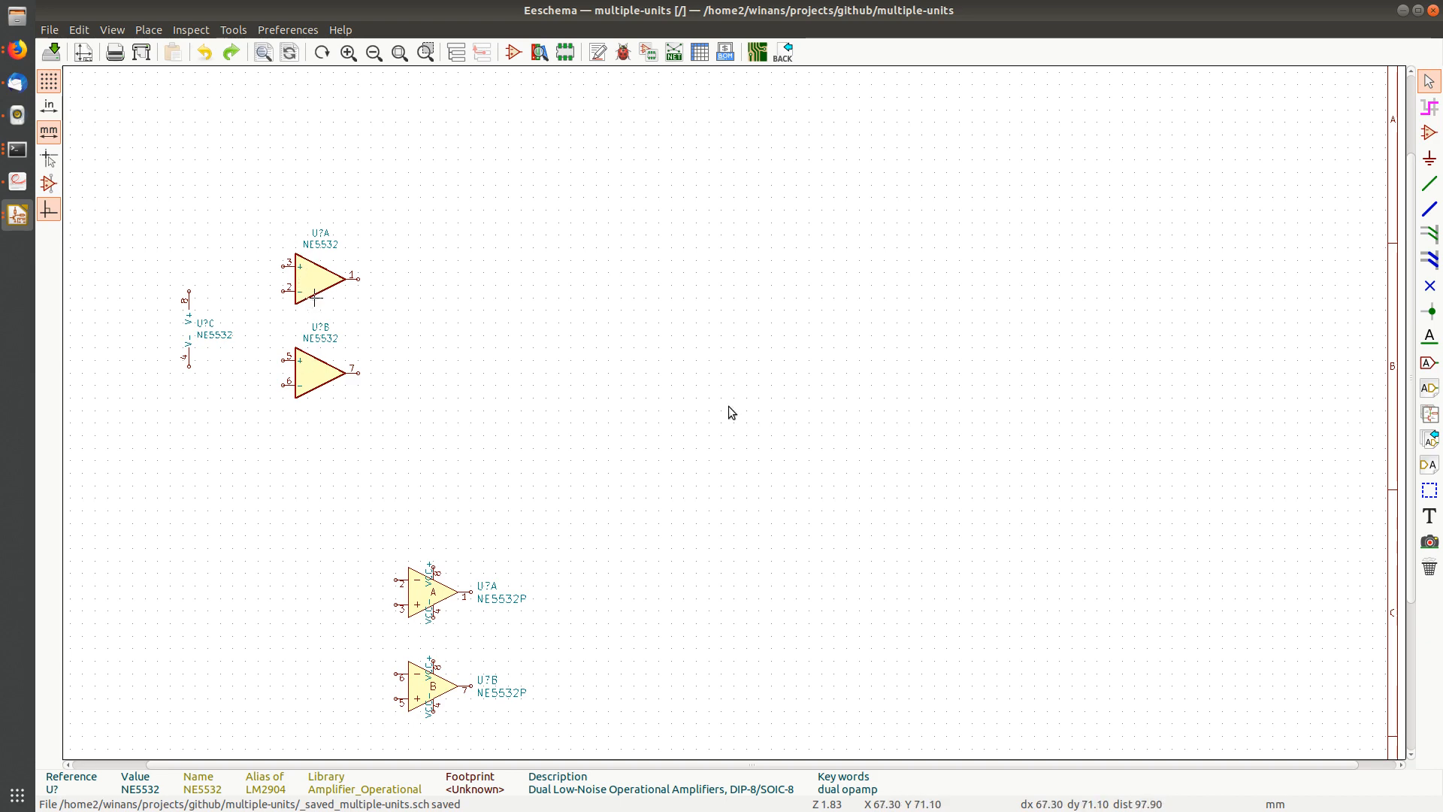
# Re-examine how the two NE5532P units each carry their own VCC+ and VCC- pins.
pyautogui.scroll(1, 314, 298)
pyautogui.moveTo(858, 472); pyautogui.dragTo(749, 353, button='middle')
pyautogui.moveTo(947, 597); pyautogui.dragTo(767, 381, button='middle')
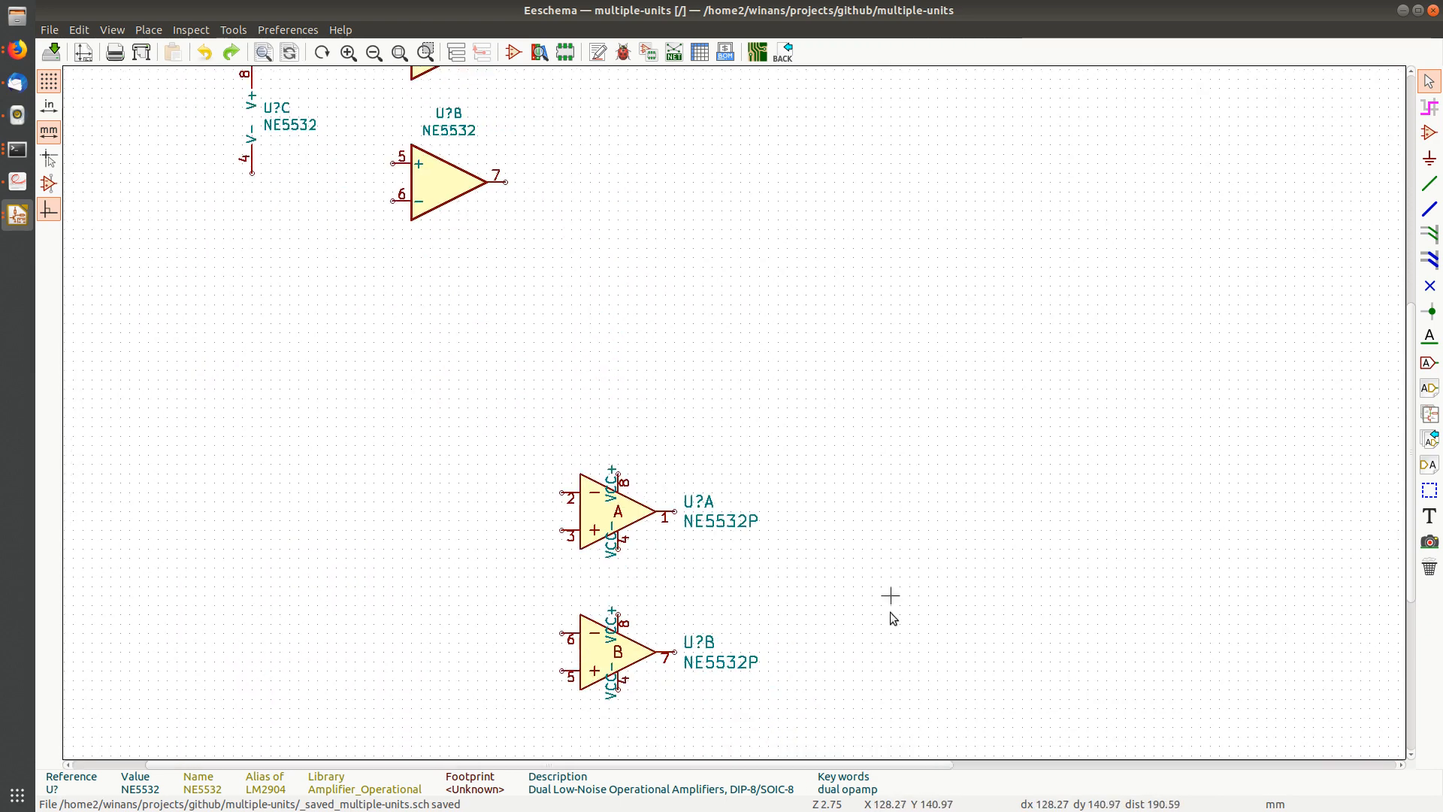
pyautogui.moveTo(791, 575); pyautogui.dragTo(747, 463, button='middle')
pyautogui.scroll(1, 594, 477)
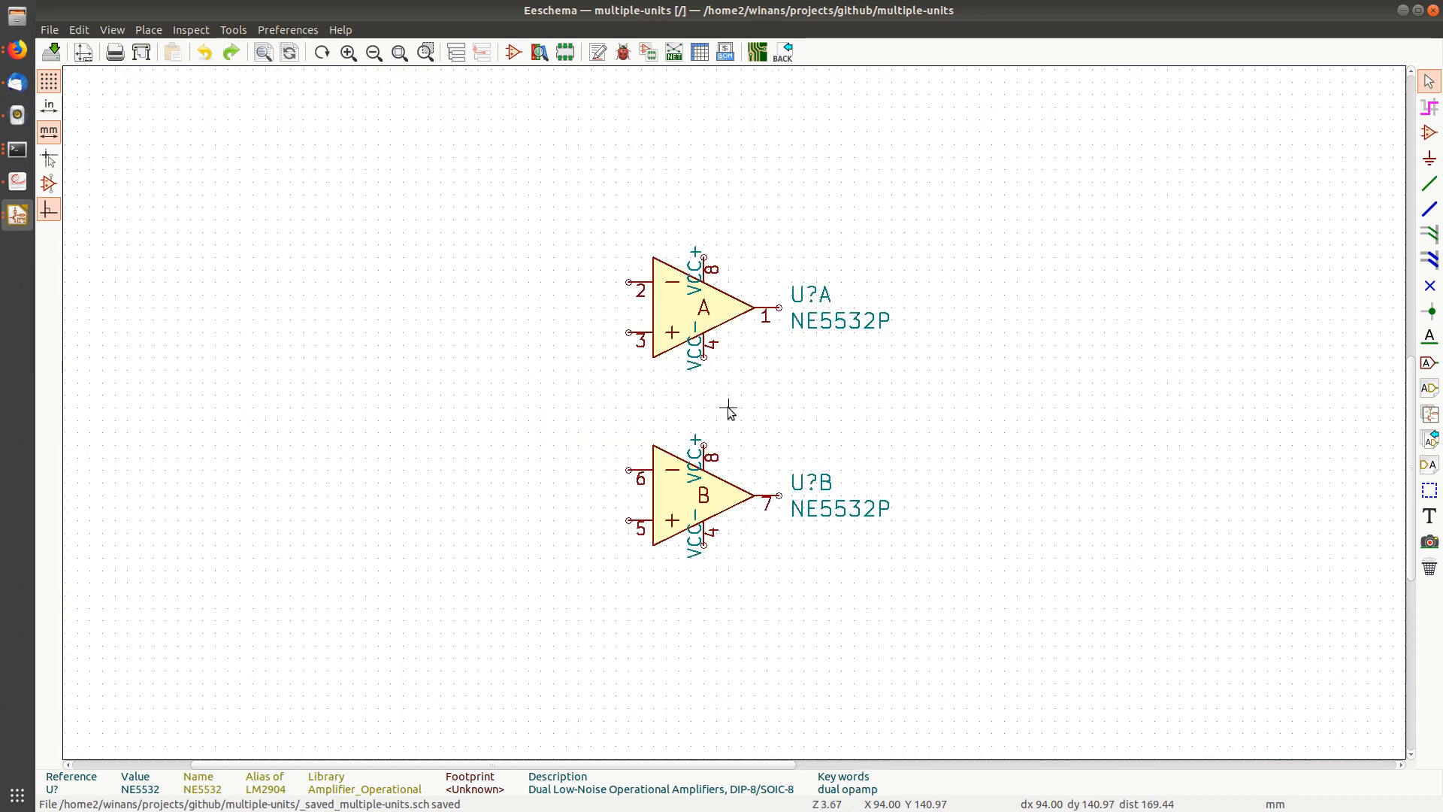
pyautogui.scroll(1, 731, 409)
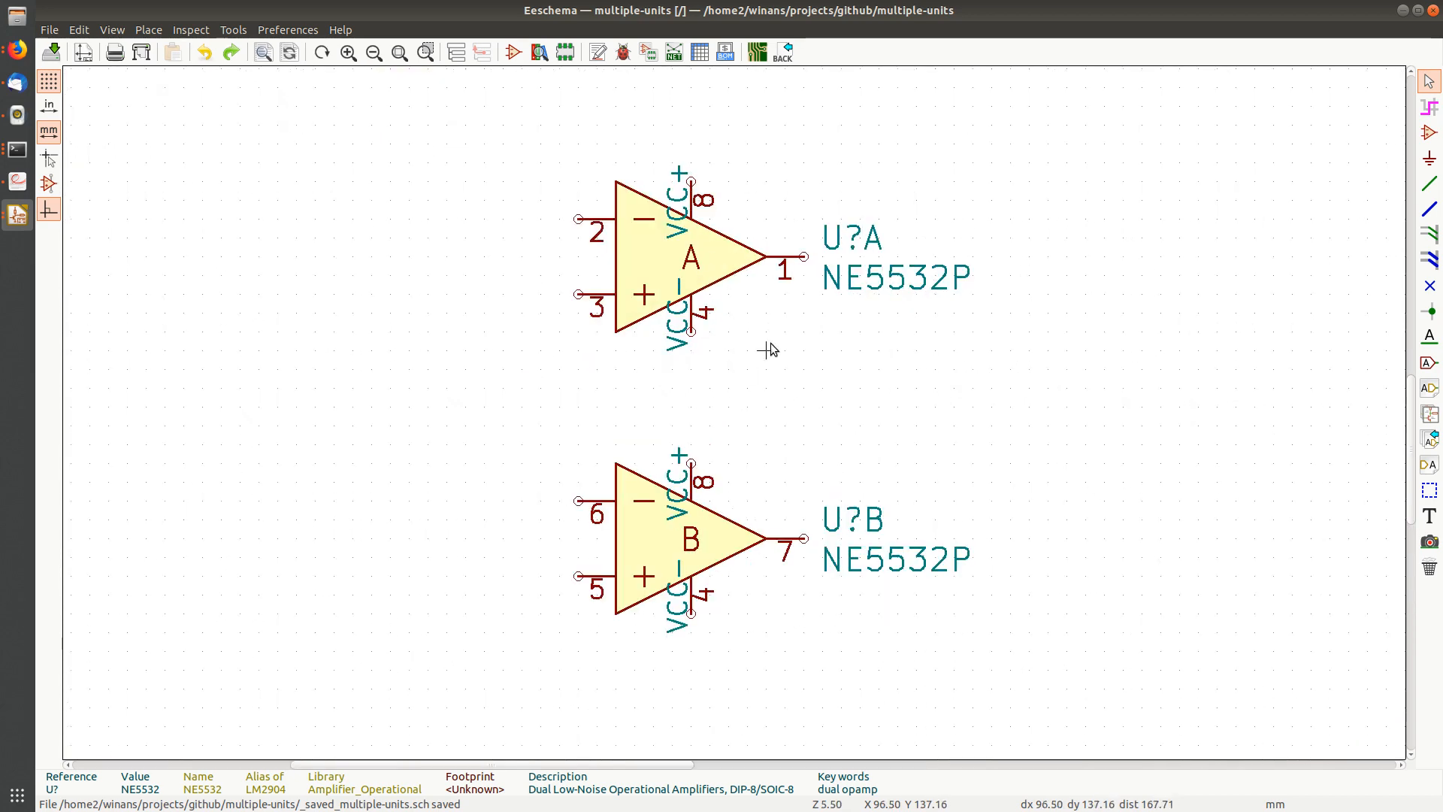
pyautogui.scroll(-1, 575, 282)
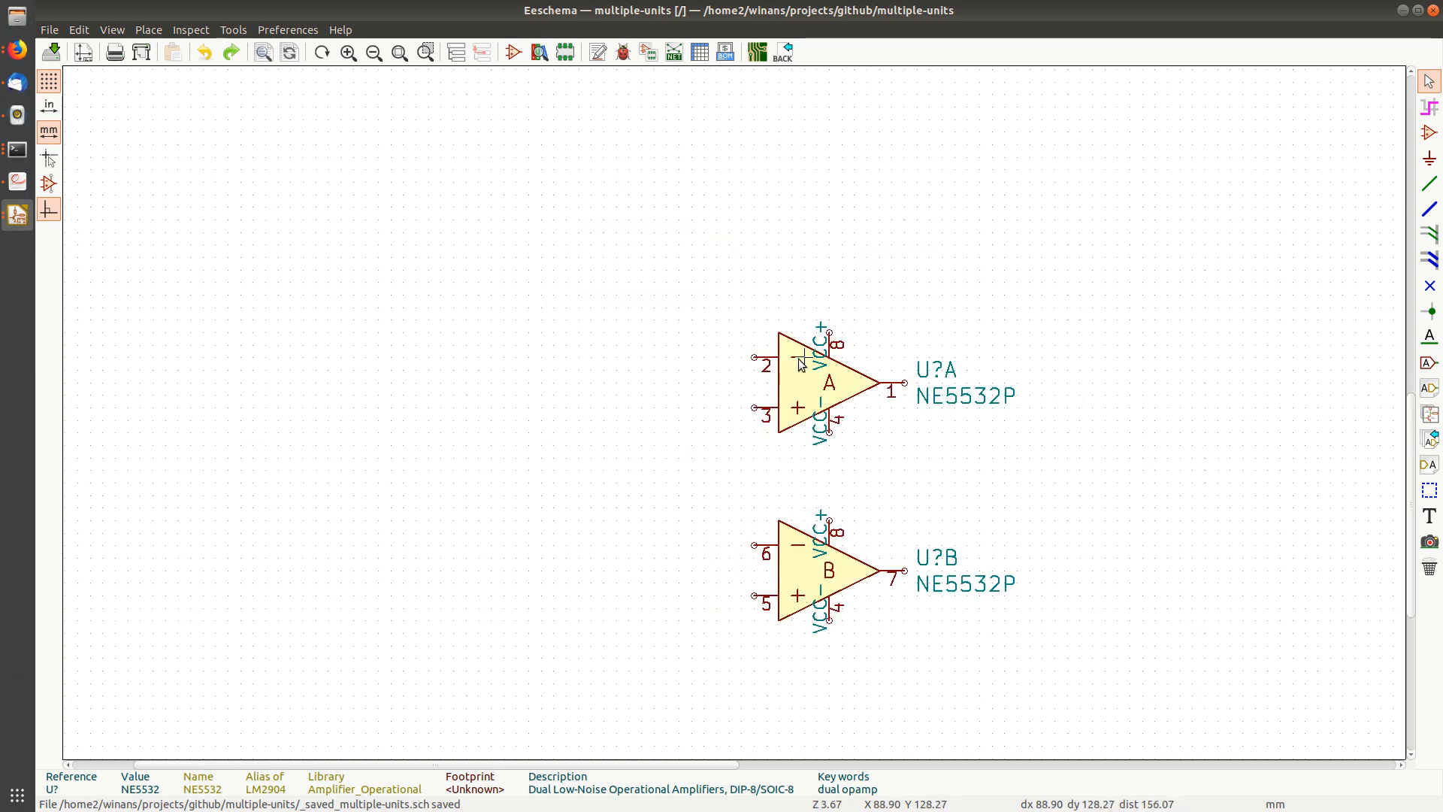
pyautogui.moveTo(744, 385); pyautogui.dragTo(665, 437, button='middle')
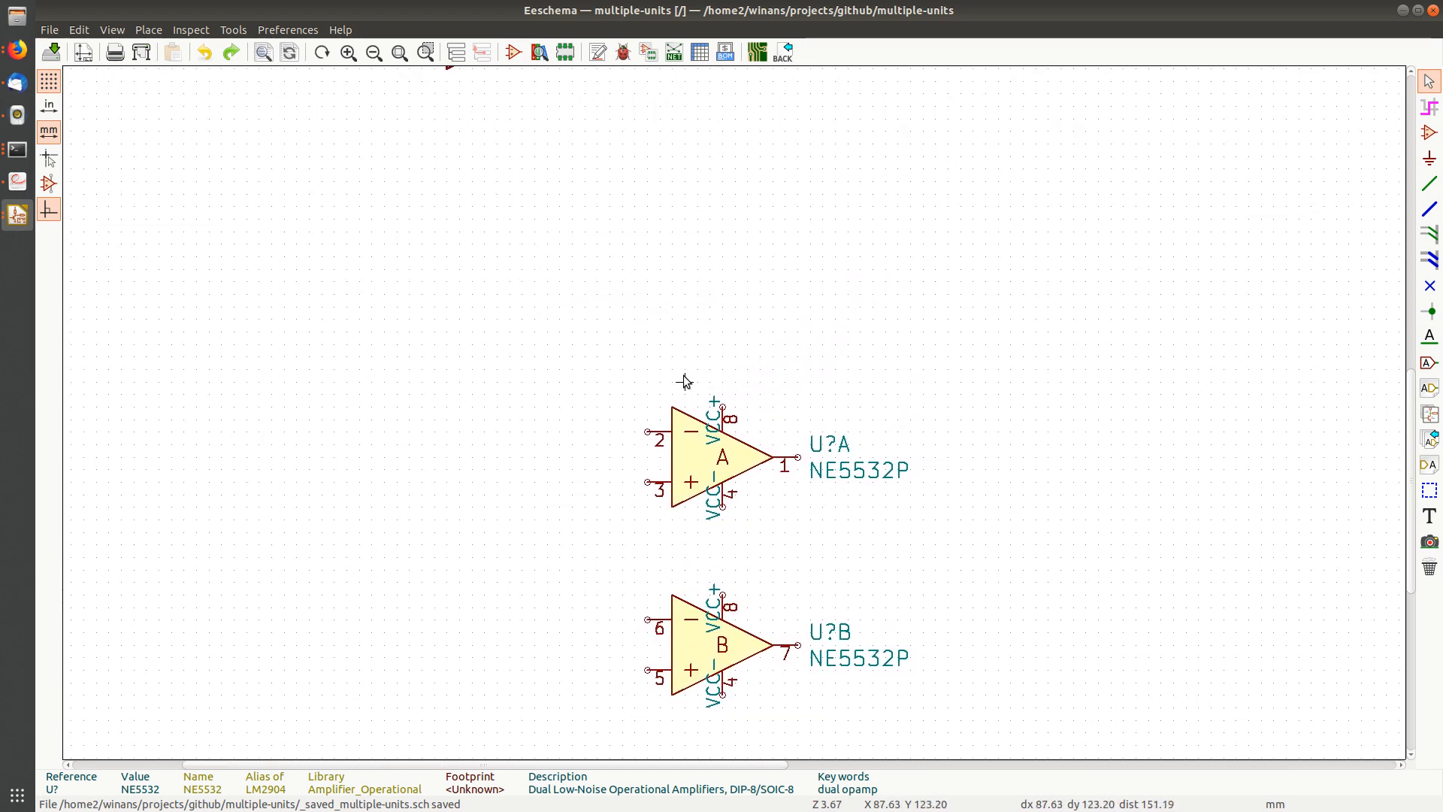
# Review the three NE5532 units and the Annotate Schematic options, without annotating anything.
pyautogui.scroll(-1, 685, 382)
pyautogui.moveTo(589, 193); pyautogui.dragTo(549, 351, button='middle')
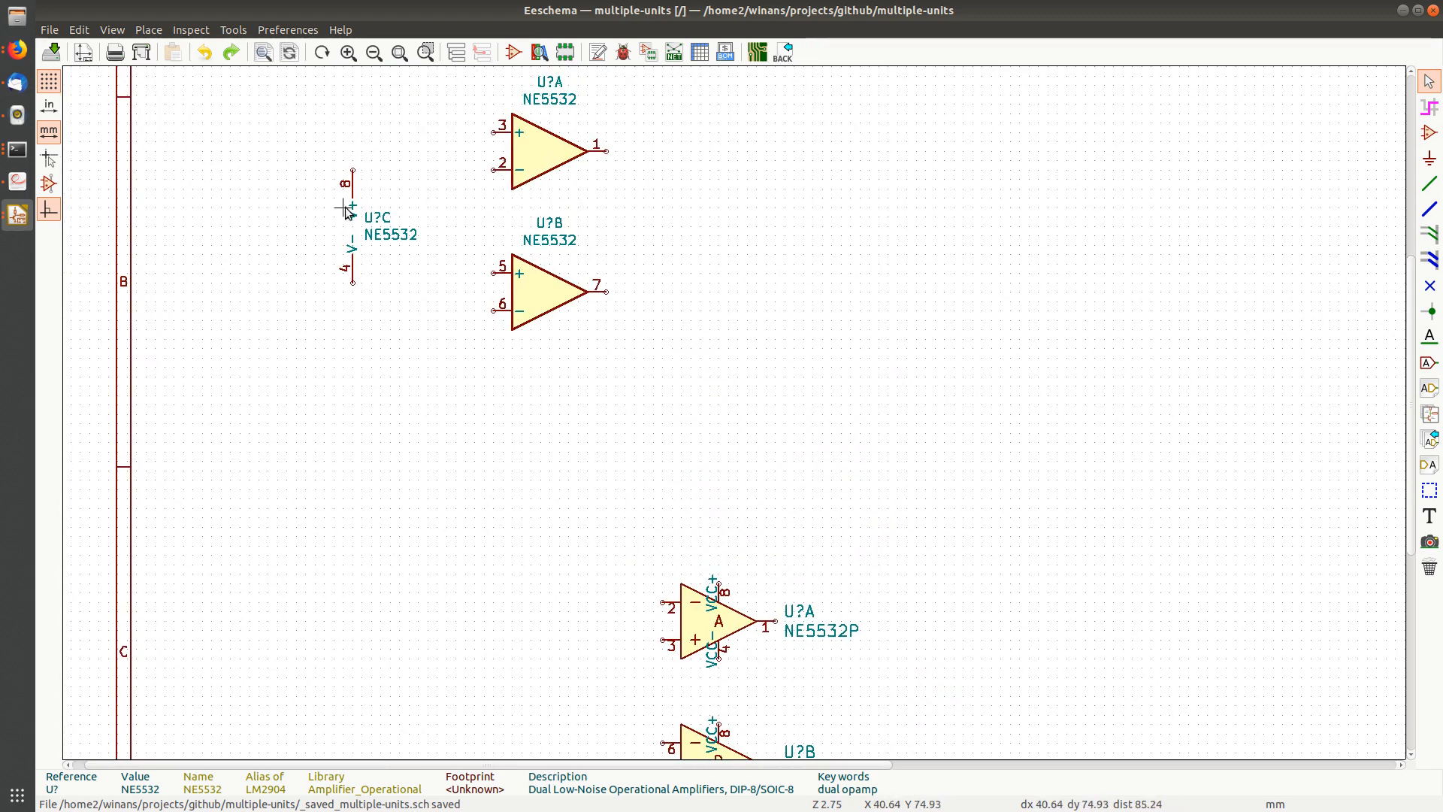
pyautogui.click(541, 376)
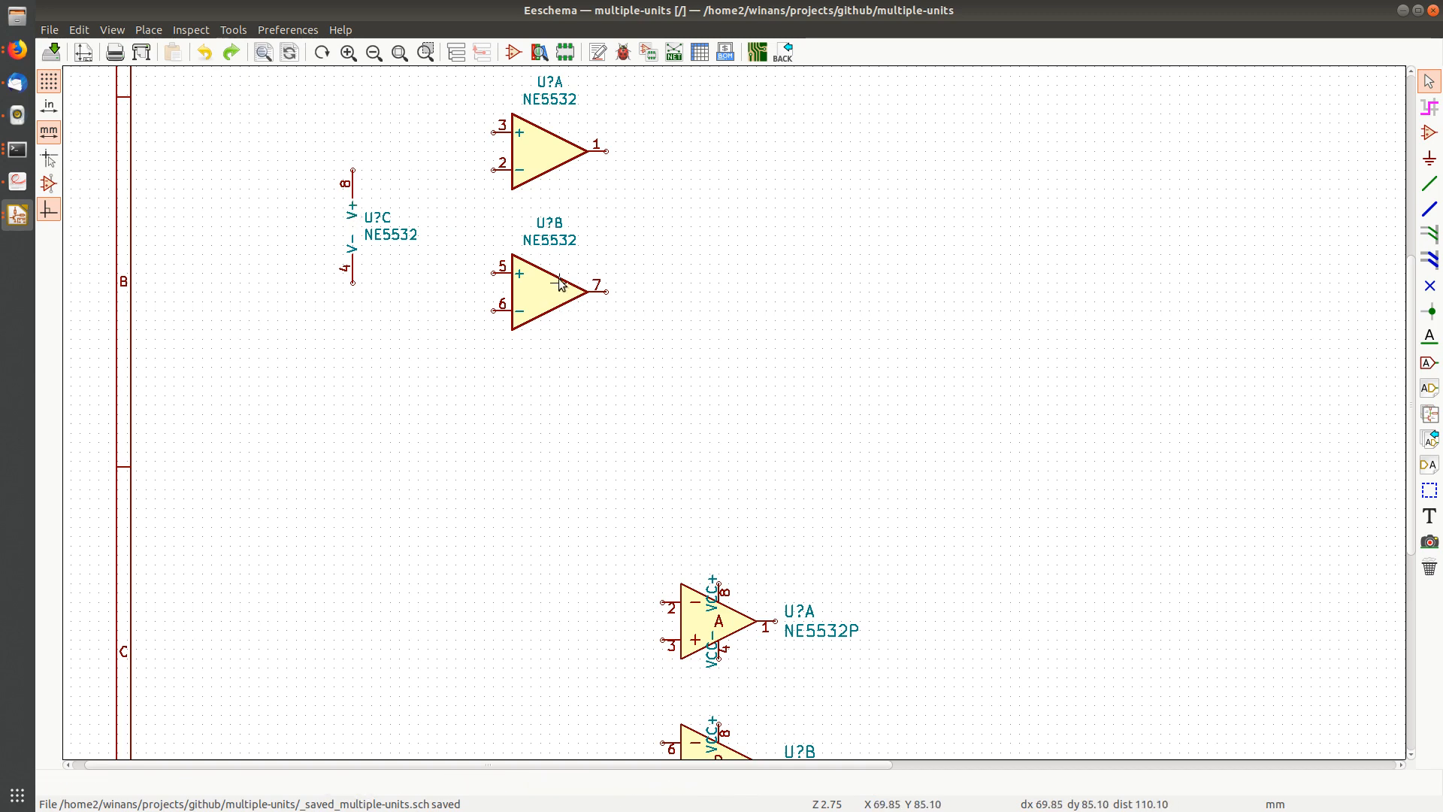
pyautogui.scroll(5, 728, 407)
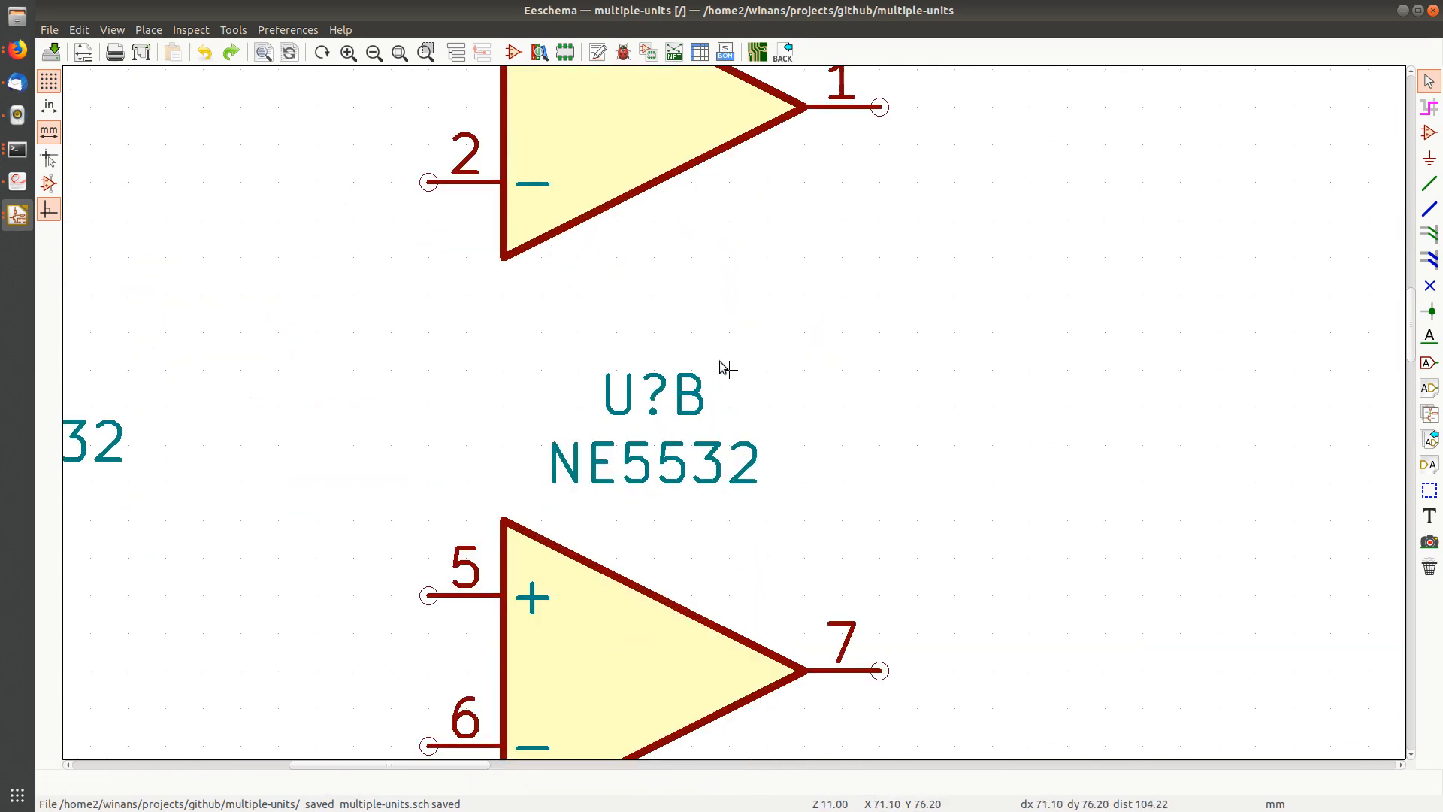
pyautogui.scroll(-3, 723, 367)
pyautogui.moveTo(742, 426); pyautogui.dragTo(655, 428, button='middle')
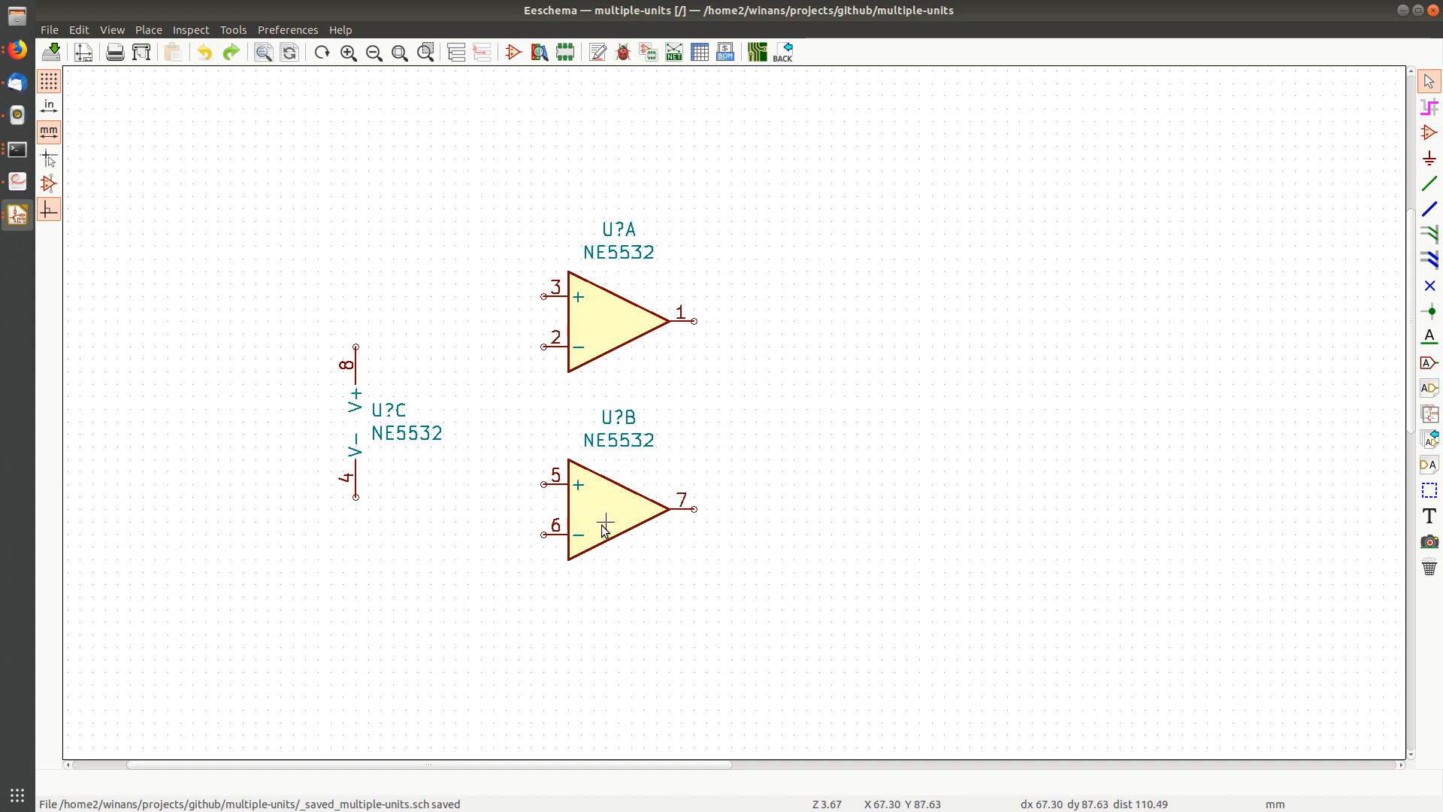
pyautogui.click(598, 52)
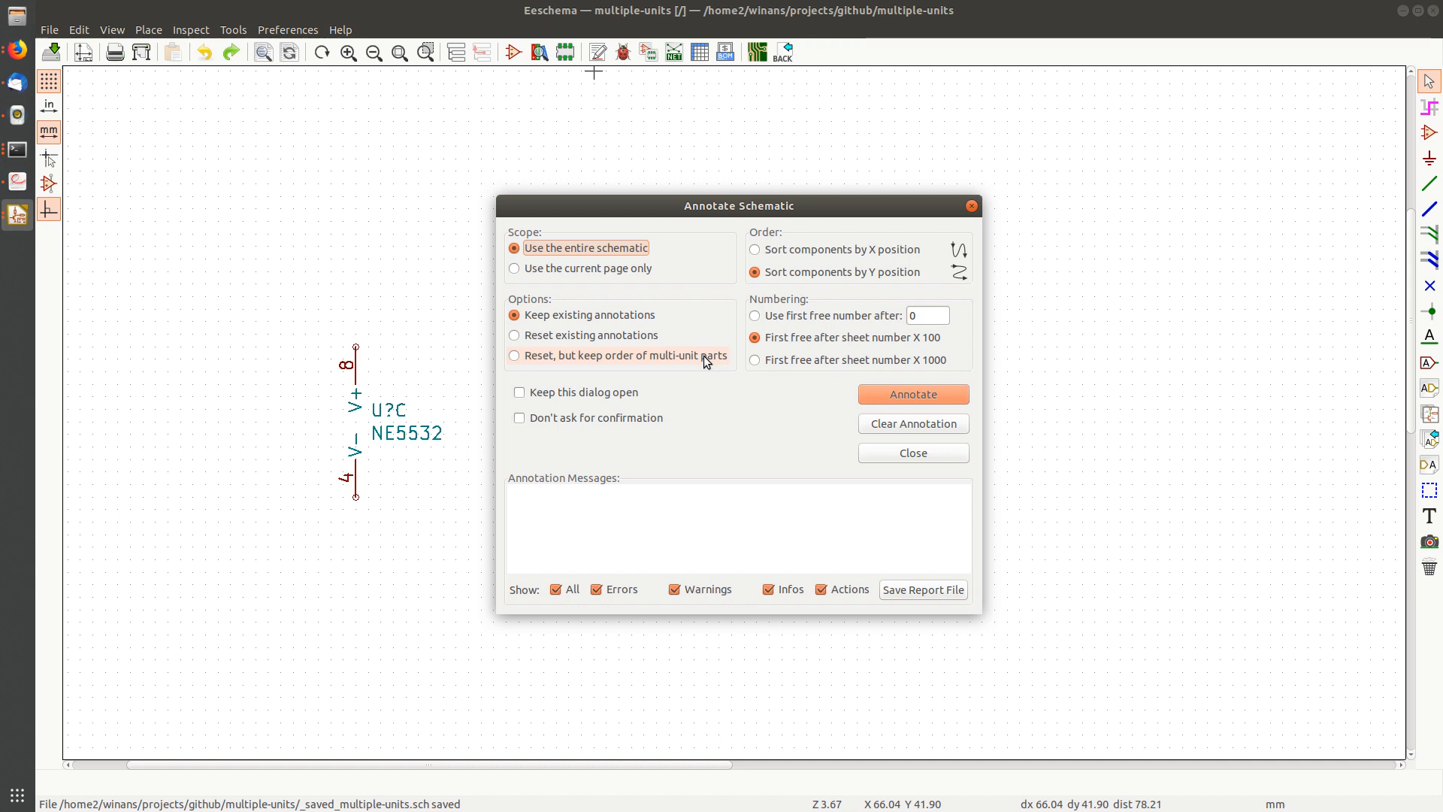
pyautogui.click(976, 205)
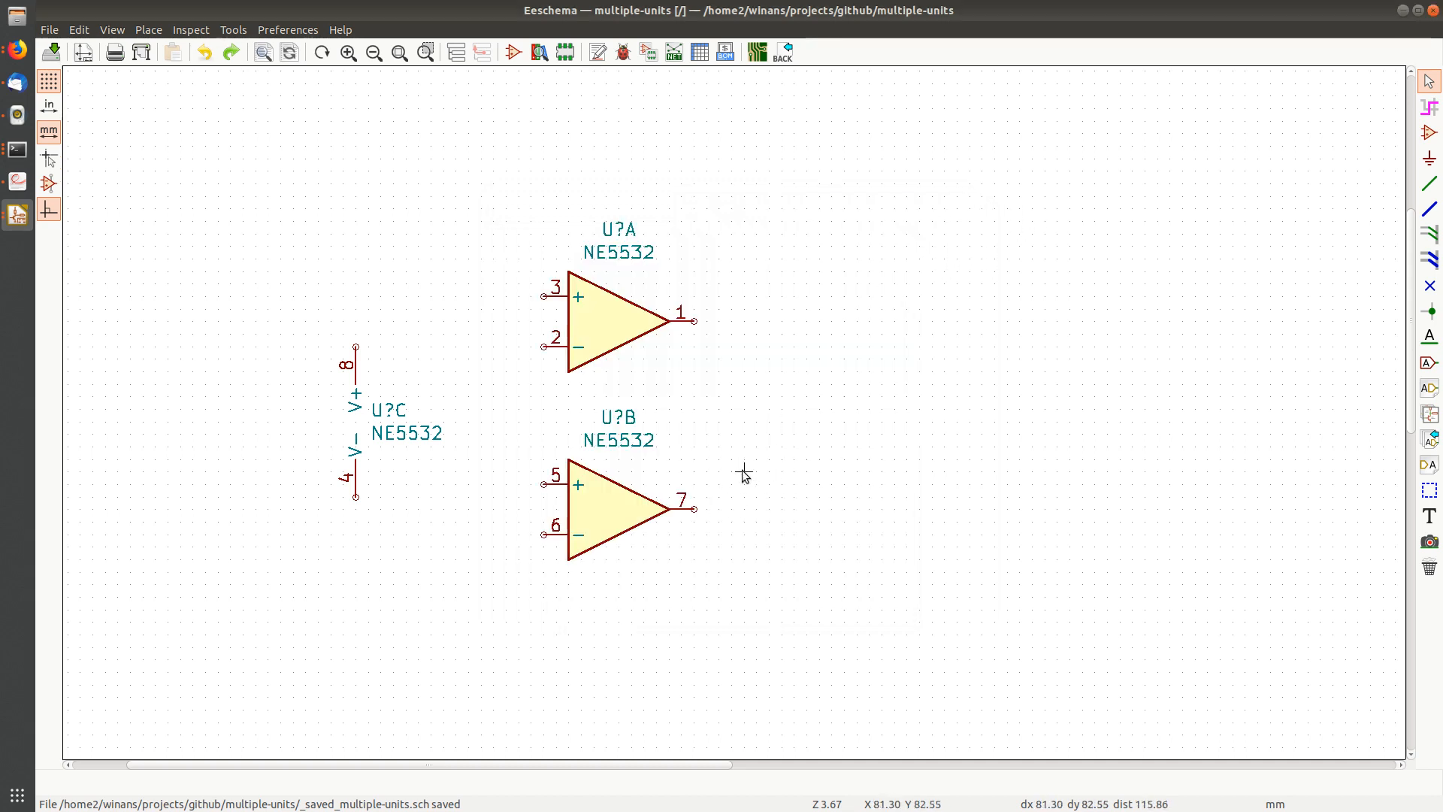
# Change the Value field of NE5532P unit A in the lower op-amp pair to NE5532.
pyautogui.scroll(-4, 743, 474)
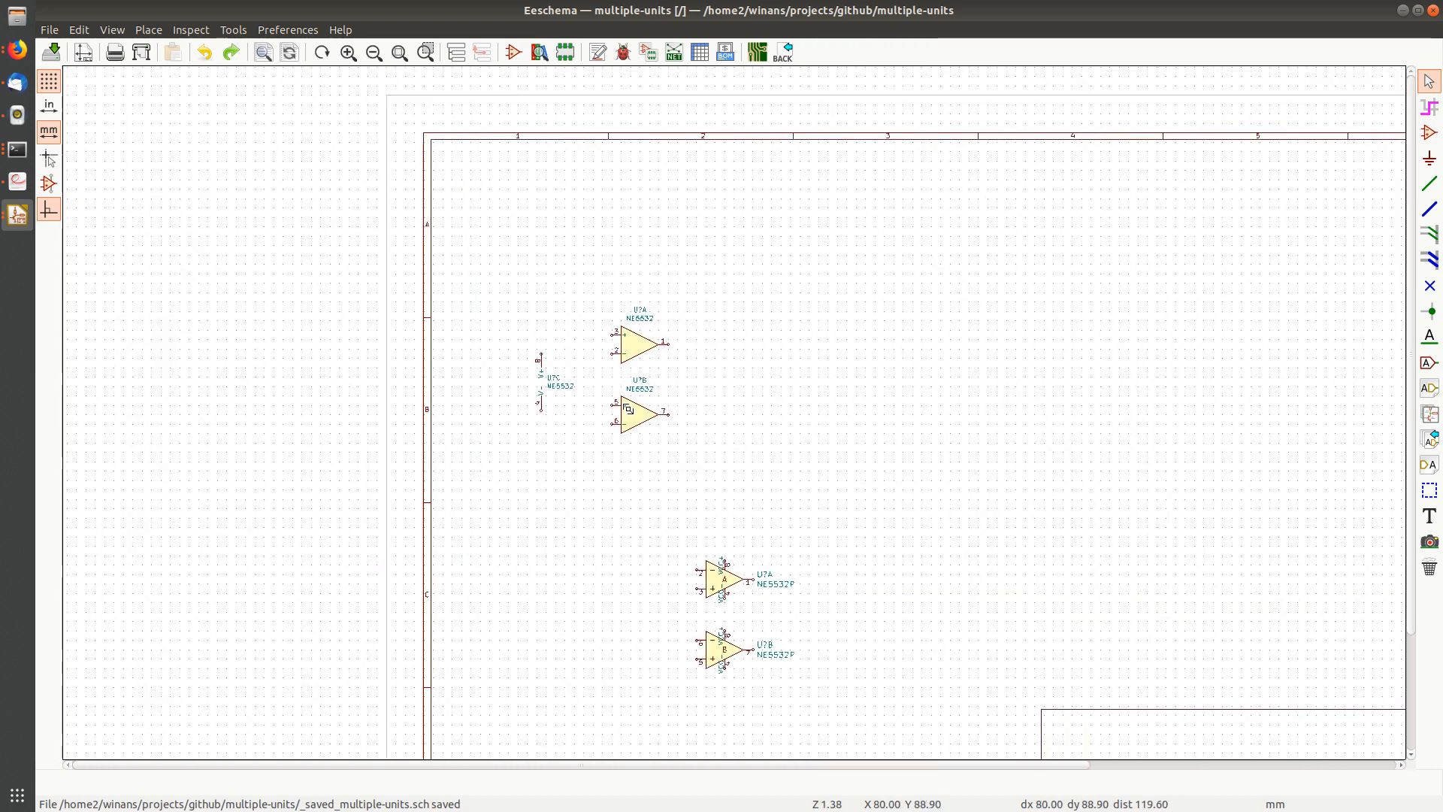
pyautogui.moveTo(451, 357); pyautogui.dragTo(433, 352, button='middle')
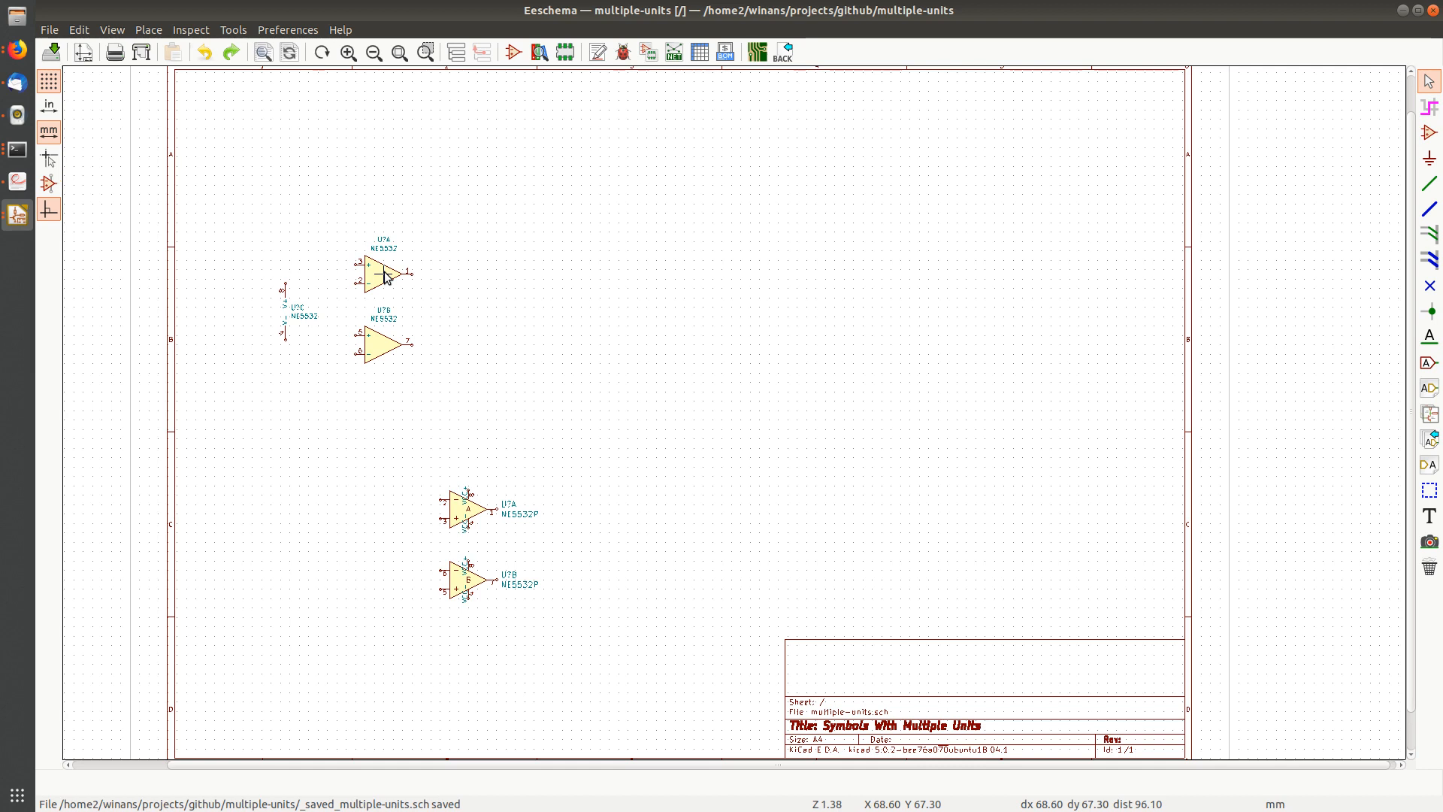
pyautogui.doubleClick(461, 515)
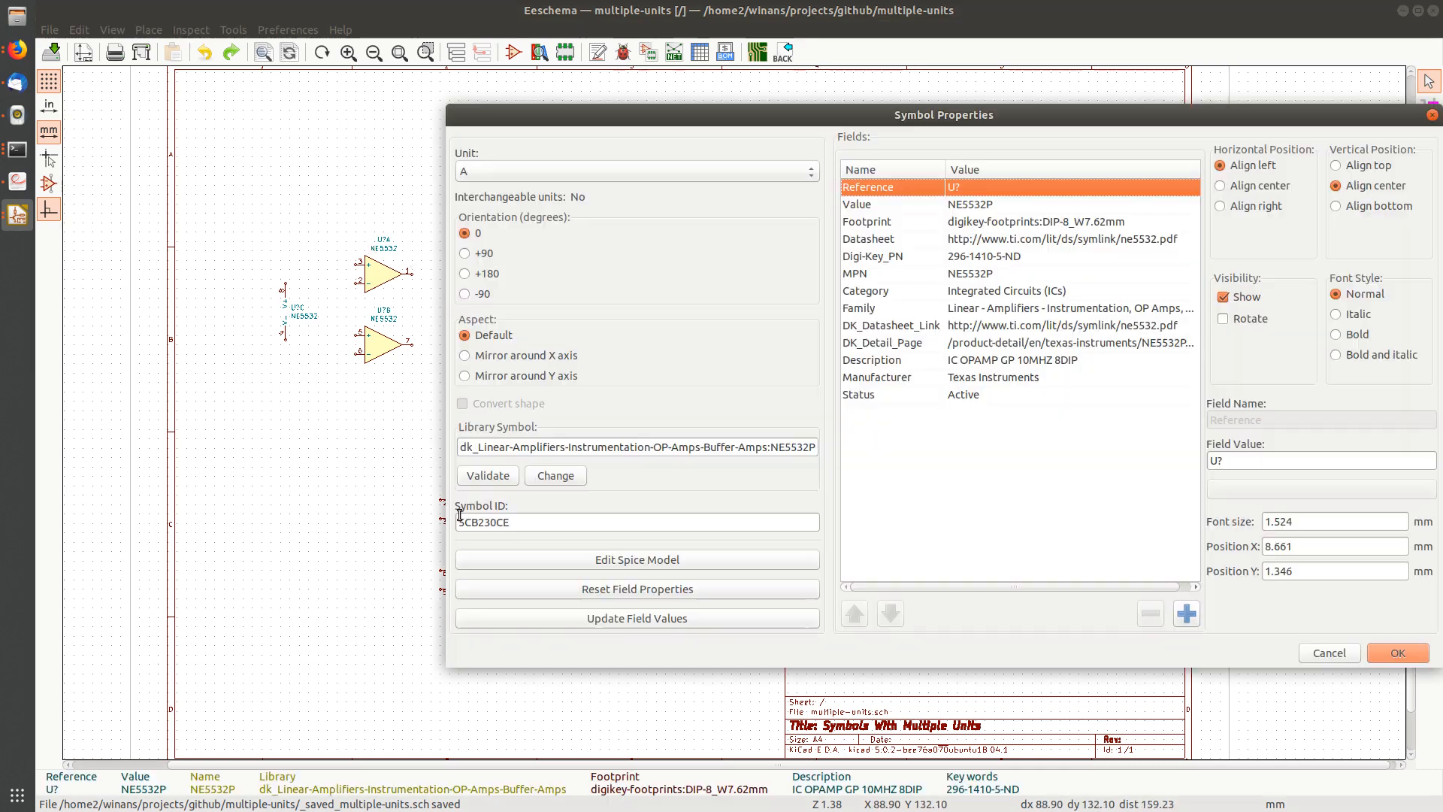
pyautogui.click(1012, 208)
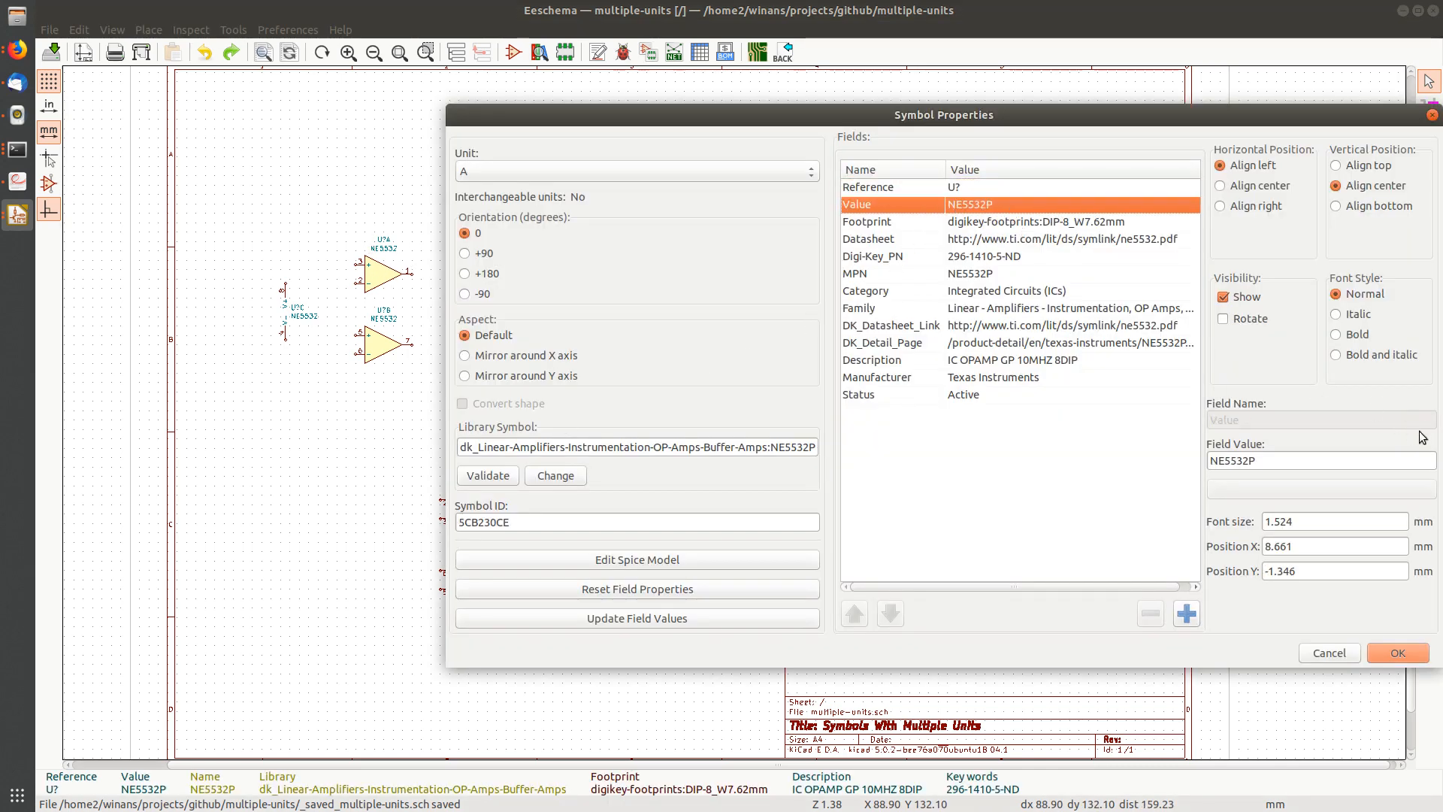
pyautogui.click(1346, 458)
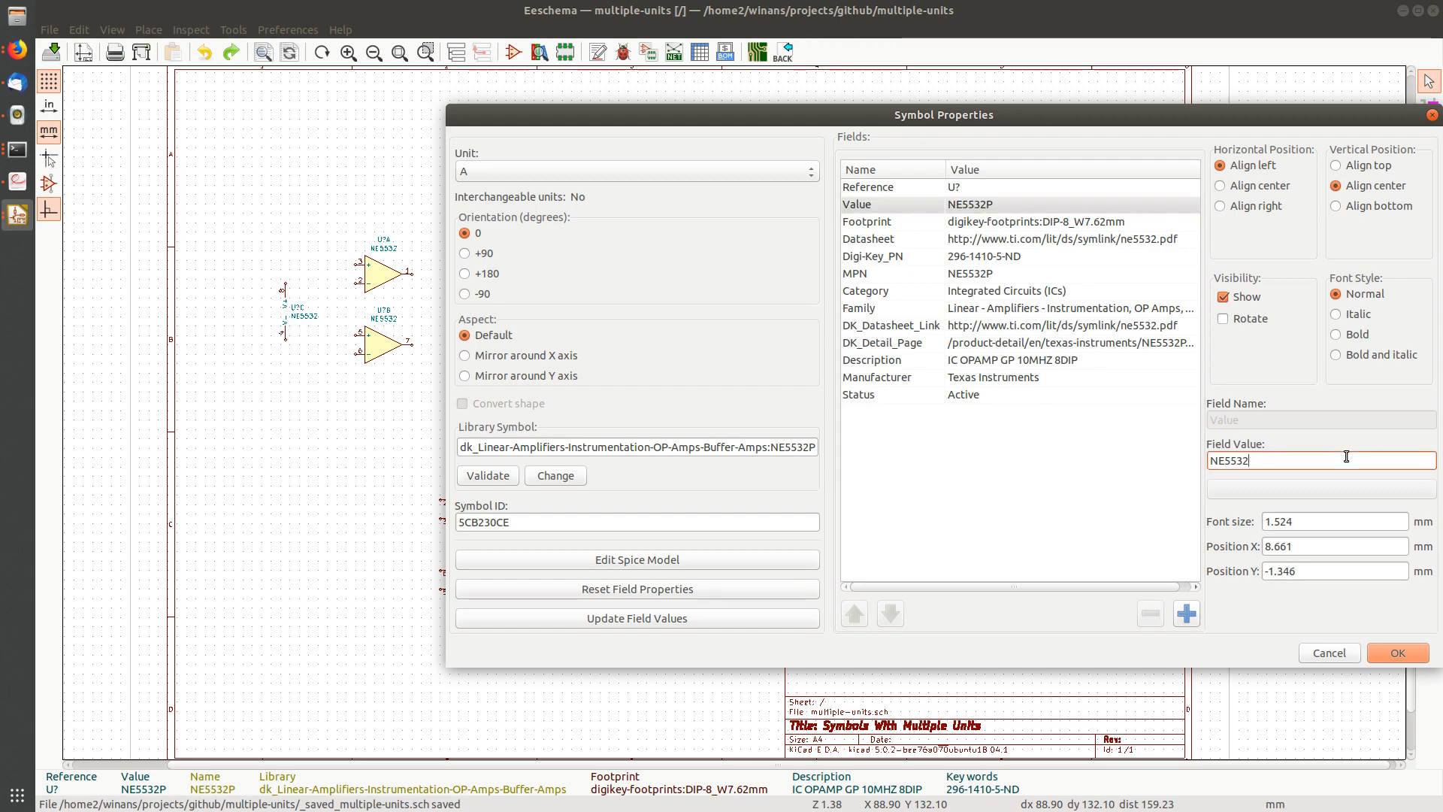
pyautogui.click(1396, 652)
# Check the value labels on the lower op-amp pair and save the schematic.
pyautogui.scroll(3, 481, 593)
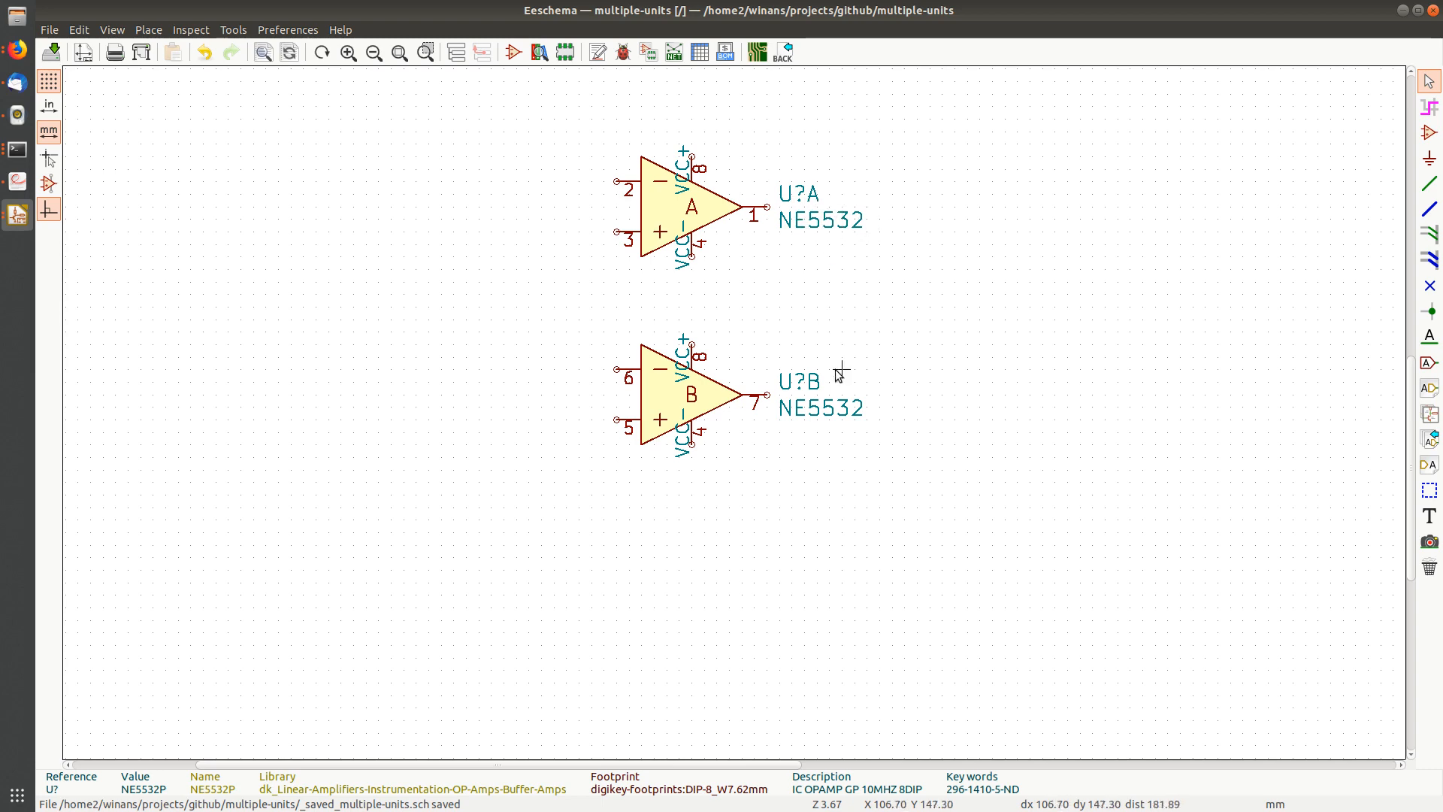
pyautogui.moveTo(793, 364); pyautogui.dragTo(576, 451, button='middle')
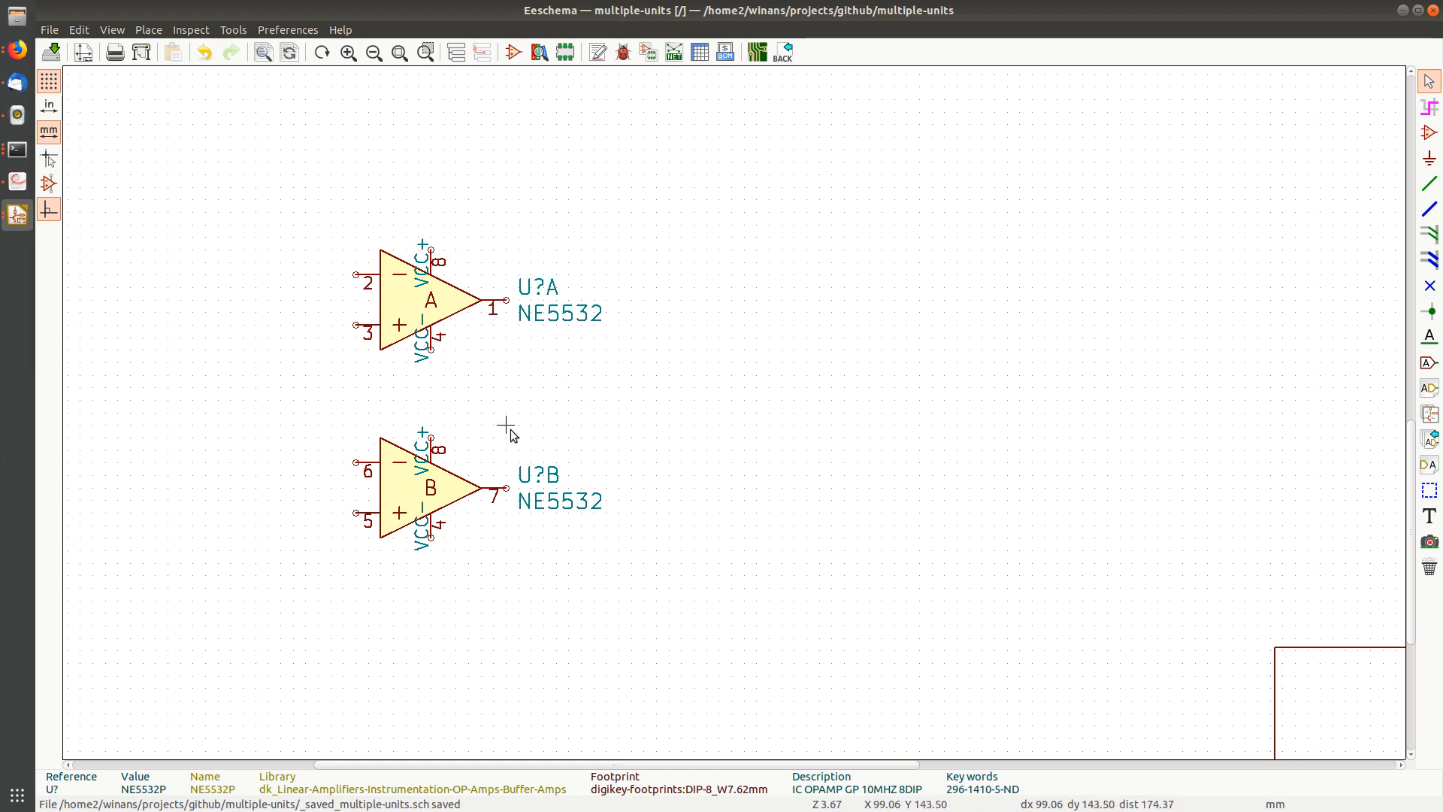
pyautogui.hotkey('ctrl', 's')
pyautogui.scroll(-2, 516, 412)
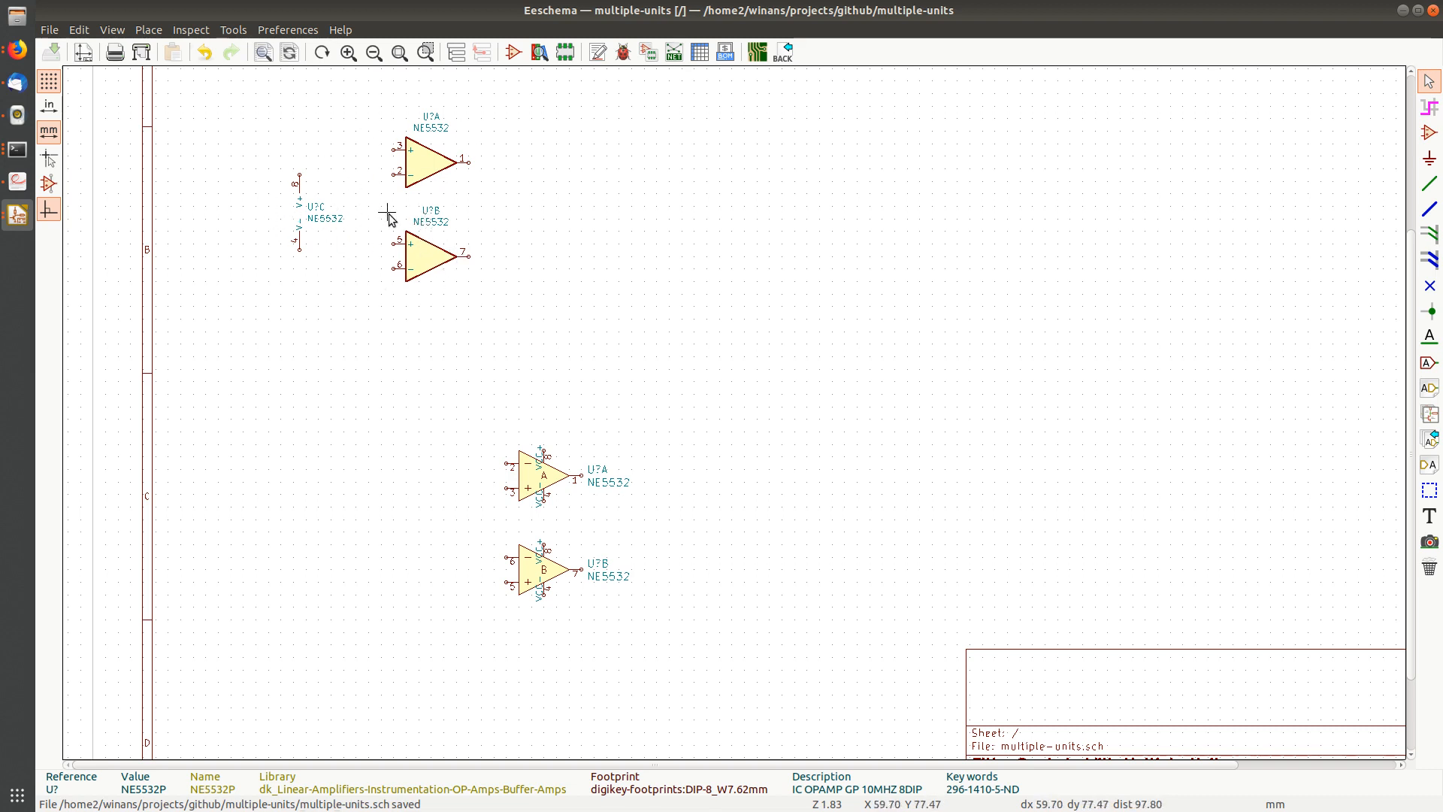
# Move the lower op-amp pair as a block so it lines up beneath the upper NE5532 pair.
pyautogui.scroll(2, 388, 214)
pyautogui.scroll(-3, 733, 412)
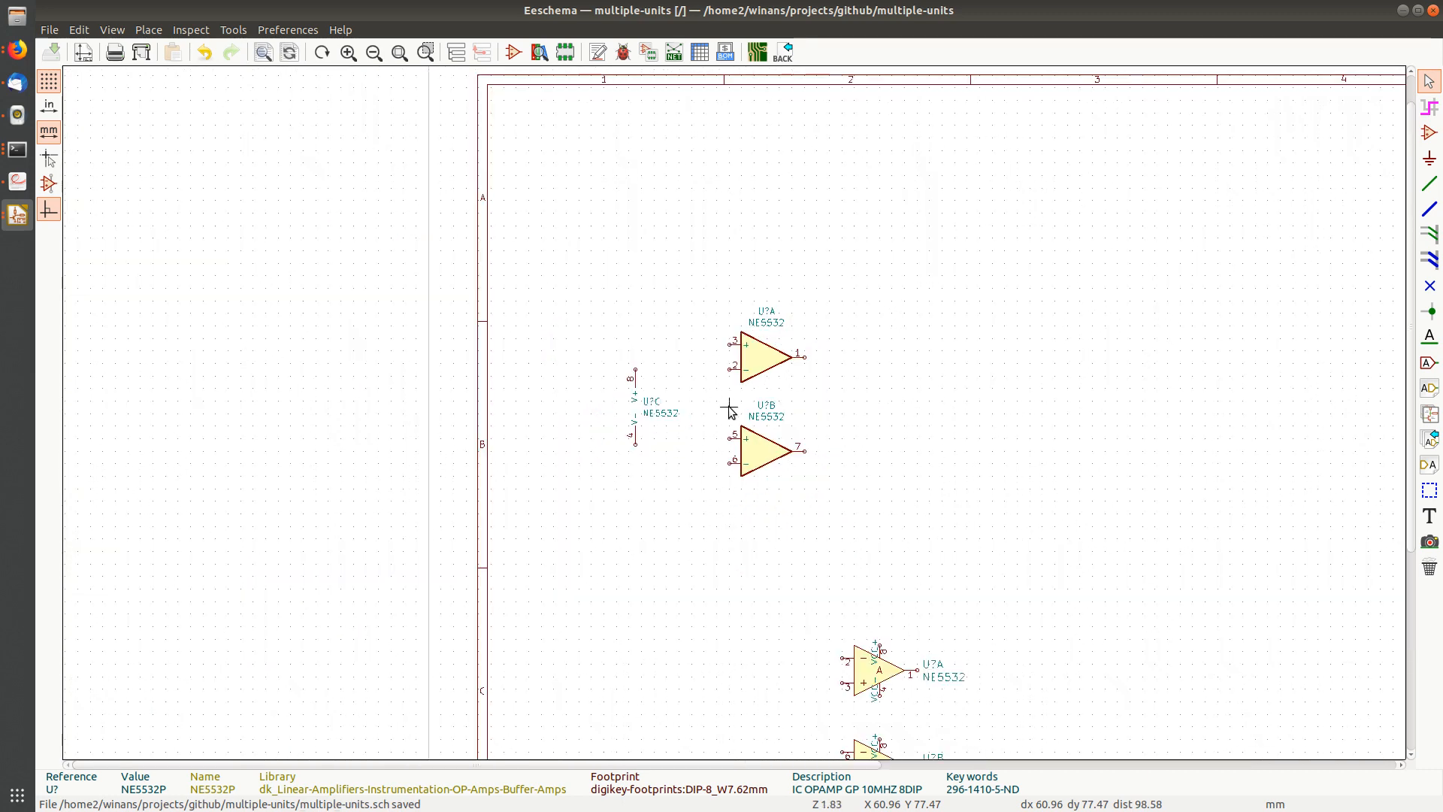
pyautogui.moveTo(874, 445); pyautogui.dragTo(473, 302, button='middle')
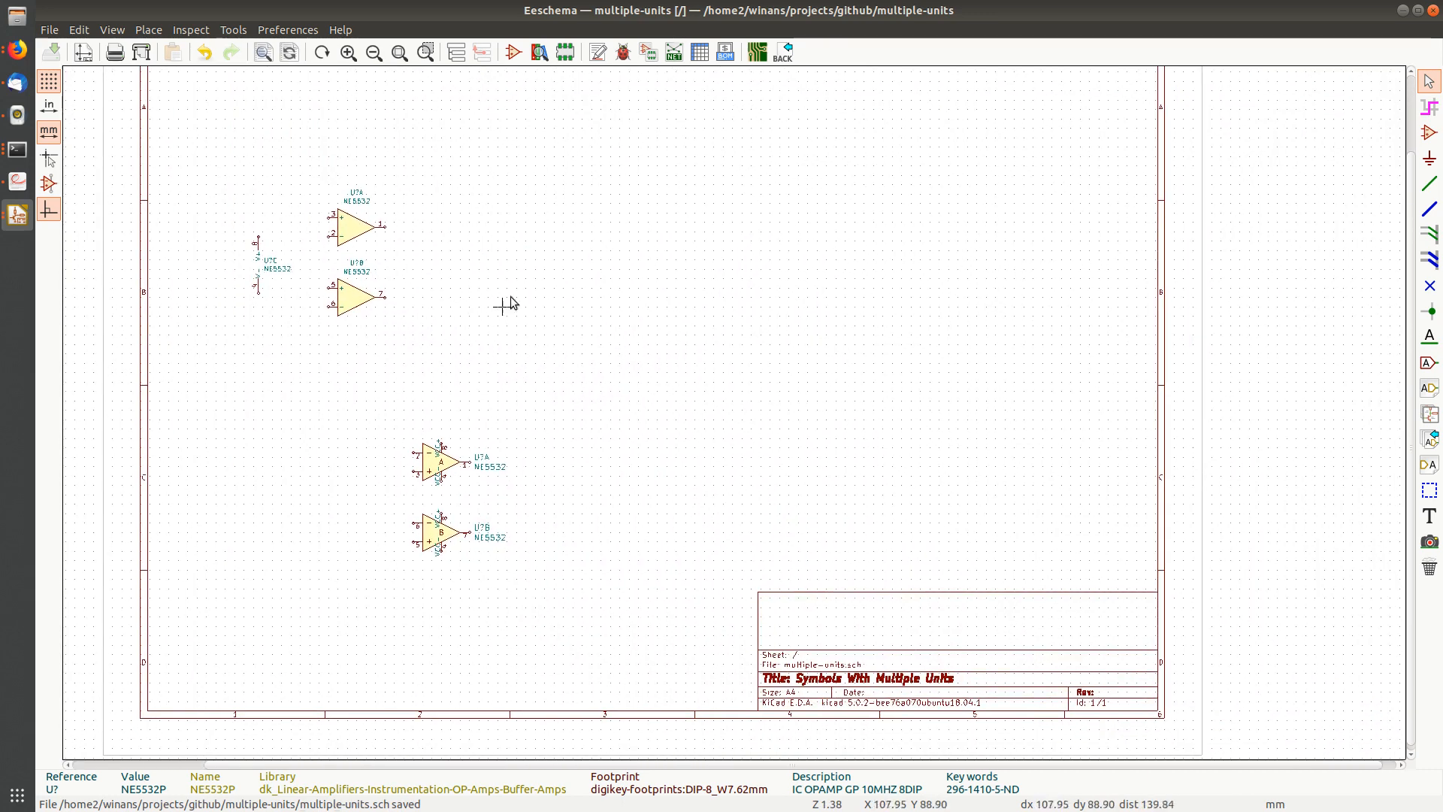
pyautogui.moveTo(379, 422); pyautogui.dragTo(499, 605)
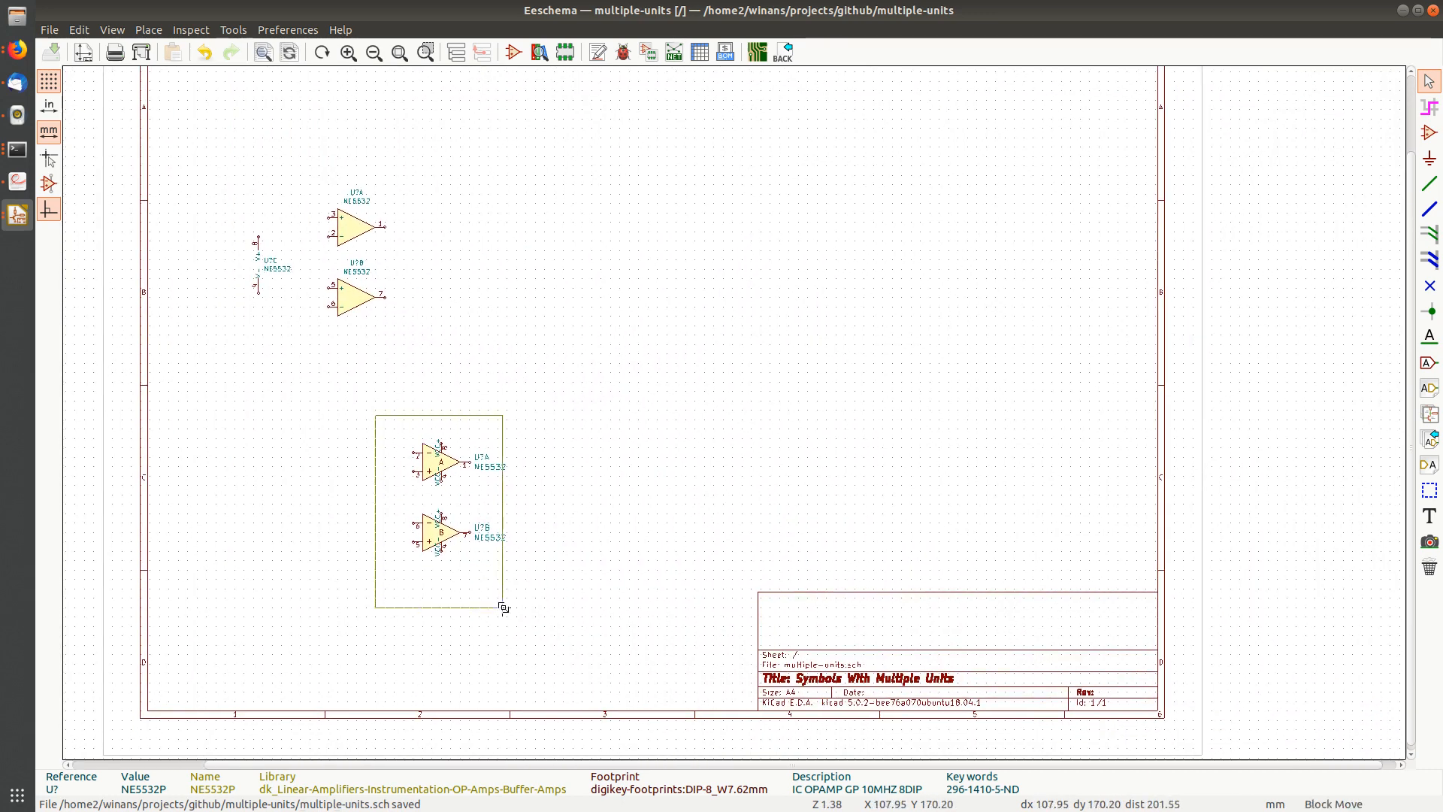
pyautogui.click(414, 596)
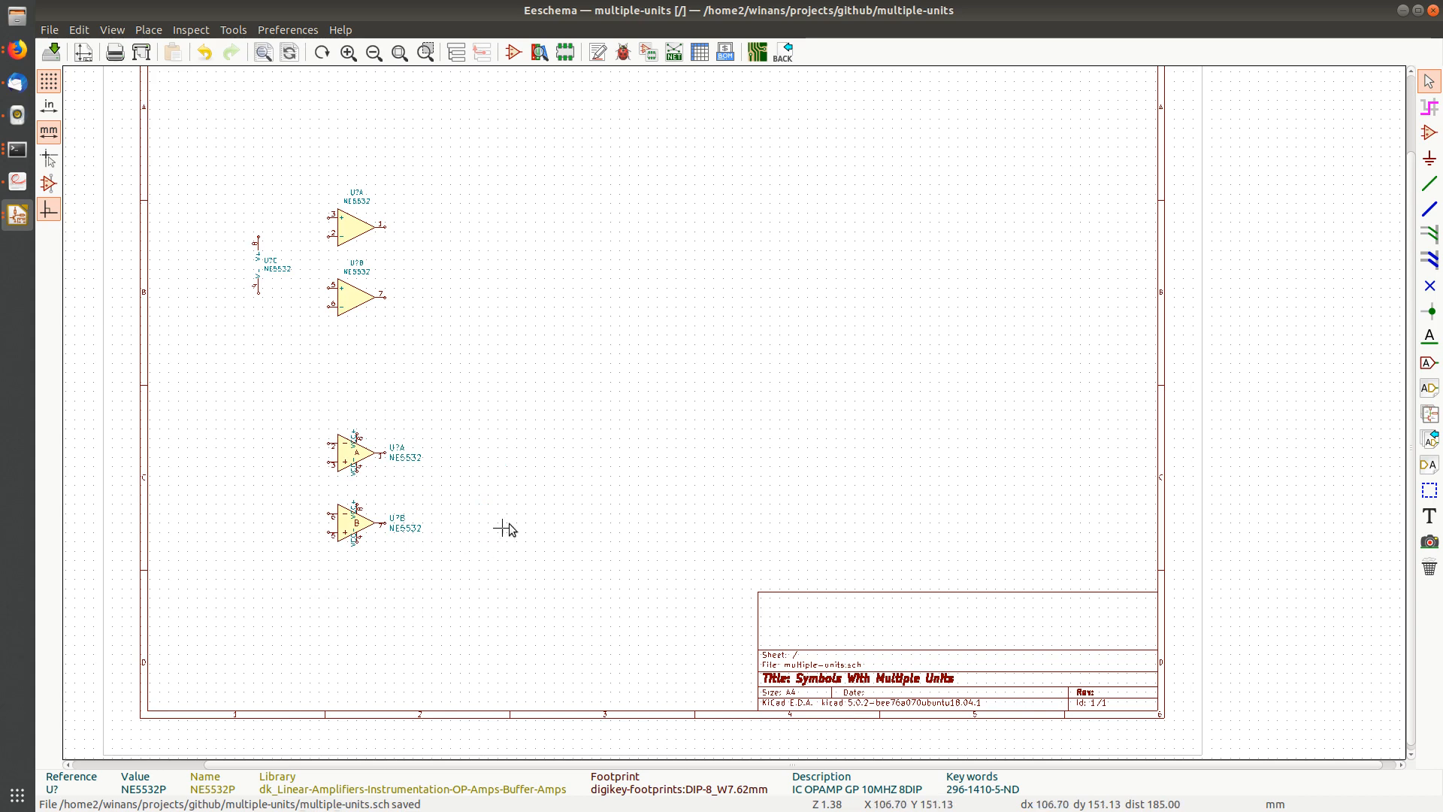
# Annotate the entire schematic, resetting existing annotations, sorted by Y position, with numbering after sheet number X 100.
pyautogui.click(605, 56)
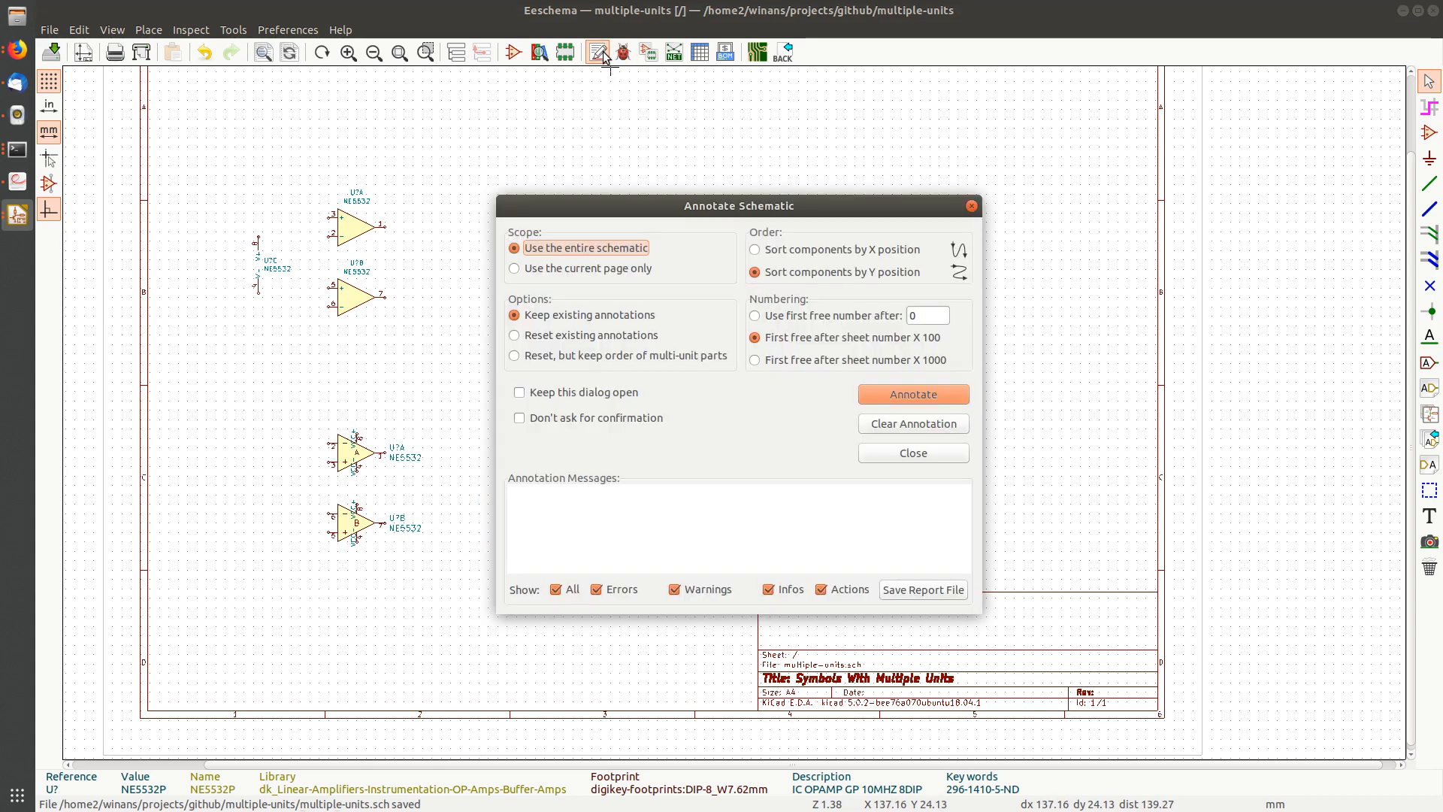
pyautogui.click(588, 336)
pyautogui.click(895, 394)
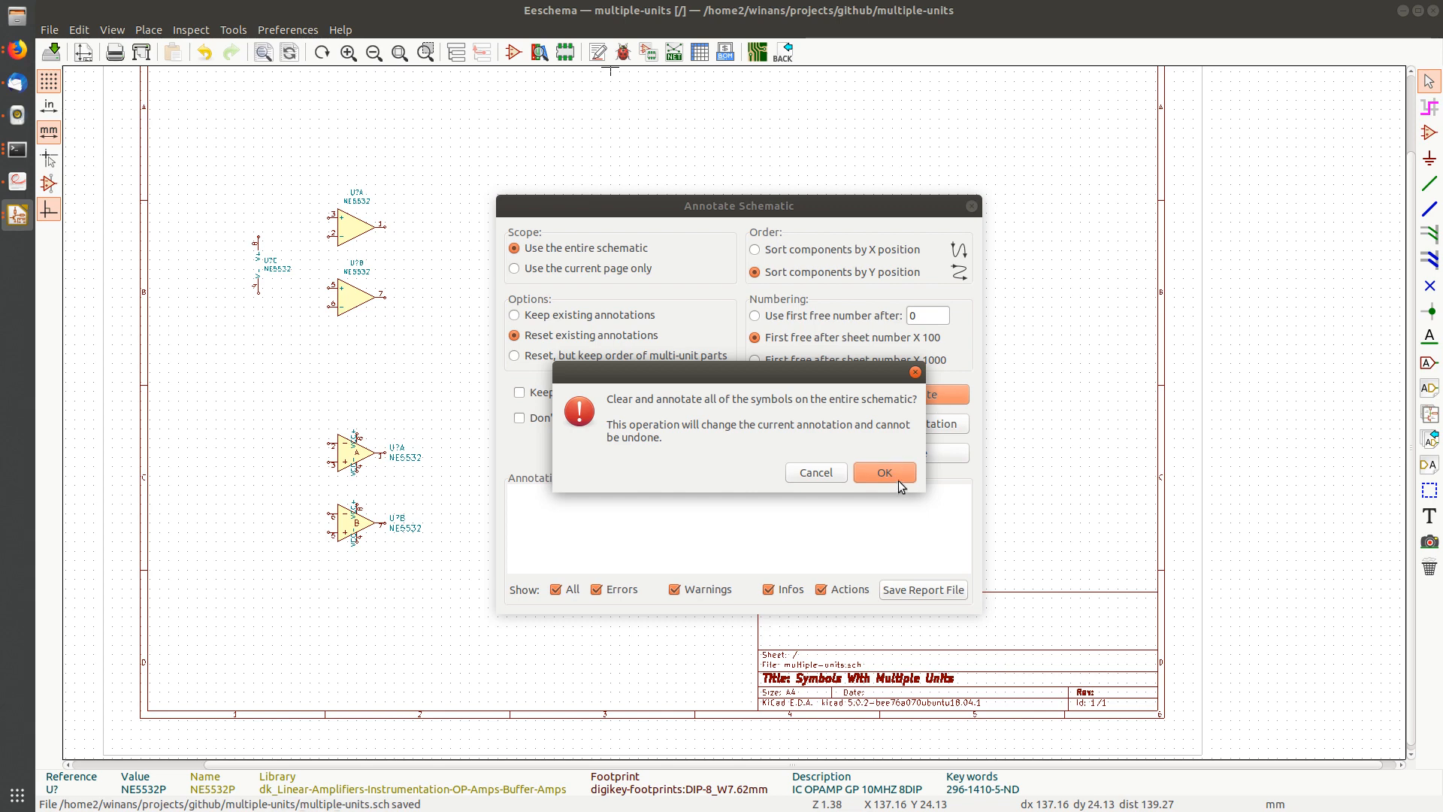
pyautogui.click(892, 474)
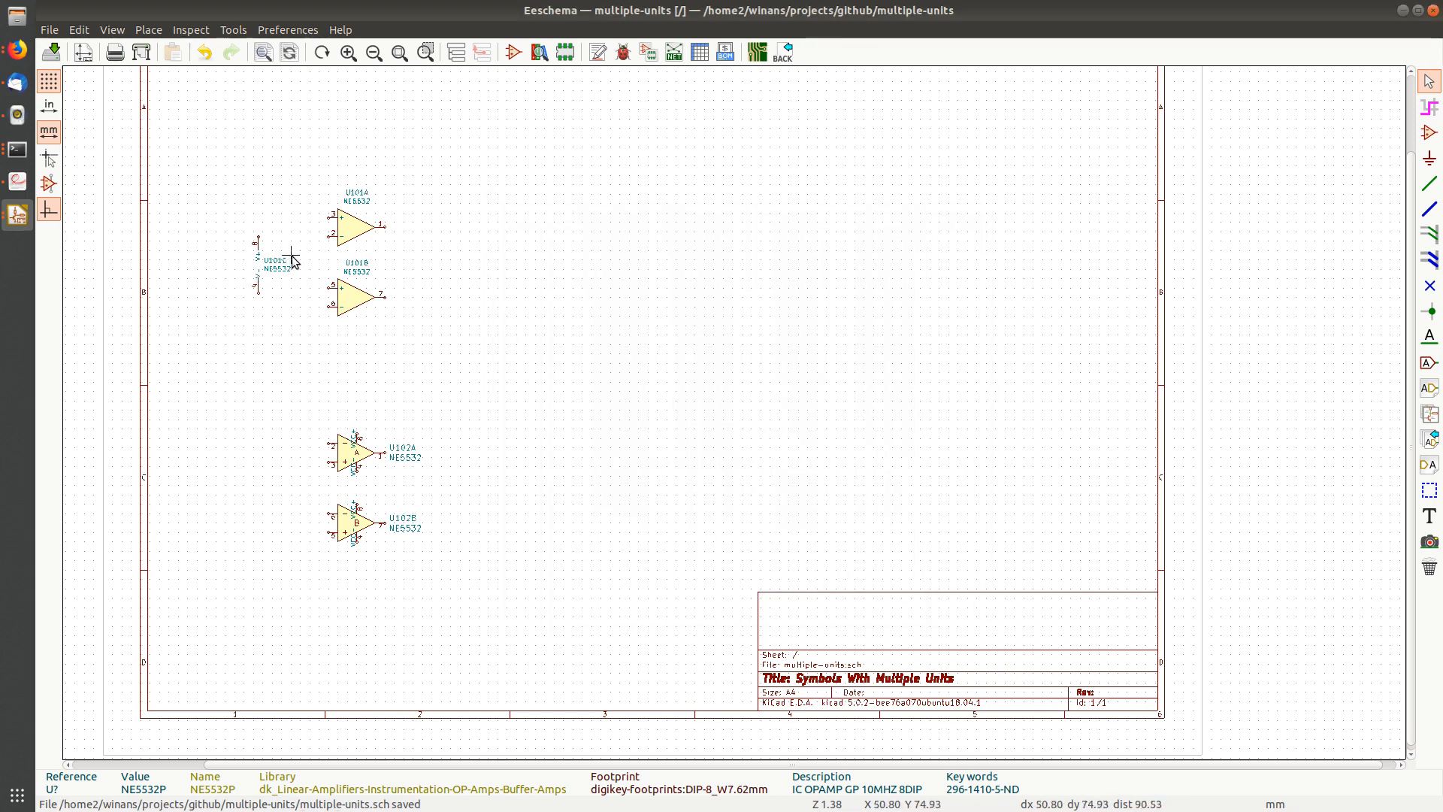
# Examine the annotated references on the upper three-unit NE5532 and on the lower op-amp pair.
pyautogui.scroll(4, 314, 263)
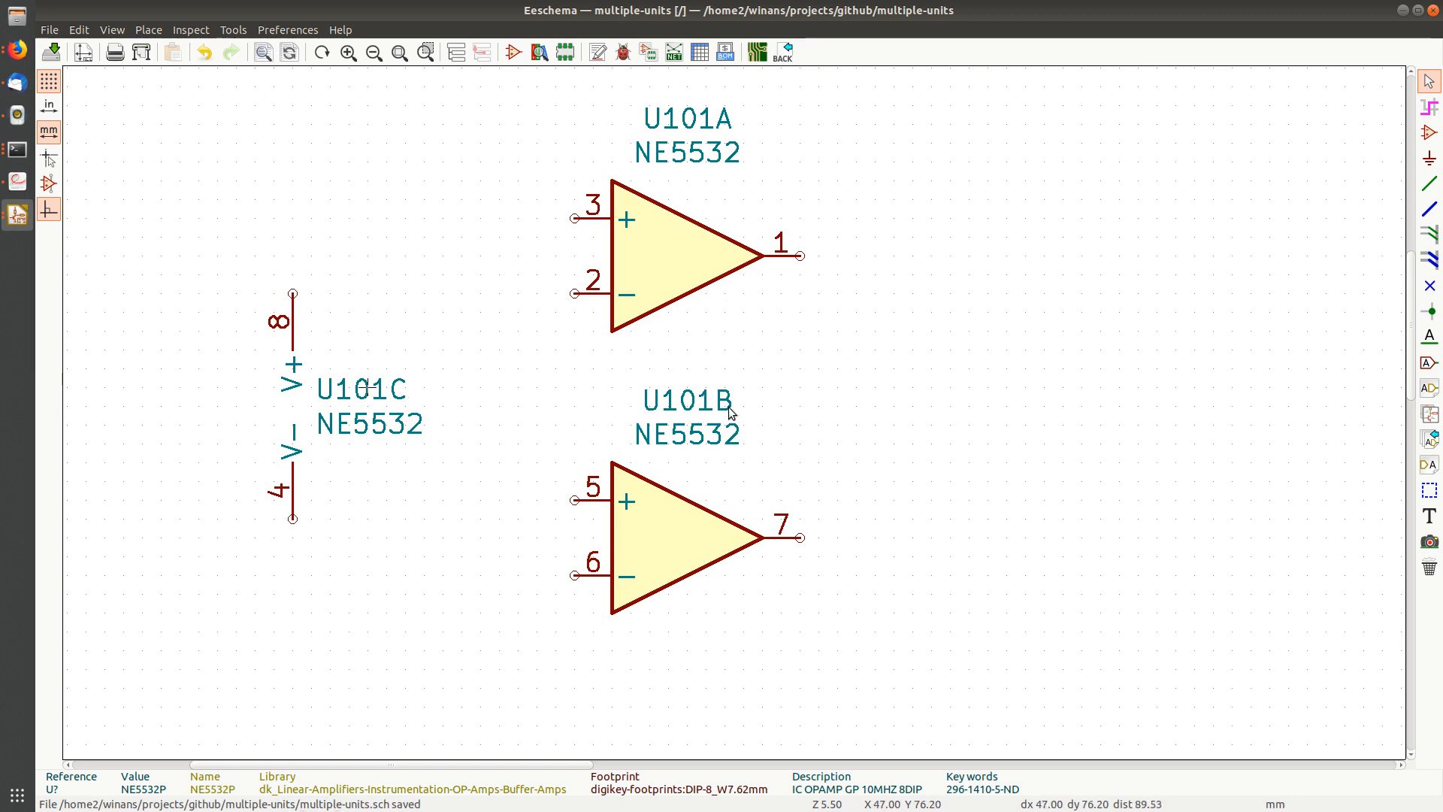
pyautogui.scroll(-4, 880, 460)
pyautogui.moveTo(880, 460); pyautogui.dragTo(673, 283, button='middle')
pyautogui.scroll(3, 614, 390)
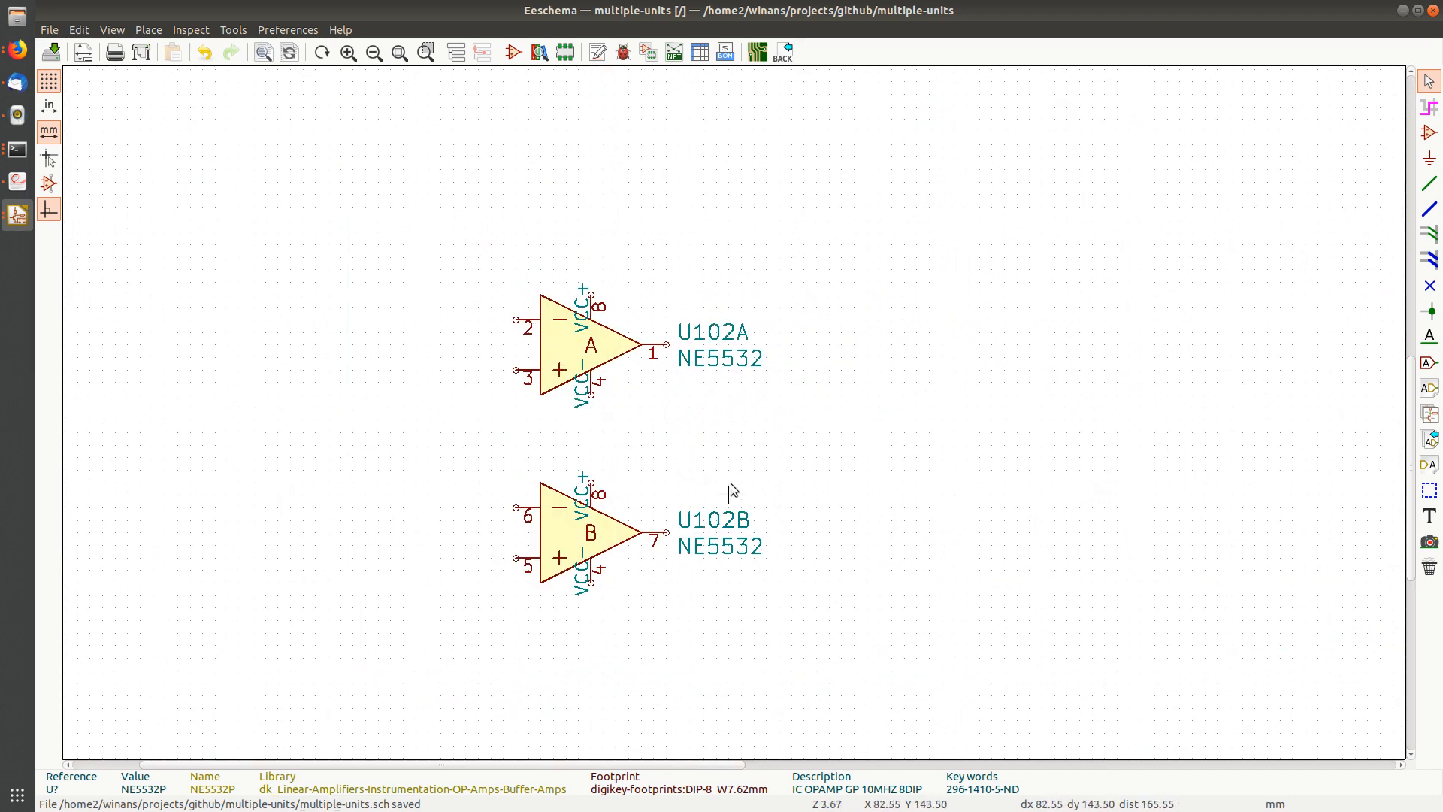
pyautogui.scroll(-6, 740, 470)
pyautogui.scroll(1, 702, 374)
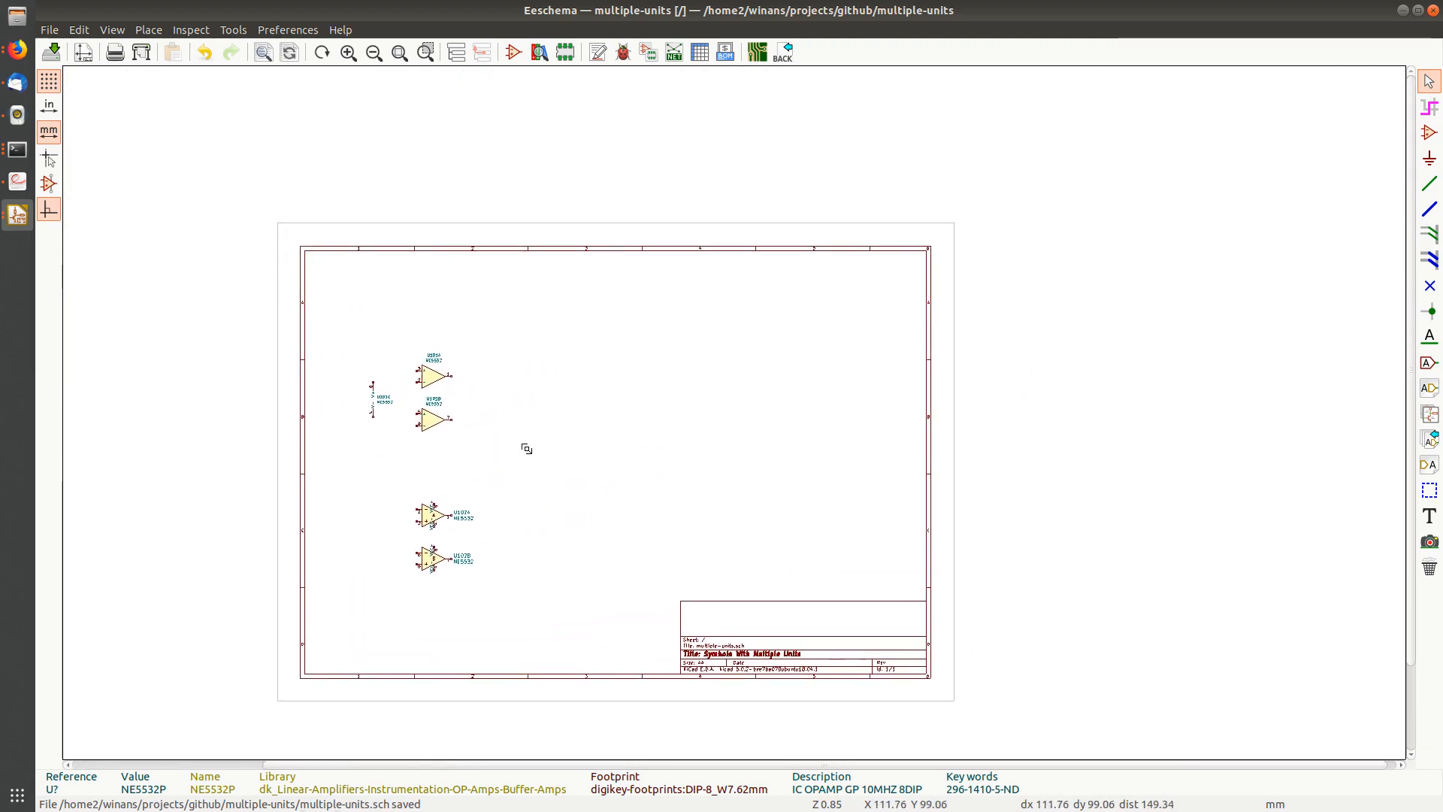
pyautogui.scroll(1, 731, 413)
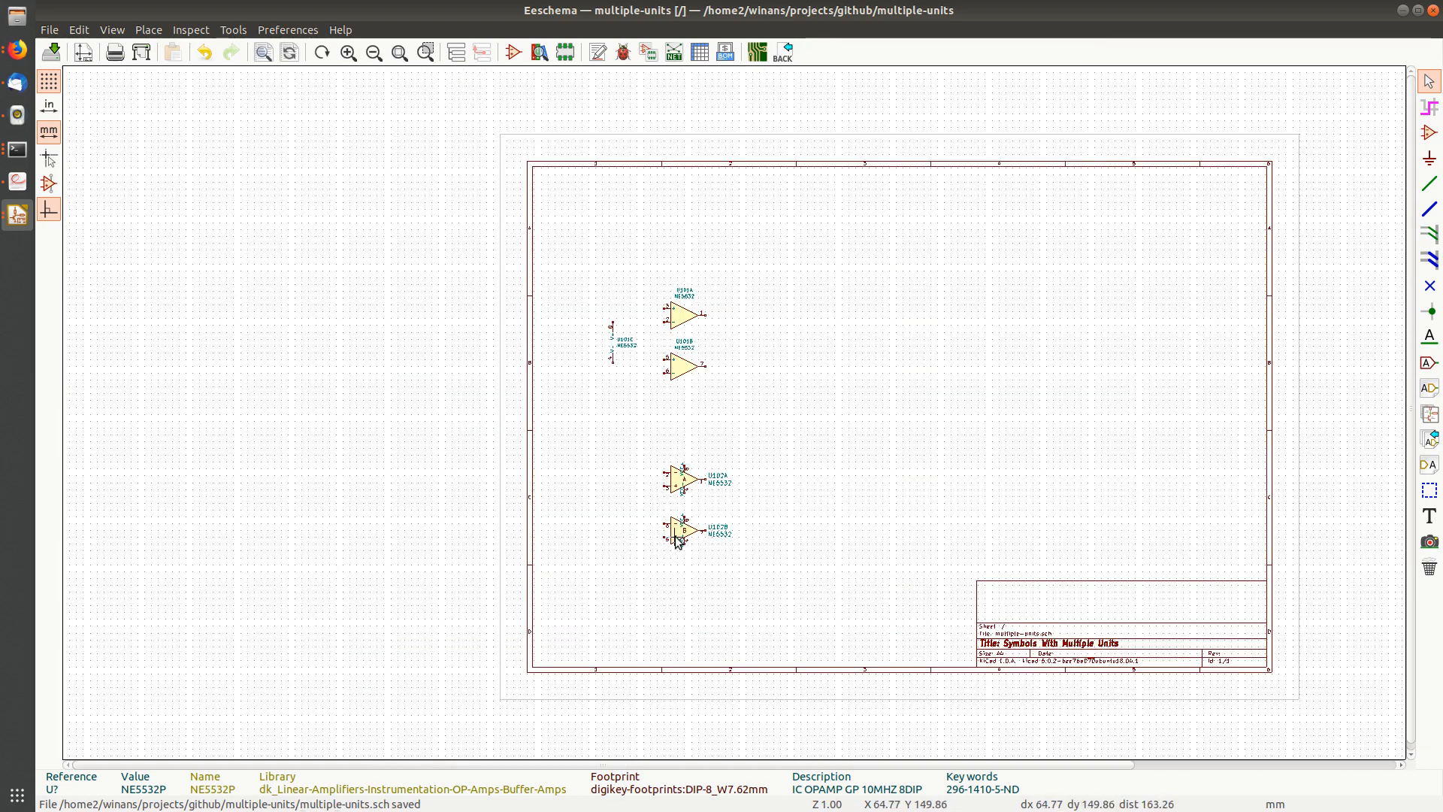
# Try placing unit U102B above and to the right of the upper op-amp pair, and undo the move.
pyautogui.moveTo(678, 539); pyautogui.dragTo(819, 246)
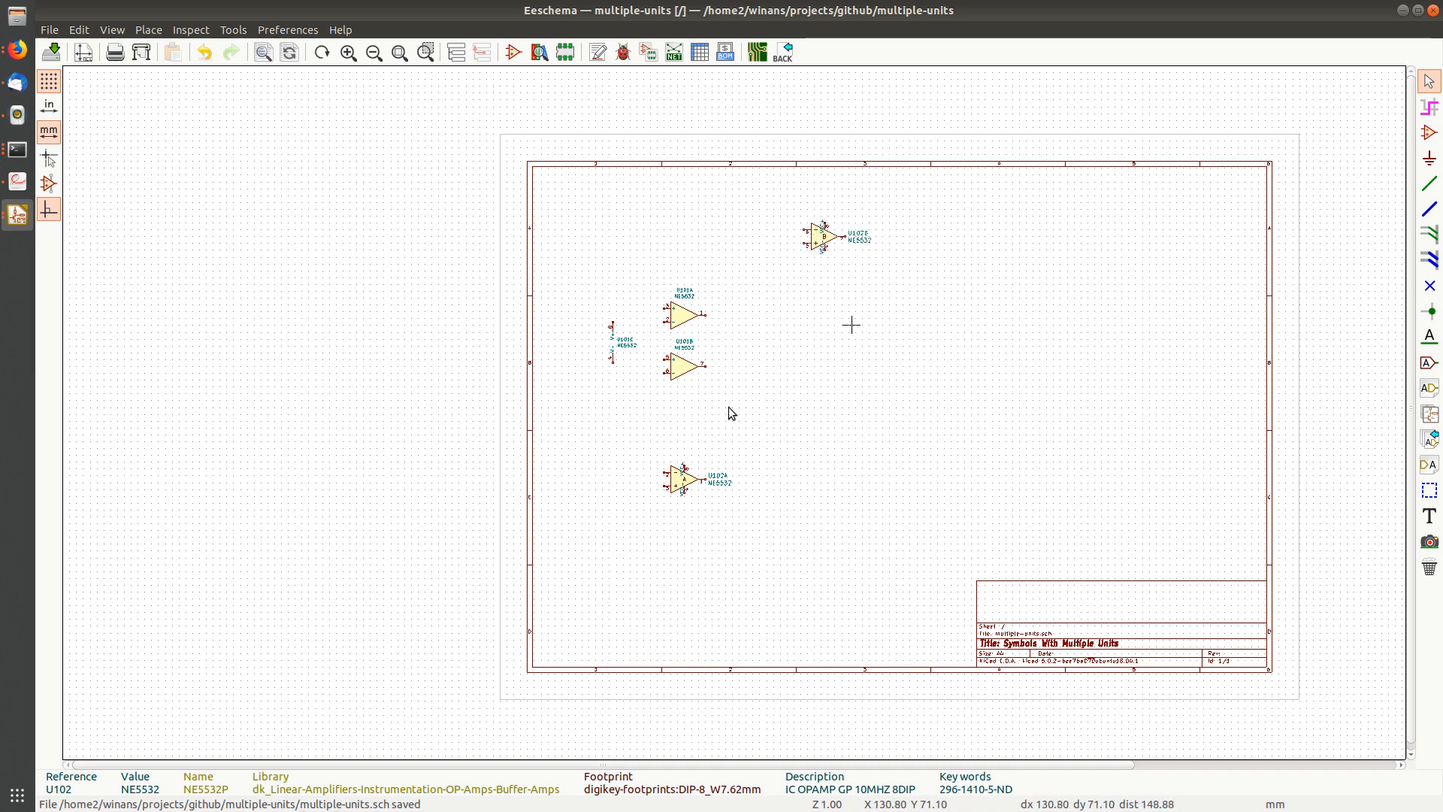
pyautogui.scroll(3, 728, 407)
pyautogui.moveTo(606, 352); pyautogui.dragTo(586, 351, button='middle')
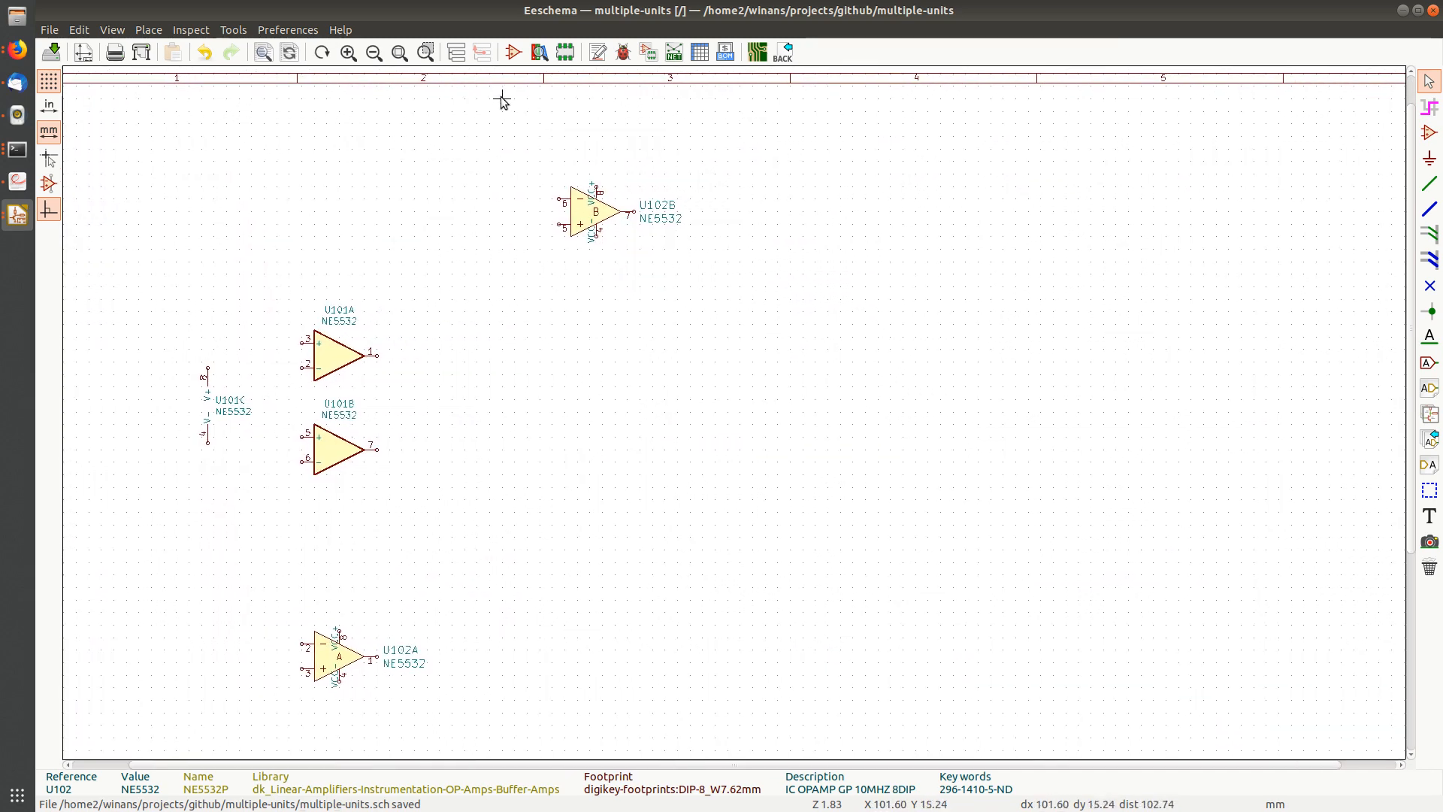
pyautogui.hotkey('ctrl', 'z')
pyautogui.scroll(-1, 583, 363)
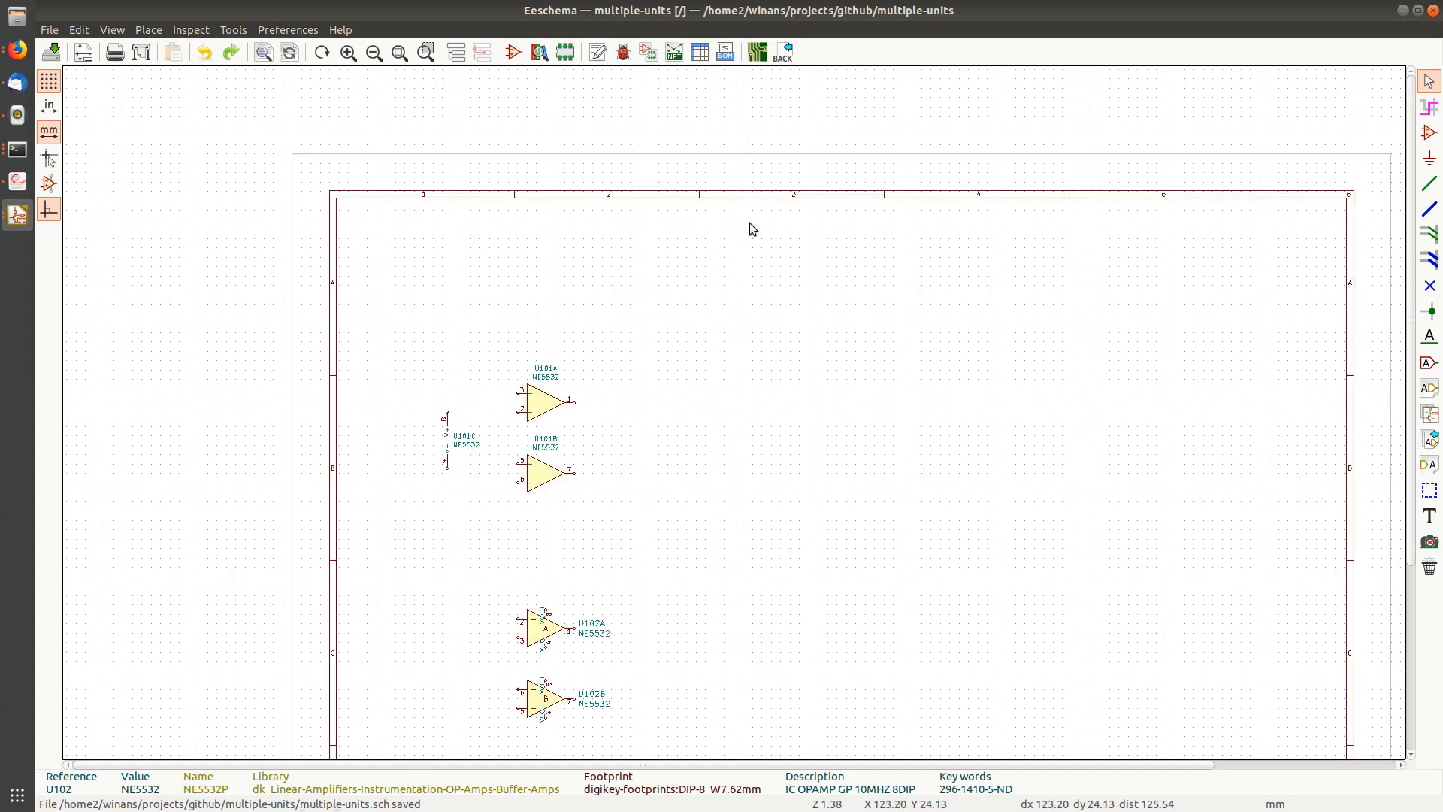
# Rerun the annotation of the entire schematic twice with existing annotations reset.
pyautogui.click(597, 53)
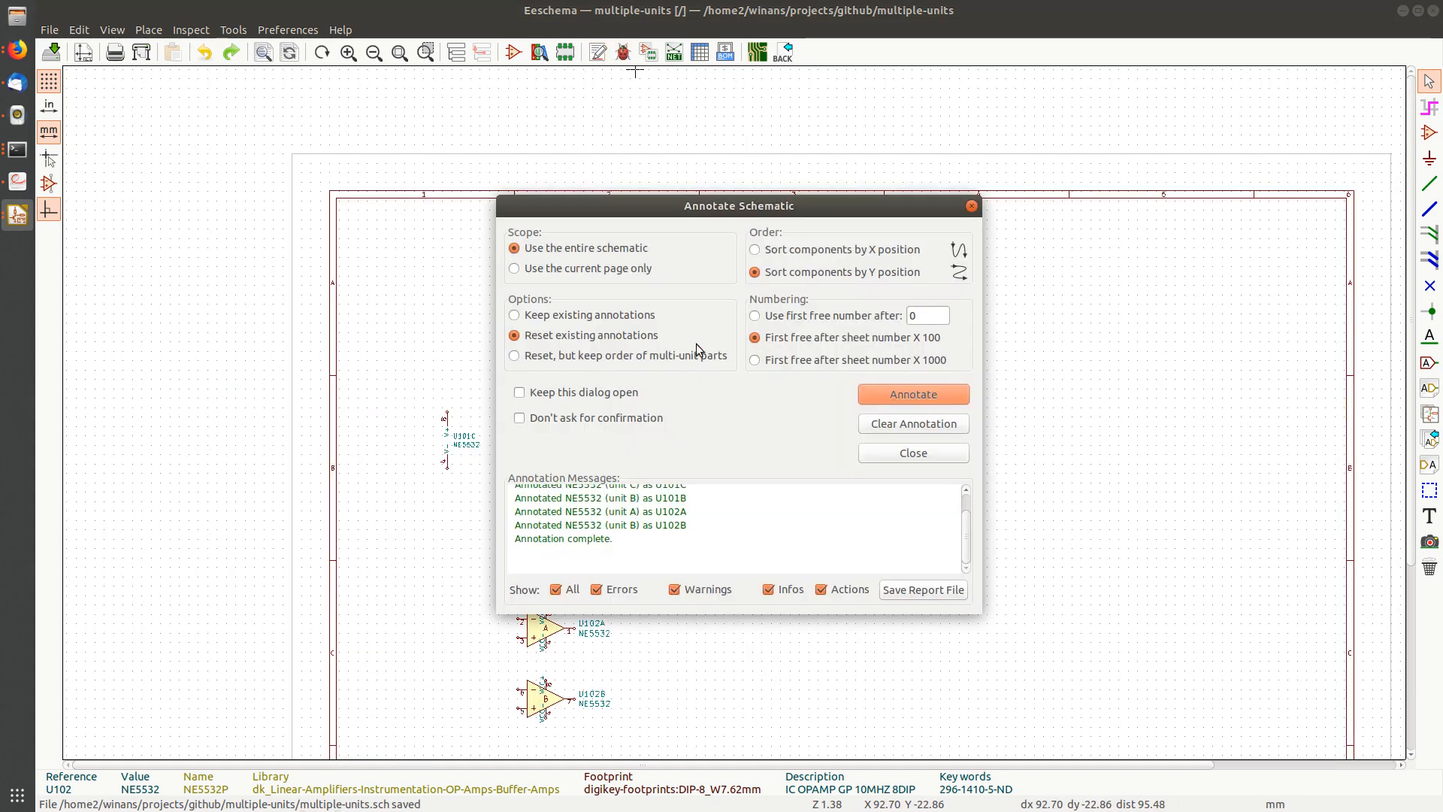
pyautogui.click(518, 335)
pyautogui.click(904, 395)
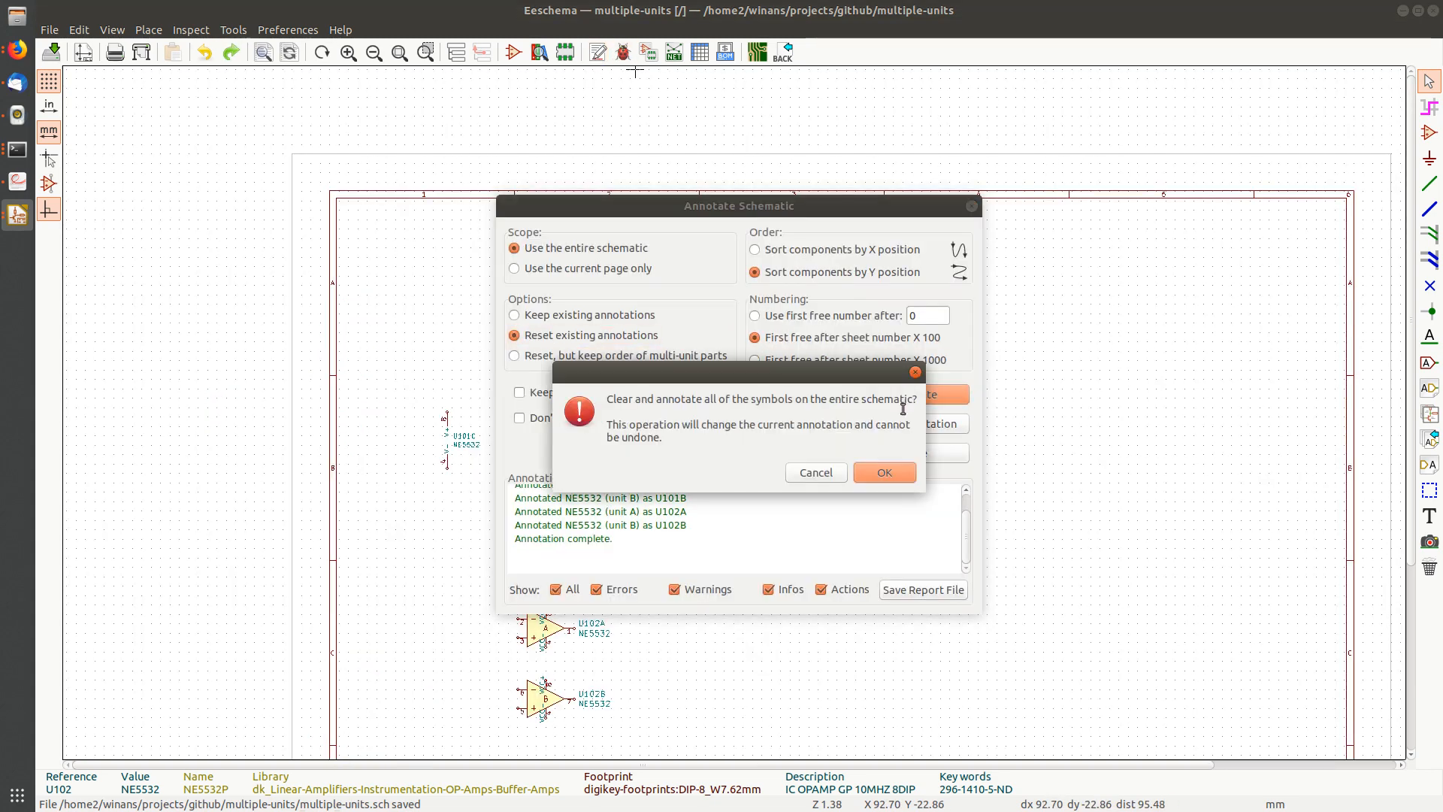
pyautogui.click(895, 474)
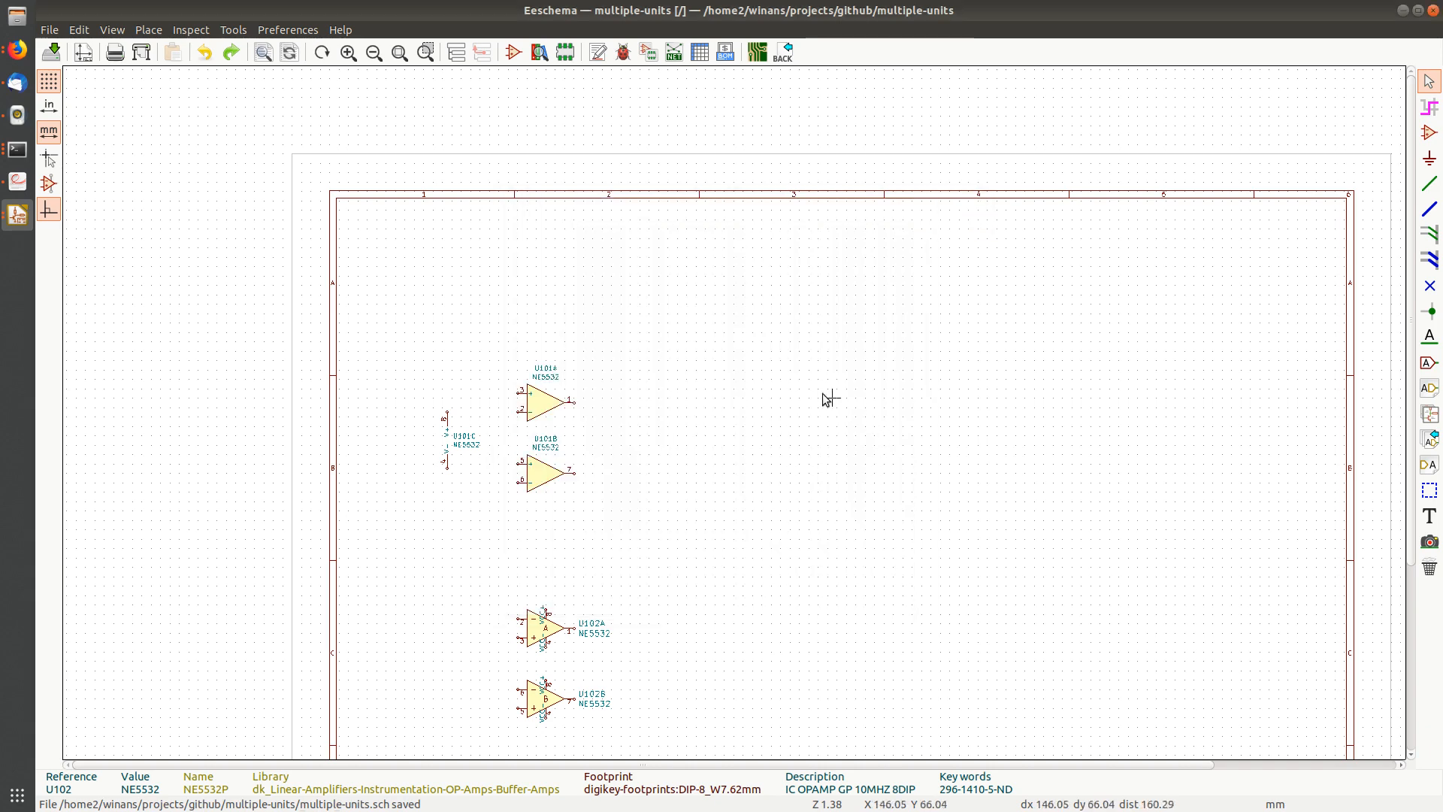
pyautogui.click(597, 50)
pyautogui.click(908, 393)
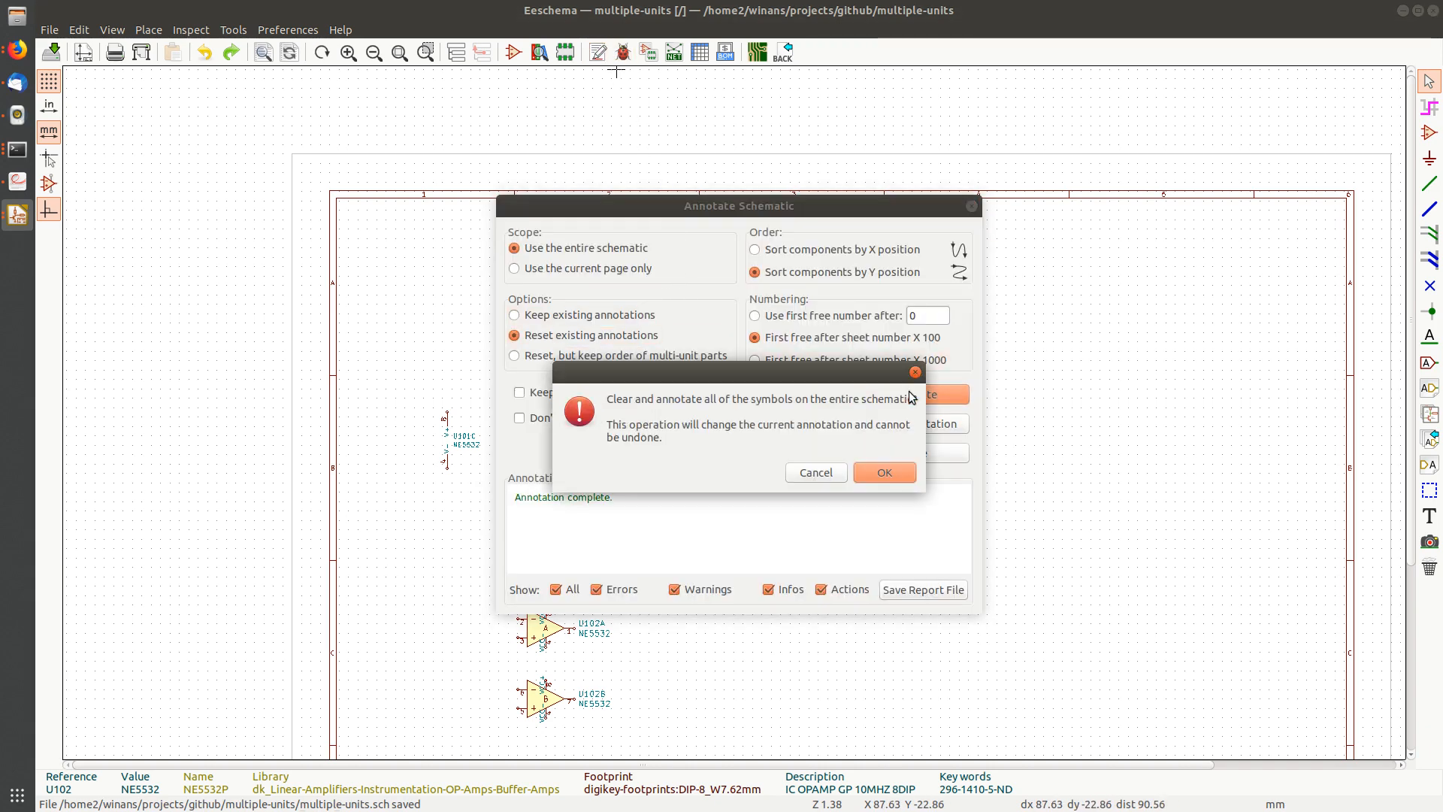
pyautogui.click(887, 472)
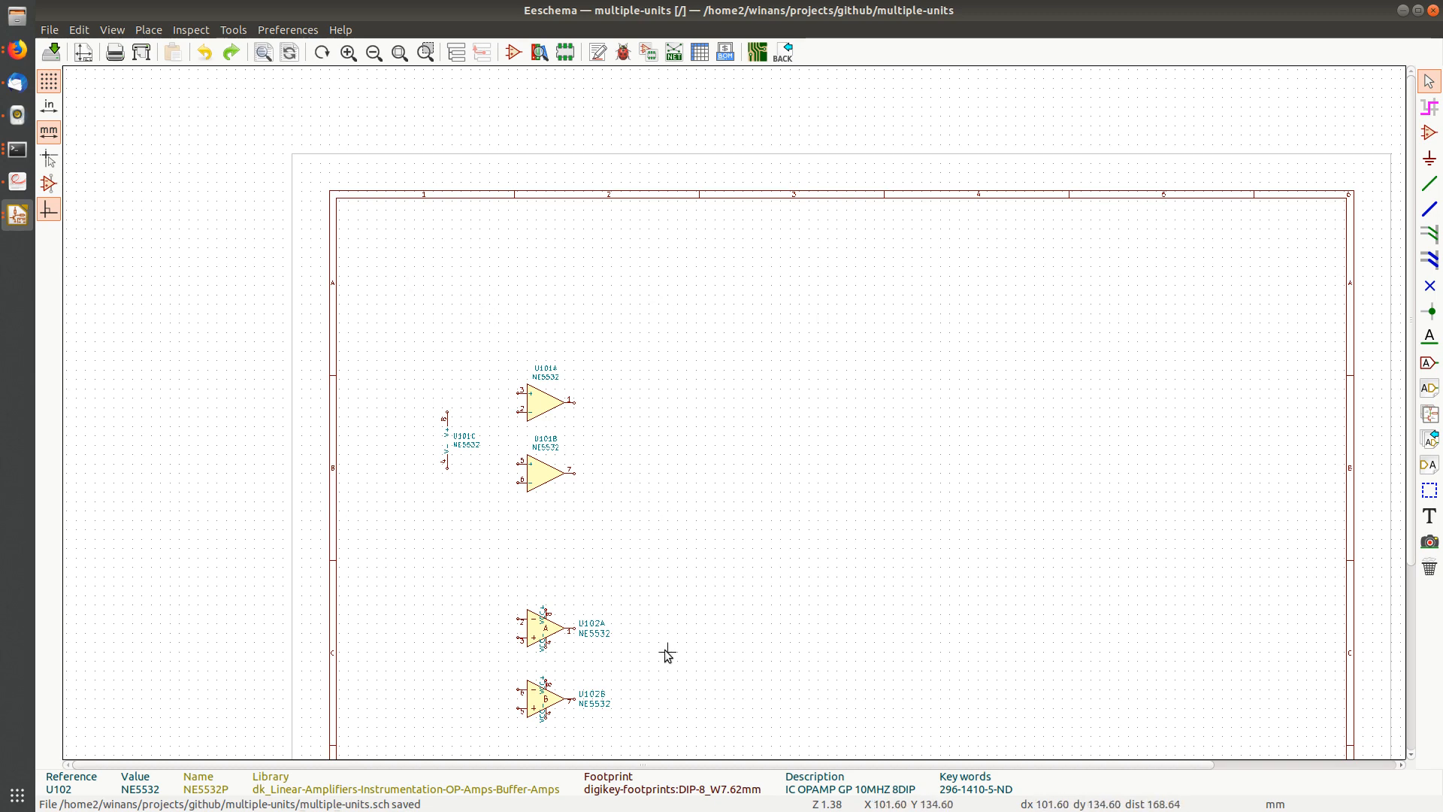
# Move unit U102B to open space above and to the right of the upper op-amp pair.
pyautogui.scroll(-1, 669, 527)
pyautogui.scroll(-4, 669, 528)
pyautogui.scroll(4, 641, 474)
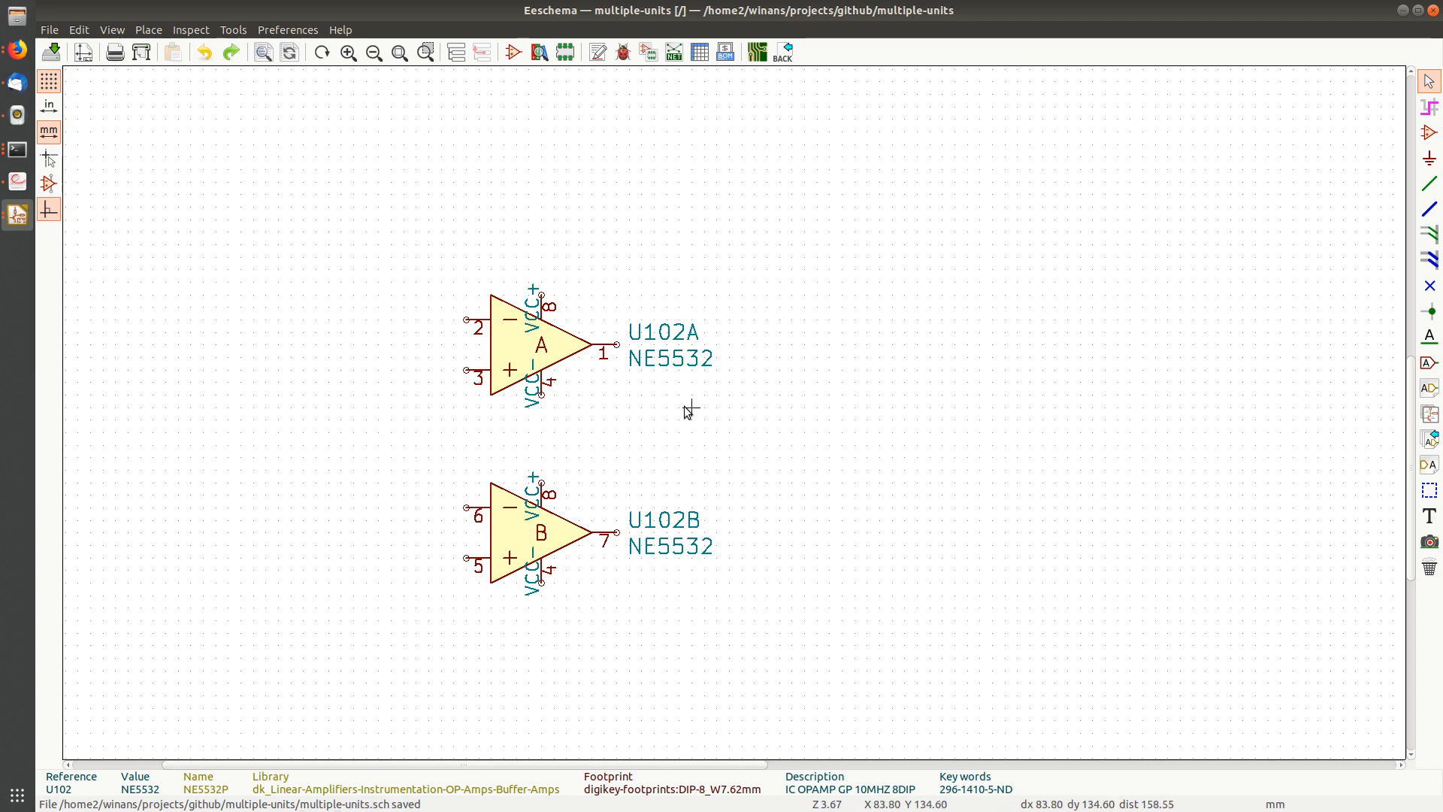
pyautogui.scroll(-5, 687, 411)
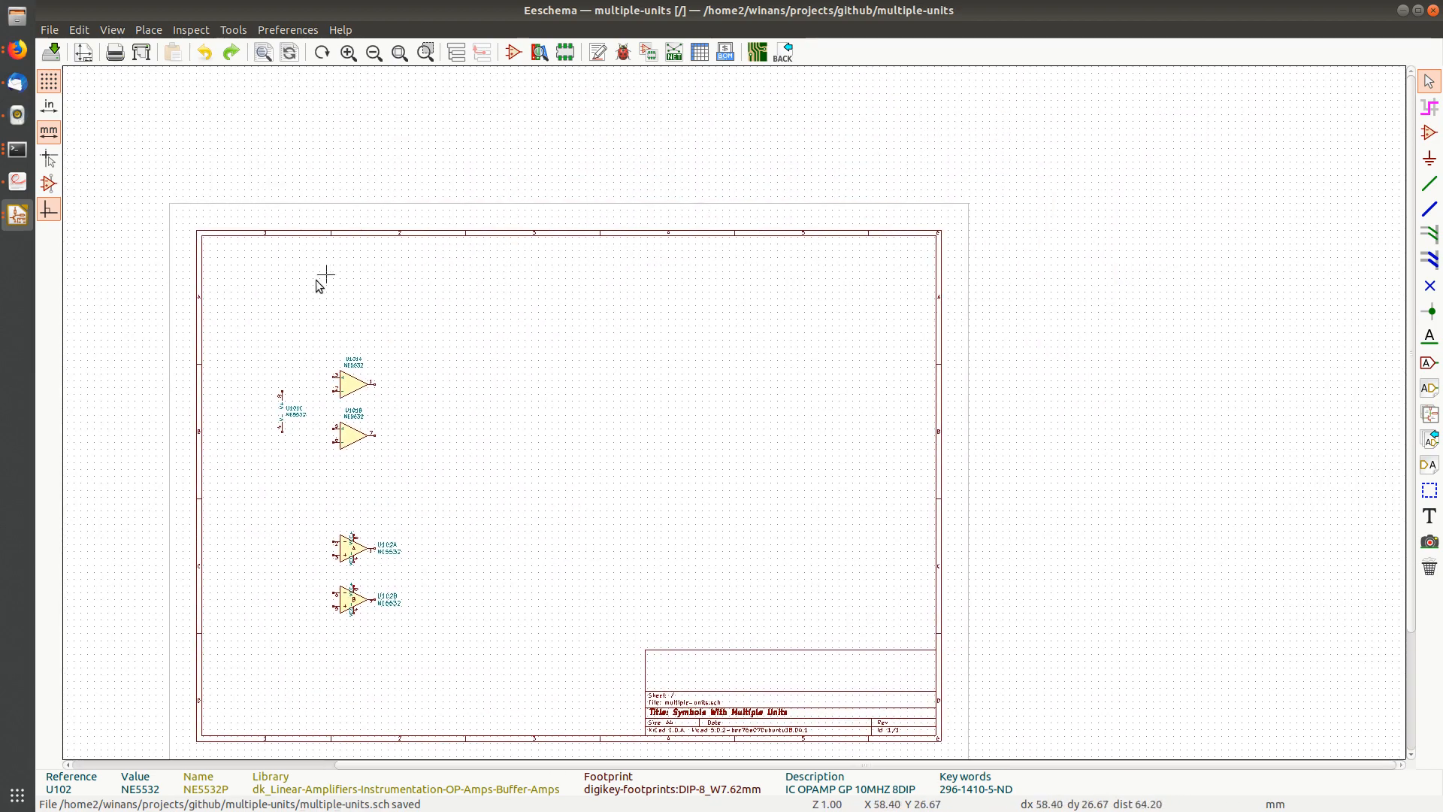
pyautogui.moveTo(355, 606); pyautogui.dragTo(498, 310)
pyautogui.scroll(3, 490, 302)
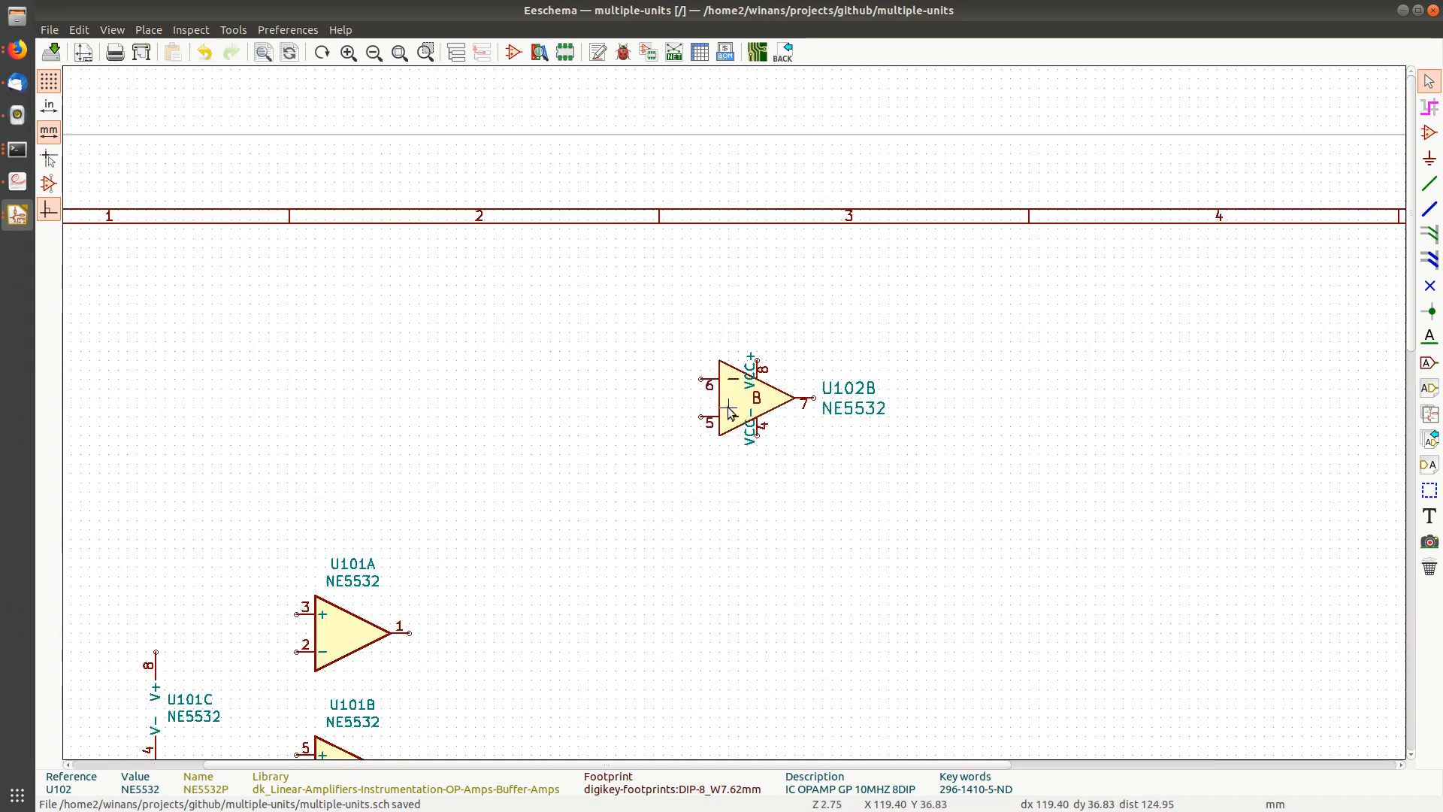
# Move unit U102A up to just below unit U101B.
pyautogui.moveTo(814, 481); pyautogui.dragTo(857, 240, button='middle')
pyautogui.scroll(-2, 858, 245)
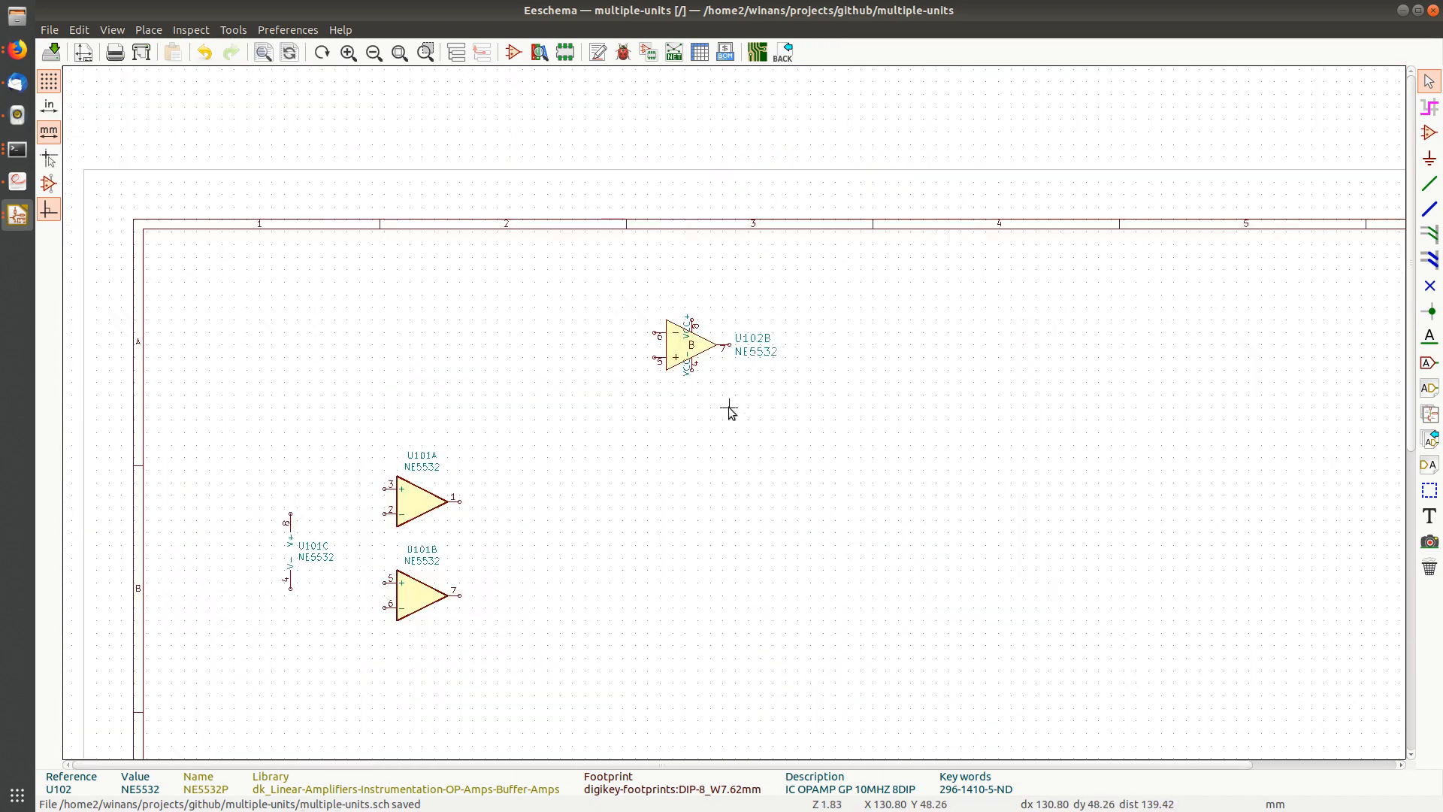
pyautogui.moveTo(712, 489); pyautogui.dragTo(673, 363, button='middle')
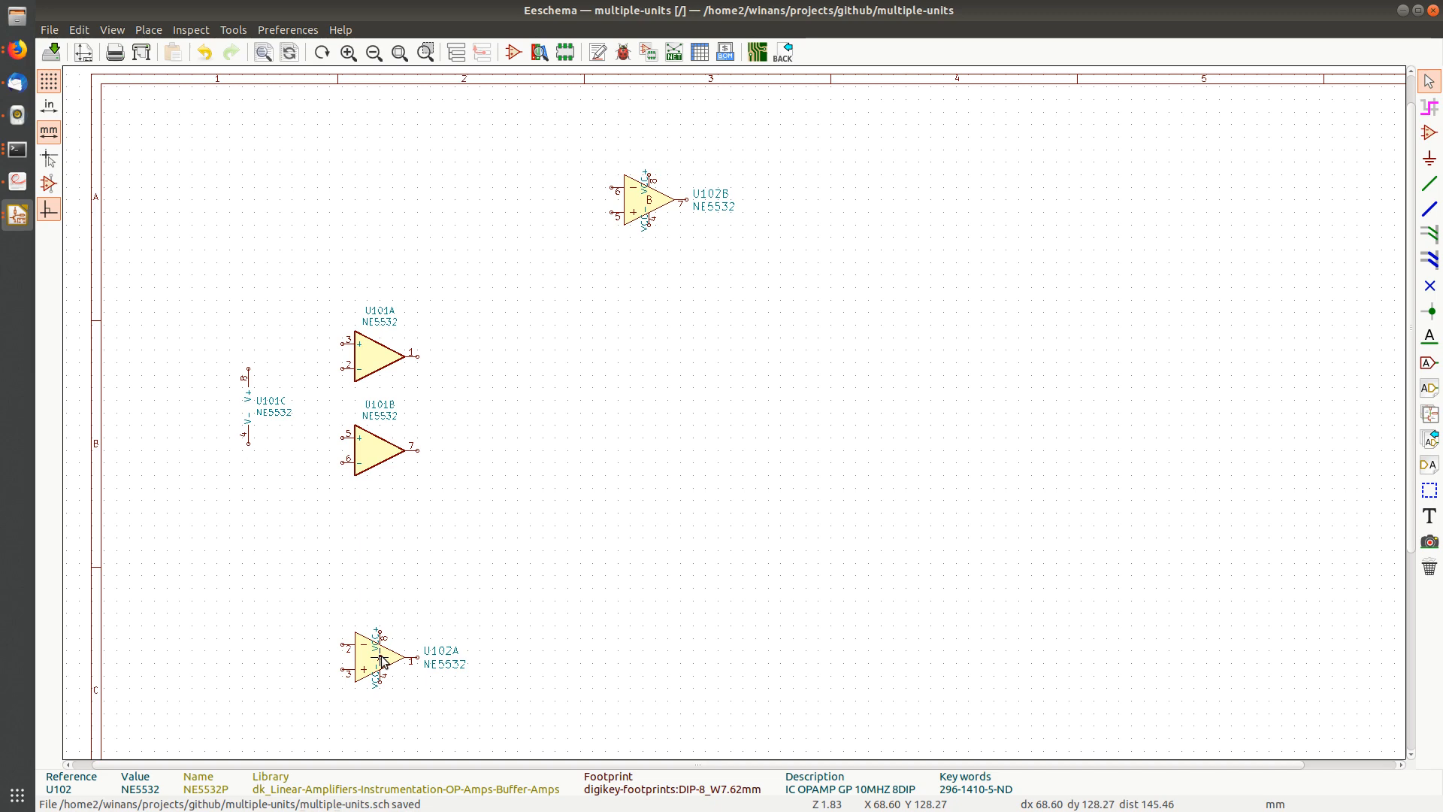
pyautogui.moveTo(384, 661); pyautogui.dragTo(377, 541)
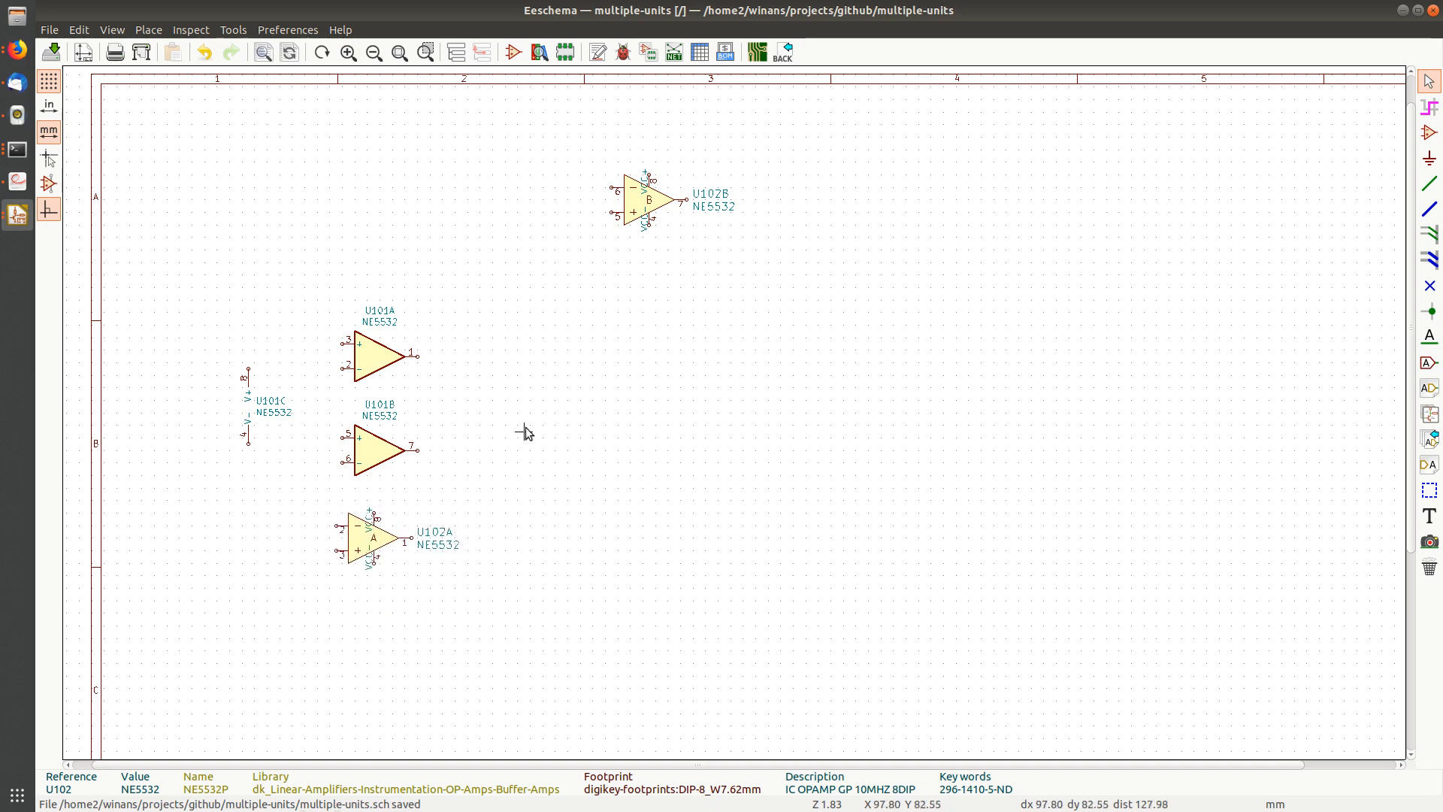
# Reannotate the entire schematic by Y position with existing annotations reset, using the rearranged op-amp units.
pyautogui.scroll(2, 622, 412)
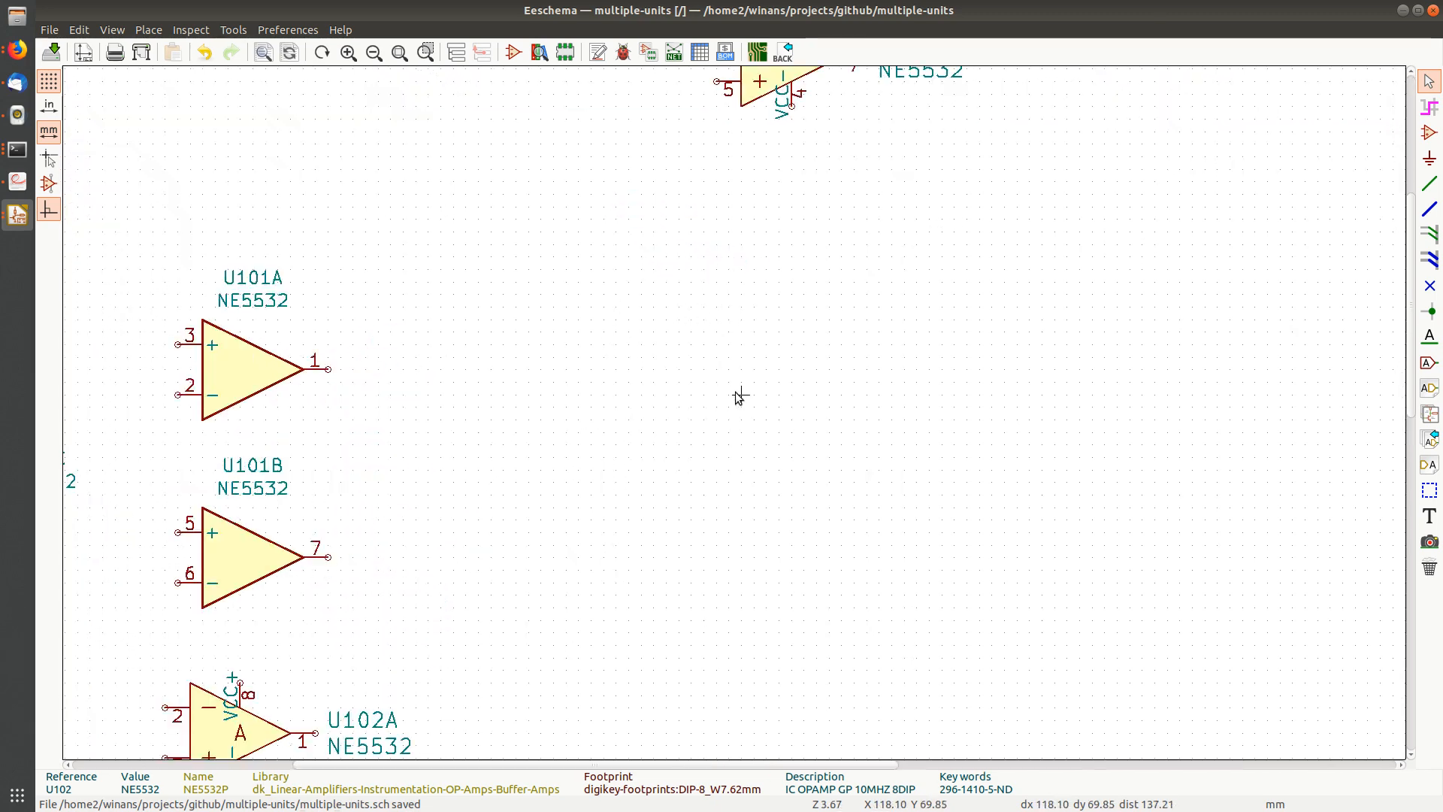
pyautogui.moveTo(748, 408); pyautogui.dragTo(785, 362, button='middle')
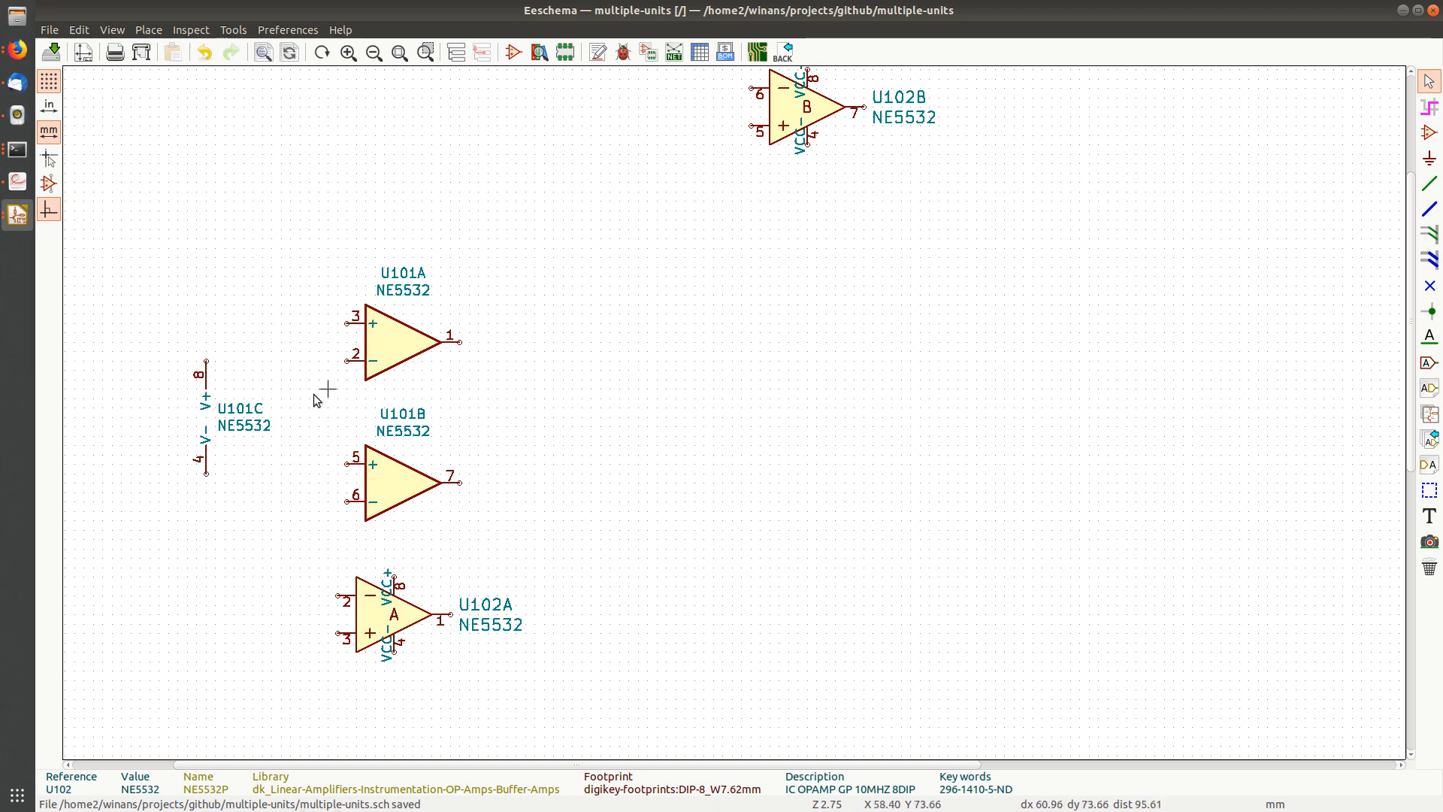
pyautogui.click(598, 52)
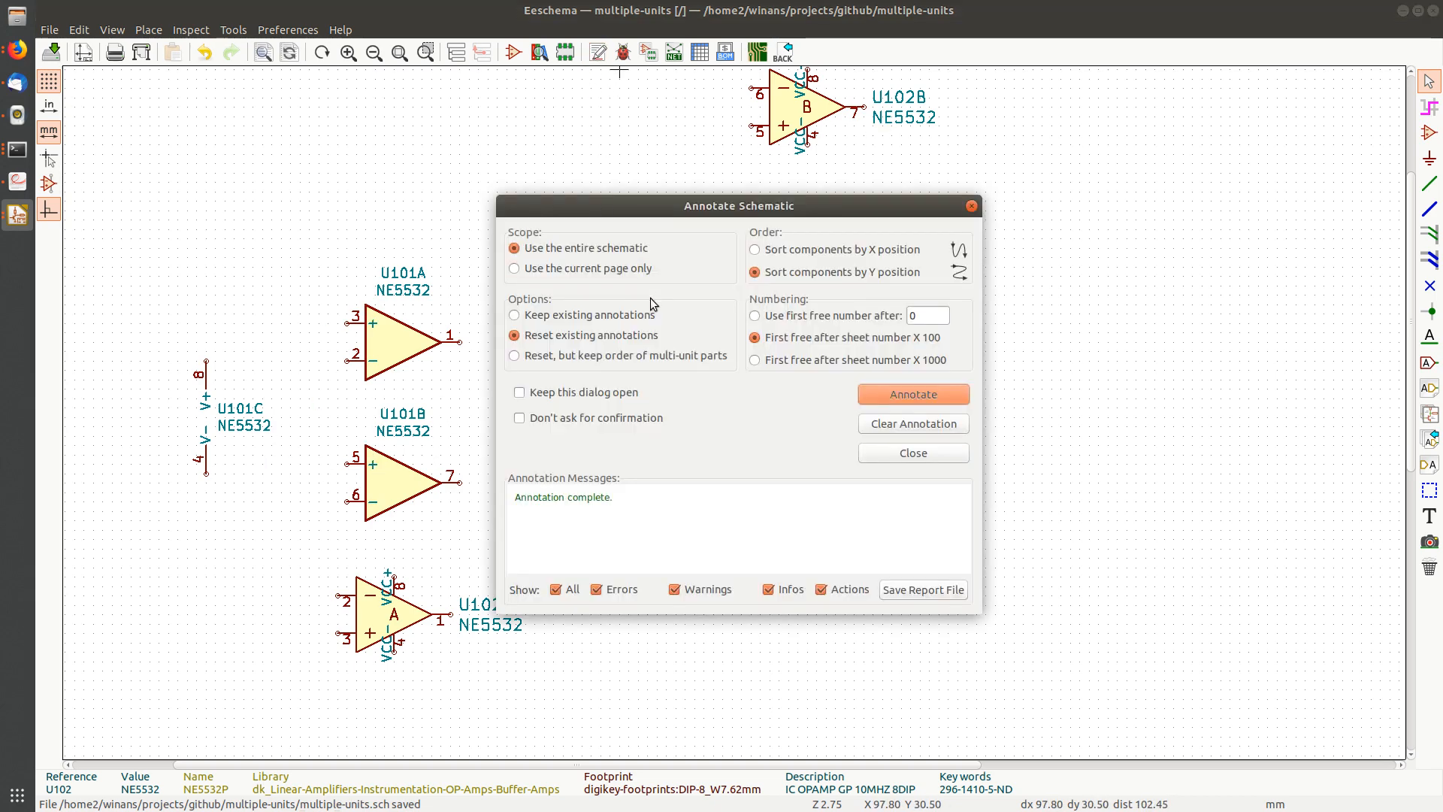
pyautogui.moveTo(692, 208); pyautogui.dragTo(832, 255)
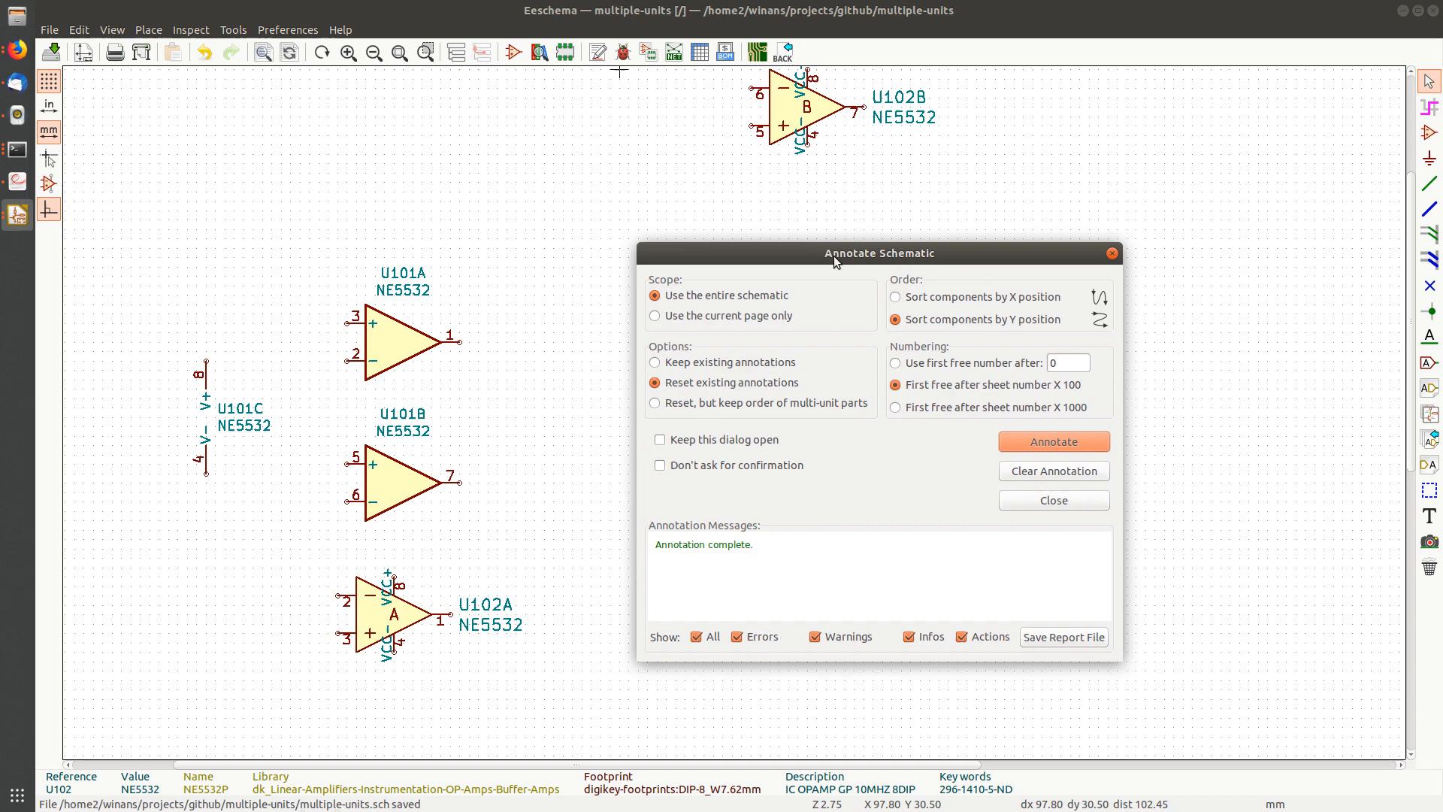
pyautogui.click(1076, 434)
pyautogui.click(1029, 517)
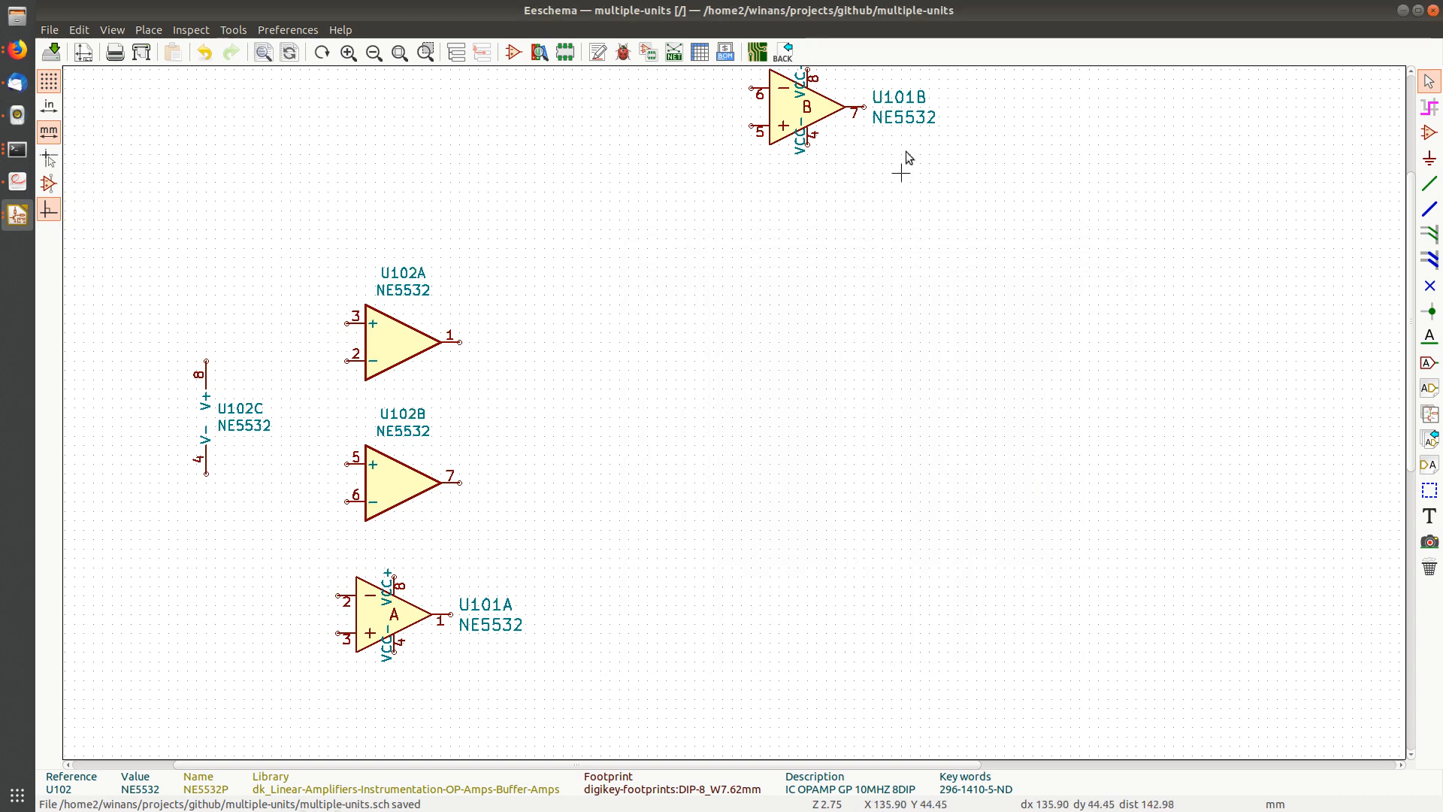
# Move unit U101A to directly below unit U101B so the pair stands together.
pyautogui.moveTo(868, 161); pyautogui.dragTo(867, 188, button='middle')
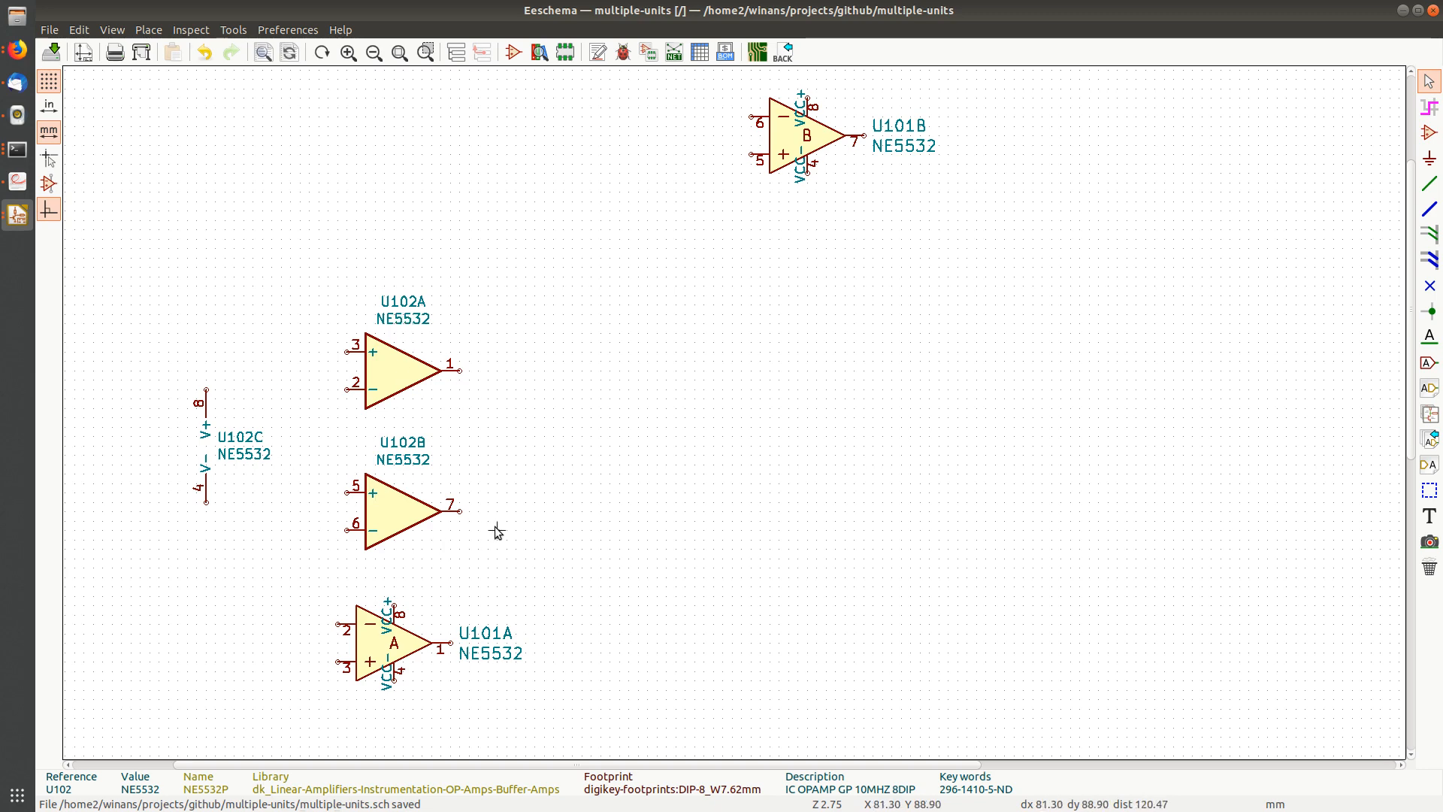
pyautogui.moveTo(511, 562); pyautogui.dragTo(441, 524, button='middle')
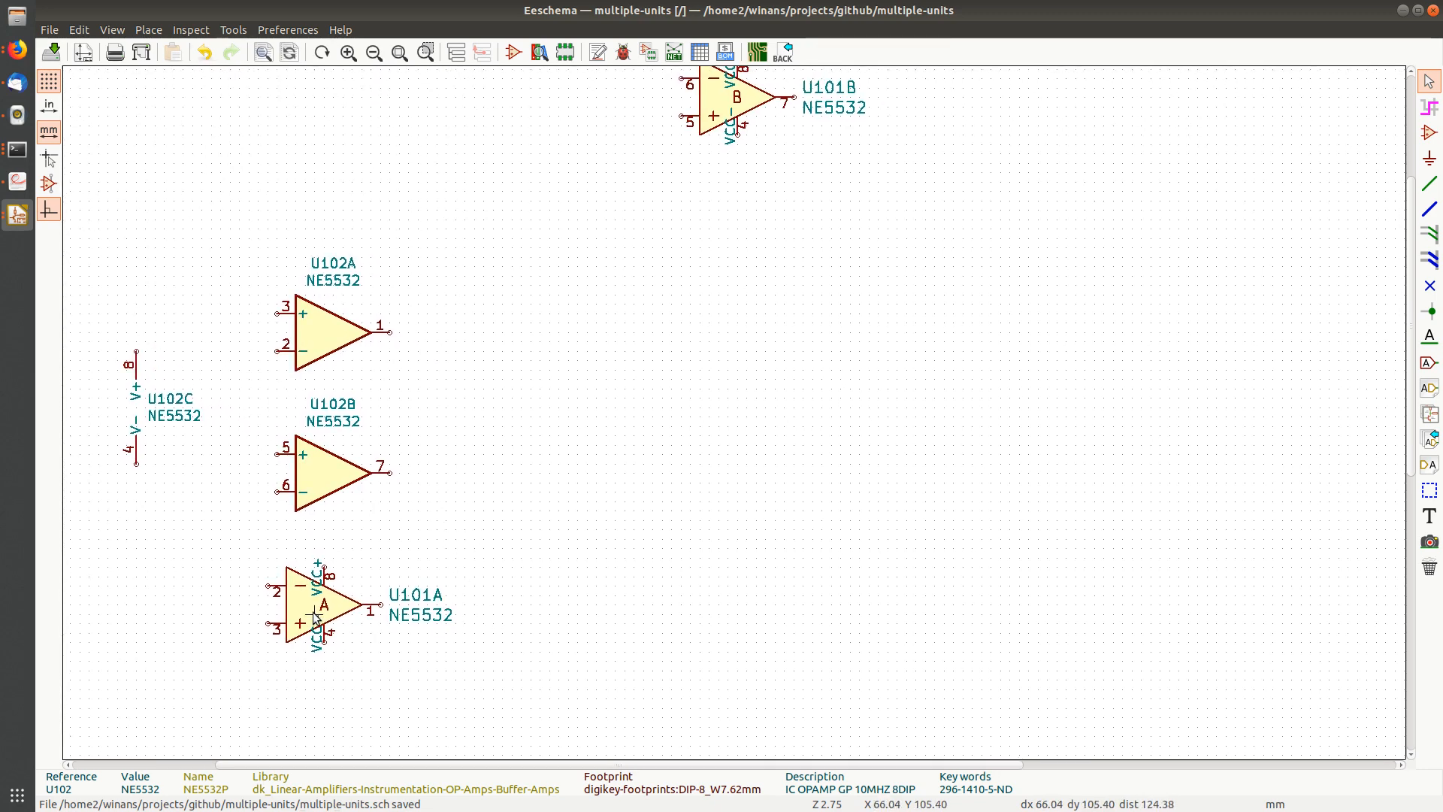
pyautogui.moveTo(314, 614); pyautogui.dragTo(727, 276)
pyautogui.moveTo(666, 295); pyautogui.dragTo(700, 383, button='middle')
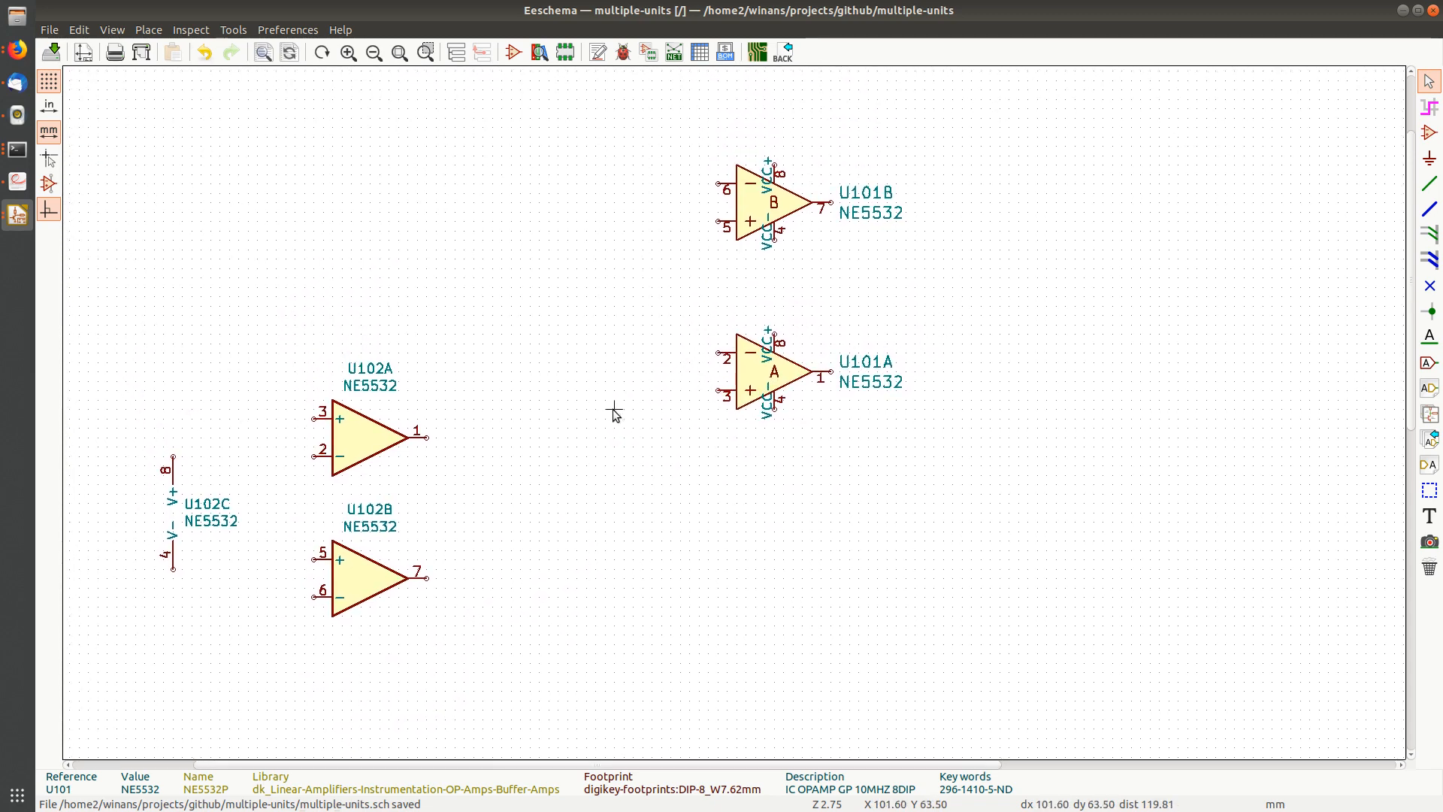
# Move the three U102 units up as a block to stand level with the U101 pair.
pyautogui.moveTo(566, 493); pyautogui.dragTo(686, 372, button='middle')
pyautogui.moveTo(198, 227); pyautogui.dragTo(593, 616)
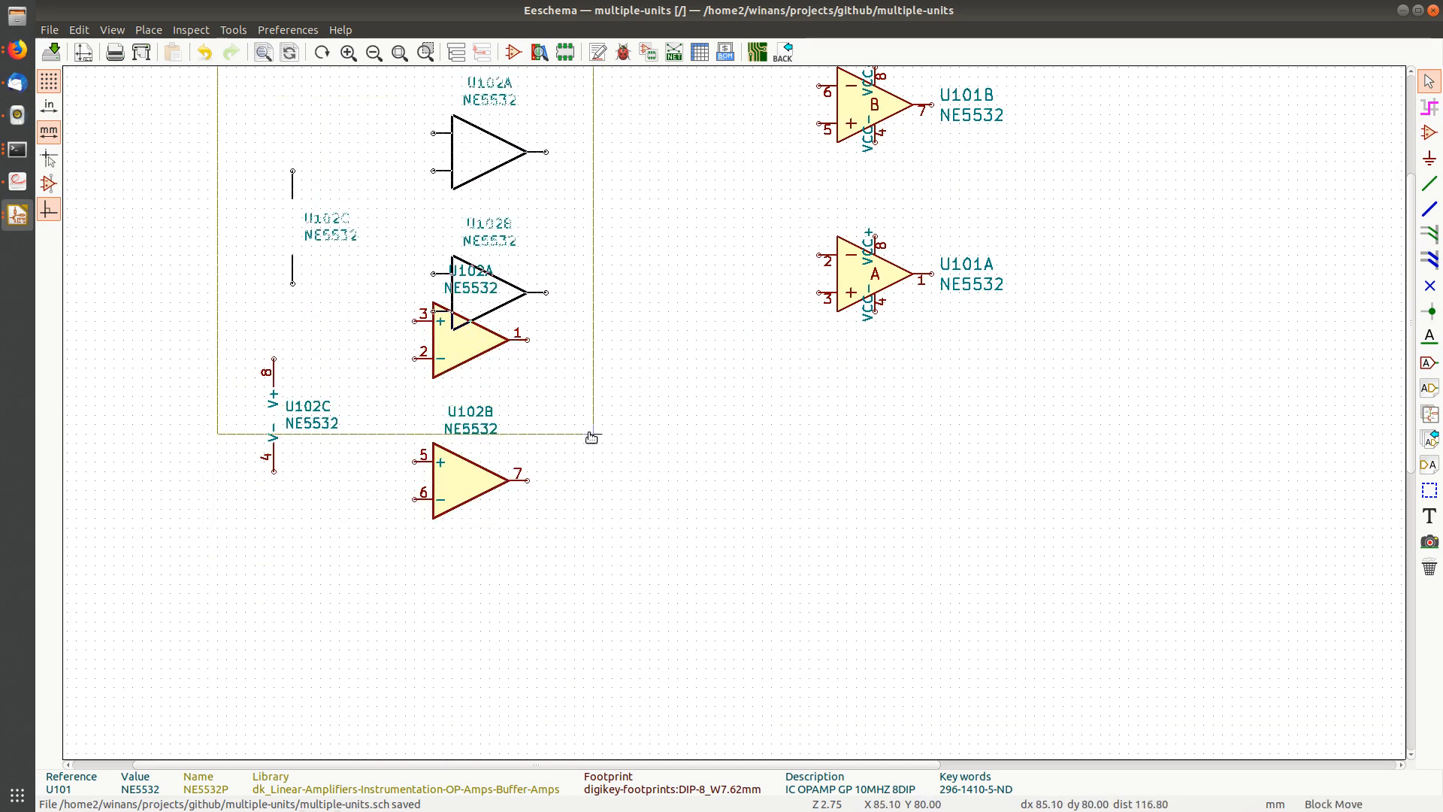
pyautogui.click(657, 385)
pyautogui.moveTo(657, 385); pyautogui.dragTo(615, 461, button='middle')
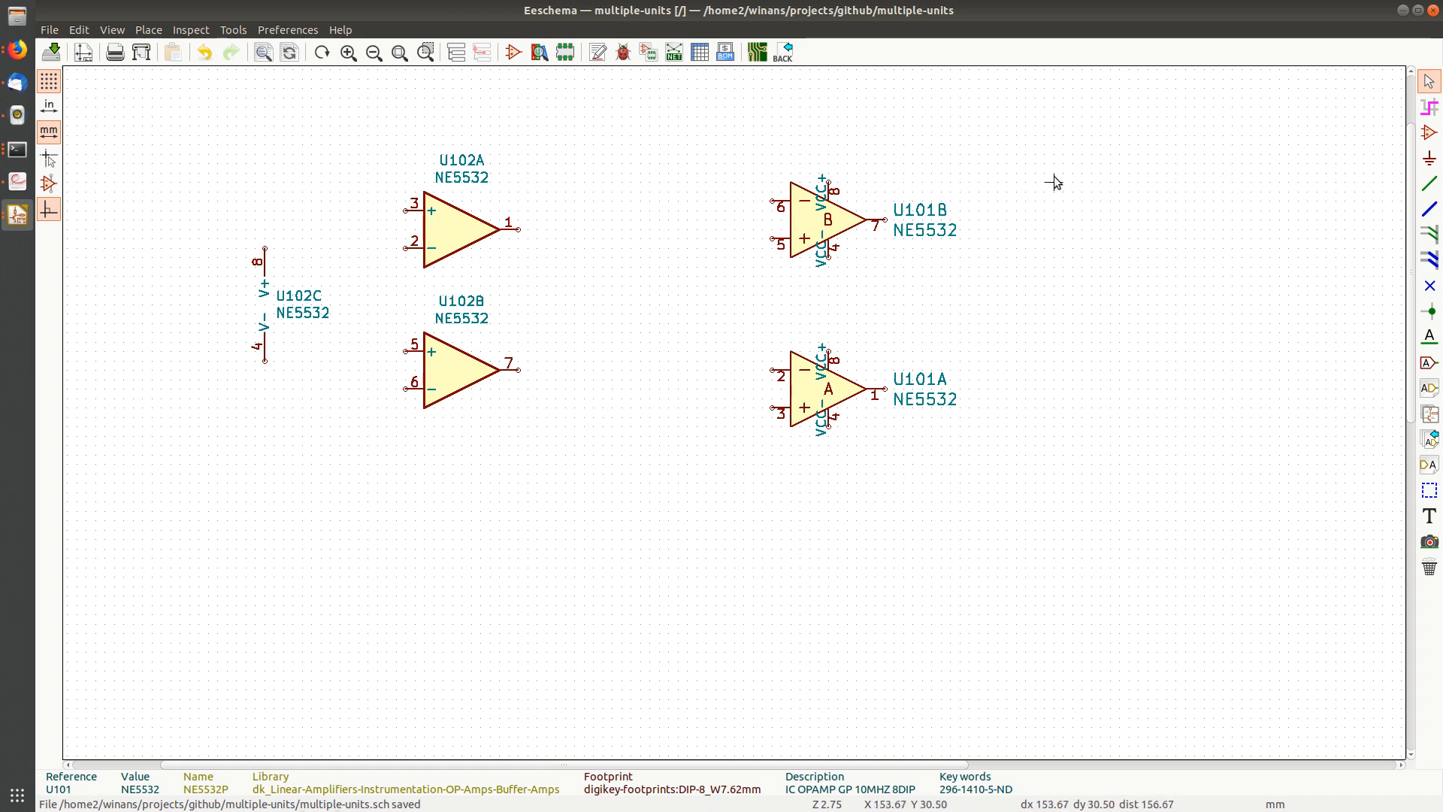
# Delete the two op-amp units U101A and U101B standing apart from the U102 units.
pyautogui.moveTo(1006, 144); pyautogui.dragTo(704, 530)
pyautogui.press('Delete')
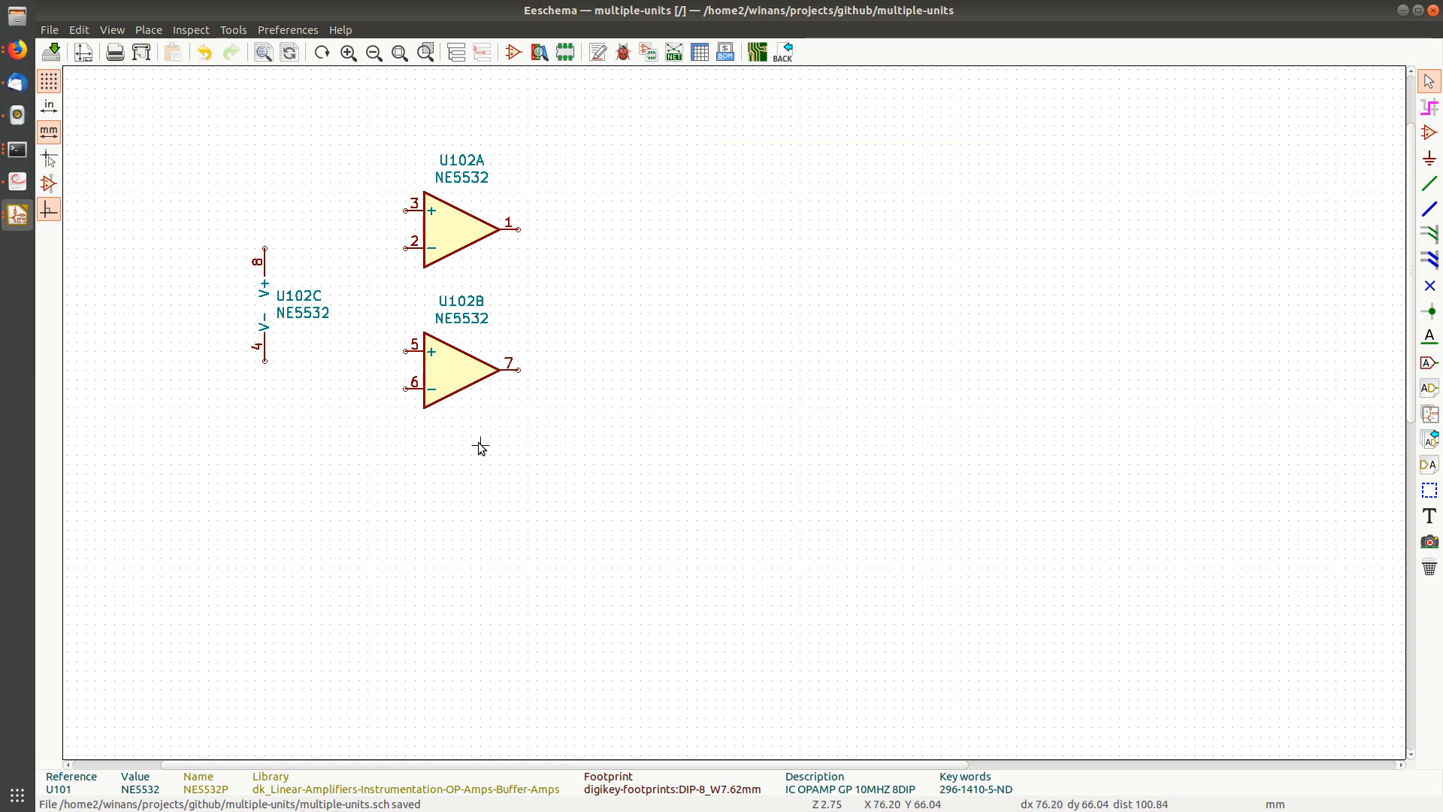
pyautogui.moveTo(478, 441); pyautogui.dragTo(573, 461, button='middle')
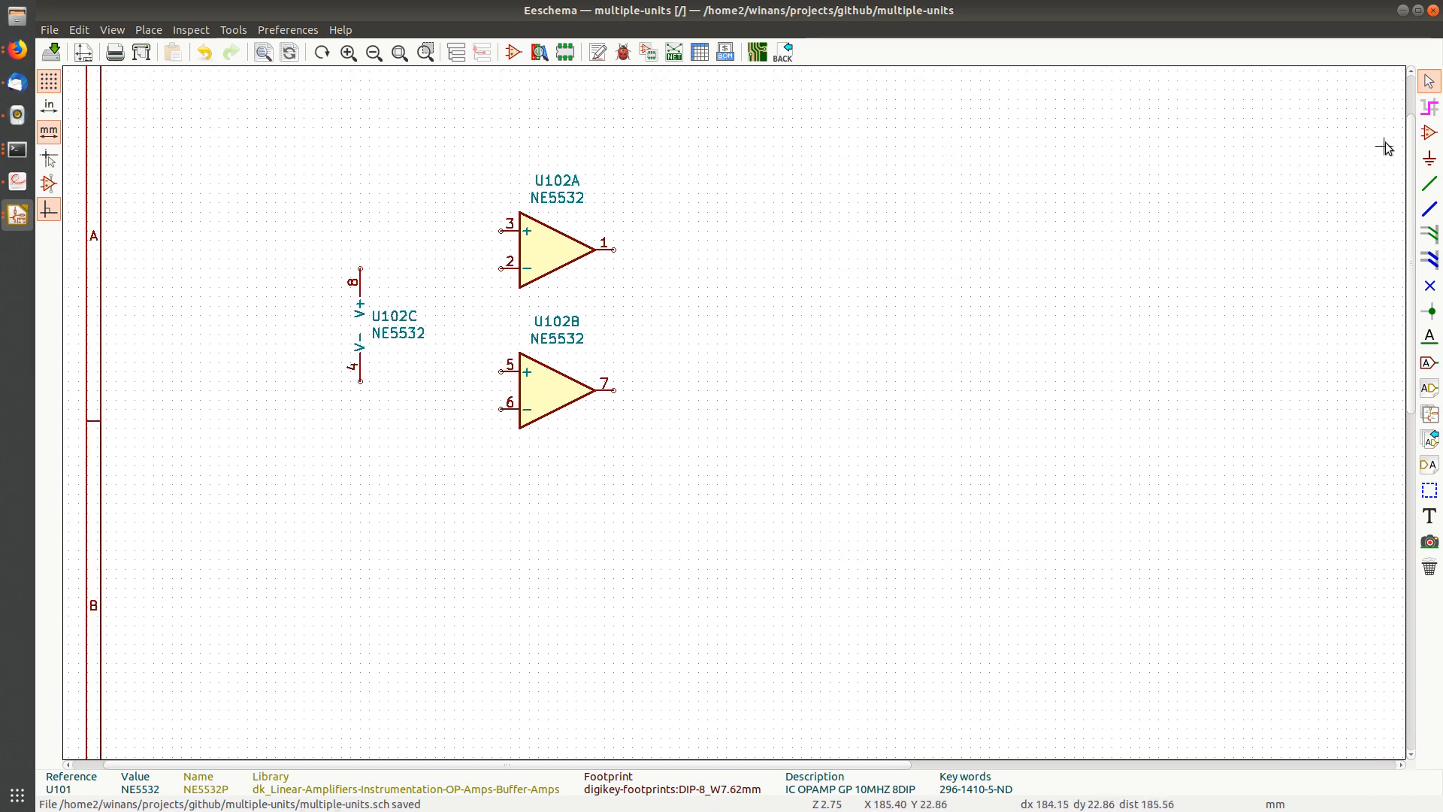
# Place unit A of the NE5532 symbol from the symbol history directly below unit U102B.
pyautogui.click(1420, 135)
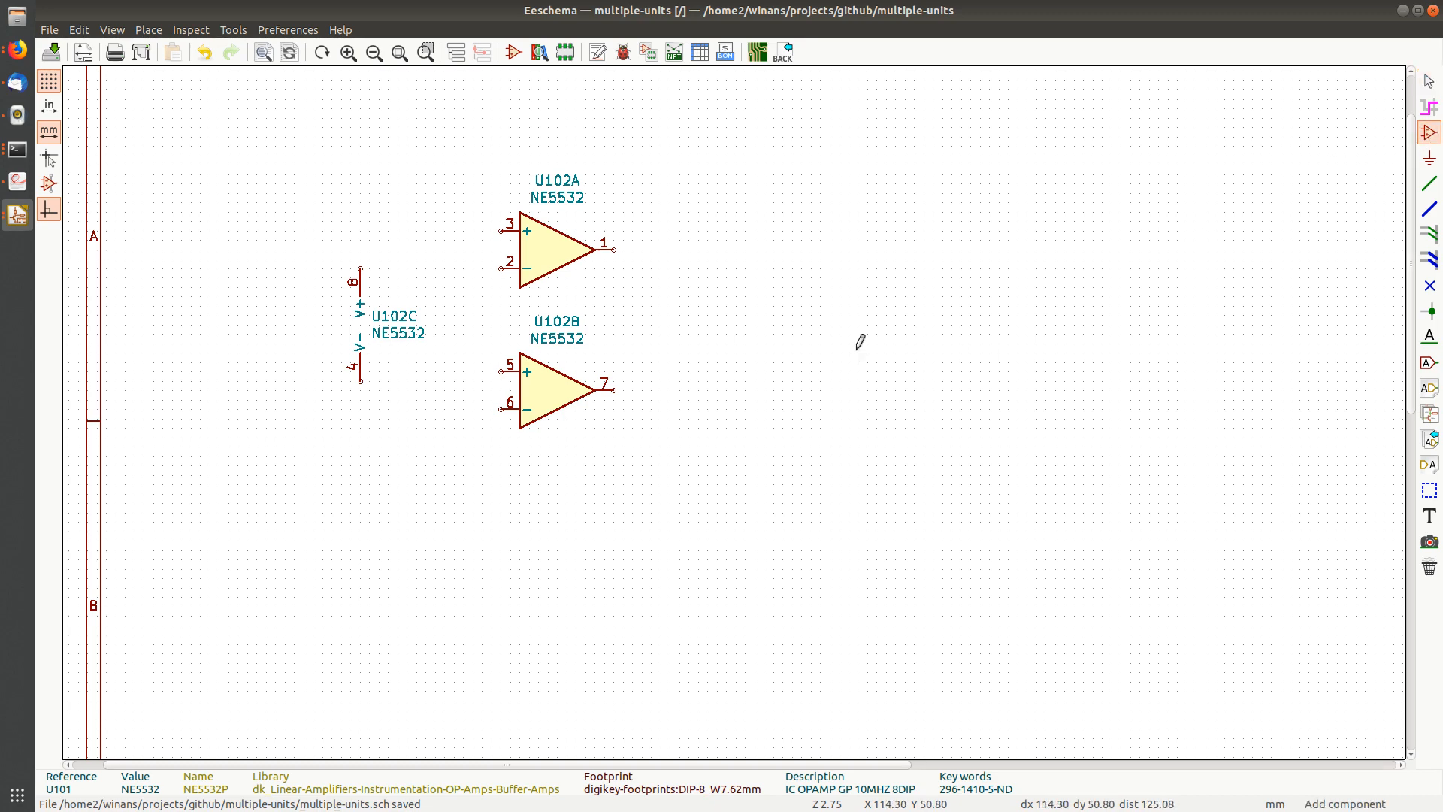
pyautogui.click(611, 518)
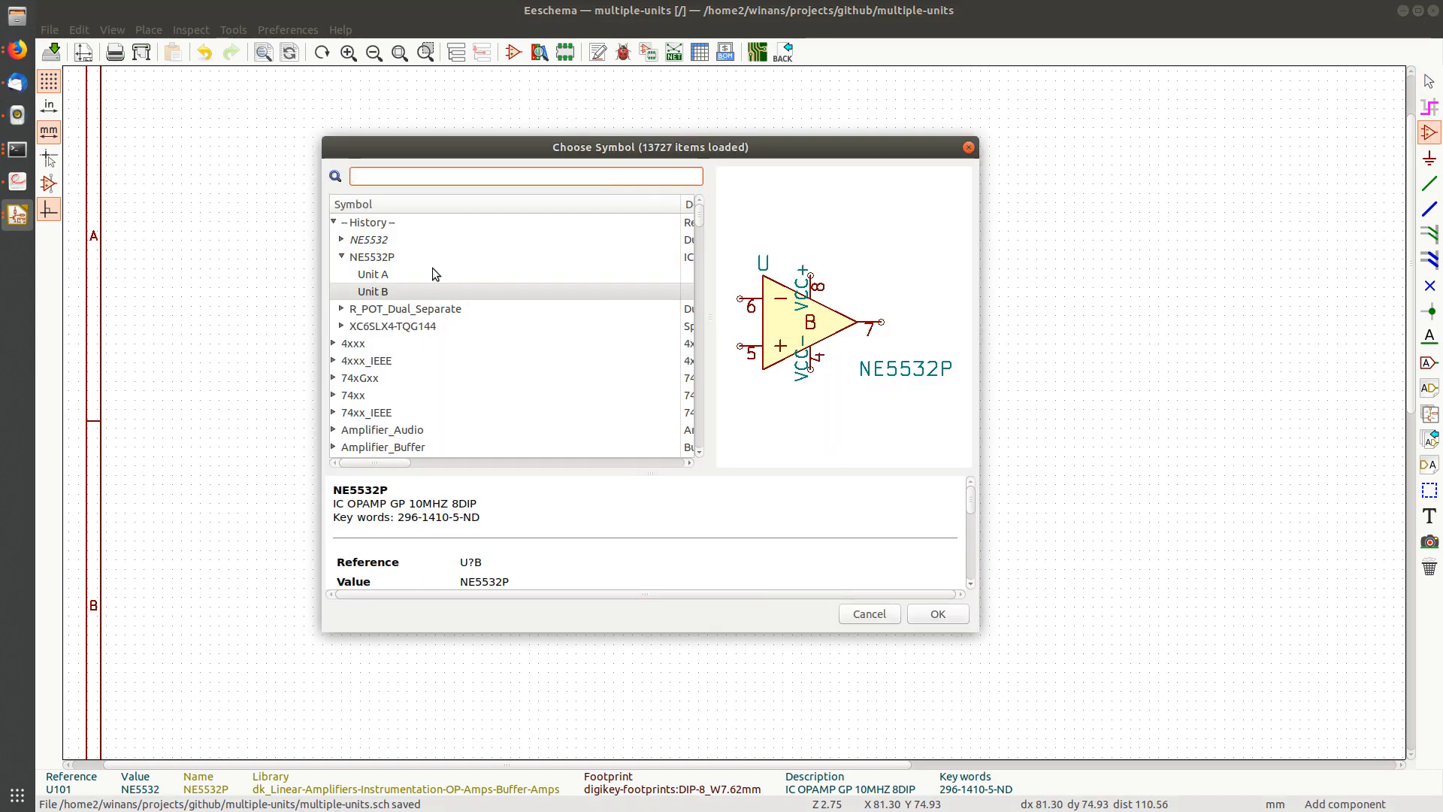
pyautogui.click(341, 240)
pyautogui.doubleClick(382, 258)
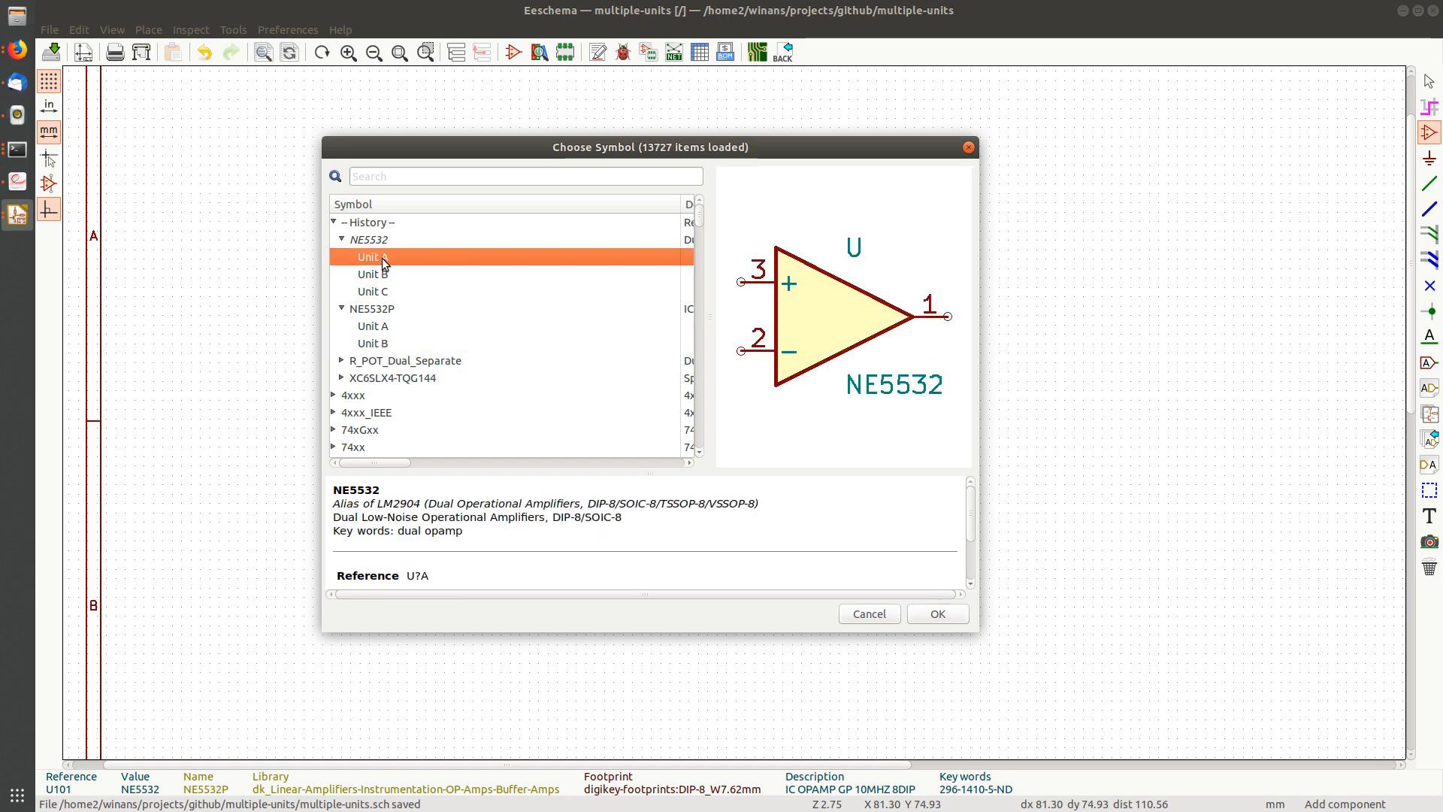
pyautogui.click(559, 530)
pyautogui.scroll(-3, 634, 402)
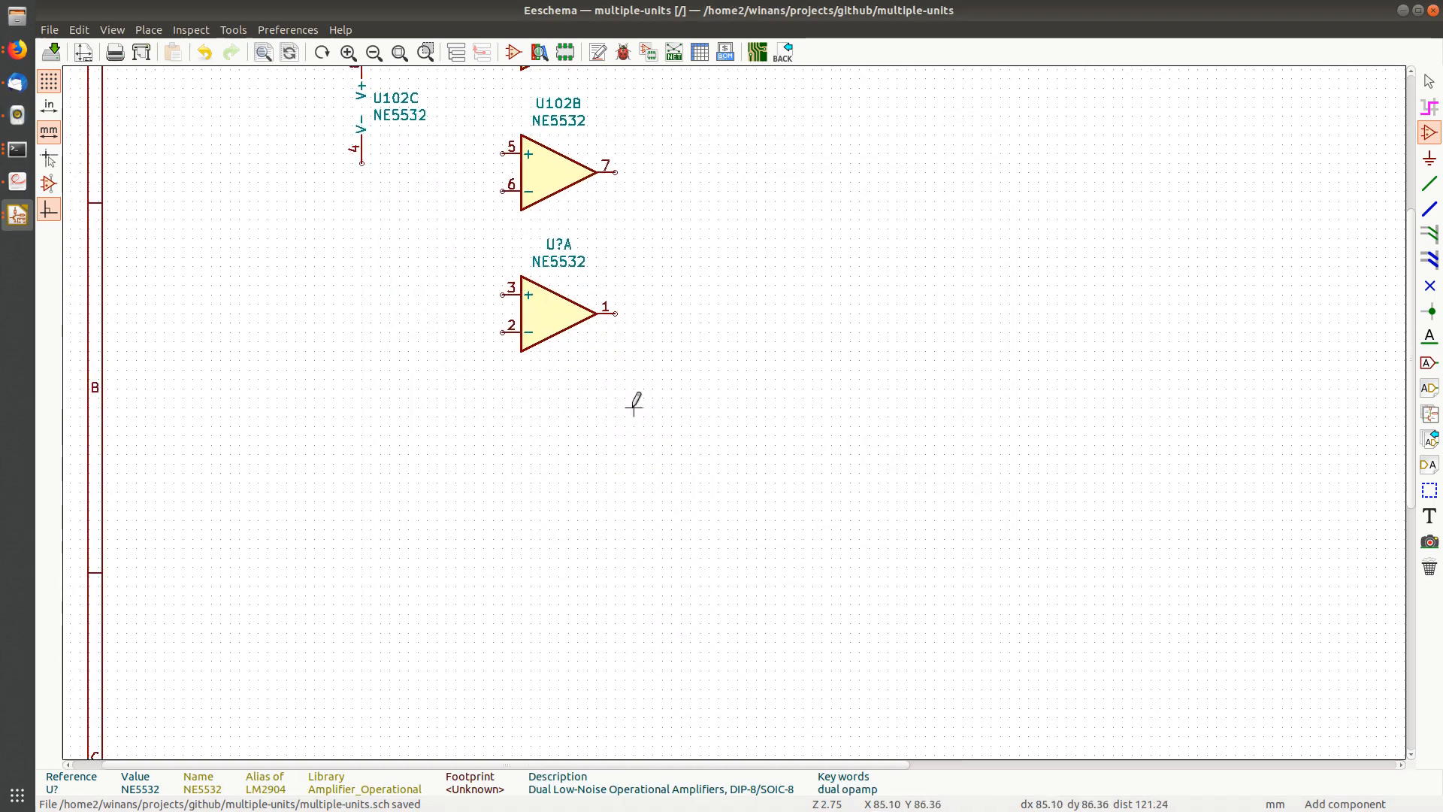
# Place NE5532 unit B below the new unit A, and unit C to the left of that unit B.
pyautogui.click(540, 425)
pyautogui.doubleClick(391, 272)
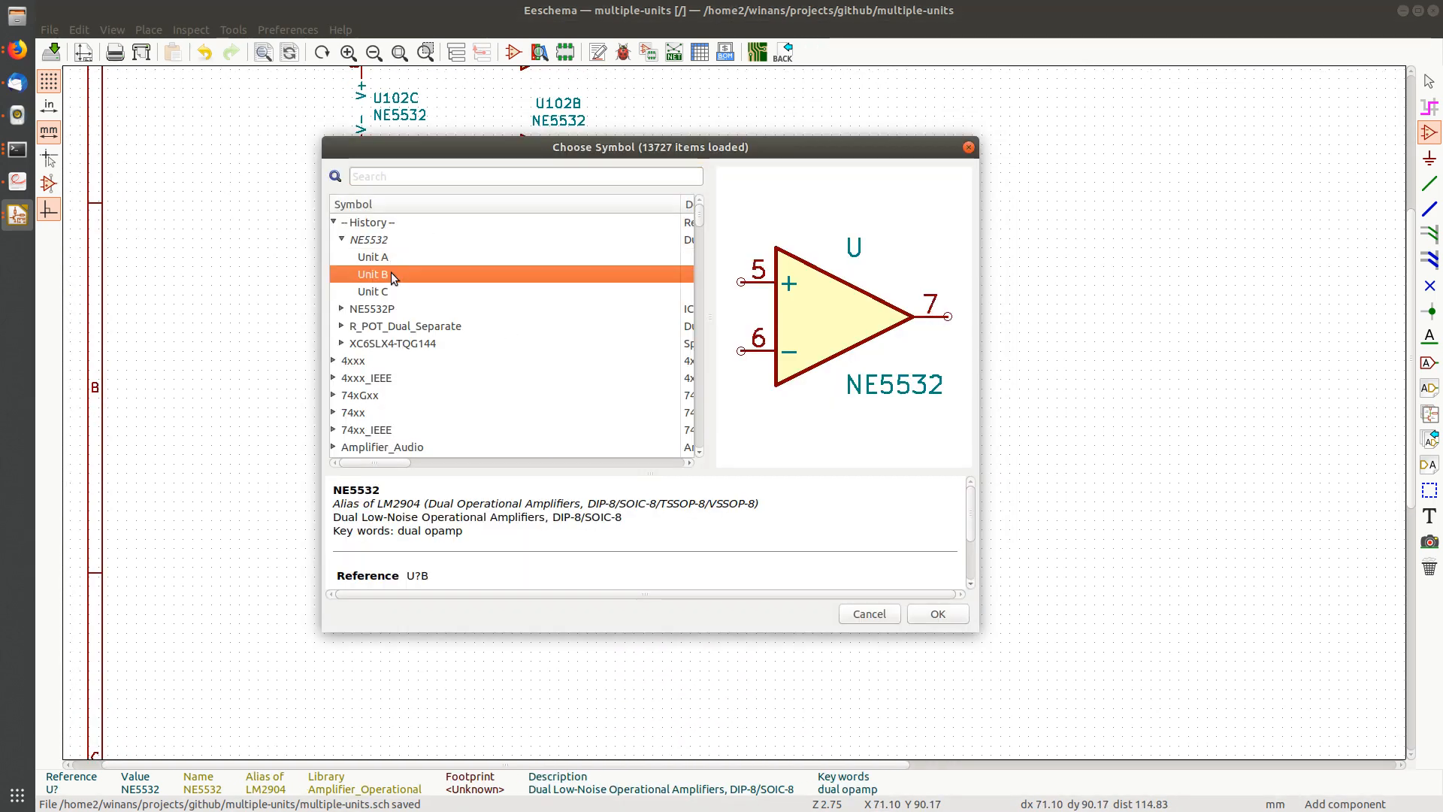
pyautogui.click(557, 456)
pyautogui.click(617, 423)
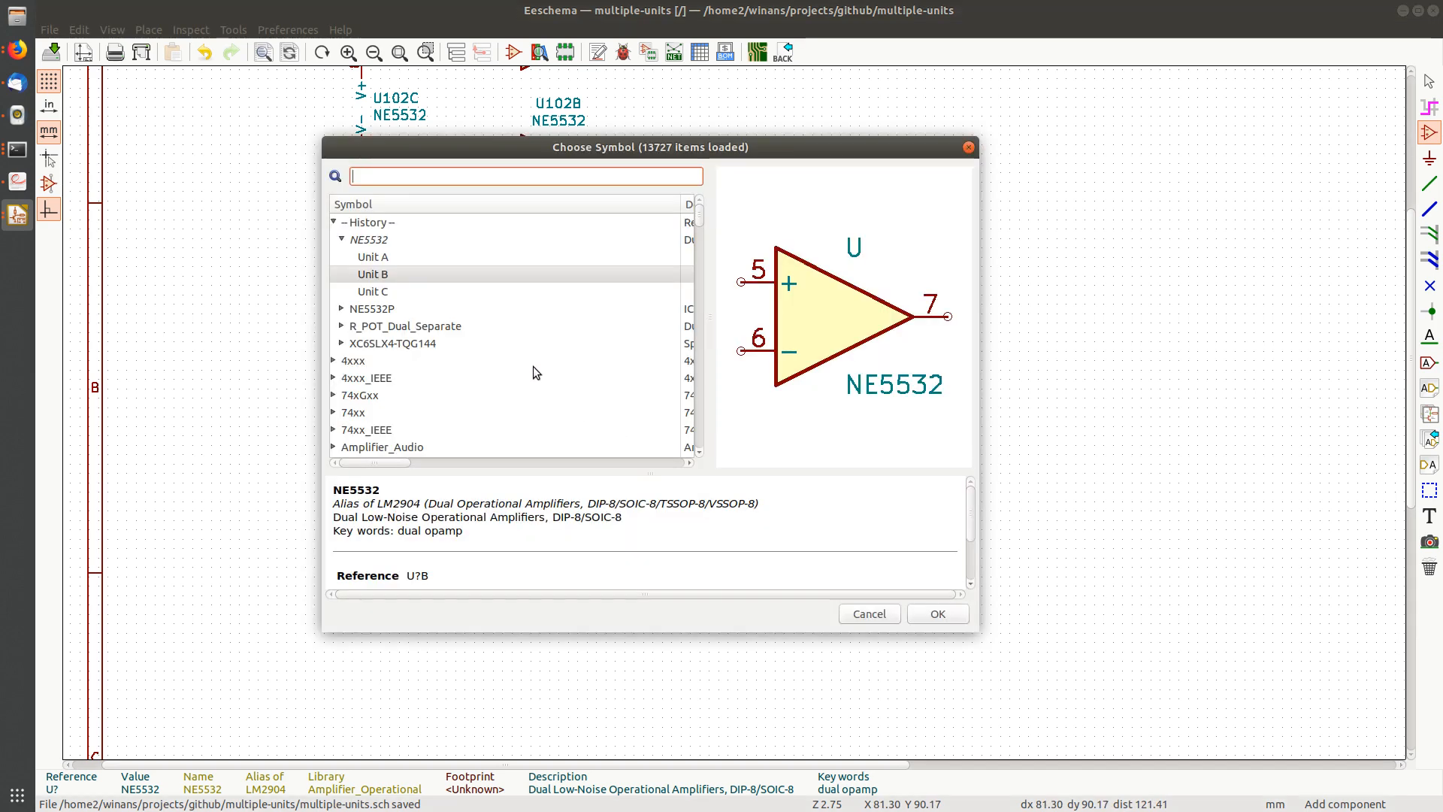
pyautogui.doubleClick(391, 291)
pyautogui.click(343, 436)
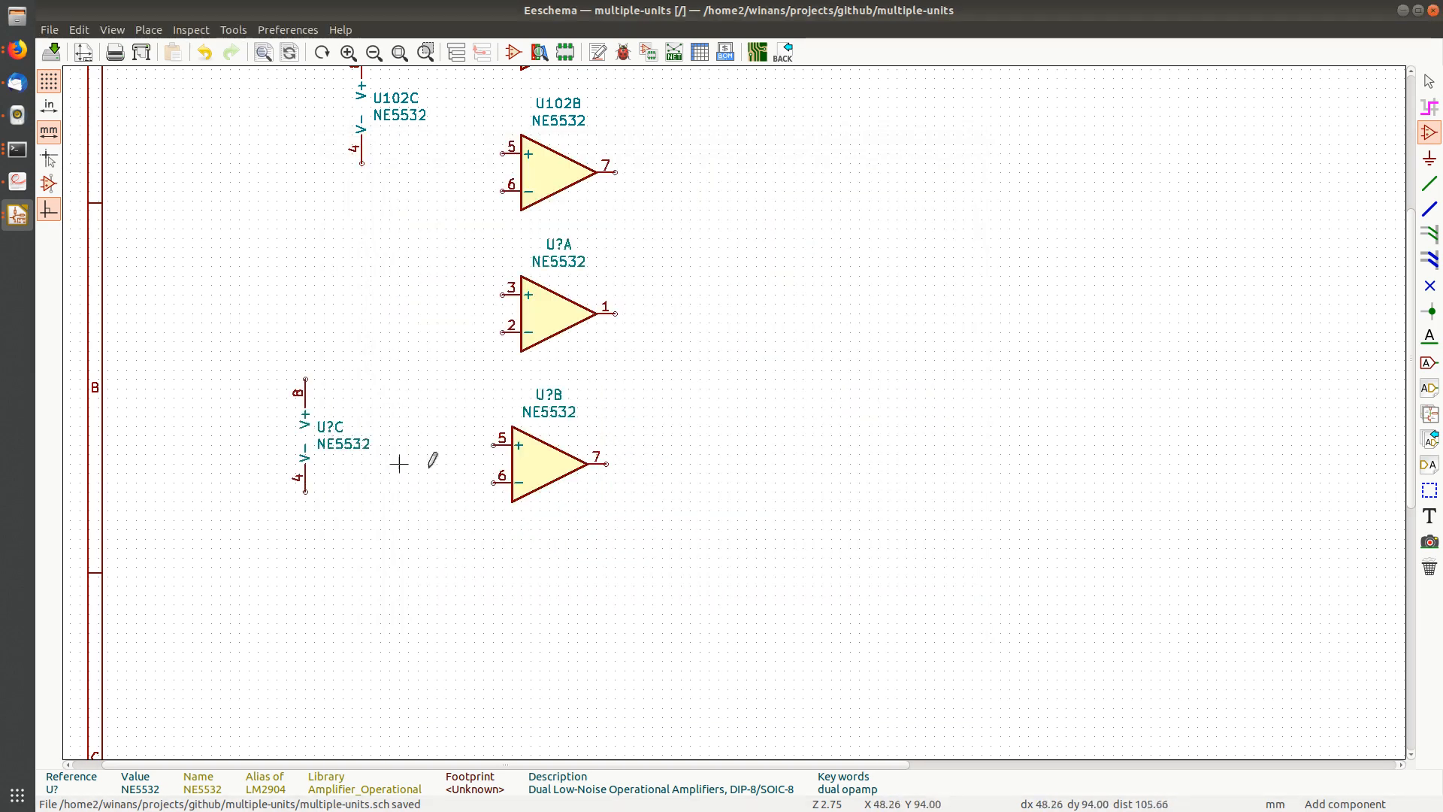
pyautogui.scroll(5, 901, 505)
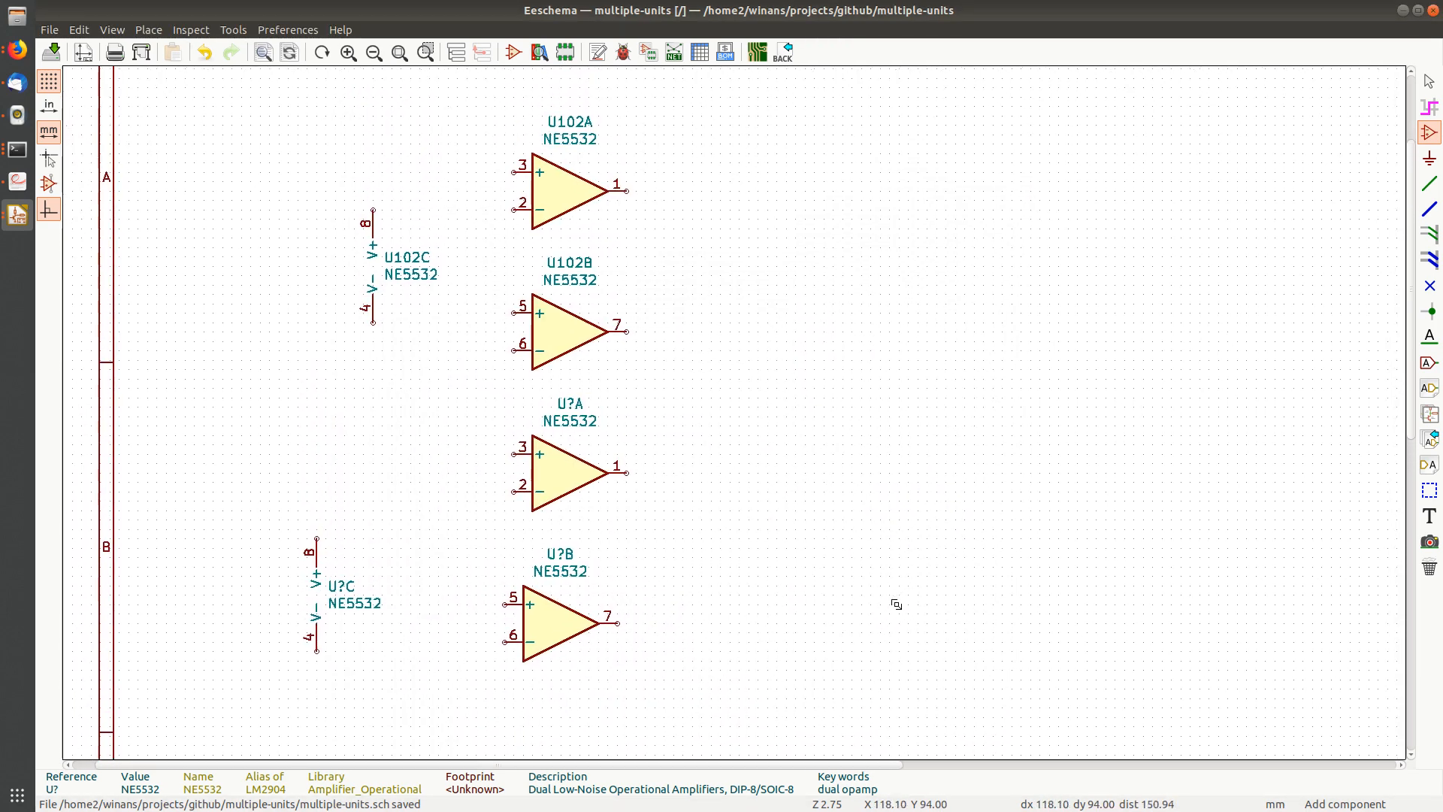
pyautogui.scroll(-1, 830, 548)
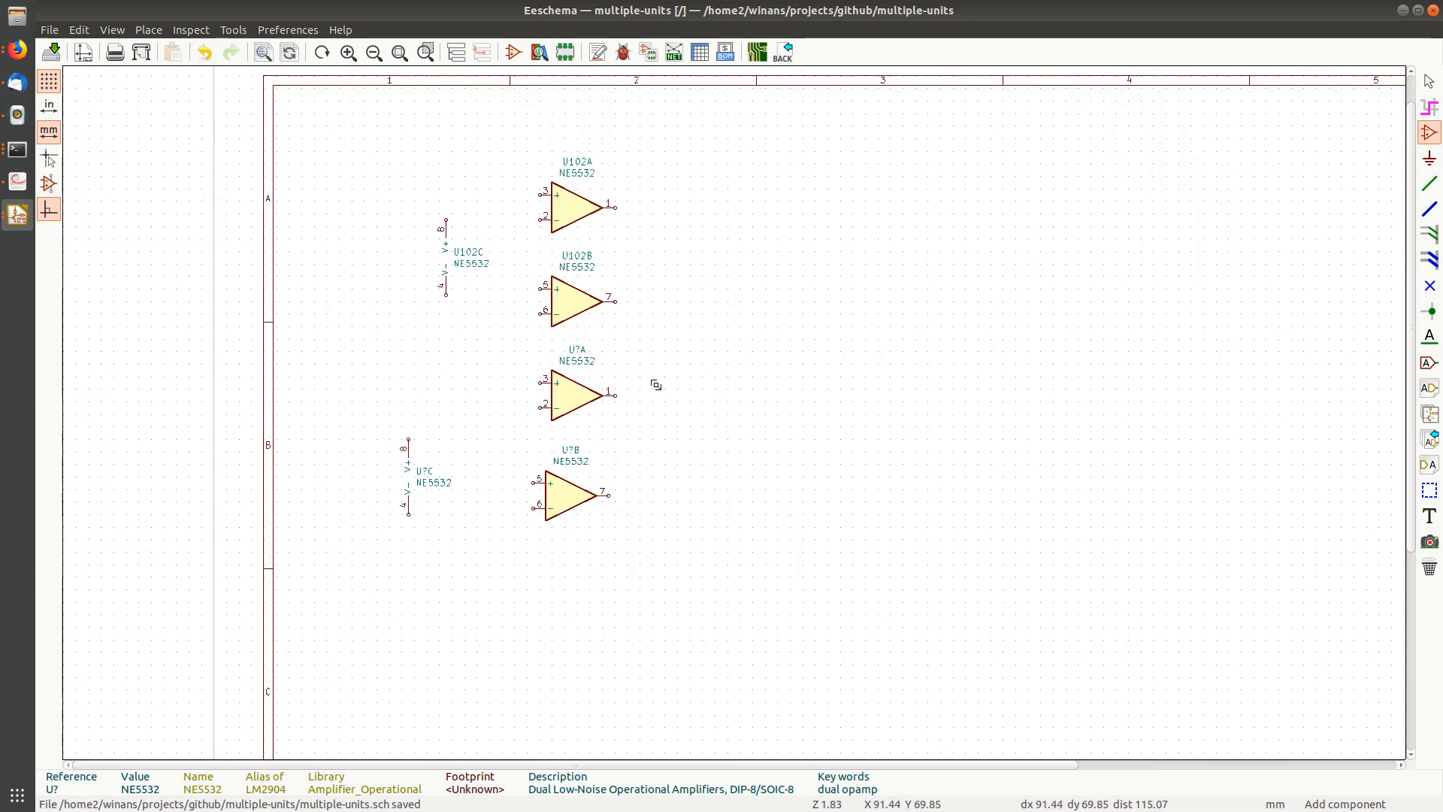
pyautogui.scroll(-1, 653, 380)
pyautogui.press('Escape')
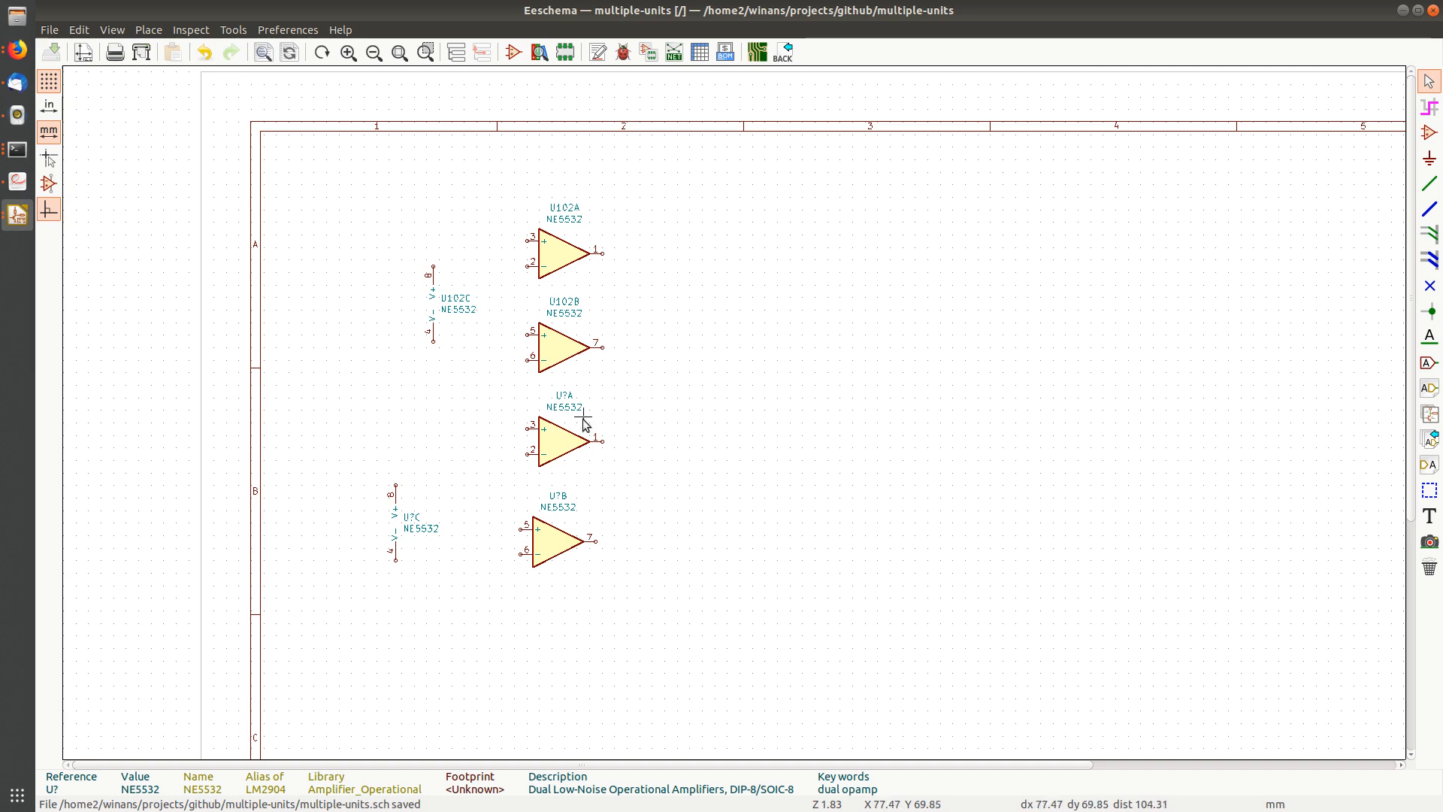
# Annotate the entire schematic by Y position with existing annotations reset, including the three newly placed NE5532 units.
pyautogui.scroll(2, 586, 421)
pyautogui.moveTo(759, 376); pyautogui.dragTo(654, 334, button='middle')
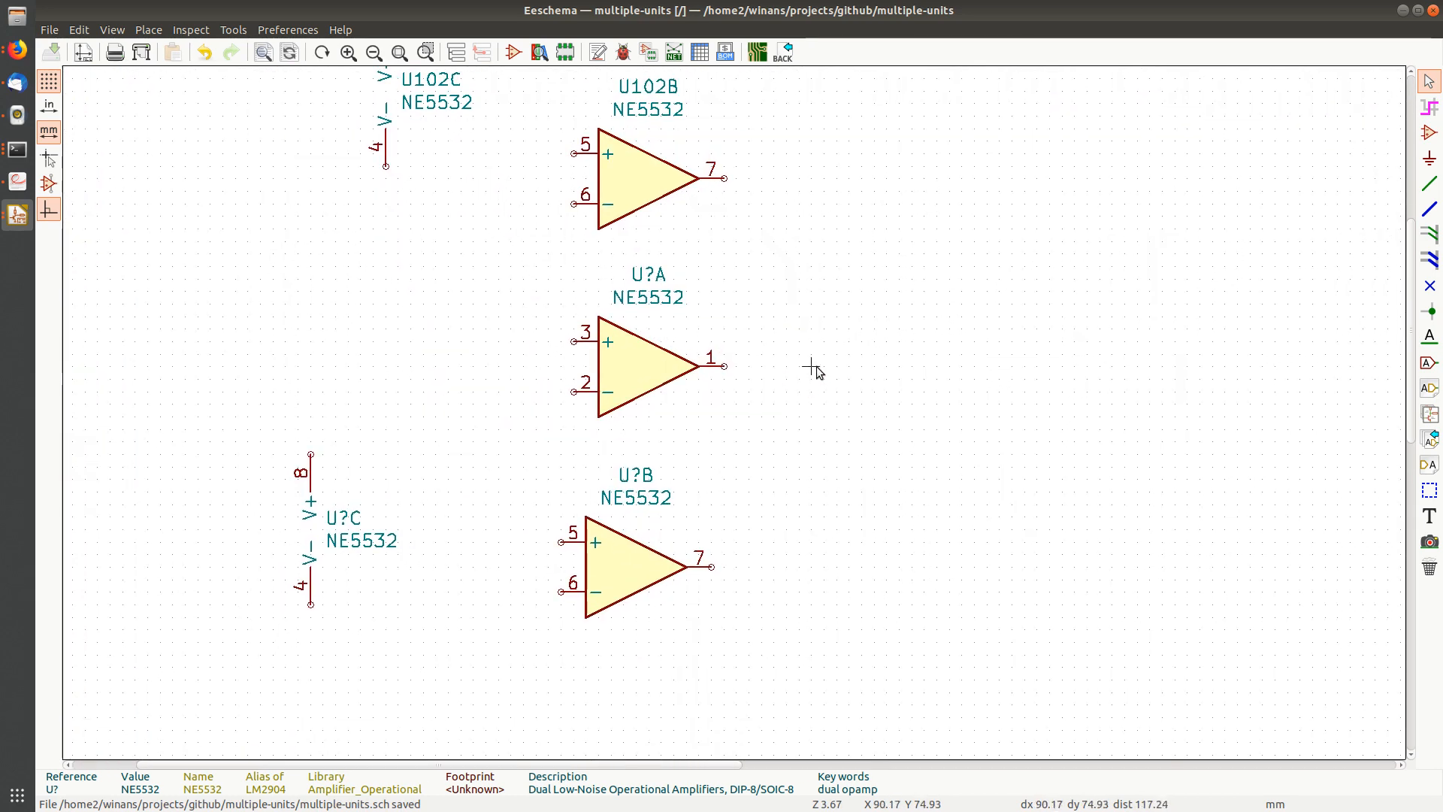
pyautogui.moveTo(814, 364); pyautogui.dragTo(837, 469, button='middle')
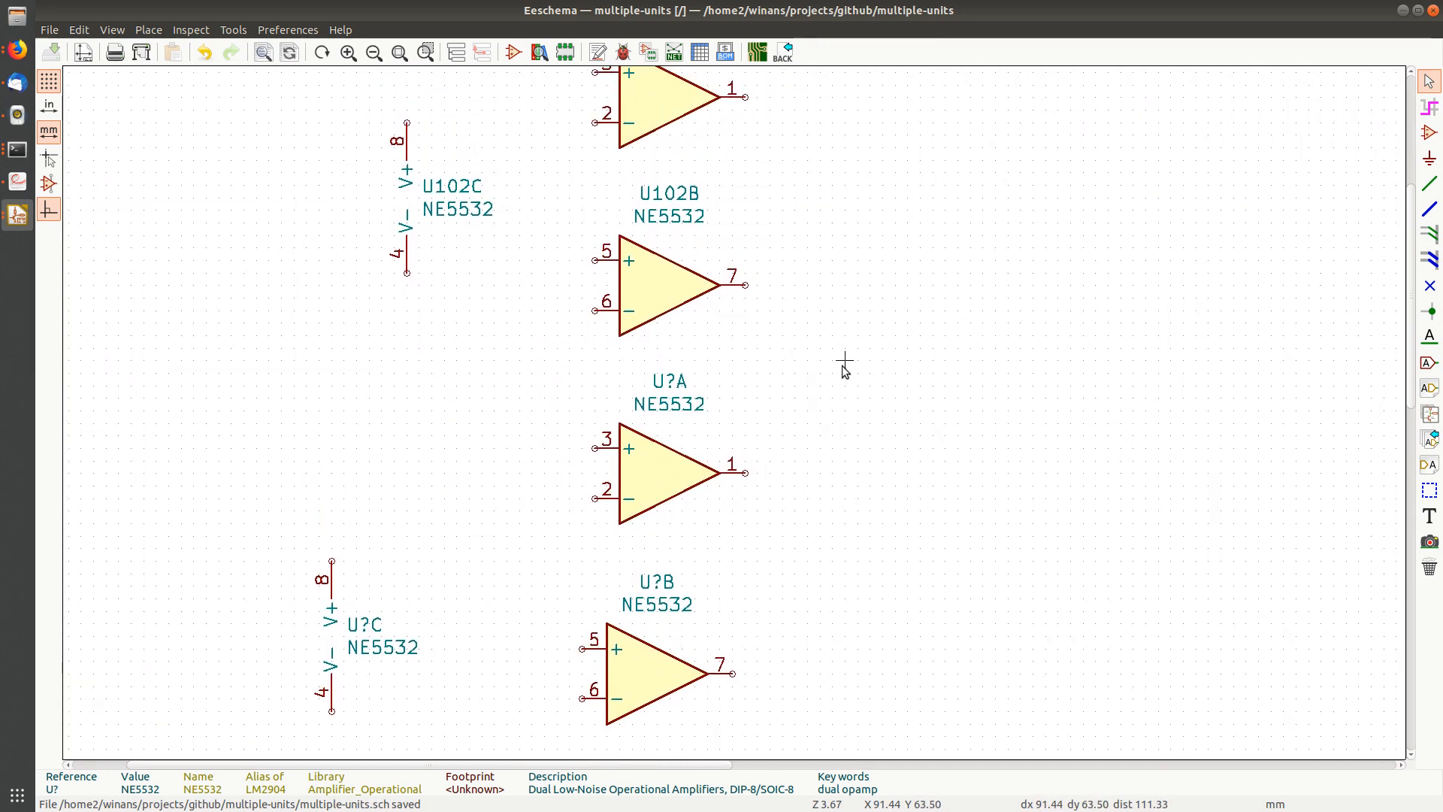
pyautogui.click(598, 52)
pyautogui.click(755, 383)
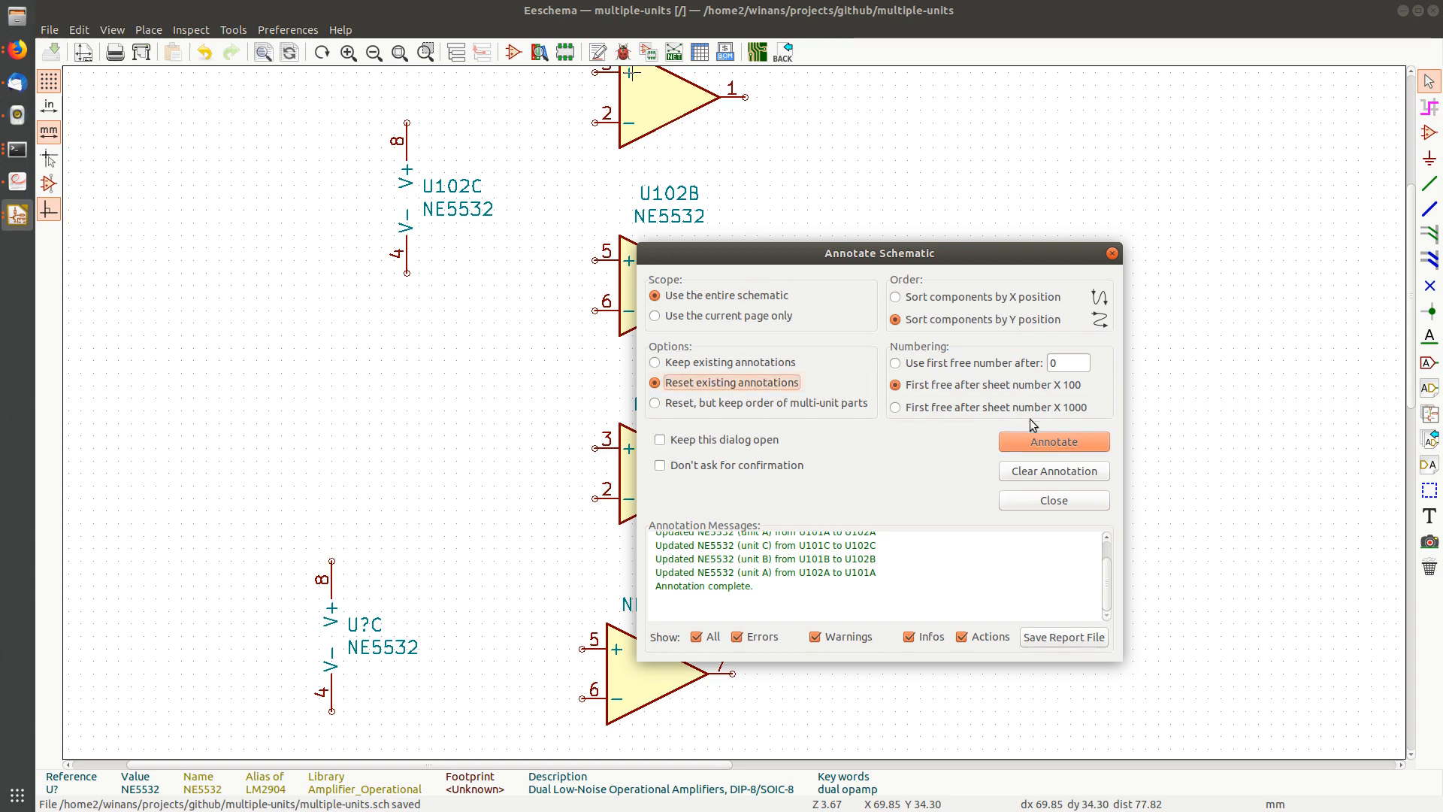
pyautogui.click(1056, 442)
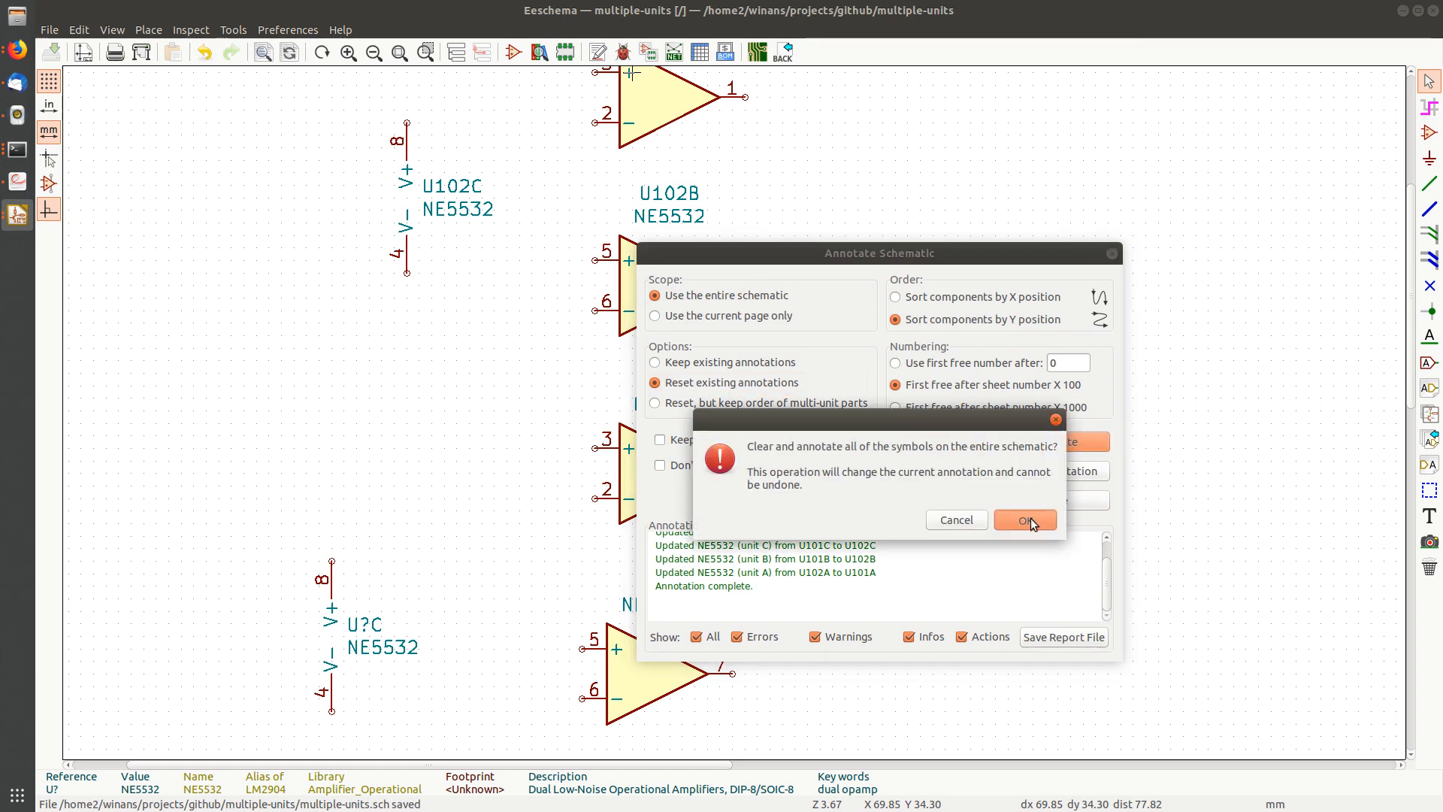
pyautogui.click(1028, 515)
pyautogui.scroll(-2, 993, 470)
pyautogui.scroll(1, 680, 423)
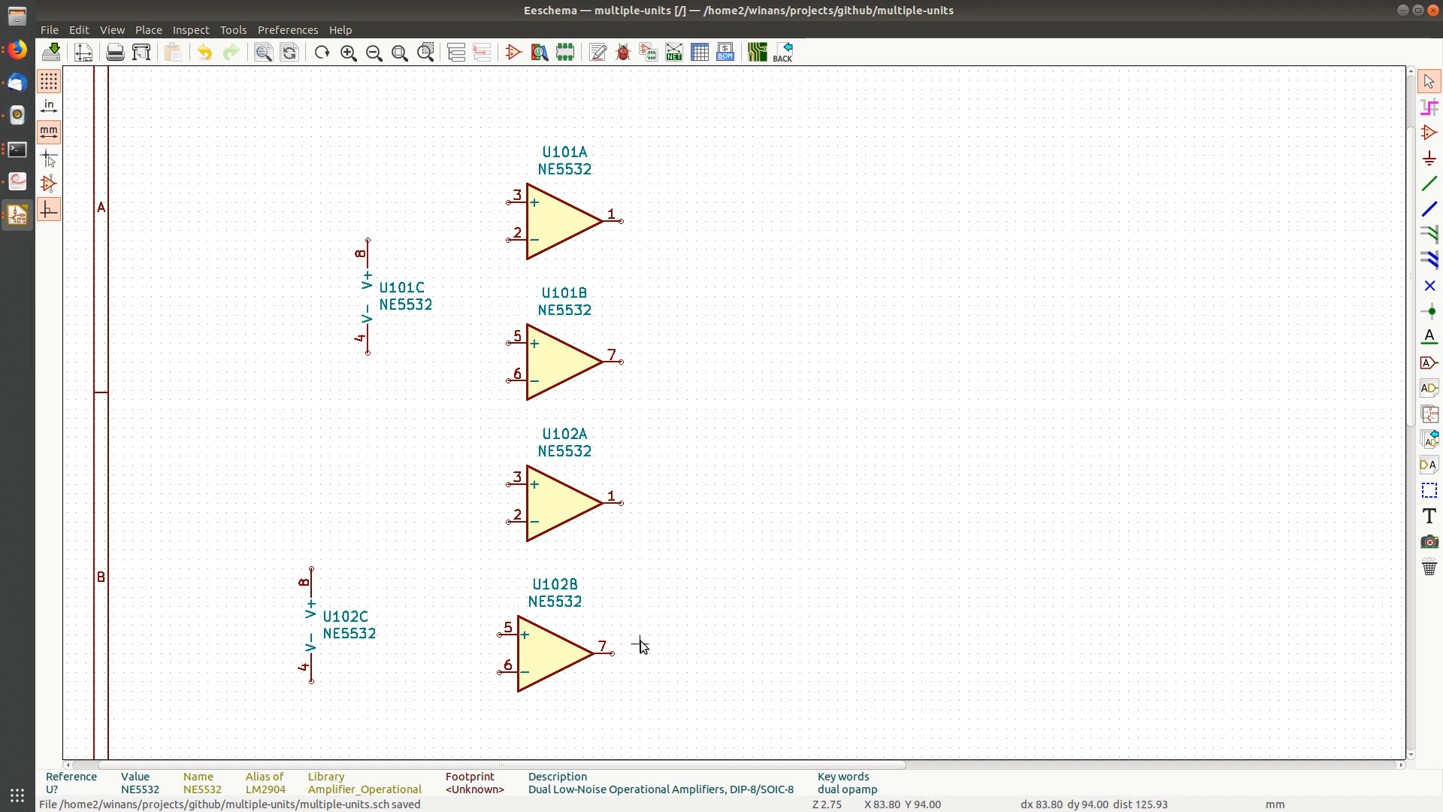
# Change op-amp U102A to unit B in its symbol properties.
pyautogui.rightClick(564, 501)
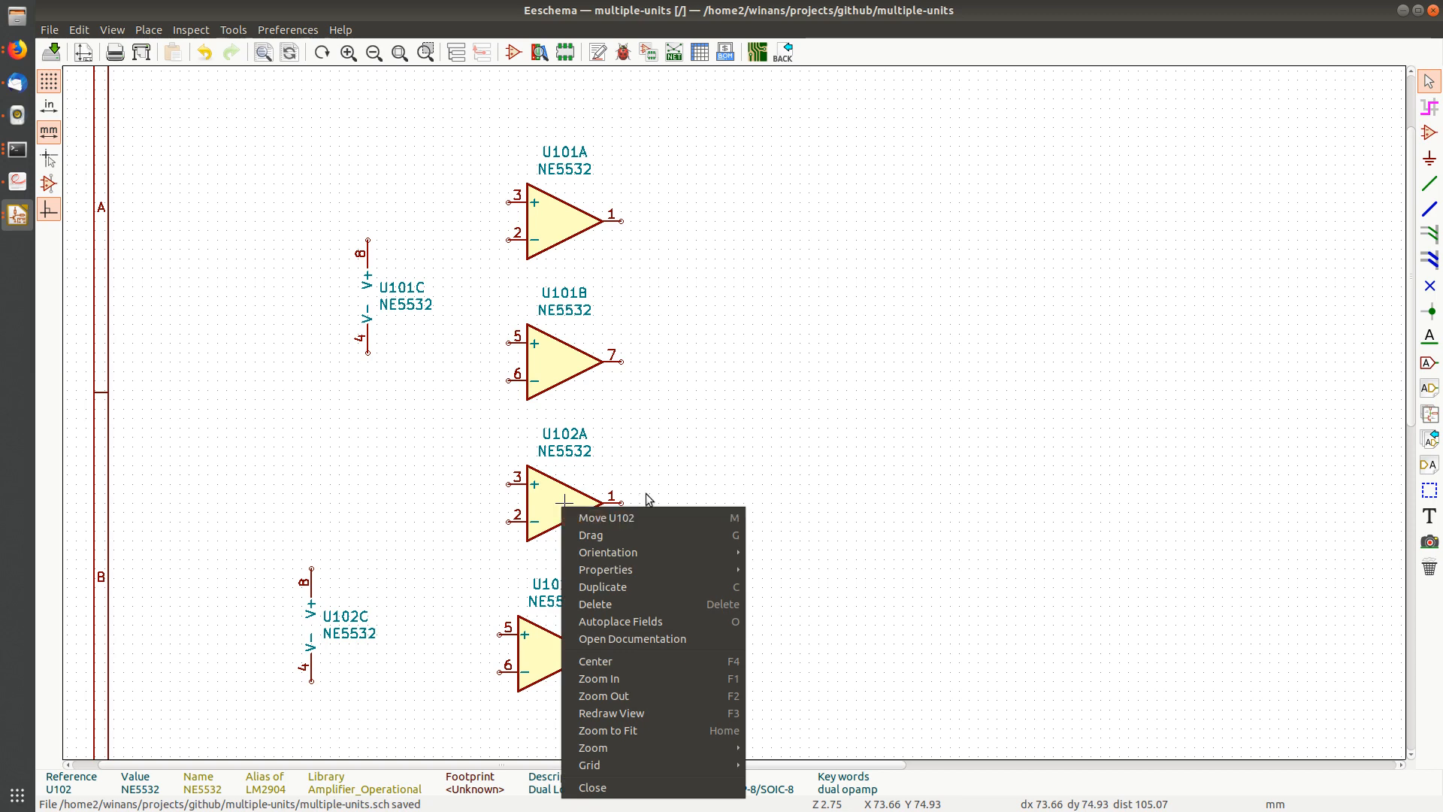
pyautogui.click(599, 462)
pyautogui.doubleClick(566, 487)
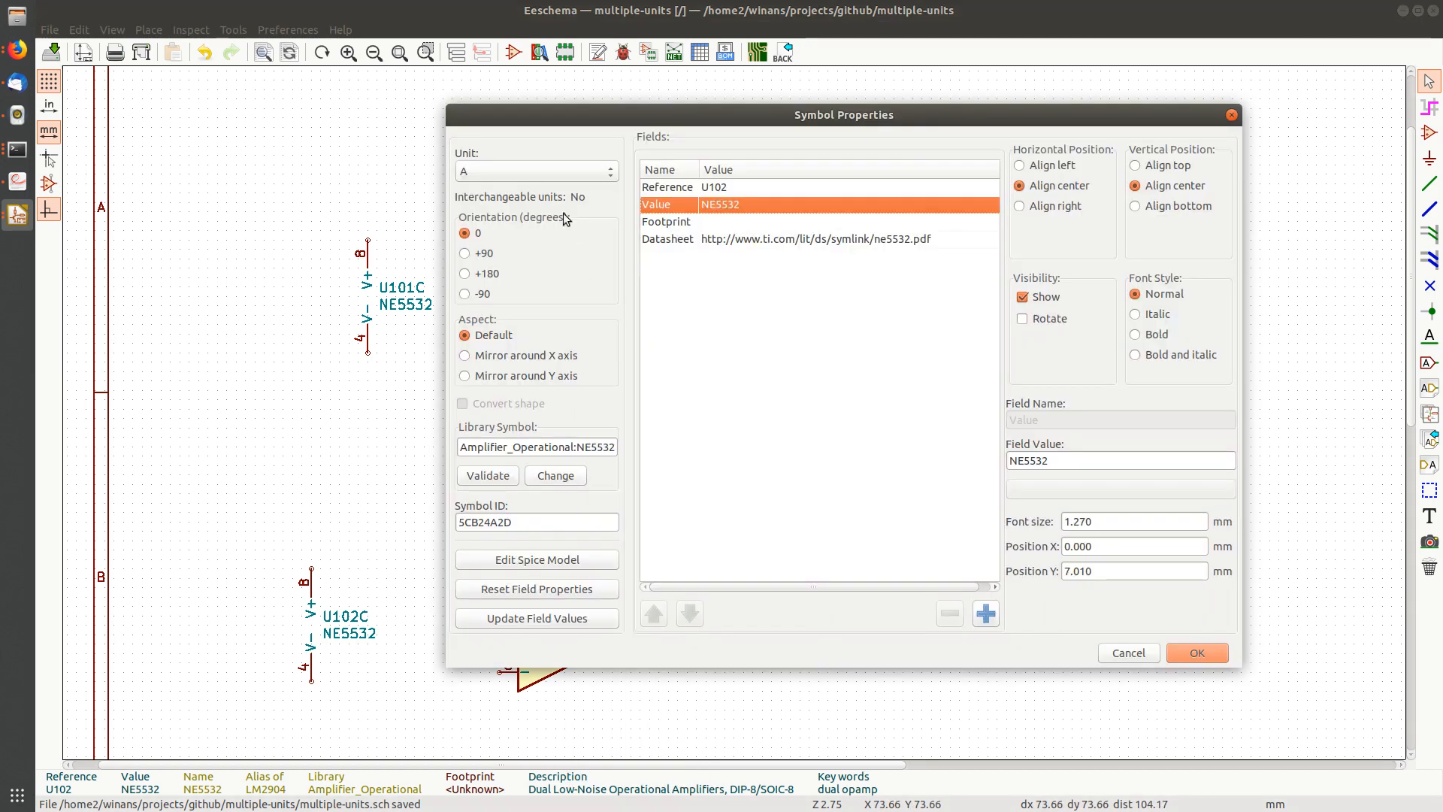
pyautogui.click(544, 170)
pyautogui.click(536, 186)
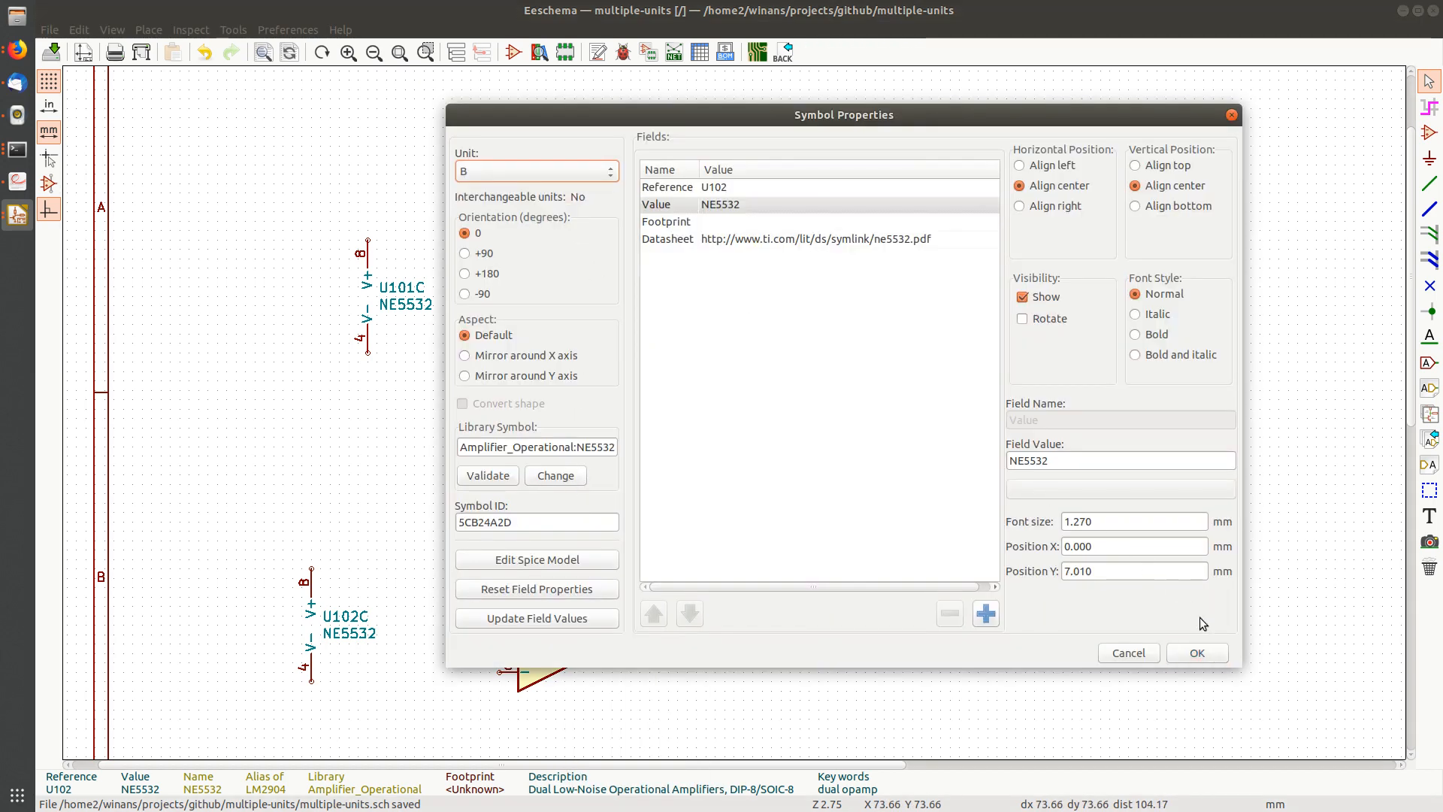
pyautogui.click(1197, 653)
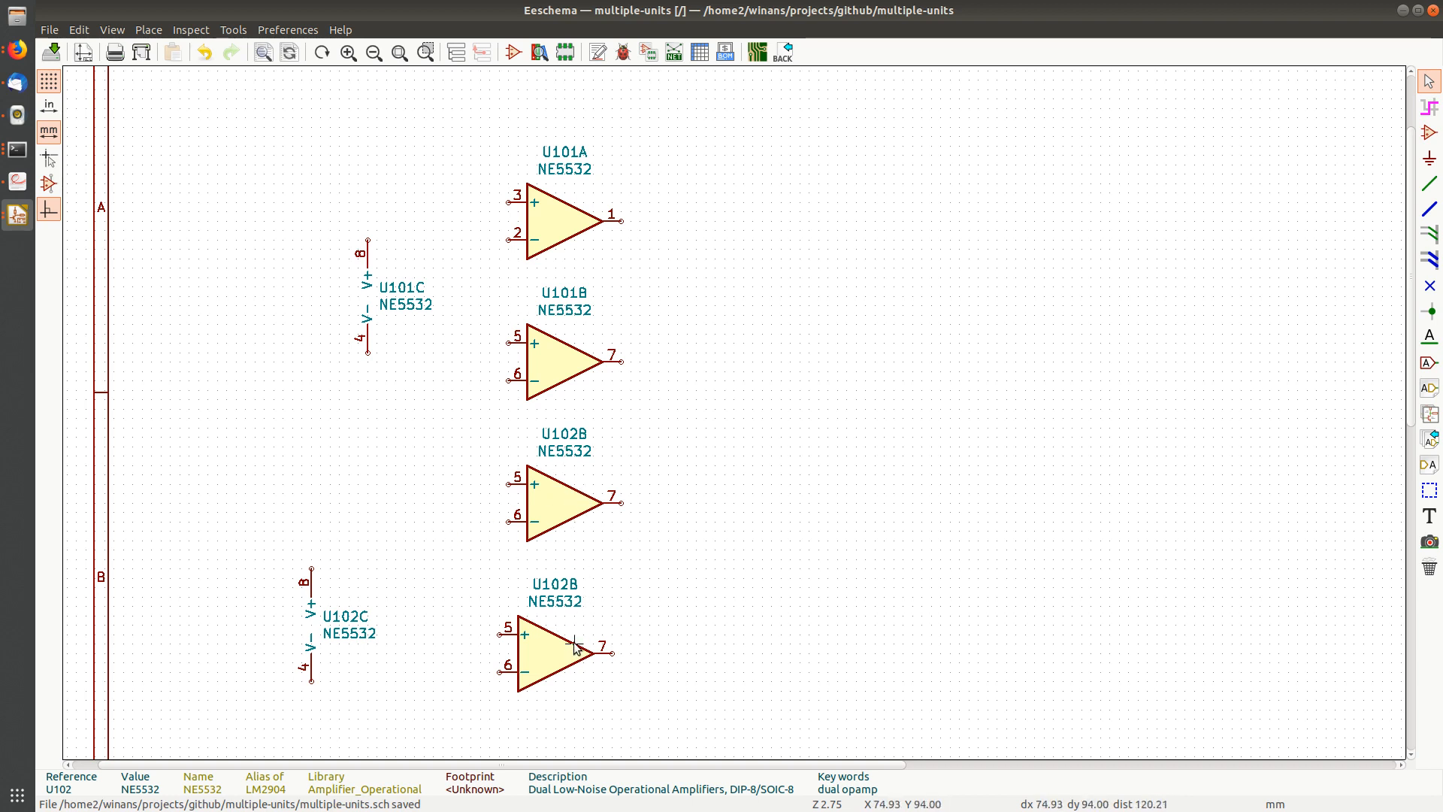
# Reannotate the entire schematic by Y position, resetting existing annotations, with the two duplicate U102B units present.
pyautogui.moveTo(641, 541); pyautogui.dragTo(609, 554, button='middle')
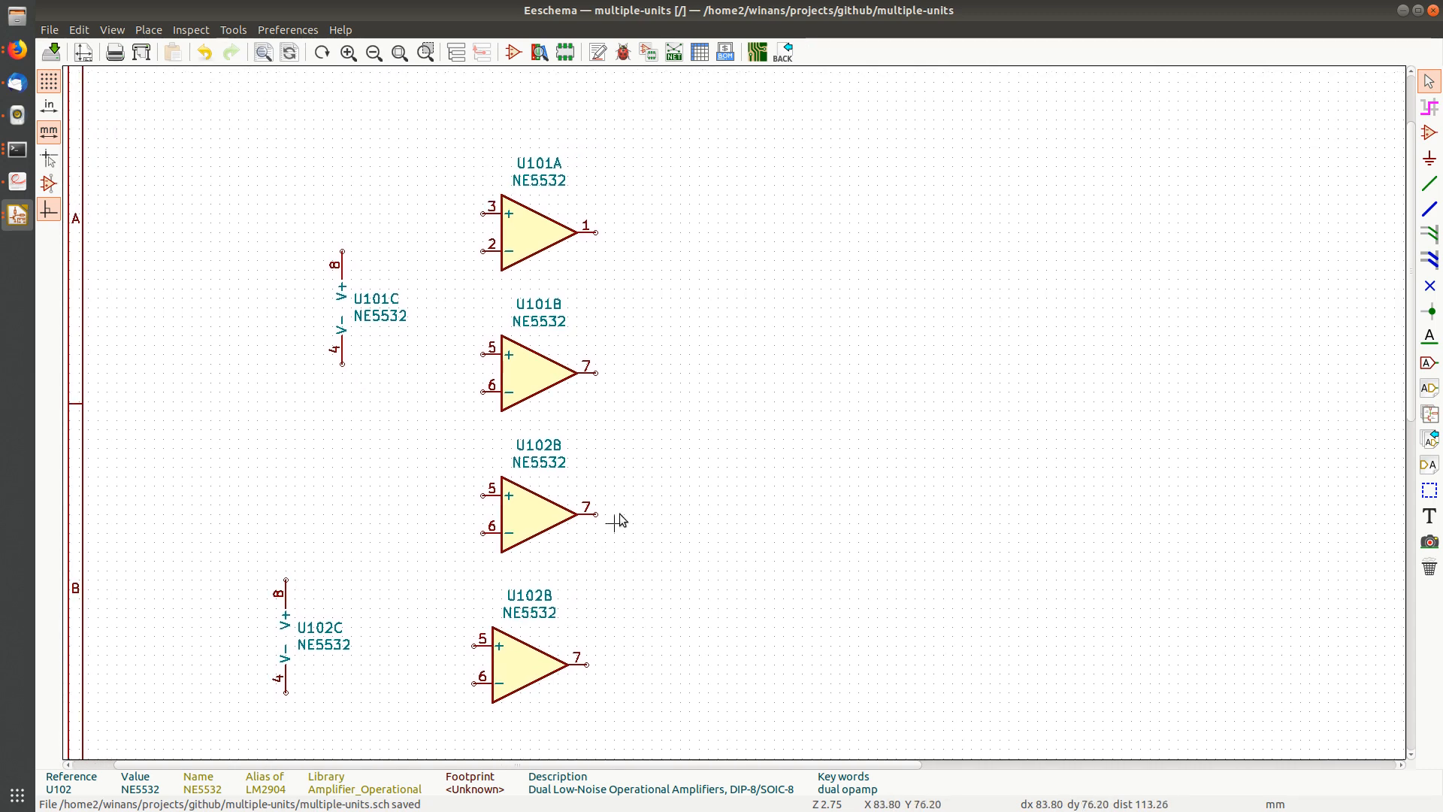
pyautogui.click(599, 52)
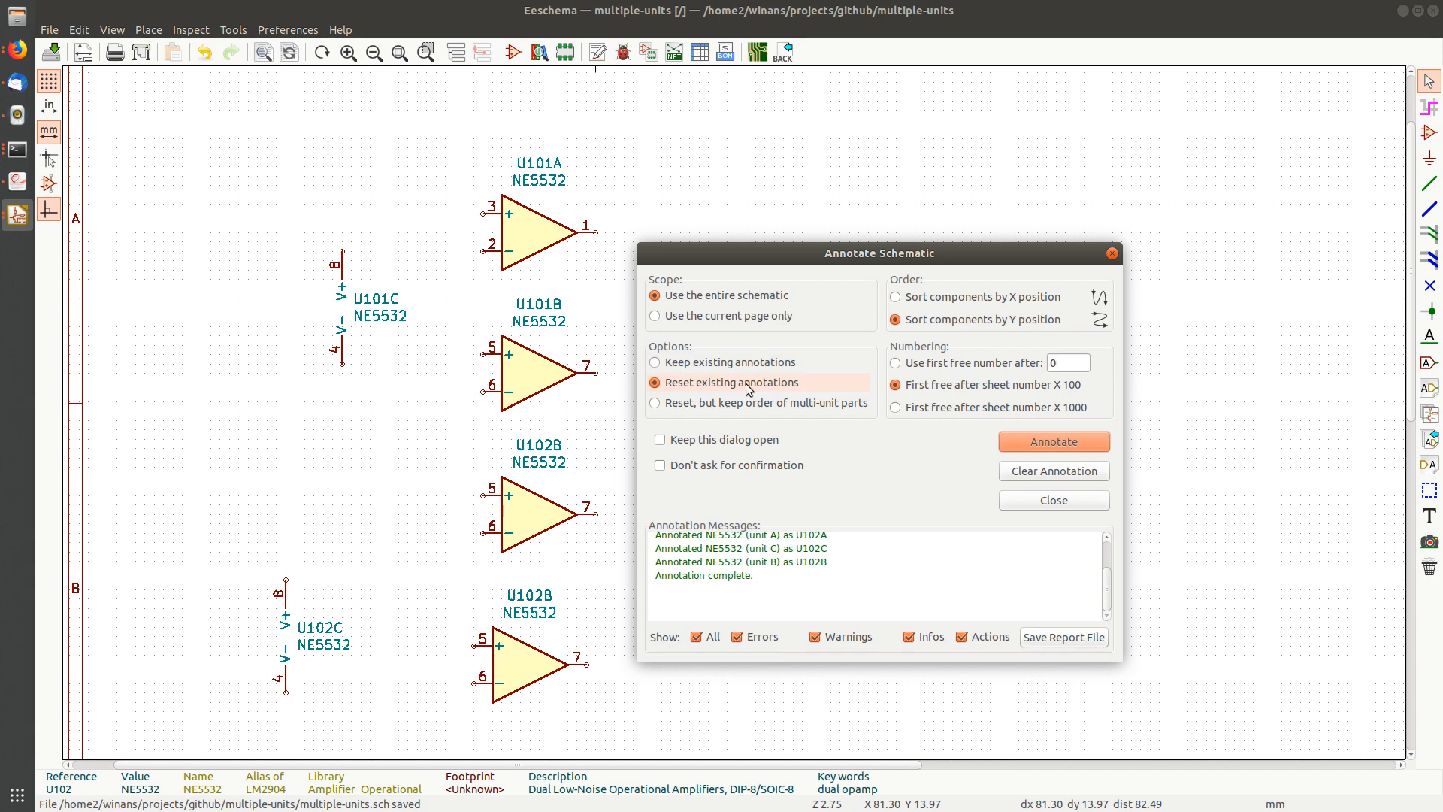
pyautogui.click(1070, 443)
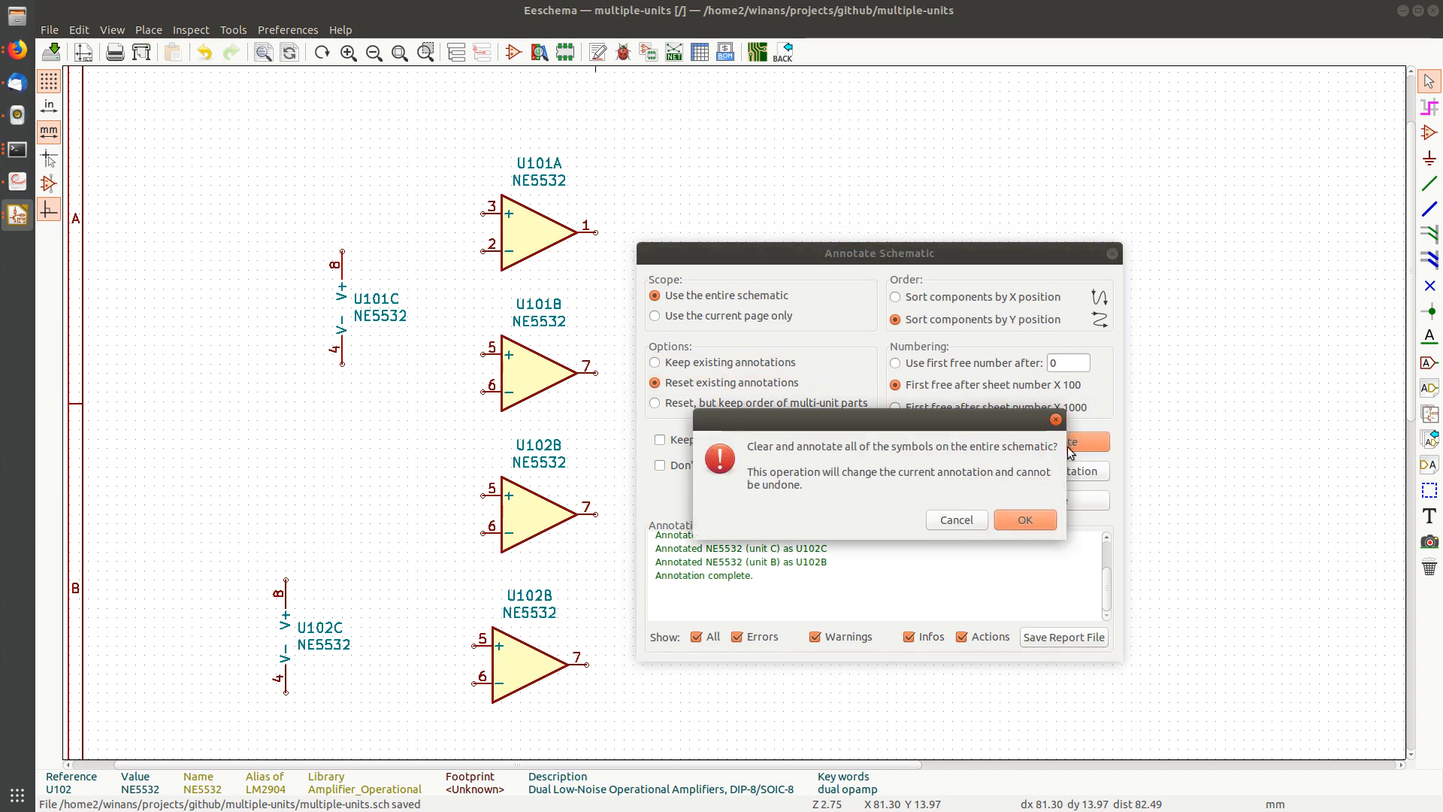
pyautogui.click(1030, 518)
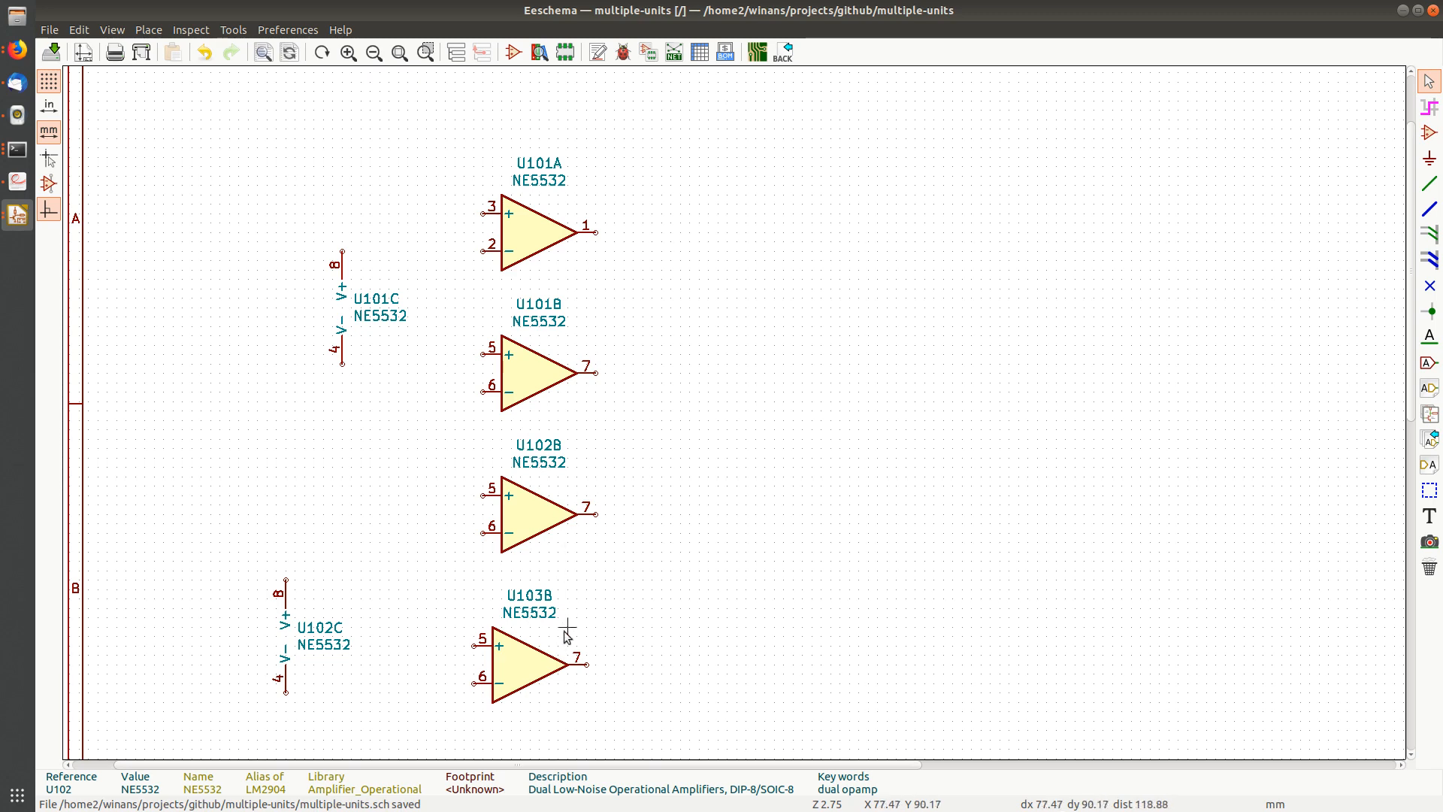
# Move power unit U102C up to stand beside op-amp unit U102B.
pyautogui.moveTo(531, 661); pyautogui.dragTo(557, 497, button='middle')
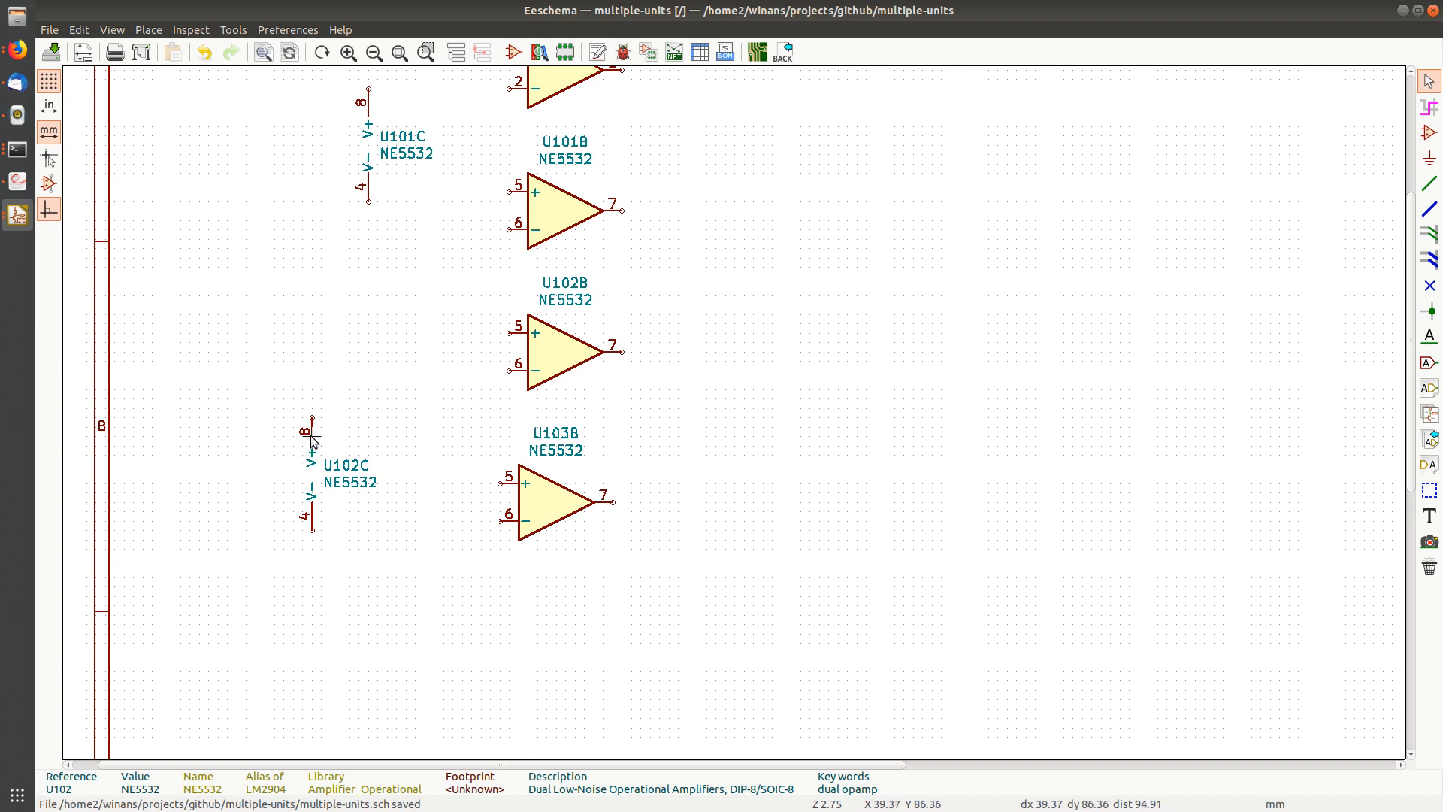
pyautogui.moveTo(313, 439); pyautogui.dragTo(332, 327)
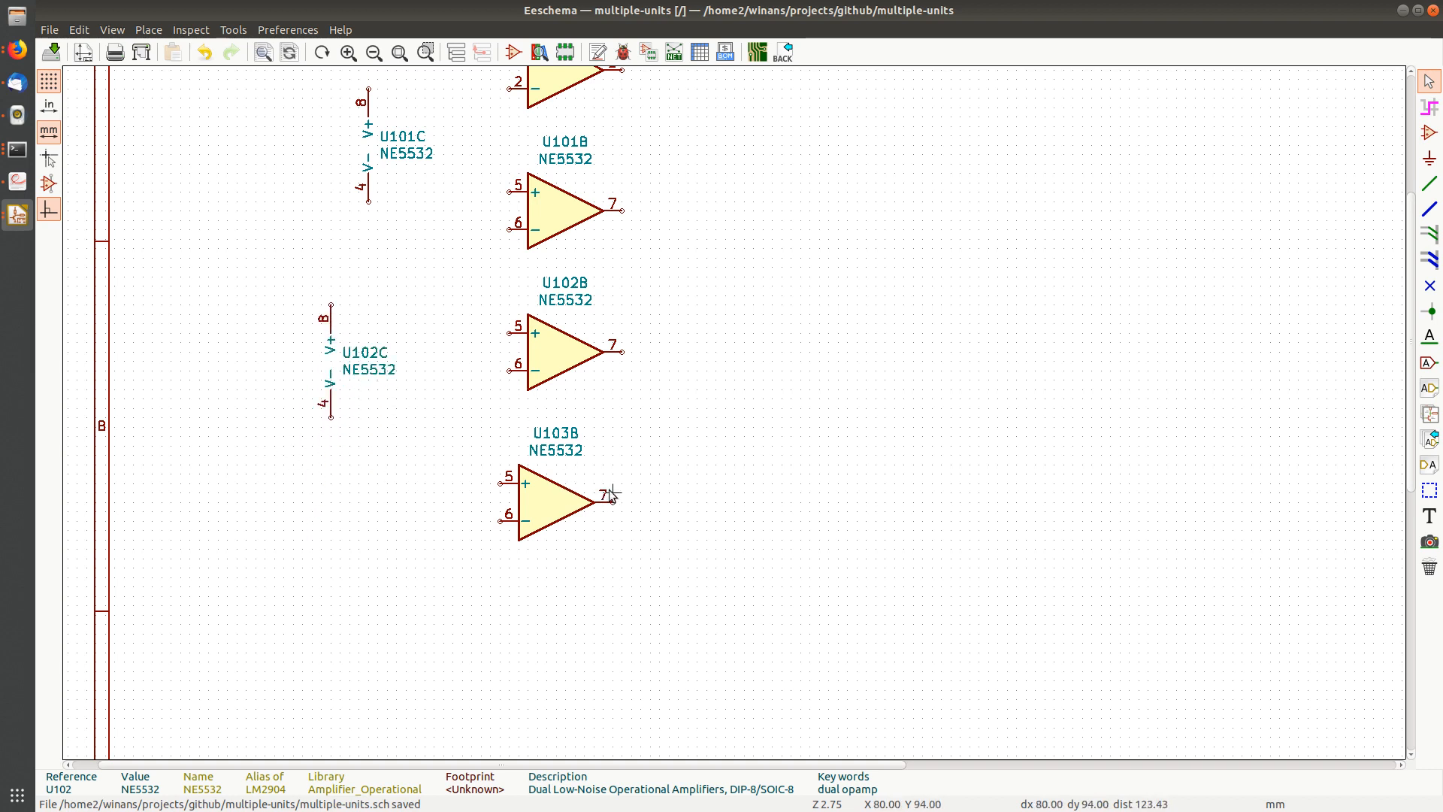
pyautogui.moveTo(405, 554); pyautogui.dragTo(268, 671, button='middle')
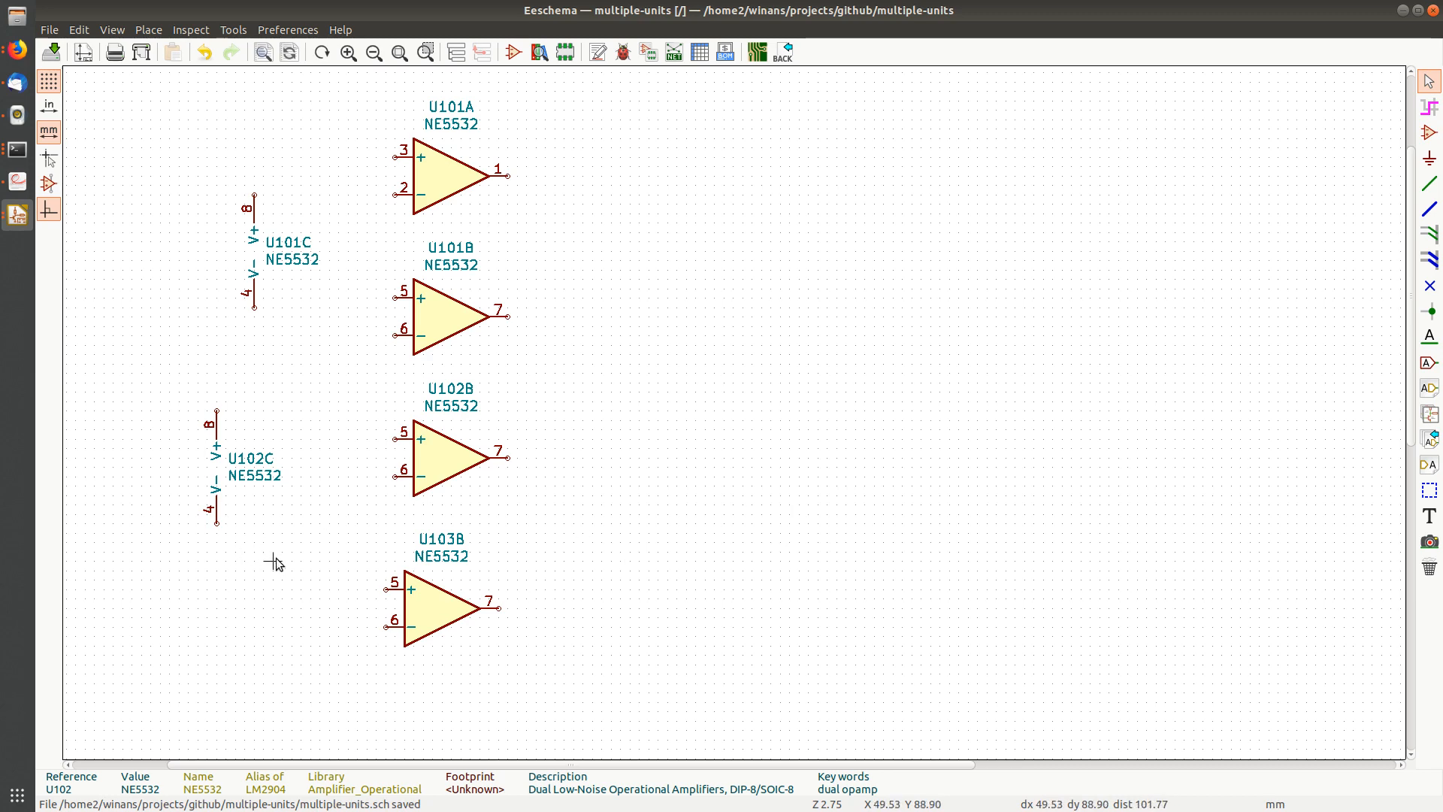
pyautogui.moveTo(274, 561); pyautogui.dragTo(298, 595, button='middle')
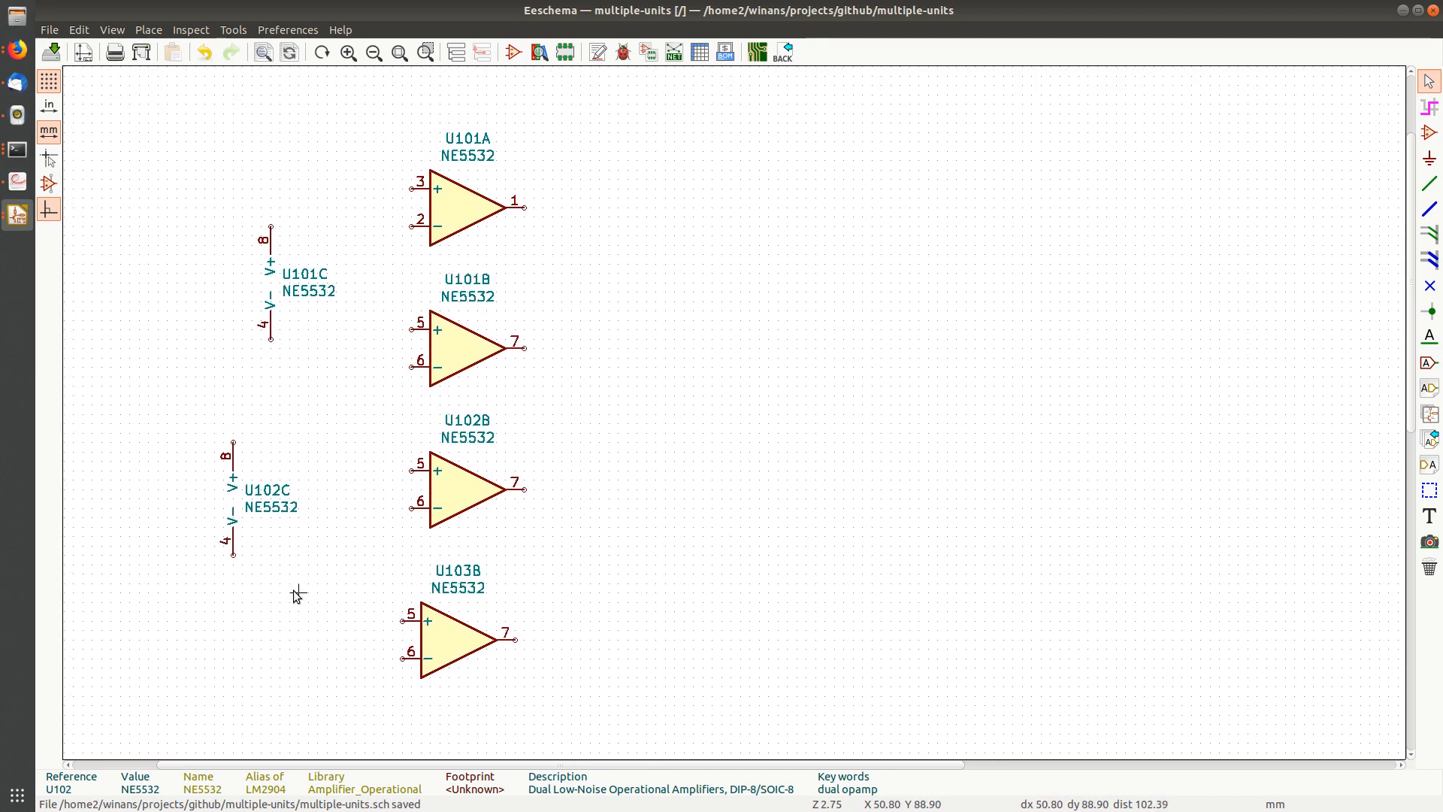
# Run the electrical rules check and examine the whole error list for problems with the U101, U102 and U103 units.
pyautogui.click(623, 53)
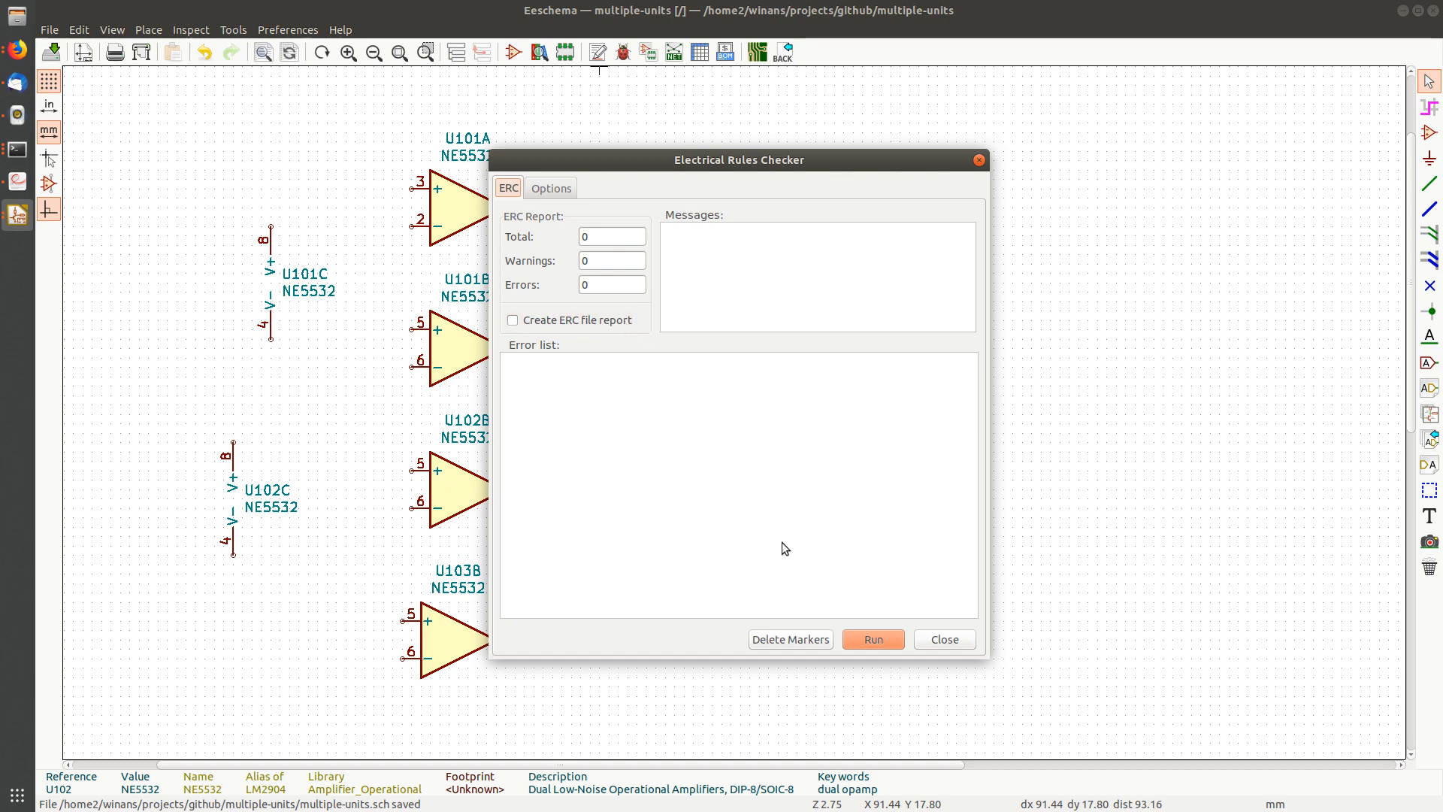
pyautogui.click(900, 640)
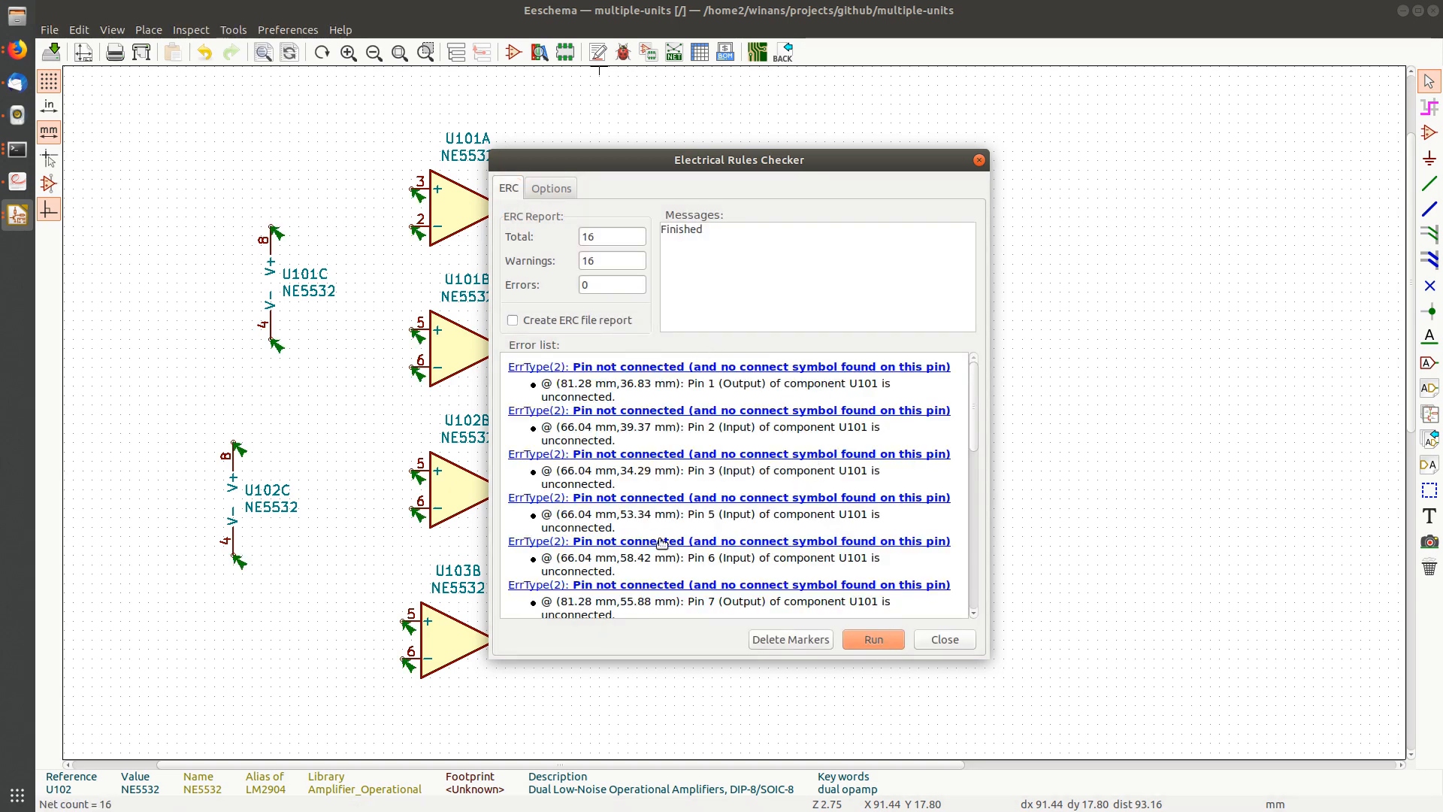
pyautogui.scroll(-10, 661, 543)
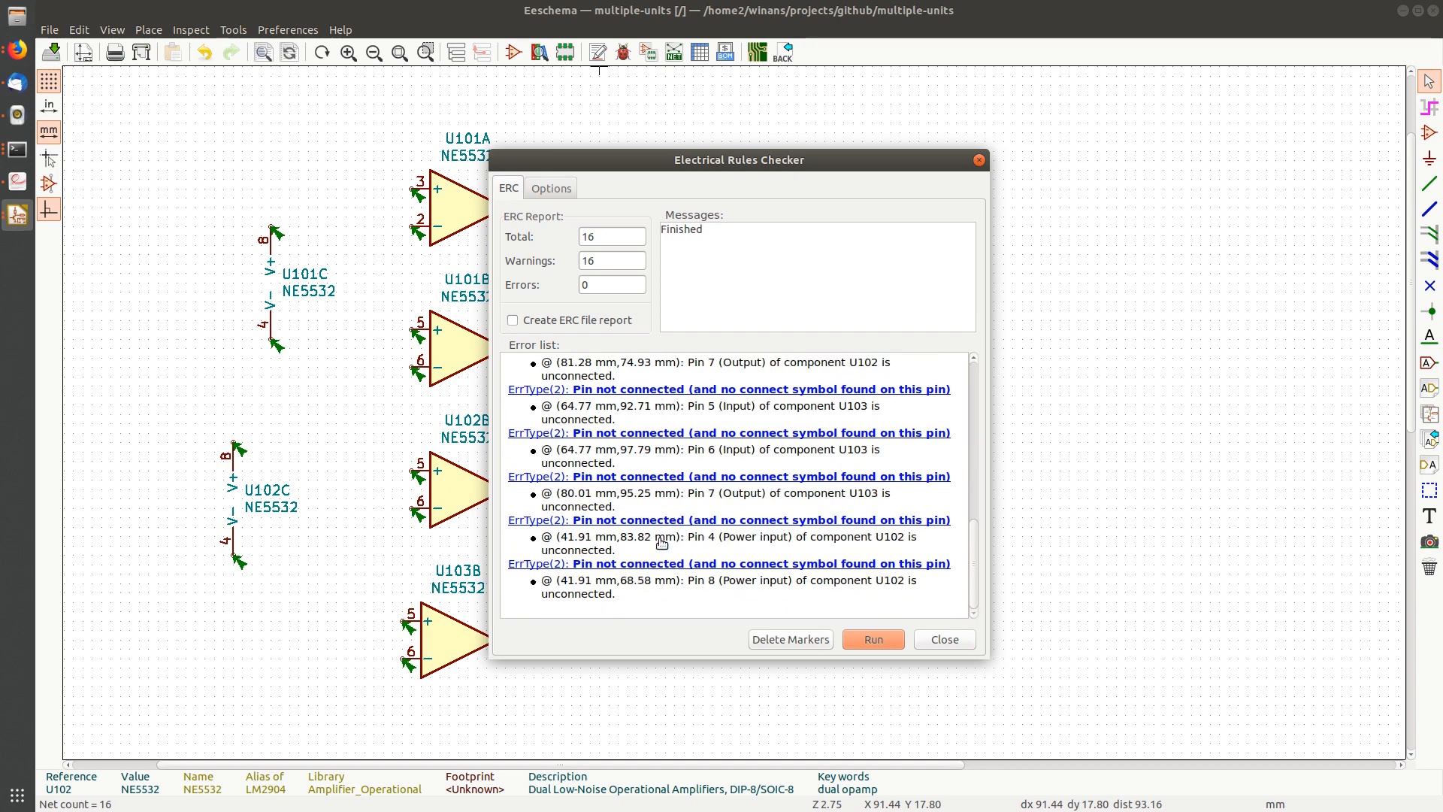
pyautogui.scroll(10, 668, 538)
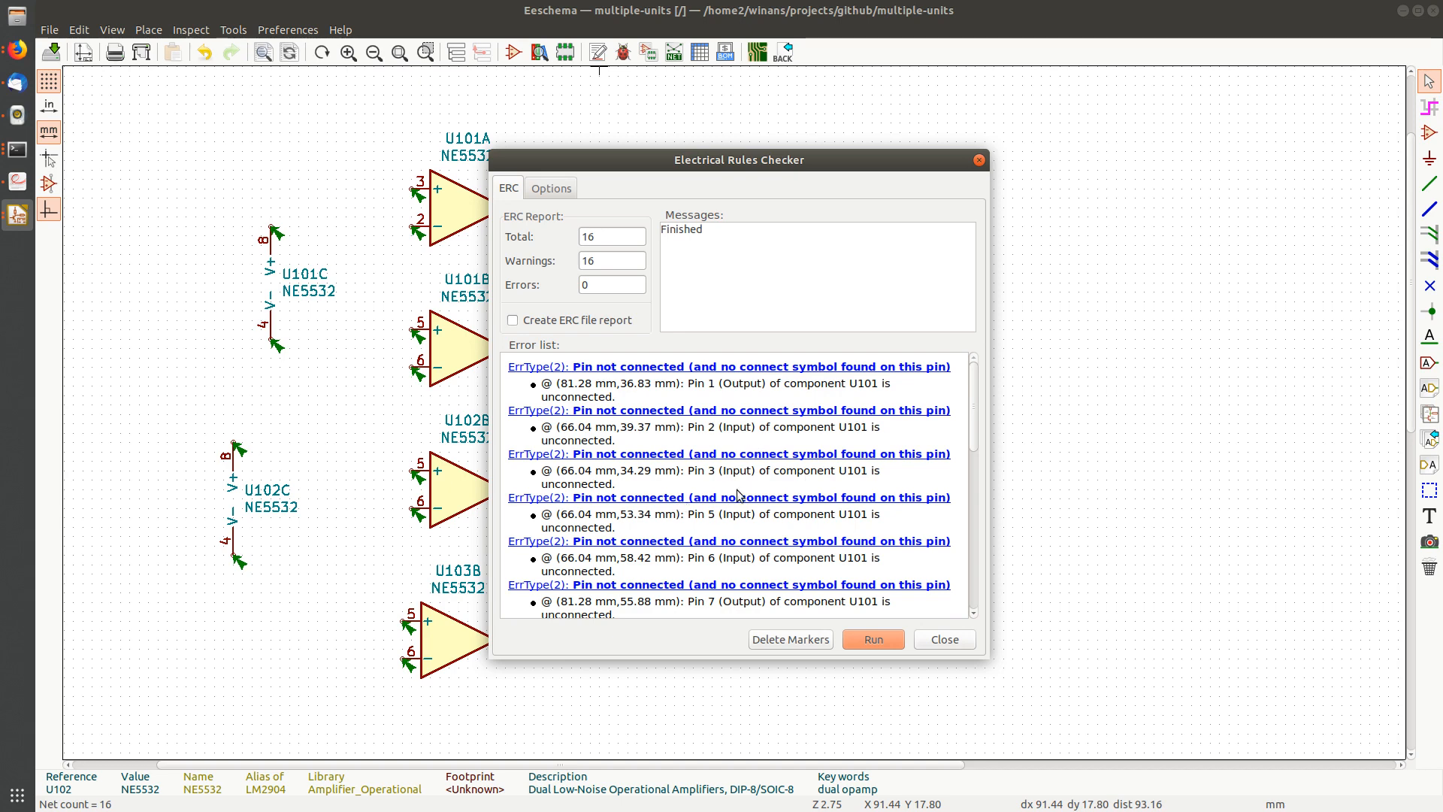
pyautogui.scroll(-10, 737, 496)
pyautogui.click(449, 586)
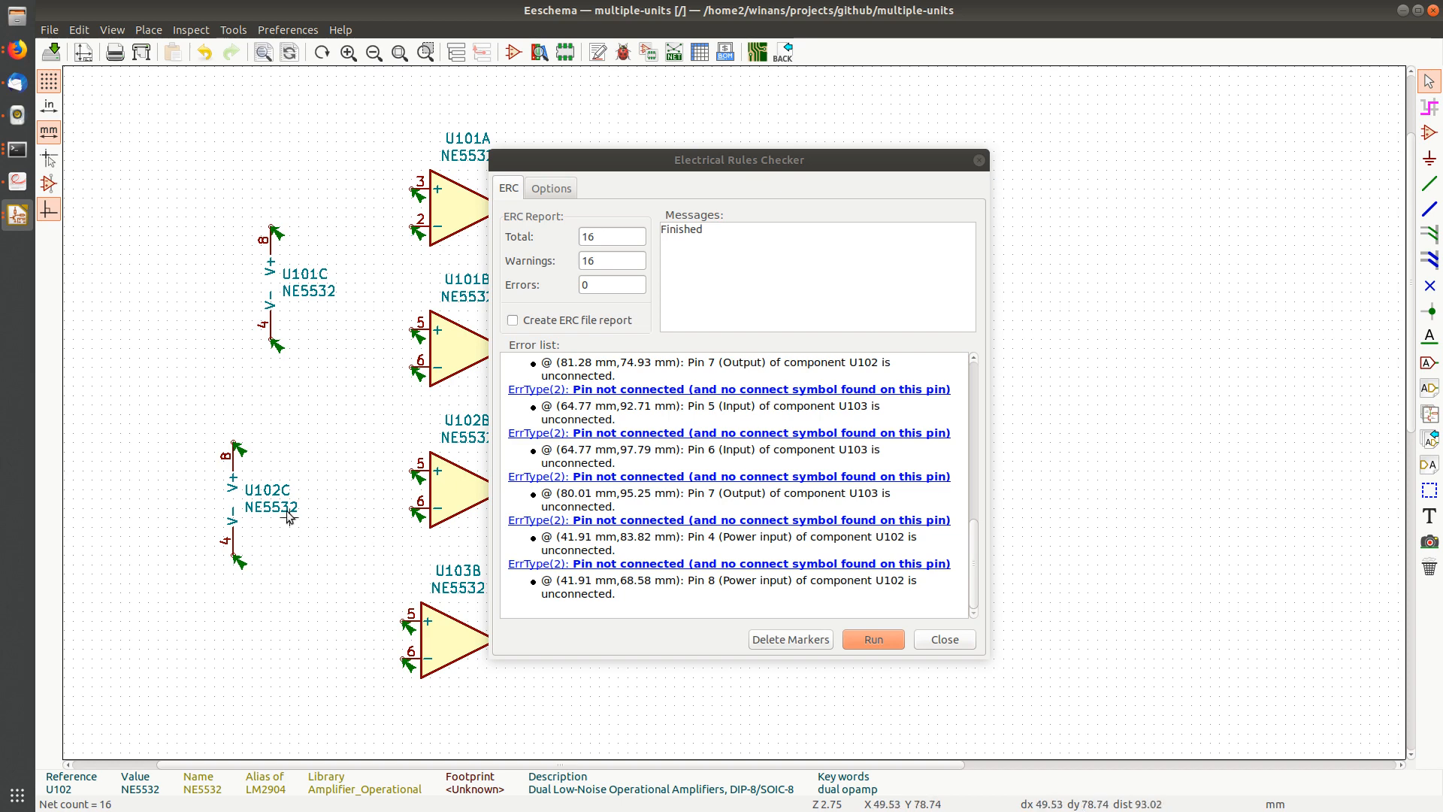
pyautogui.click(792, 500)
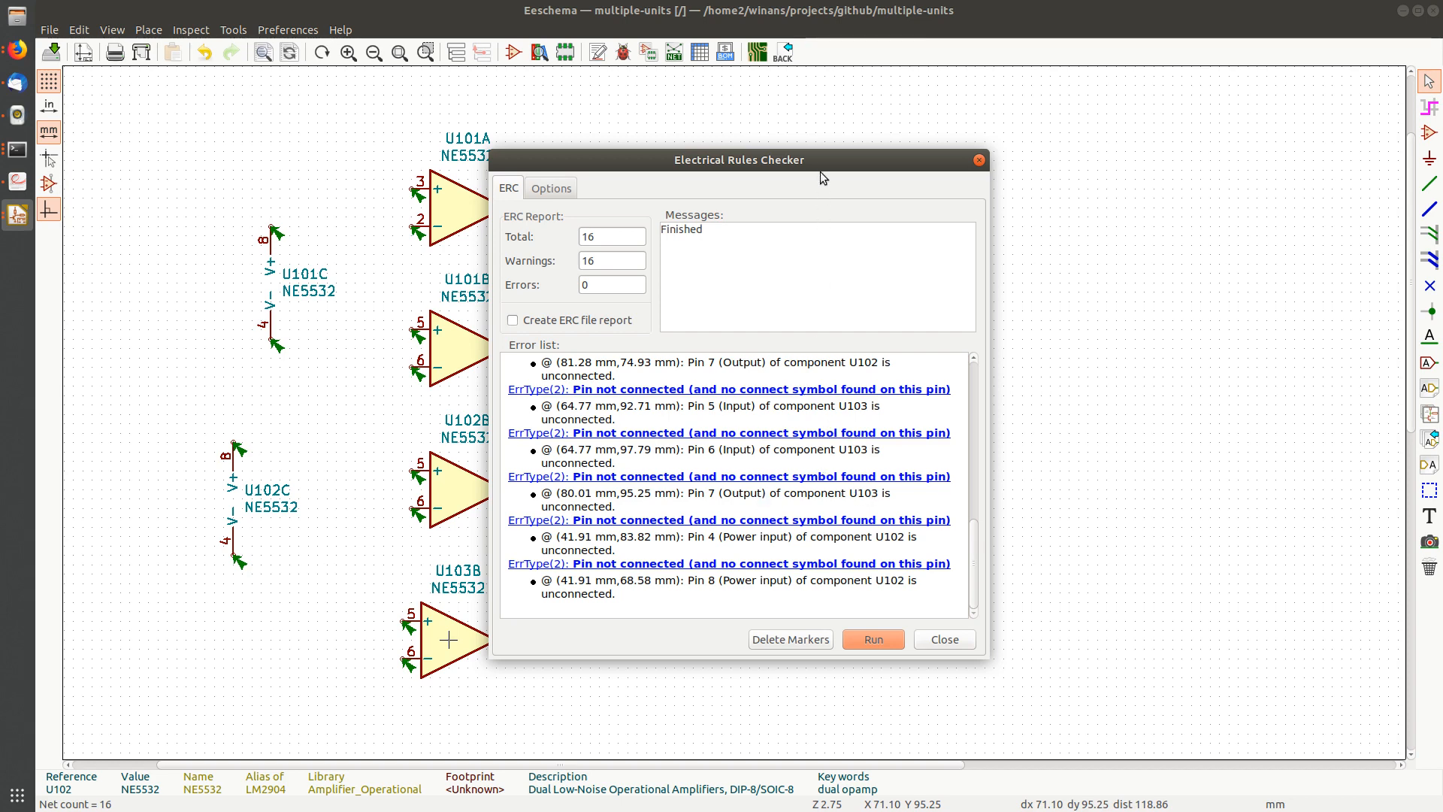
# Move the rules checker clear of the op-amps and examine its U102 and U103 entries for reports of missing or duplicate units.
pyautogui.moveTo(822, 175); pyautogui.dragTo(1005, 145)
pyautogui.click(522, 654)
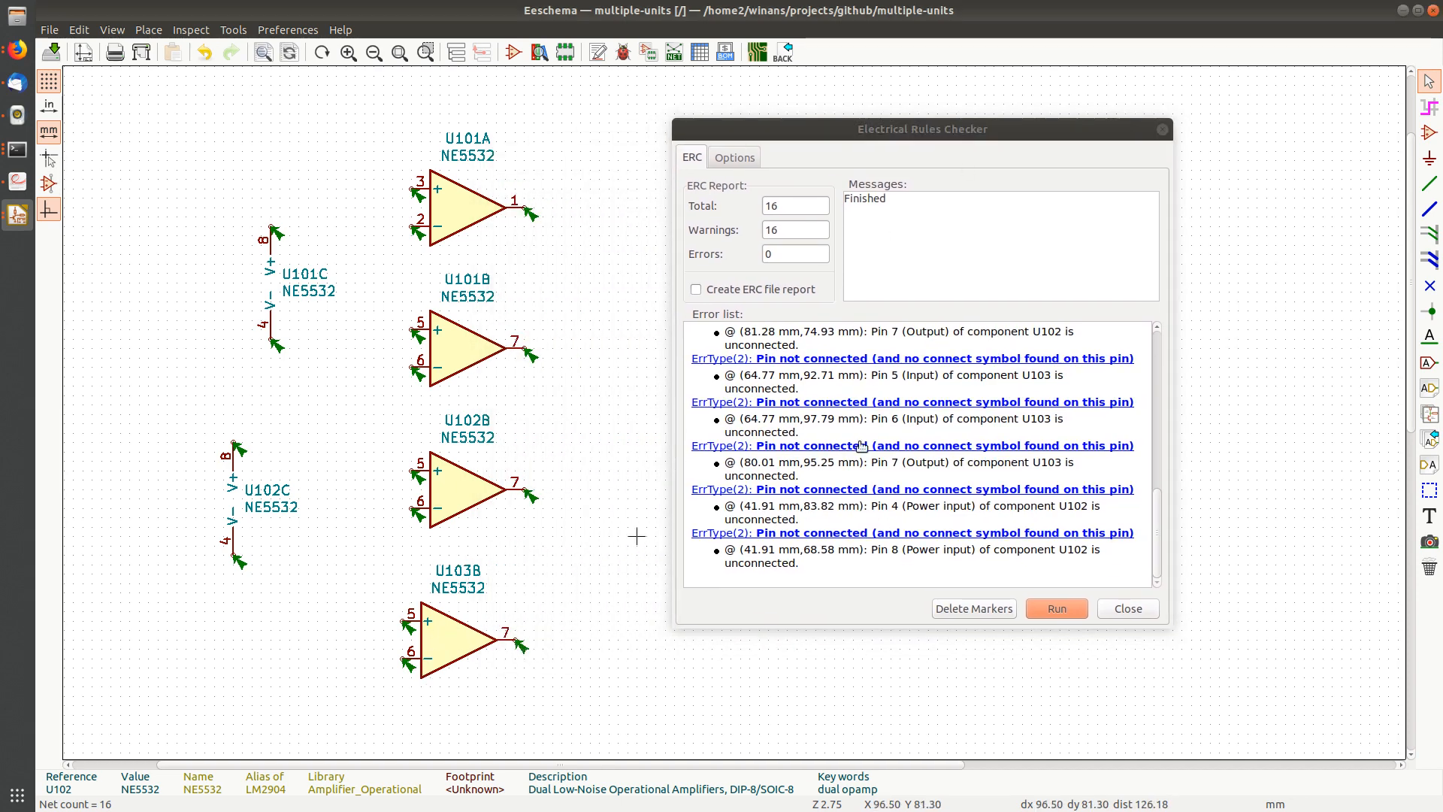
pyautogui.click(910, 415)
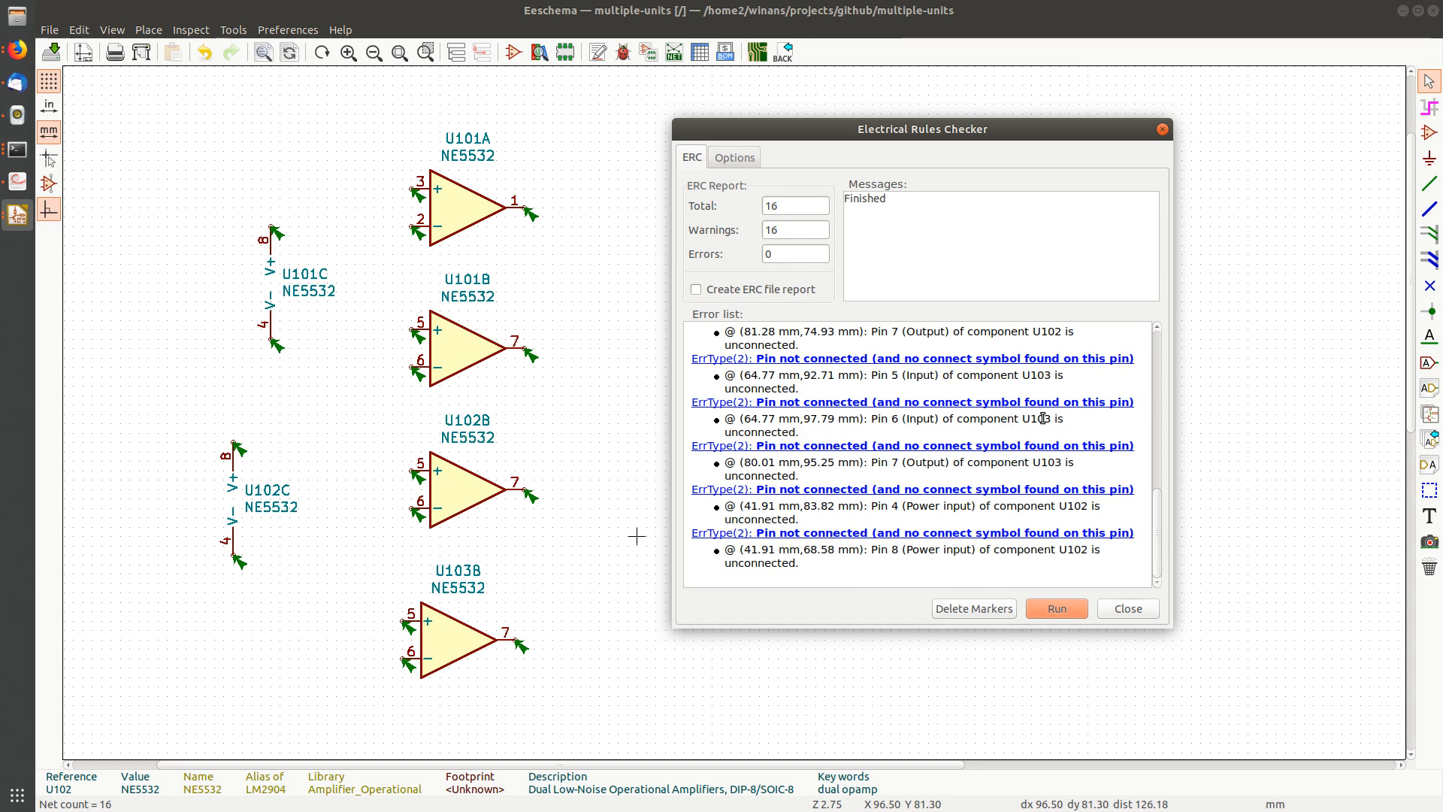
pyautogui.press('Escape')
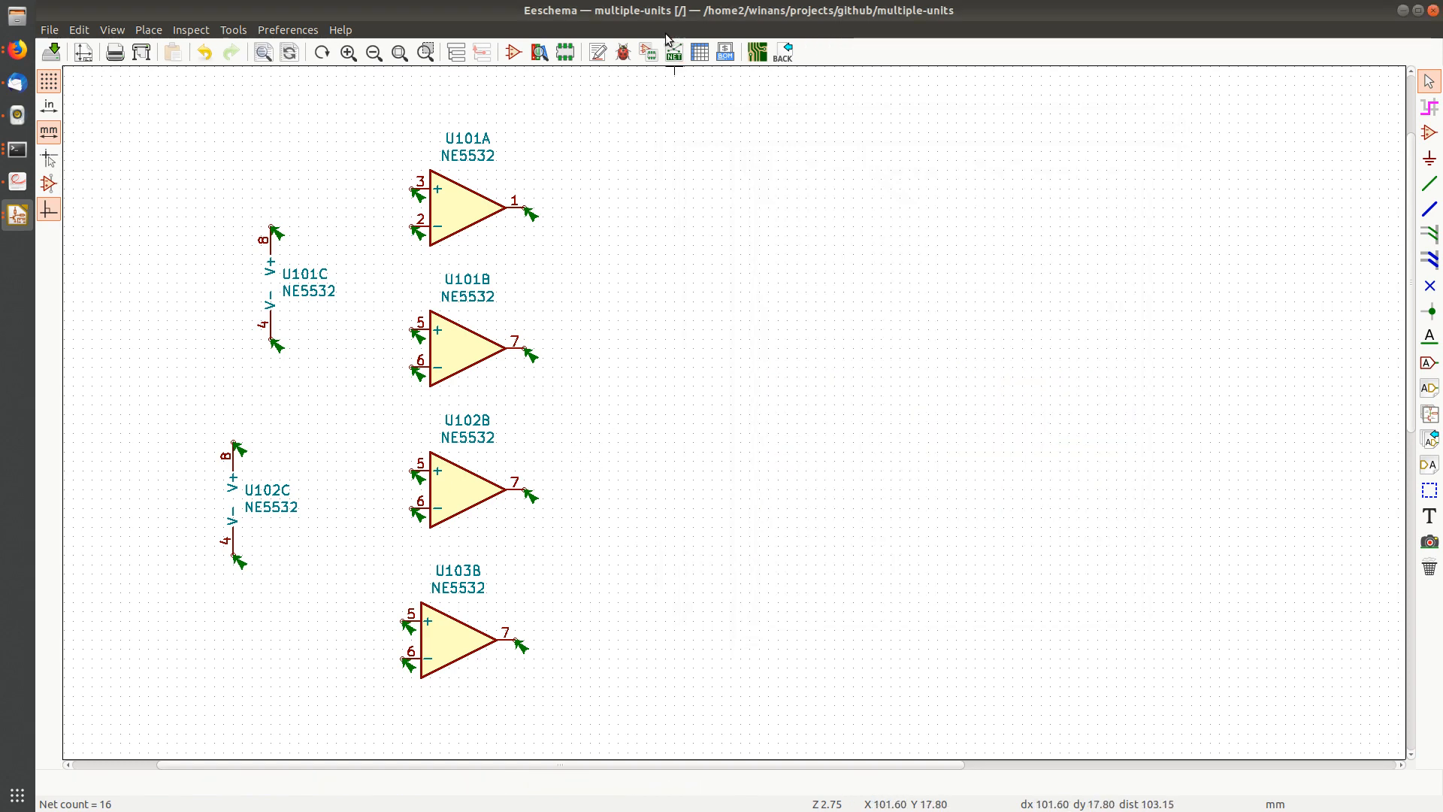
pyautogui.click(623, 51)
pyautogui.scroll(-2, 894, 438)
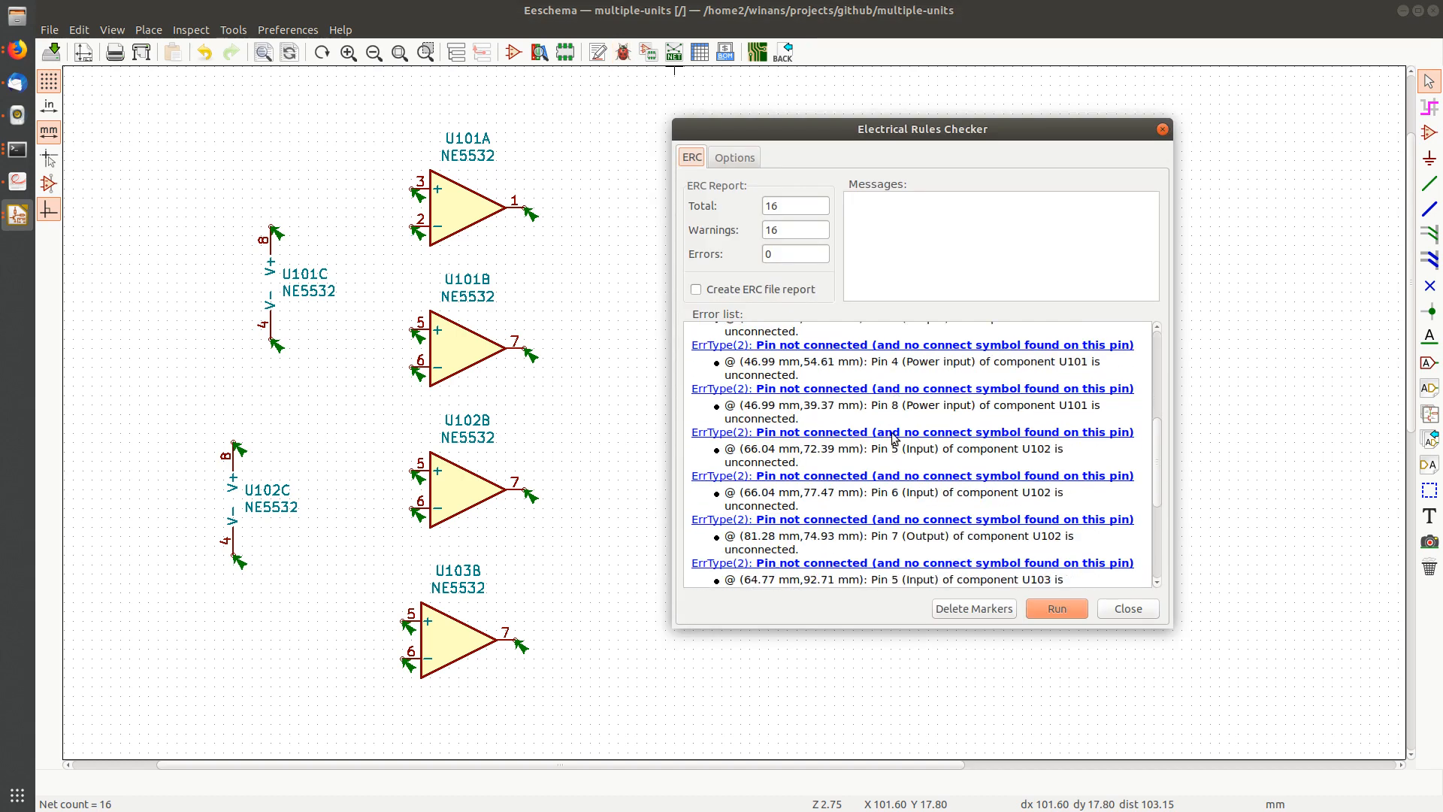
pyautogui.scroll(-4, 894, 438)
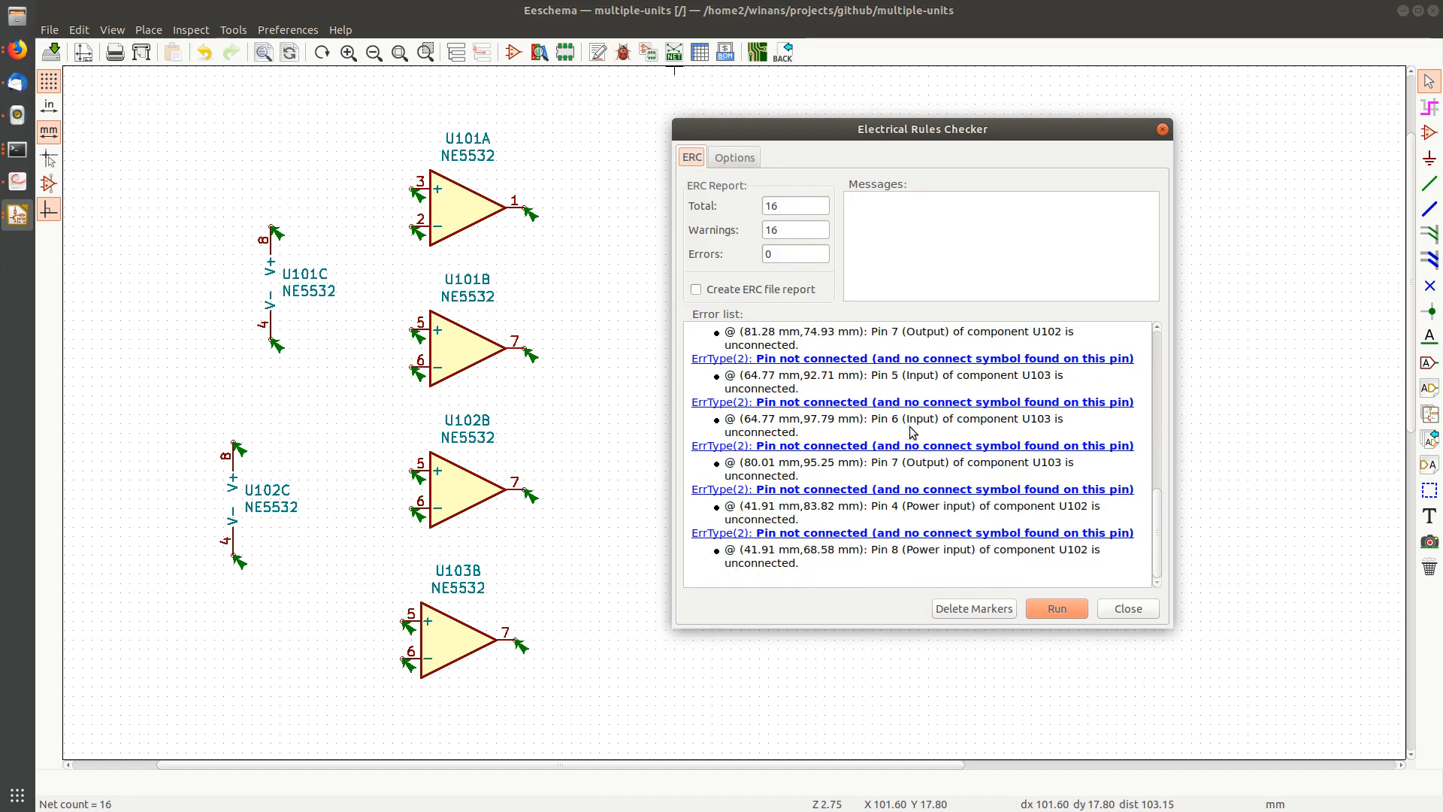
pyautogui.scroll(2, 984, 381)
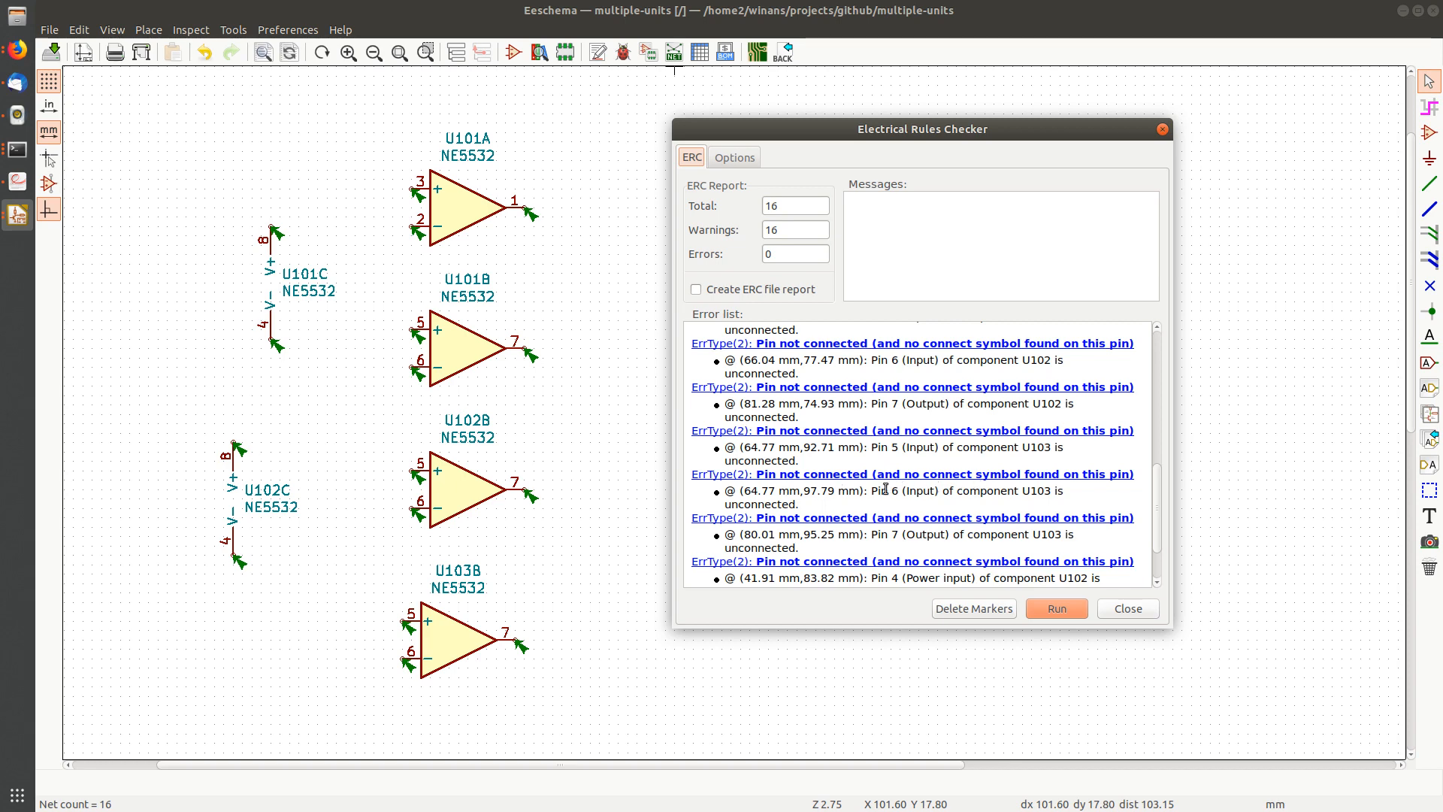
pyautogui.scroll(-2, 957, 534)
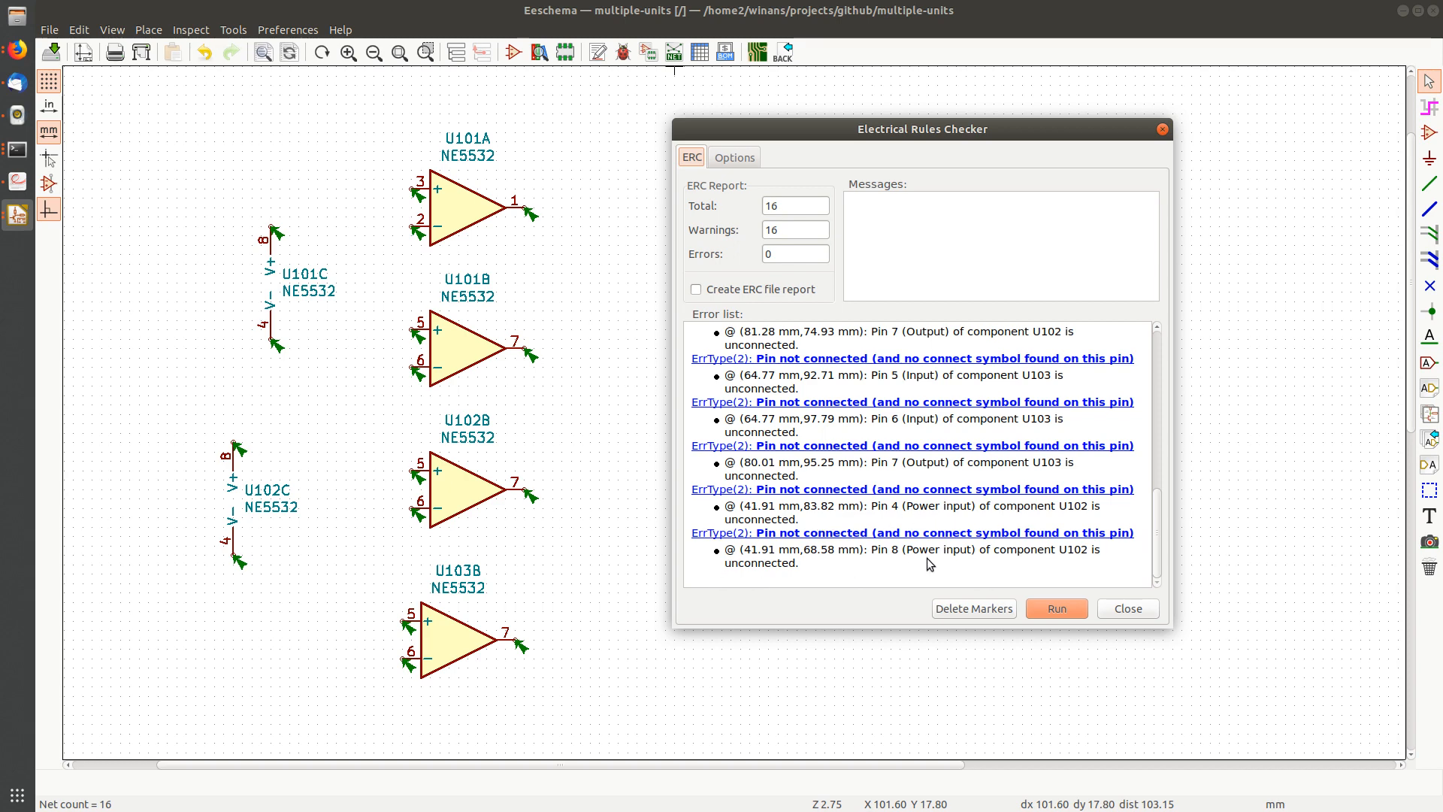
# Compare the complete error list with the units placed for U101, U102 and U103, and close the rules checker.
pyautogui.click(207, 517)
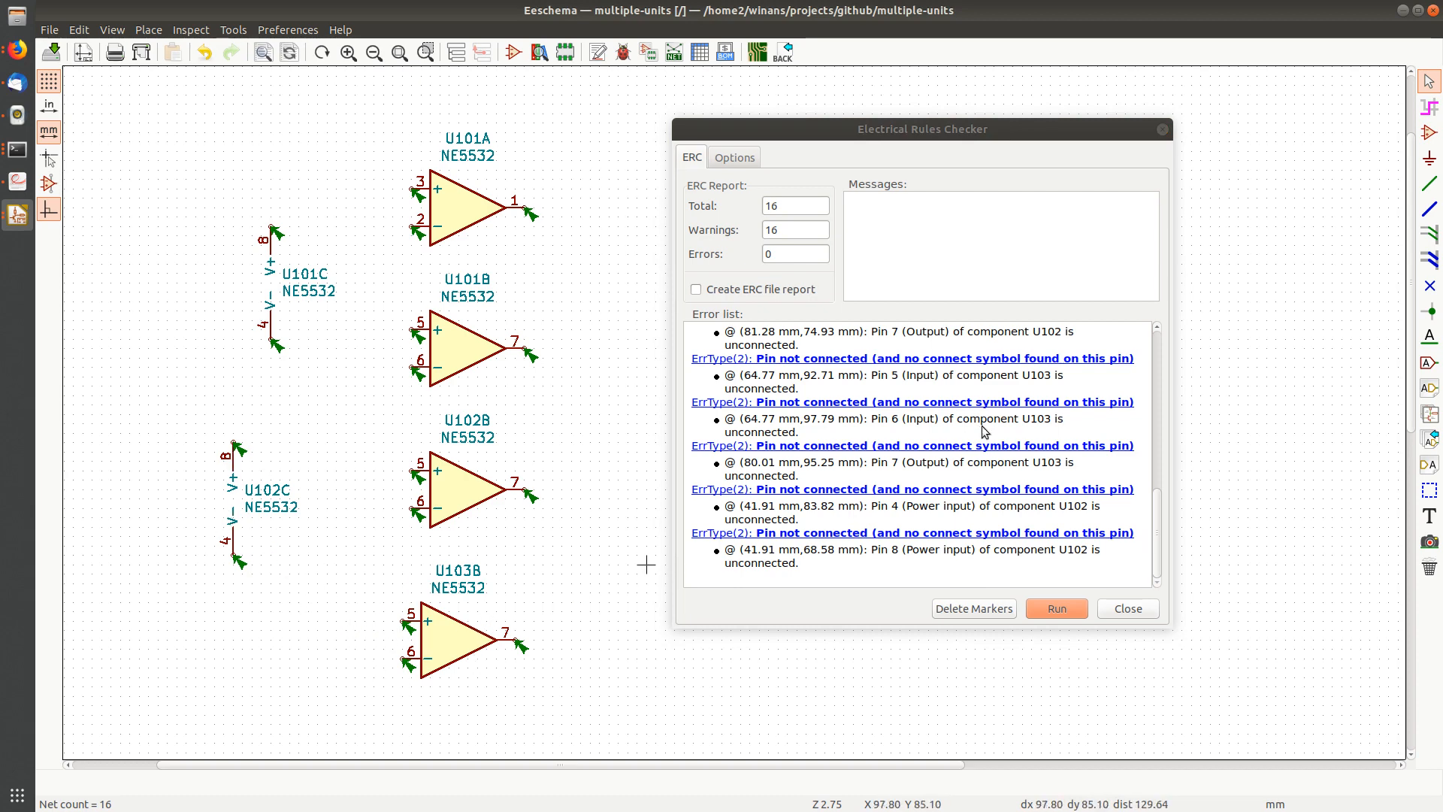
pyautogui.scroll(3, 977, 443)
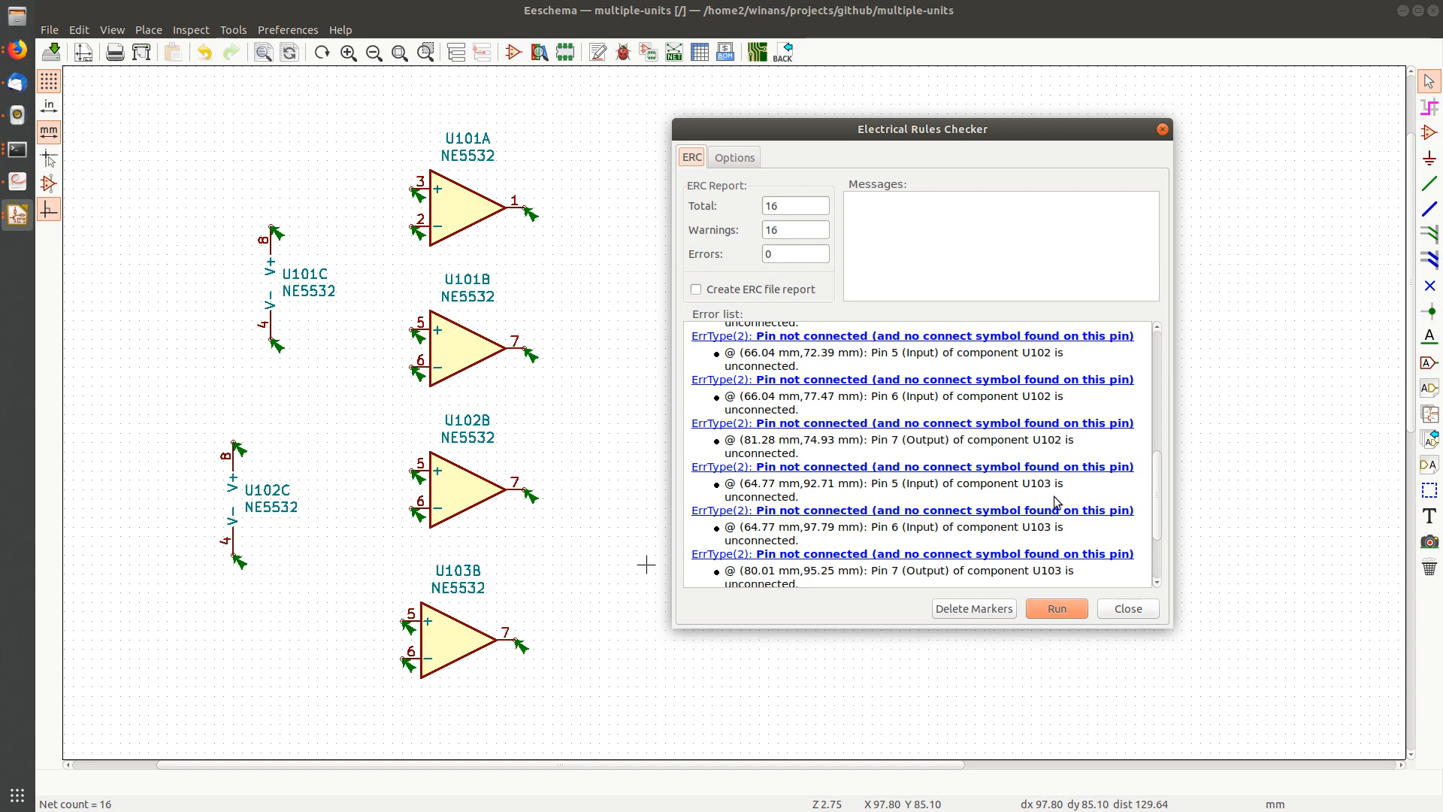
pyautogui.scroll(1, 1056, 501)
pyautogui.scroll(-1, 1059, 511)
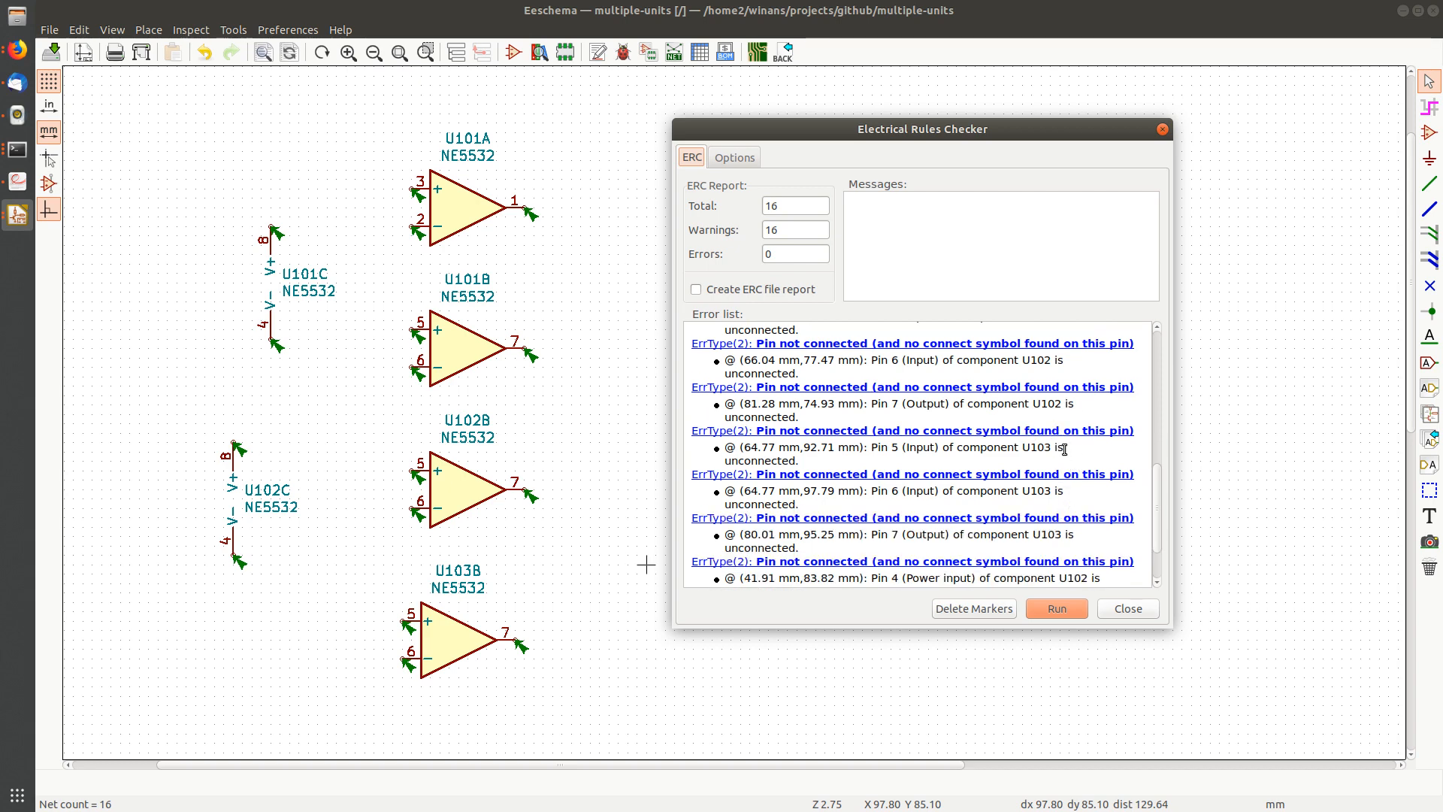
pyautogui.scroll(1, 1086, 456)
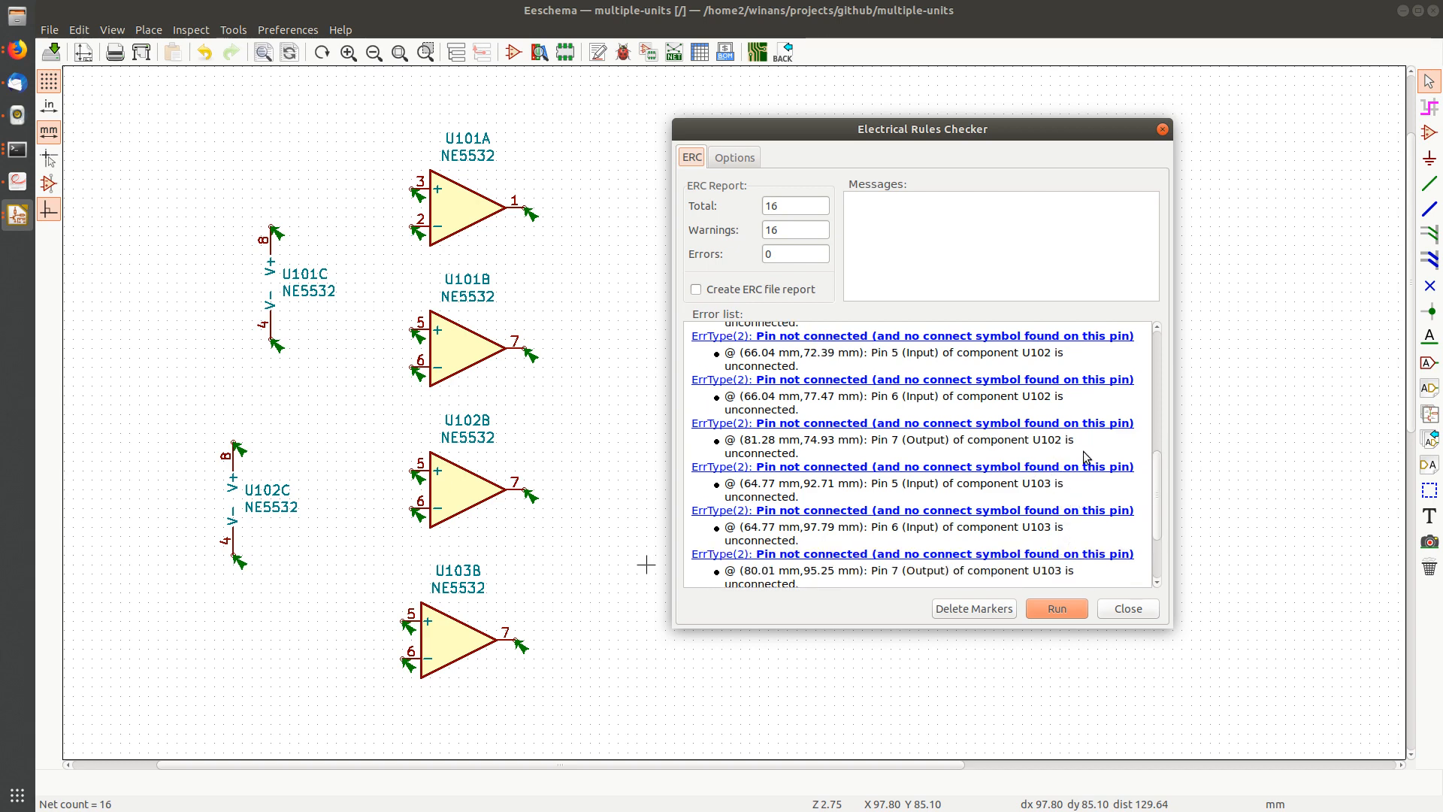
pyautogui.scroll(4, 1085, 456)
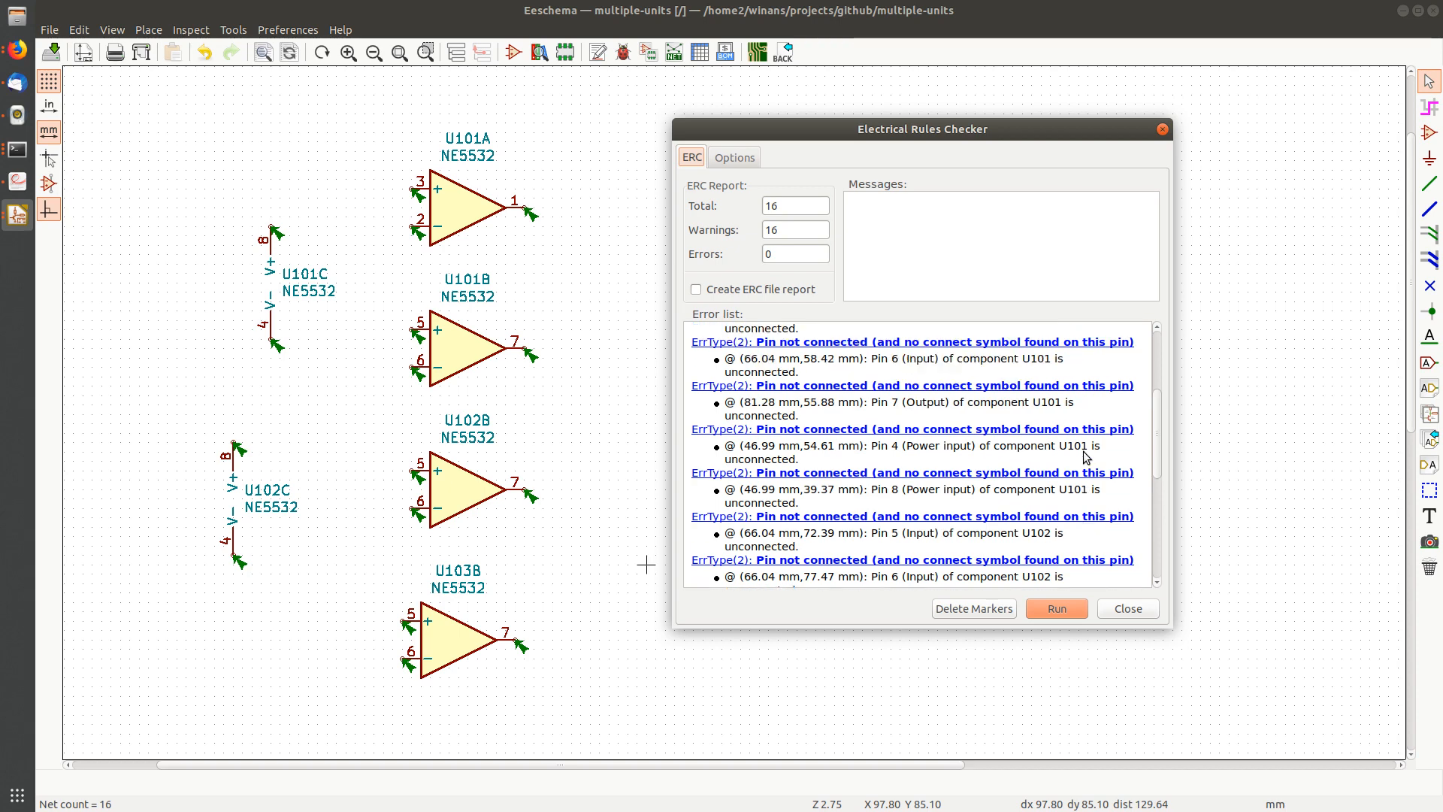
pyautogui.scroll(3, 1086, 457)
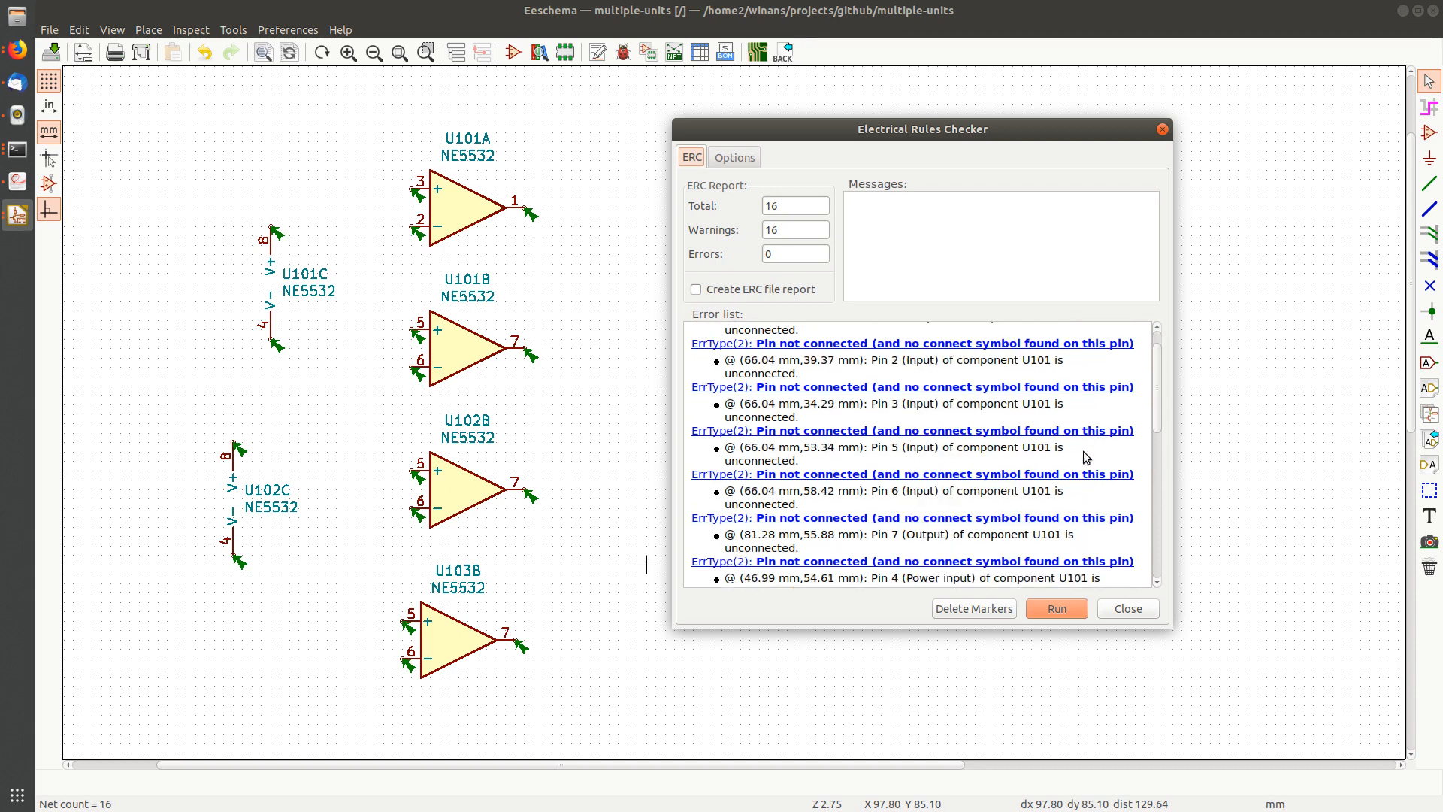
pyautogui.scroll(-10, 1086, 457)
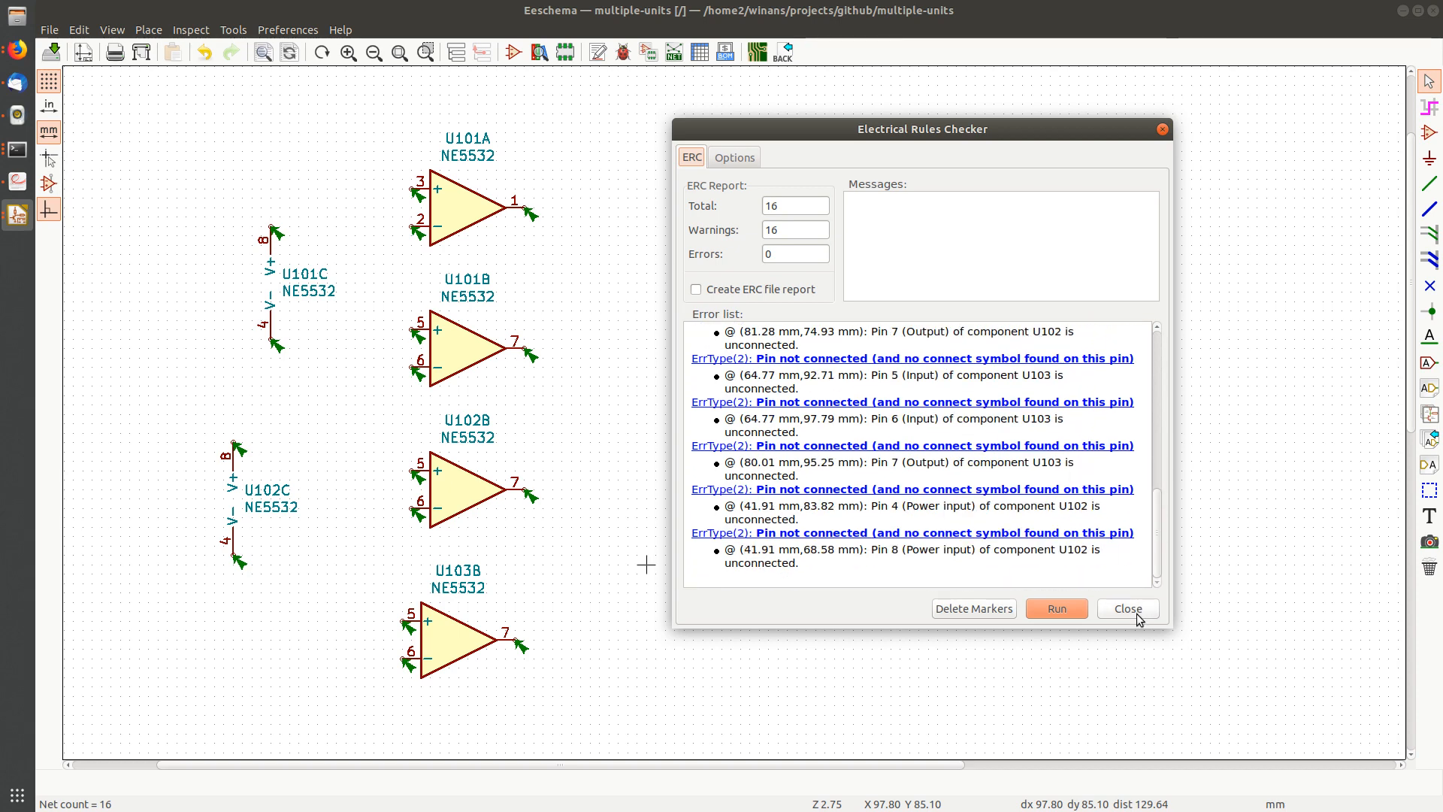
pyautogui.click(1128, 608)
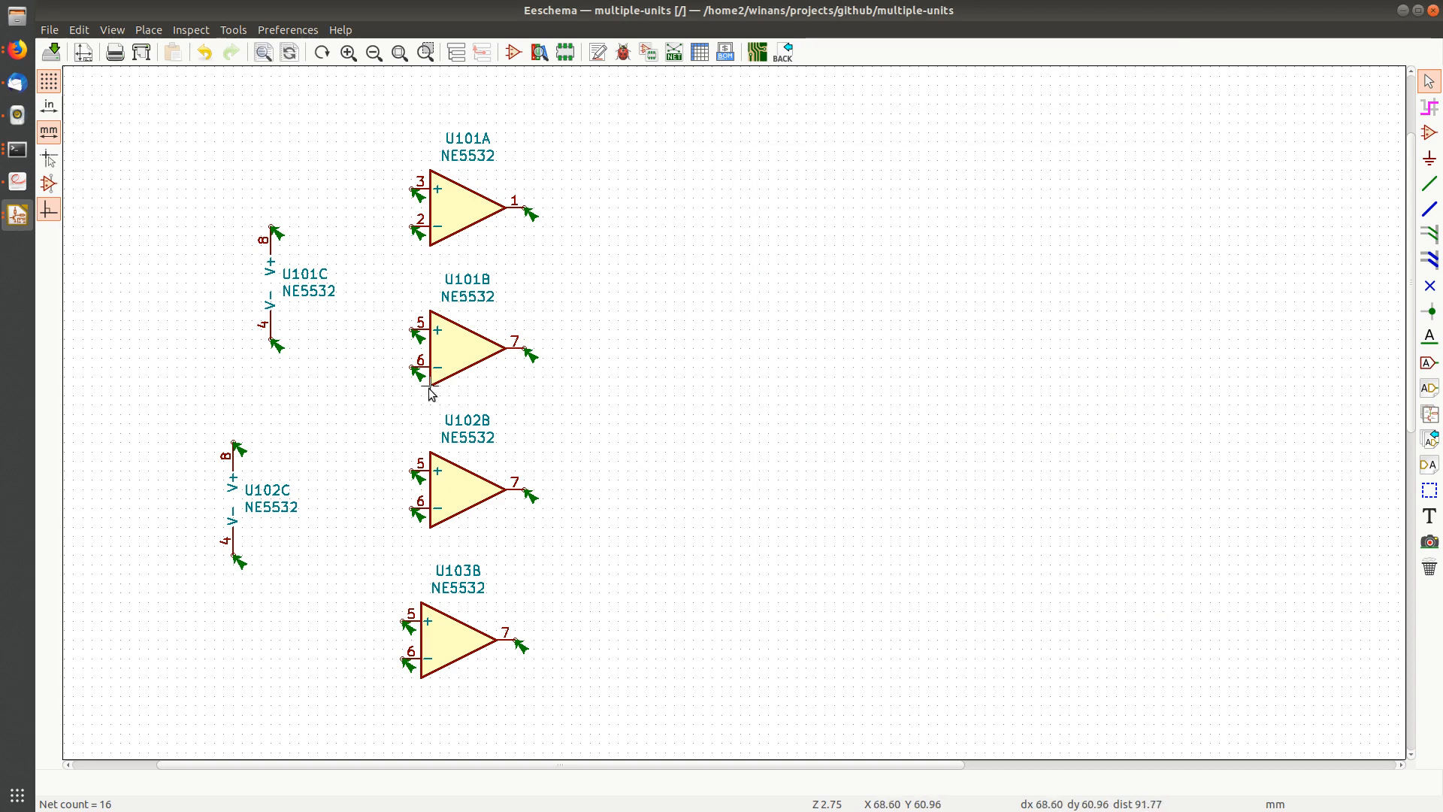
# Change op-amp U102B to unit A in its symbol properties.
pyautogui.moveTo(576, 448); pyautogui.dragTo(517, 456, button='middle')
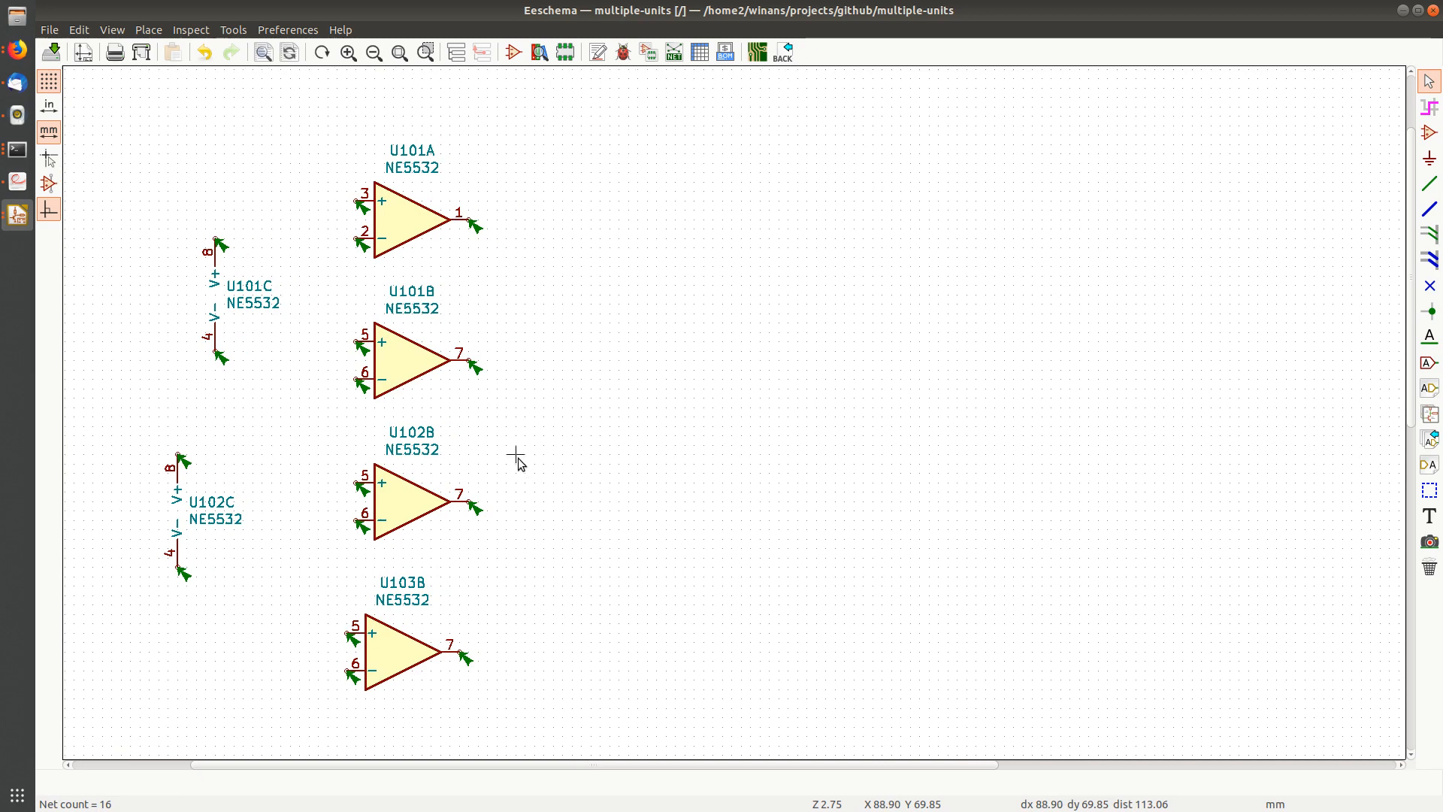
pyautogui.scroll(-3, 714, 420)
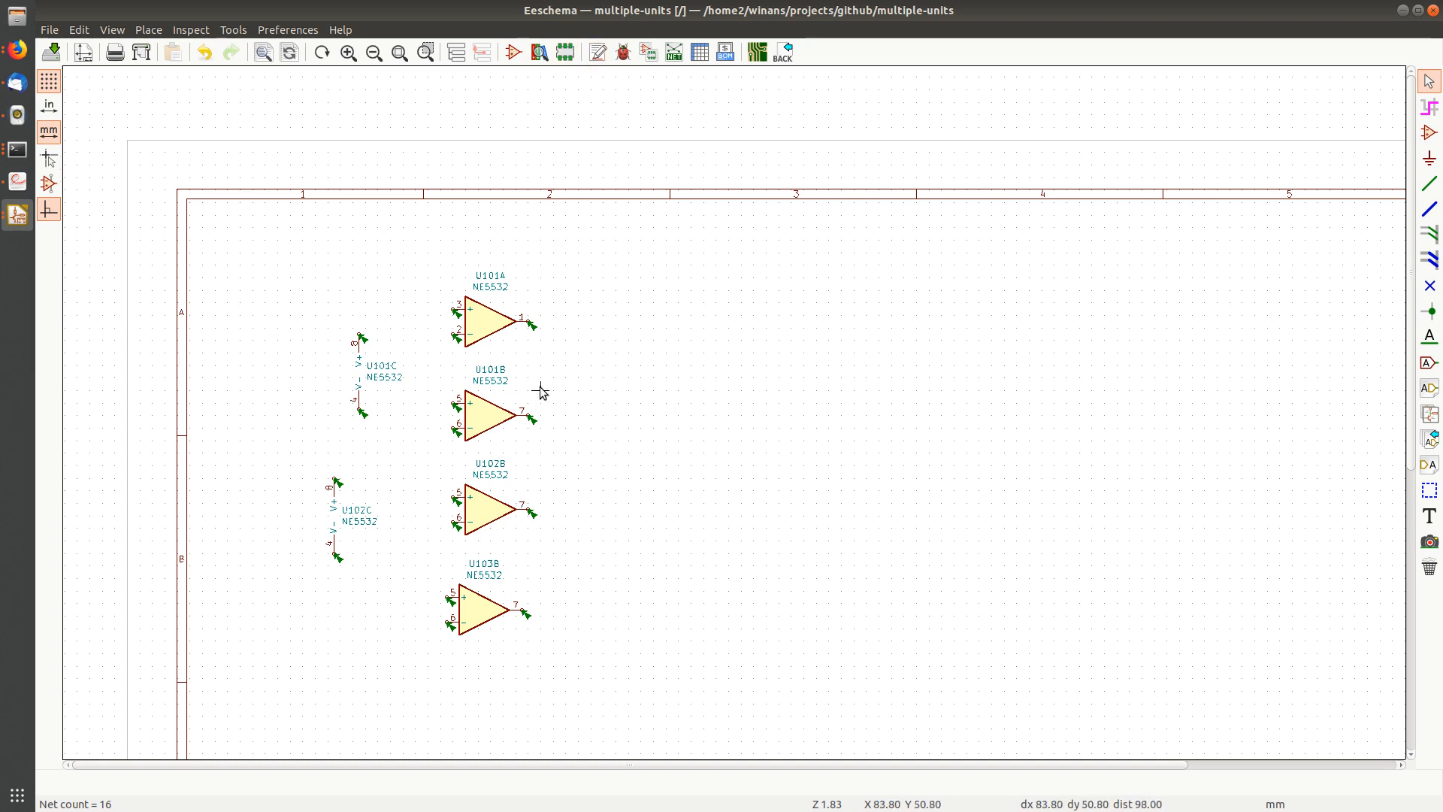
pyautogui.moveTo(559, 416); pyautogui.dragTo(493, 441, button='middle')
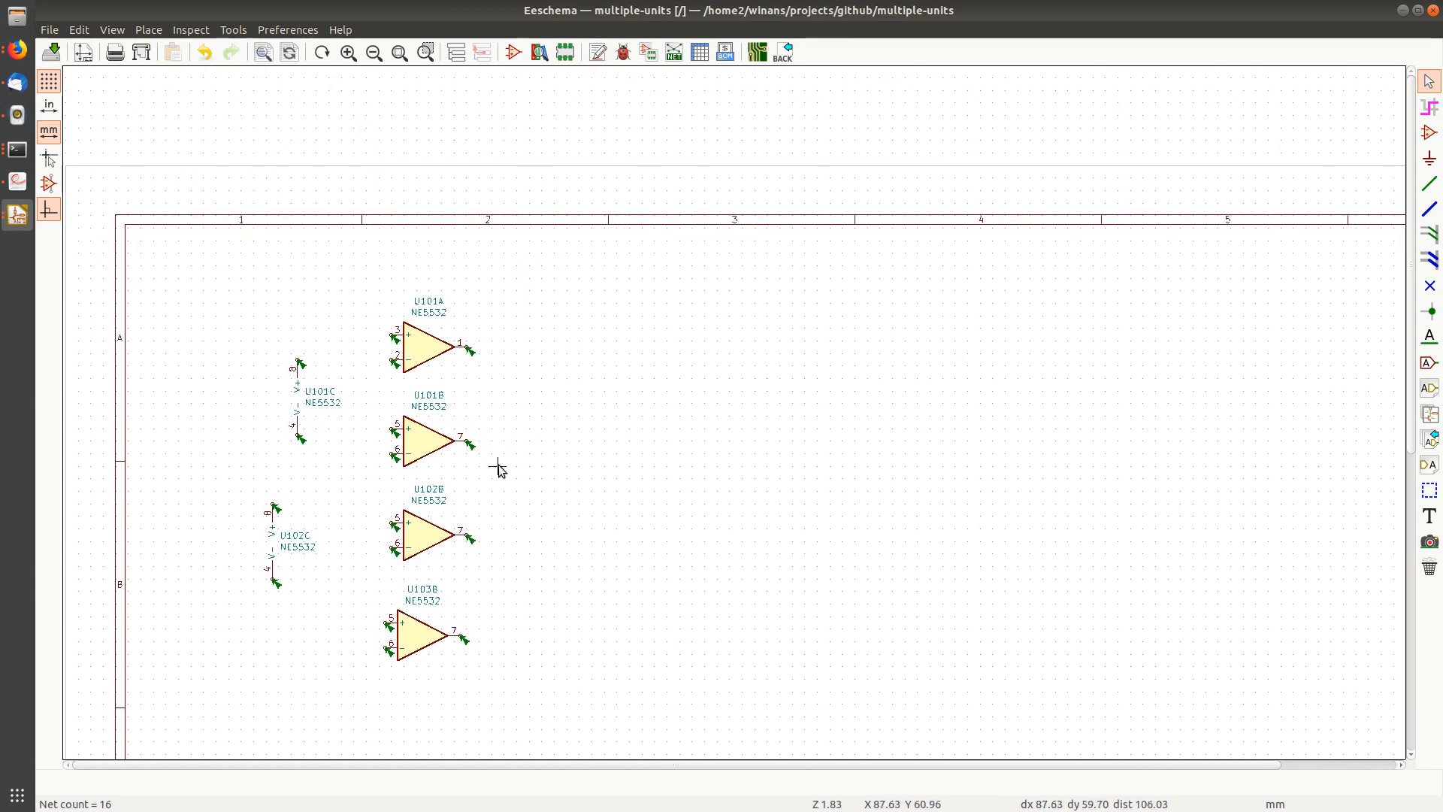
pyautogui.rightClick(423, 535)
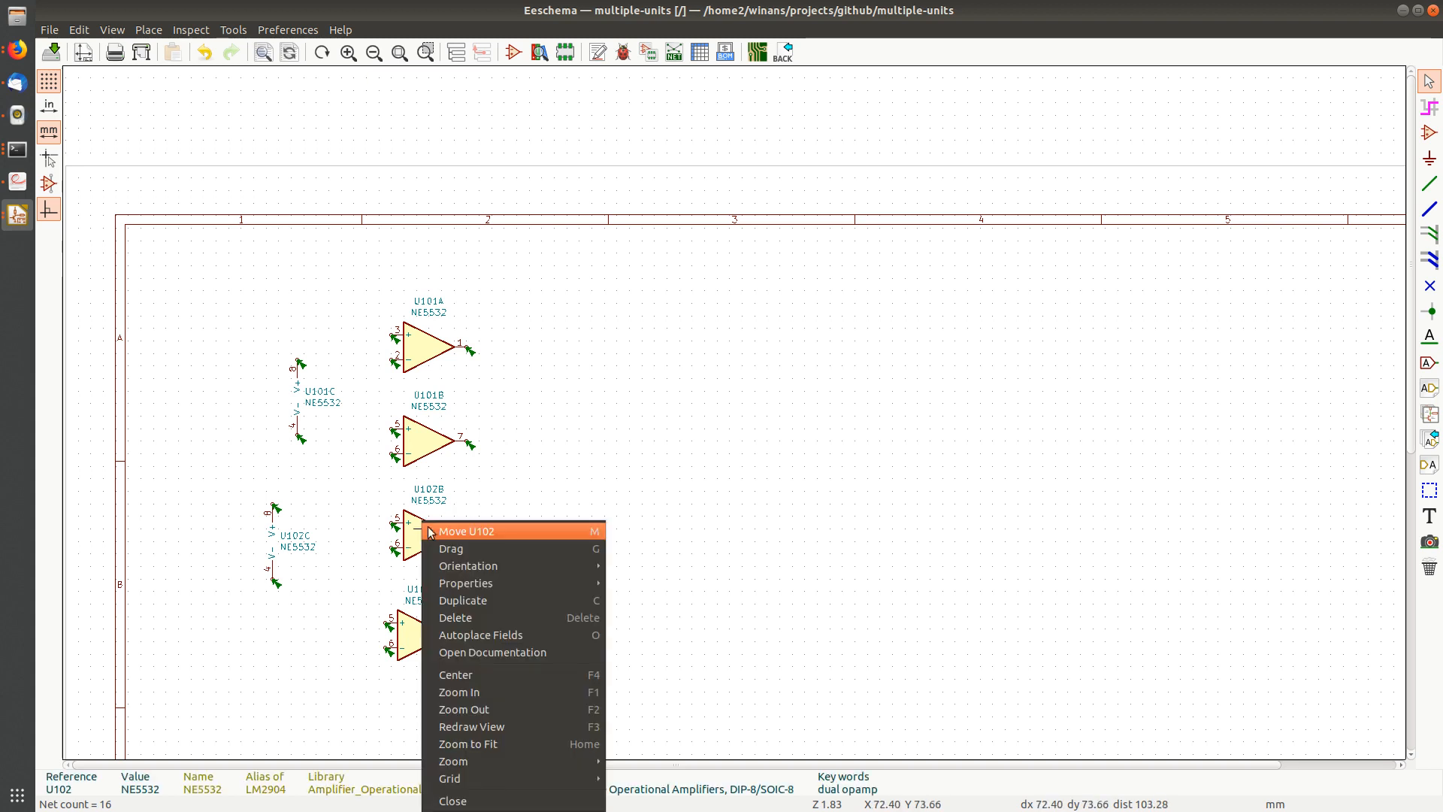
pyautogui.click(545, 502)
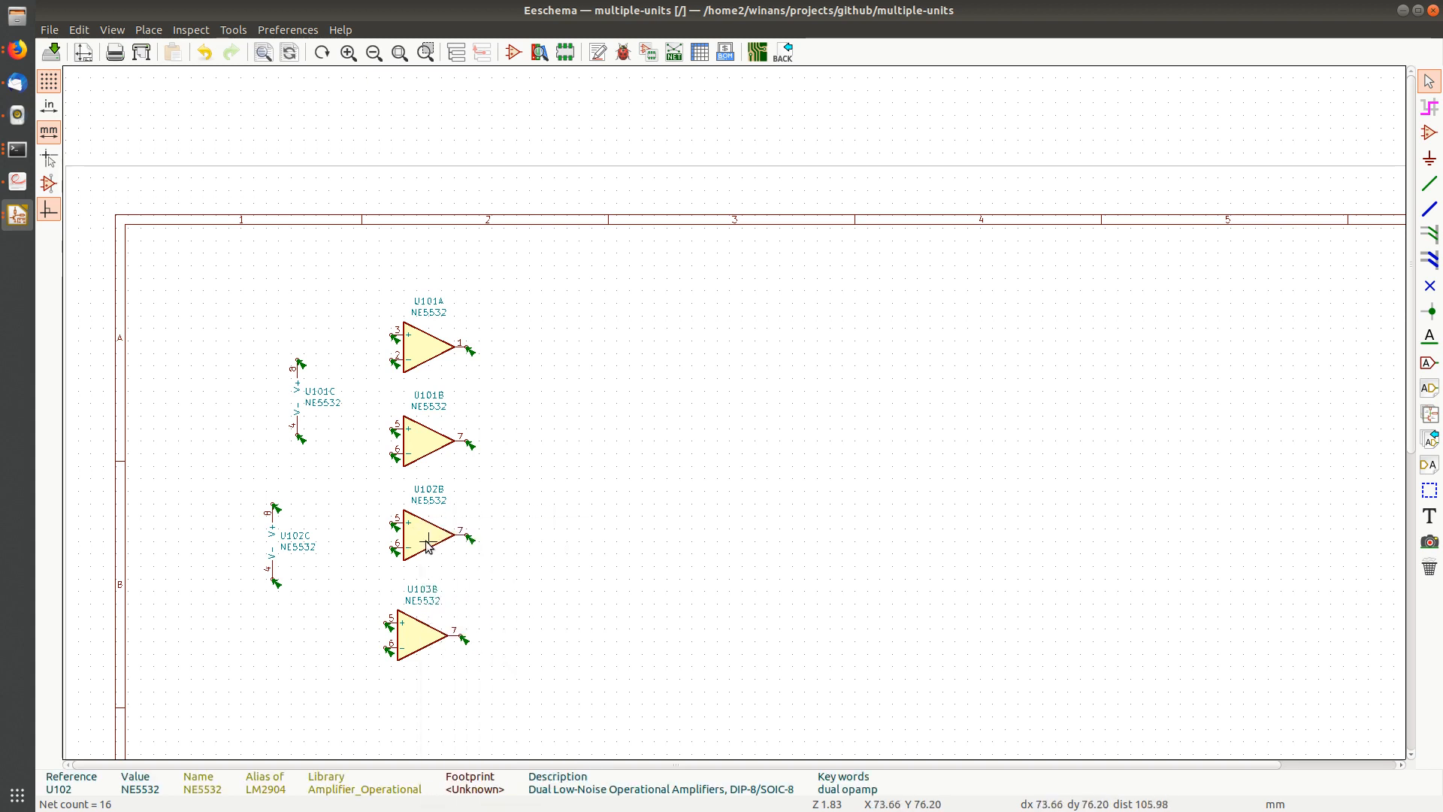
pyautogui.press('e')
pyautogui.click(569, 170)
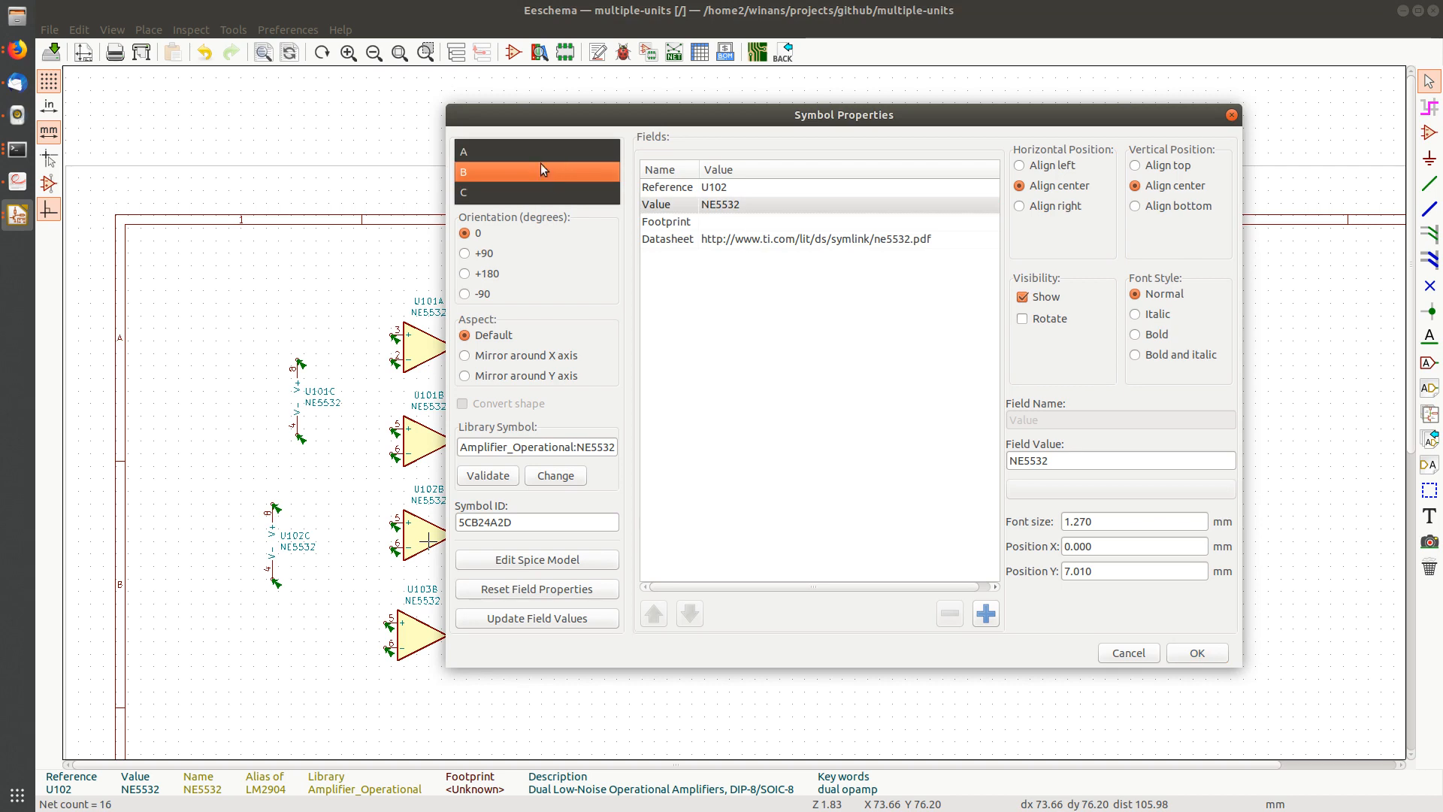
pyautogui.click(547, 154)
pyautogui.click(1213, 653)
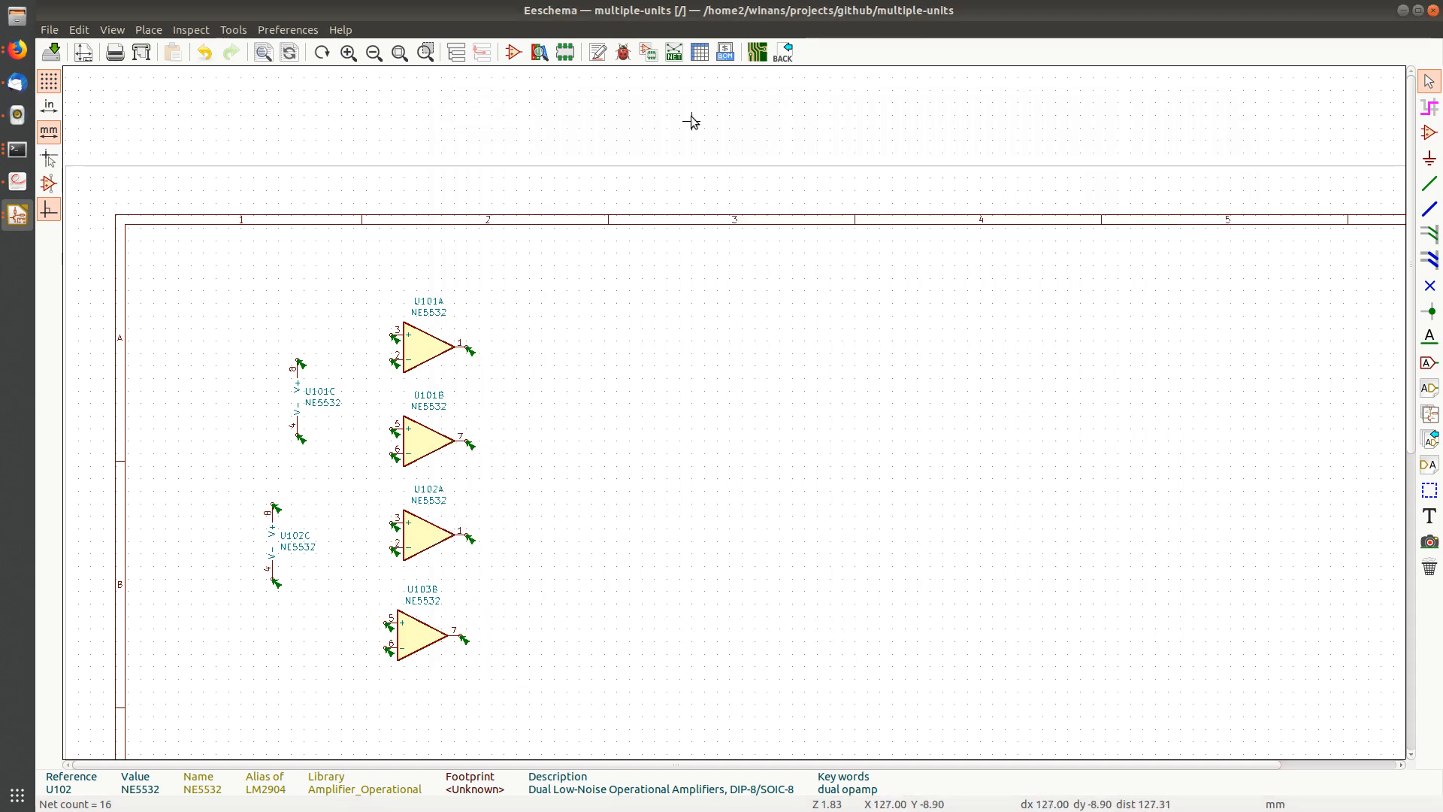
# Reannotate the entire schematic by Y position, resetting existing annotations, with the lower two op-amps set as units A and B.
pyautogui.click(598, 52)
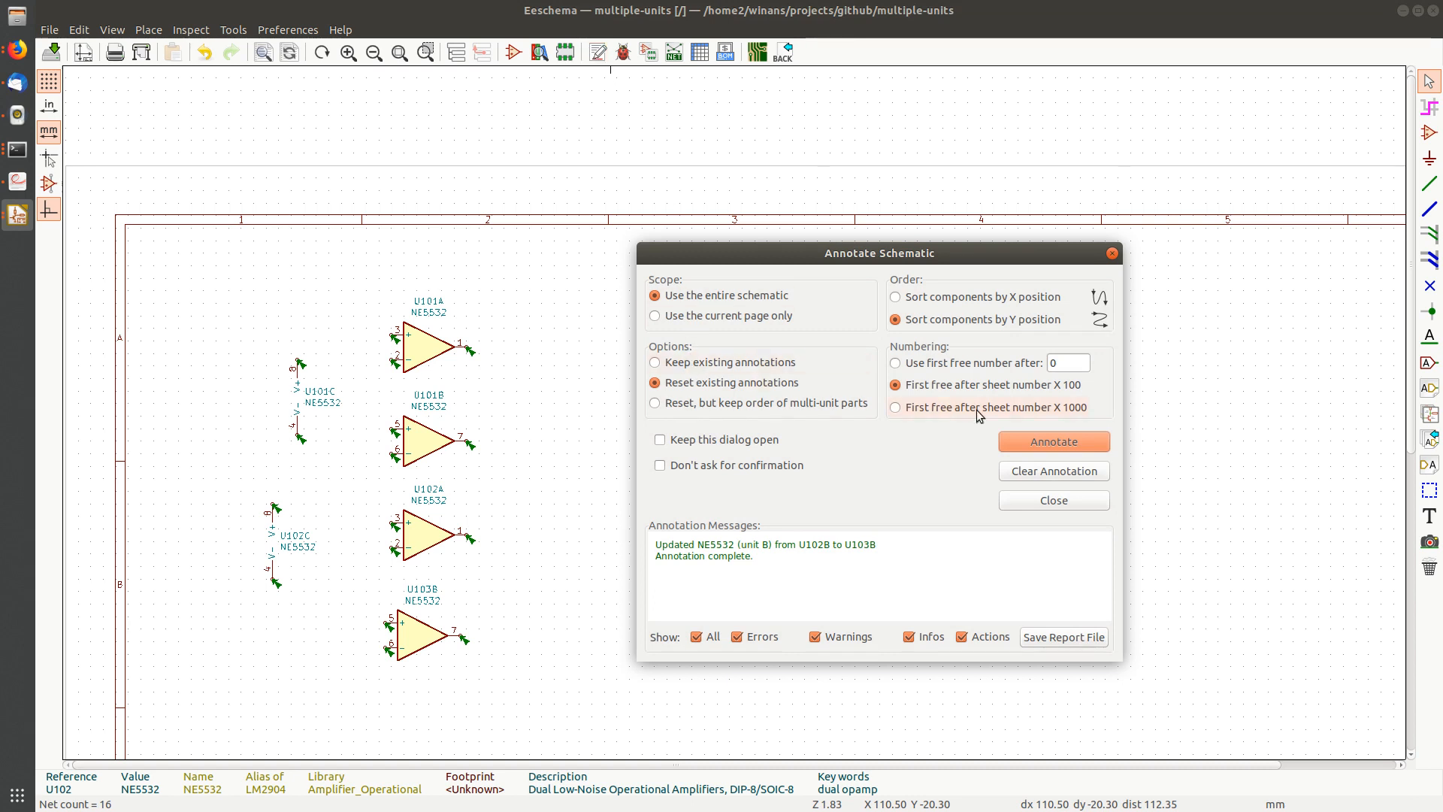
pyautogui.click(1054, 442)
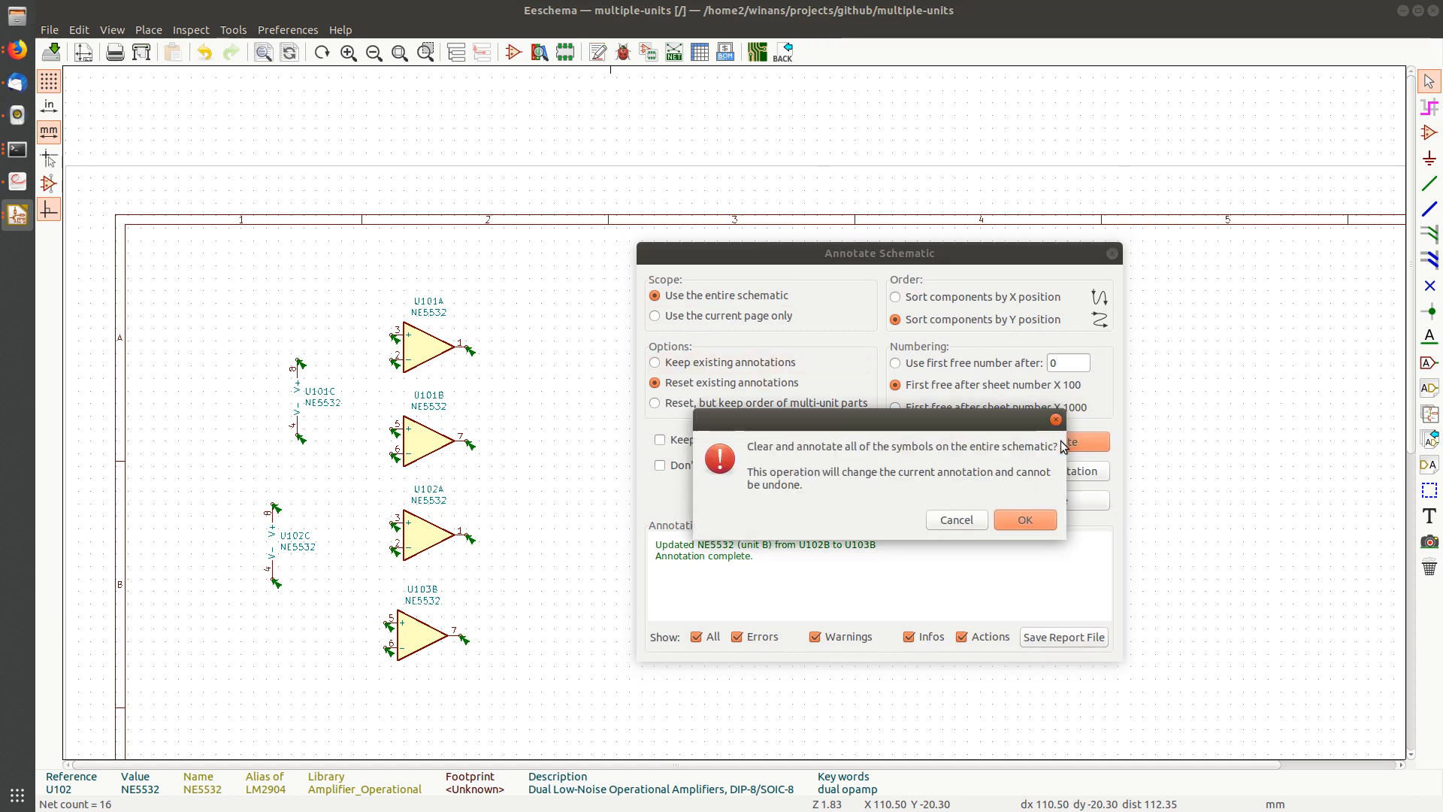
pyautogui.click(1043, 521)
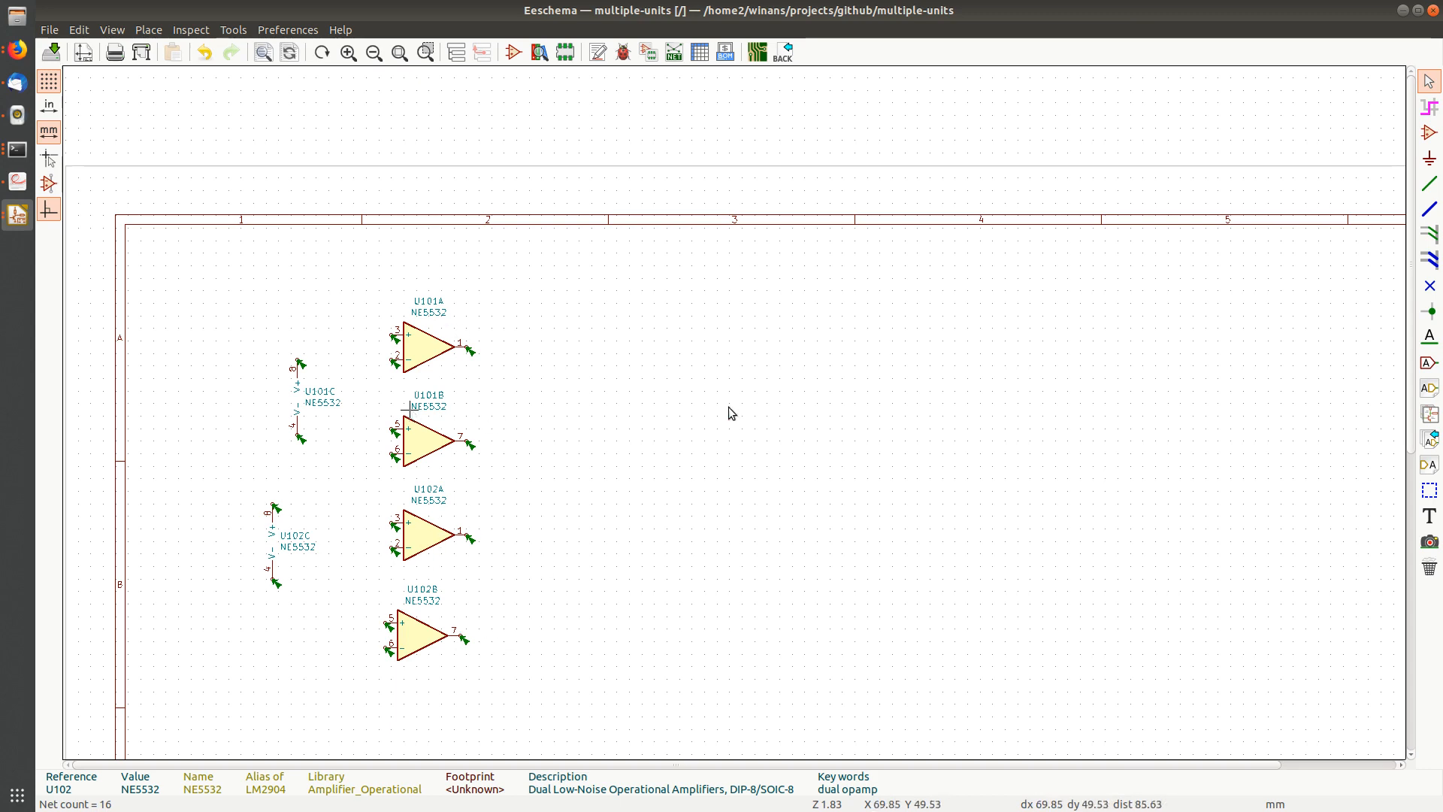
pyautogui.scroll(4, 731, 414)
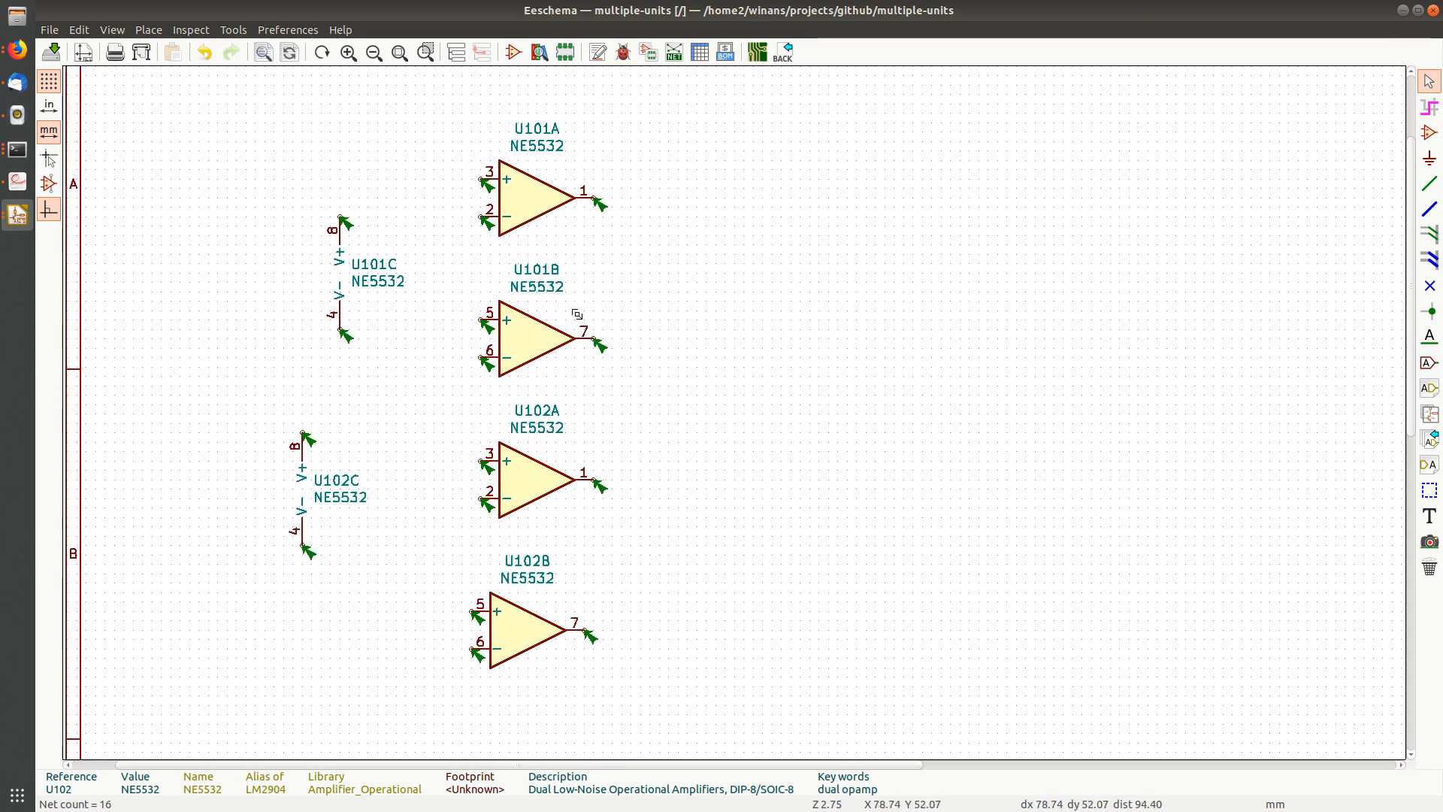
# Move op-amp U102A out of the column to a spot above and to the right of U101A.
pyautogui.moveTo(577, 314); pyautogui.dragTo(565, 337, button='middle')
pyautogui.press('m')
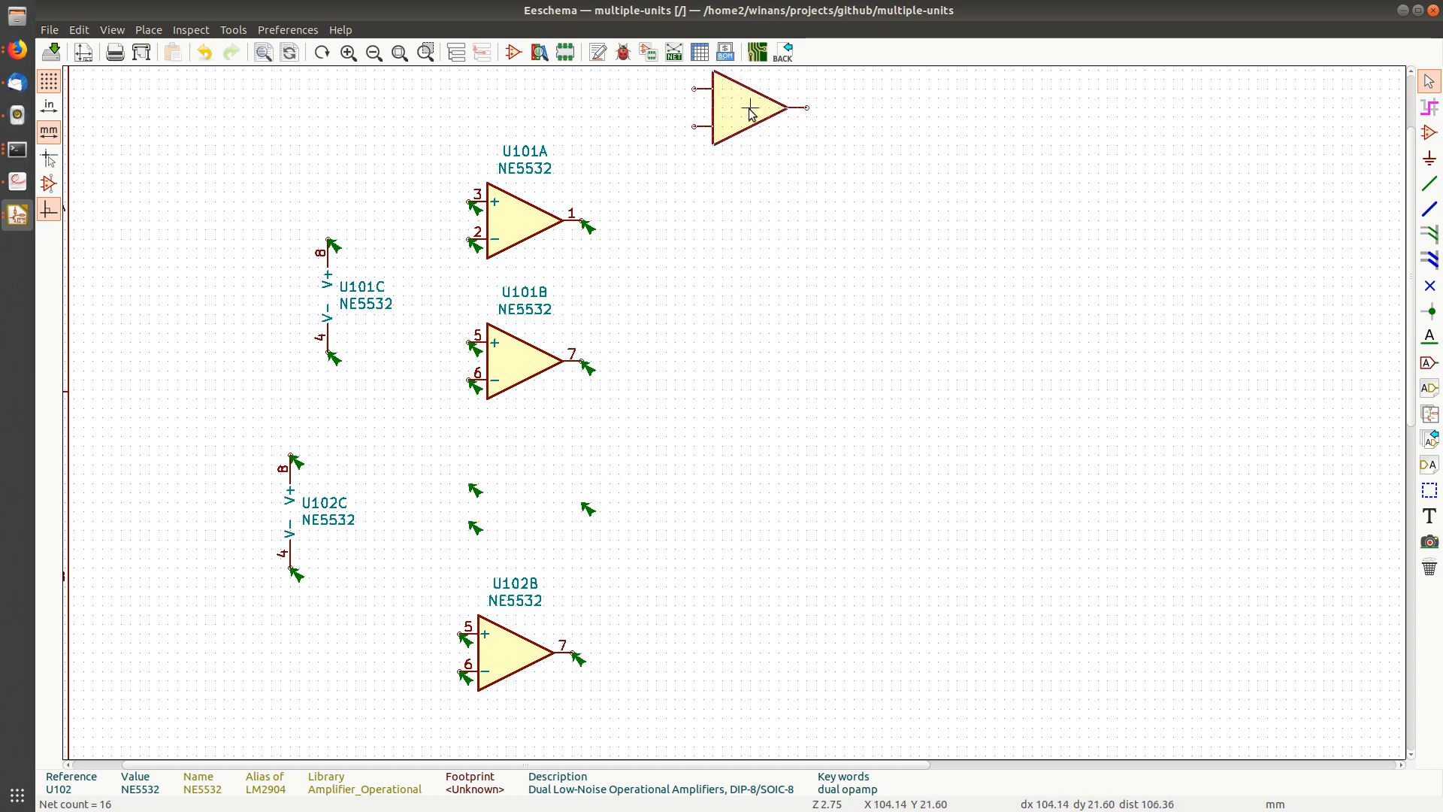
pyautogui.click(713, 139)
pyautogui.moveTo(815, 158); pyautogui.dragTo(786, 235, button='middle')
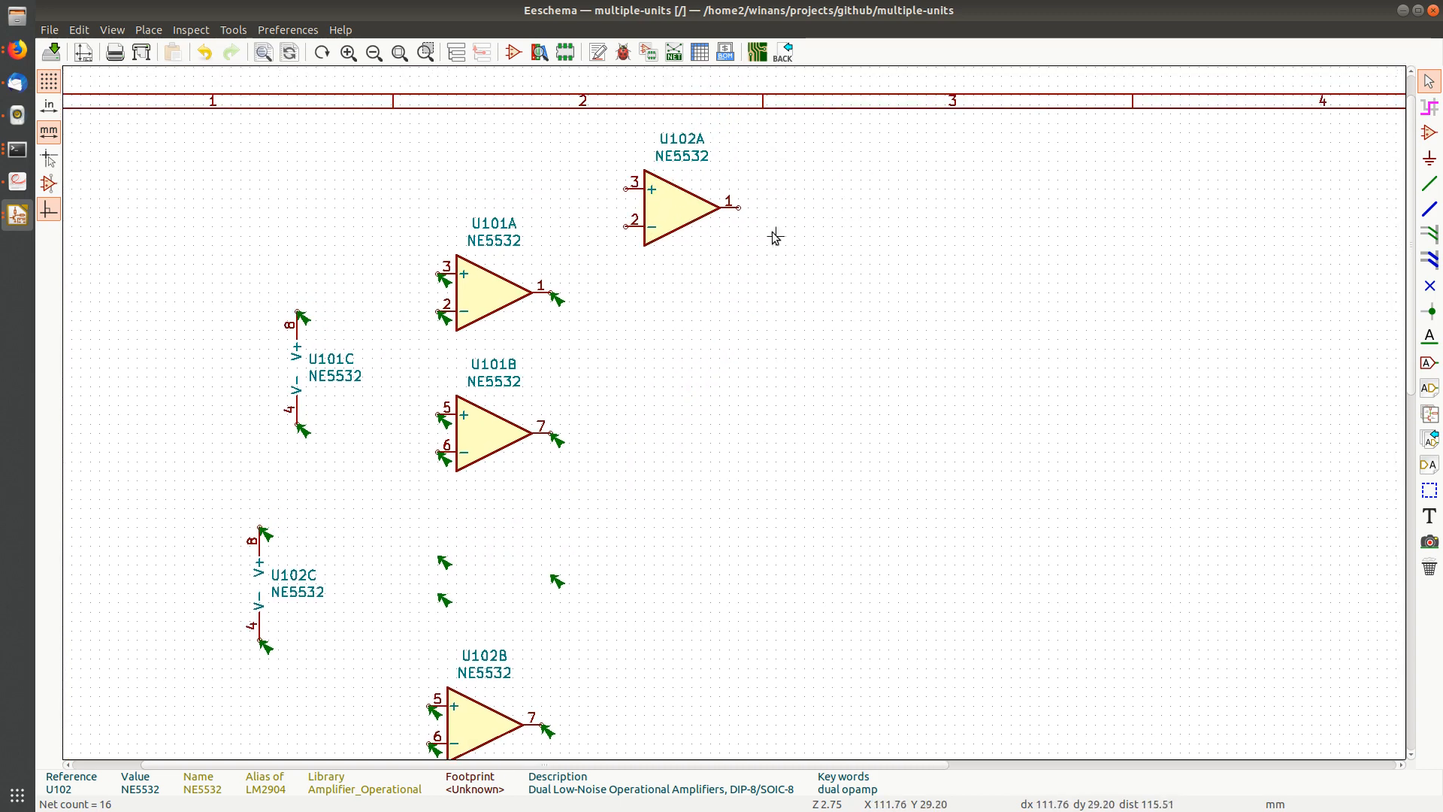
# Delete all ERC markers from the schematic and move op-amp U102A farther up and to the right of U101A.
pyautogui.click(623, 52)
pyautogui.click(974, 609)
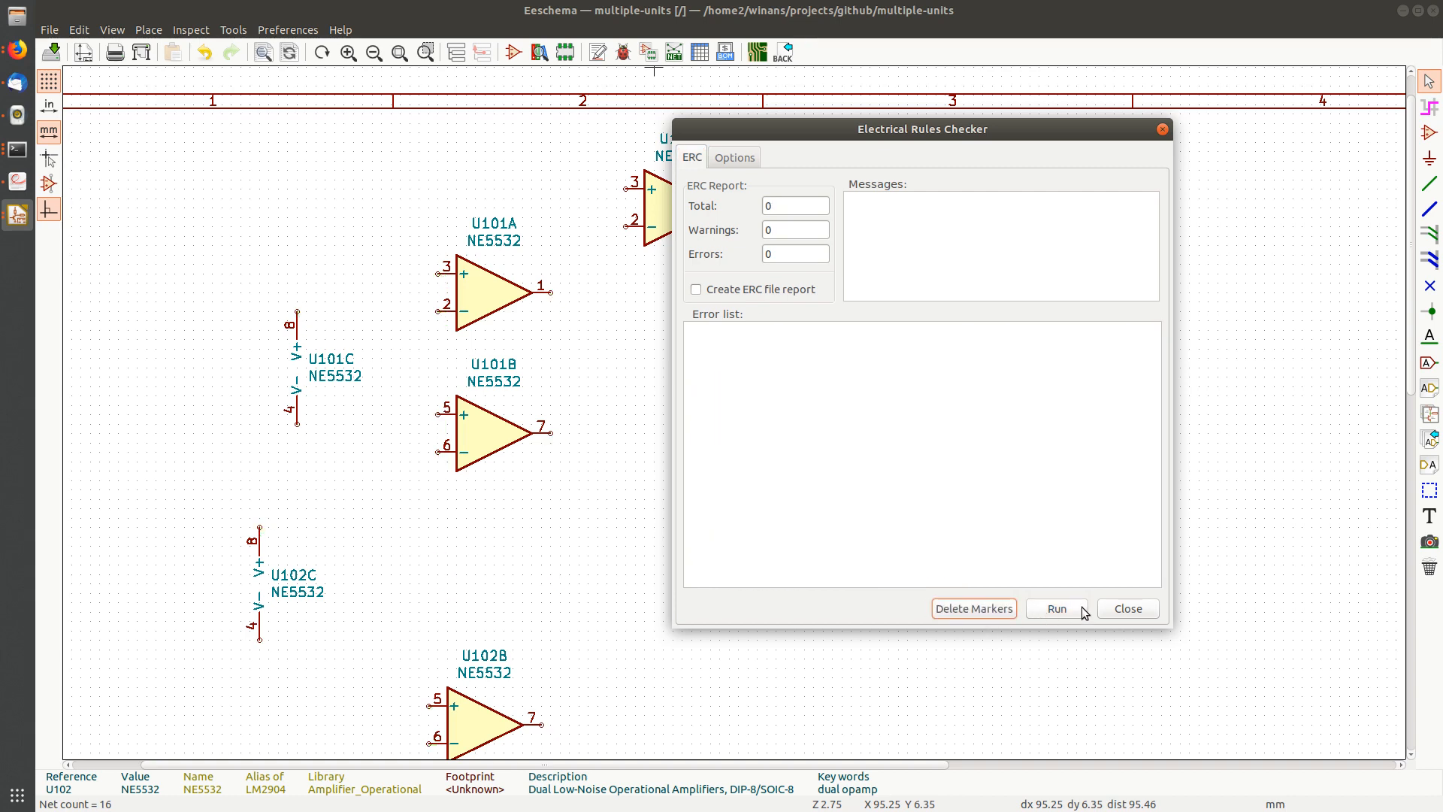
pyautogui.click(1127, 608)
pyautogui.press('m')
pyautogui.click(740, 186)
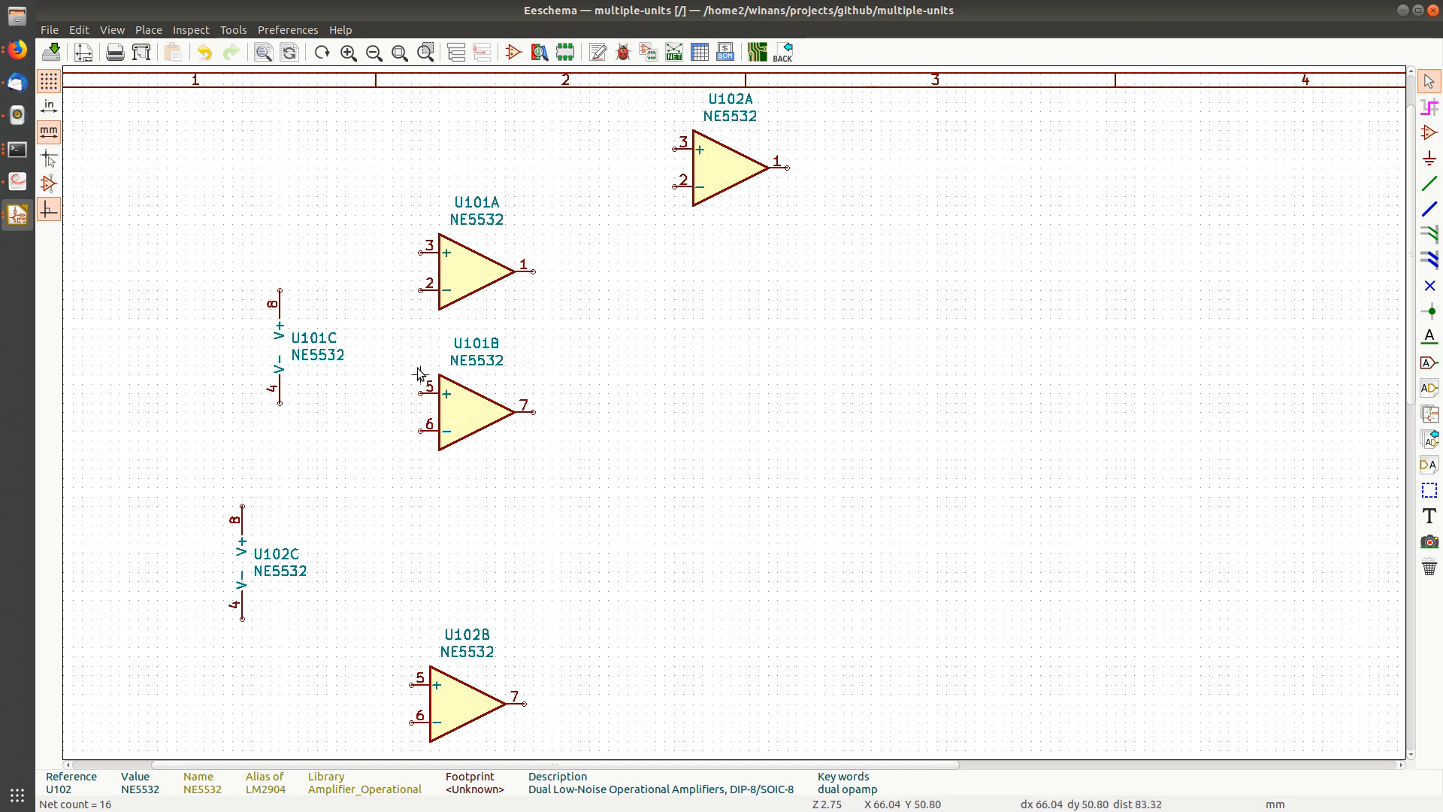
# Reannotate the entire schematic by Y position, resetting existing annotations, with op-amp U102A placed higher than U101A.
pyautogui.click(598, 51)
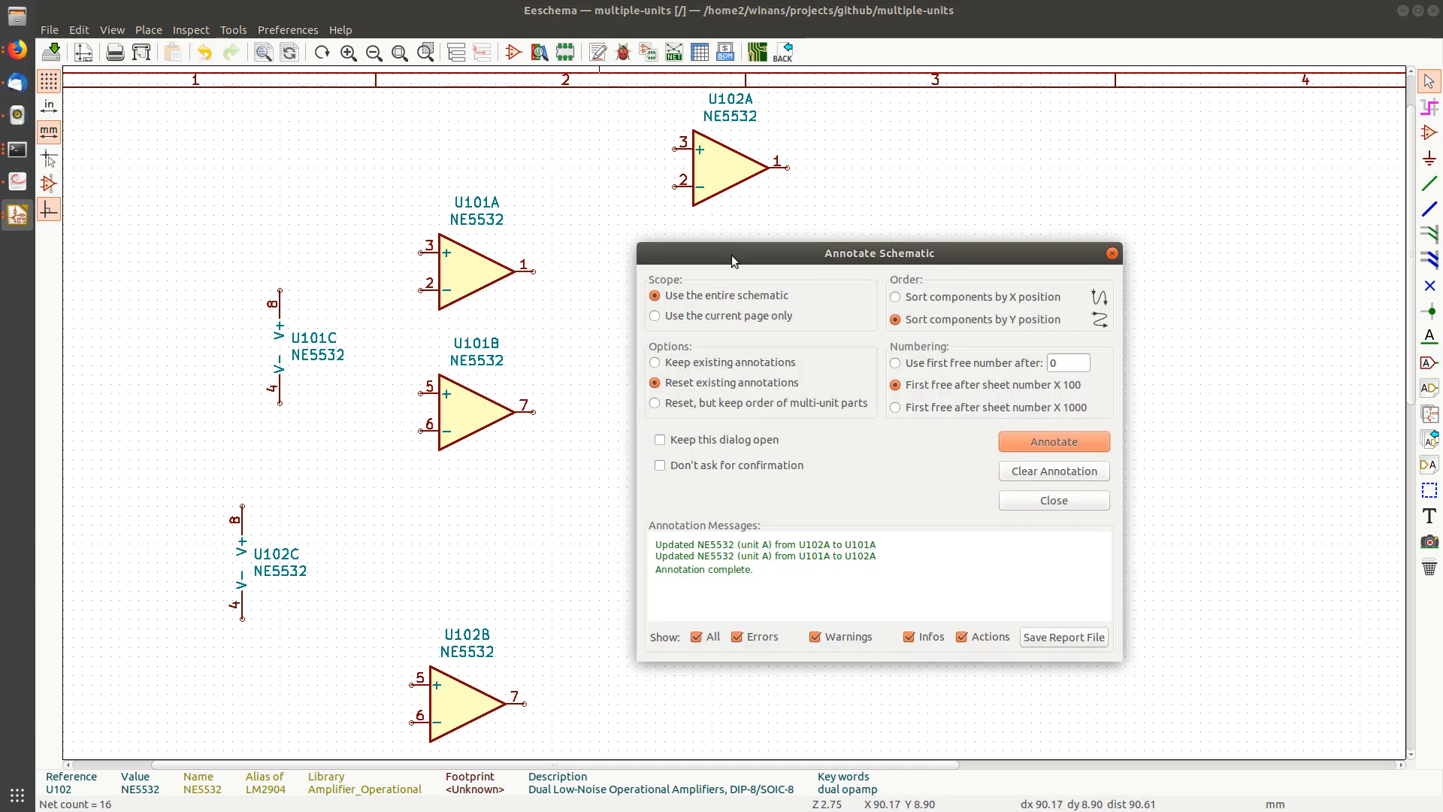
pyautogui.click(1090, 445)
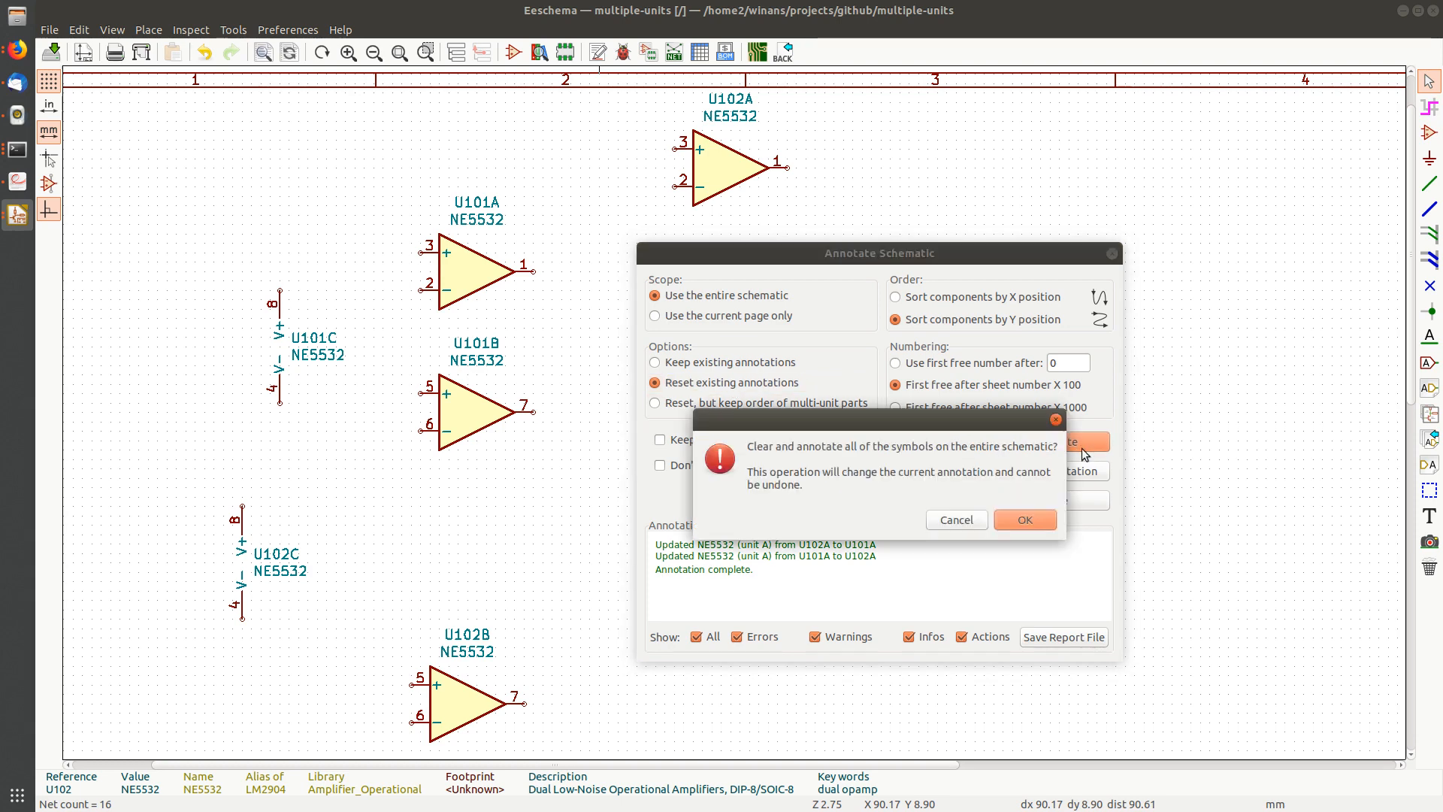
pyautogui.click(1026, 520)
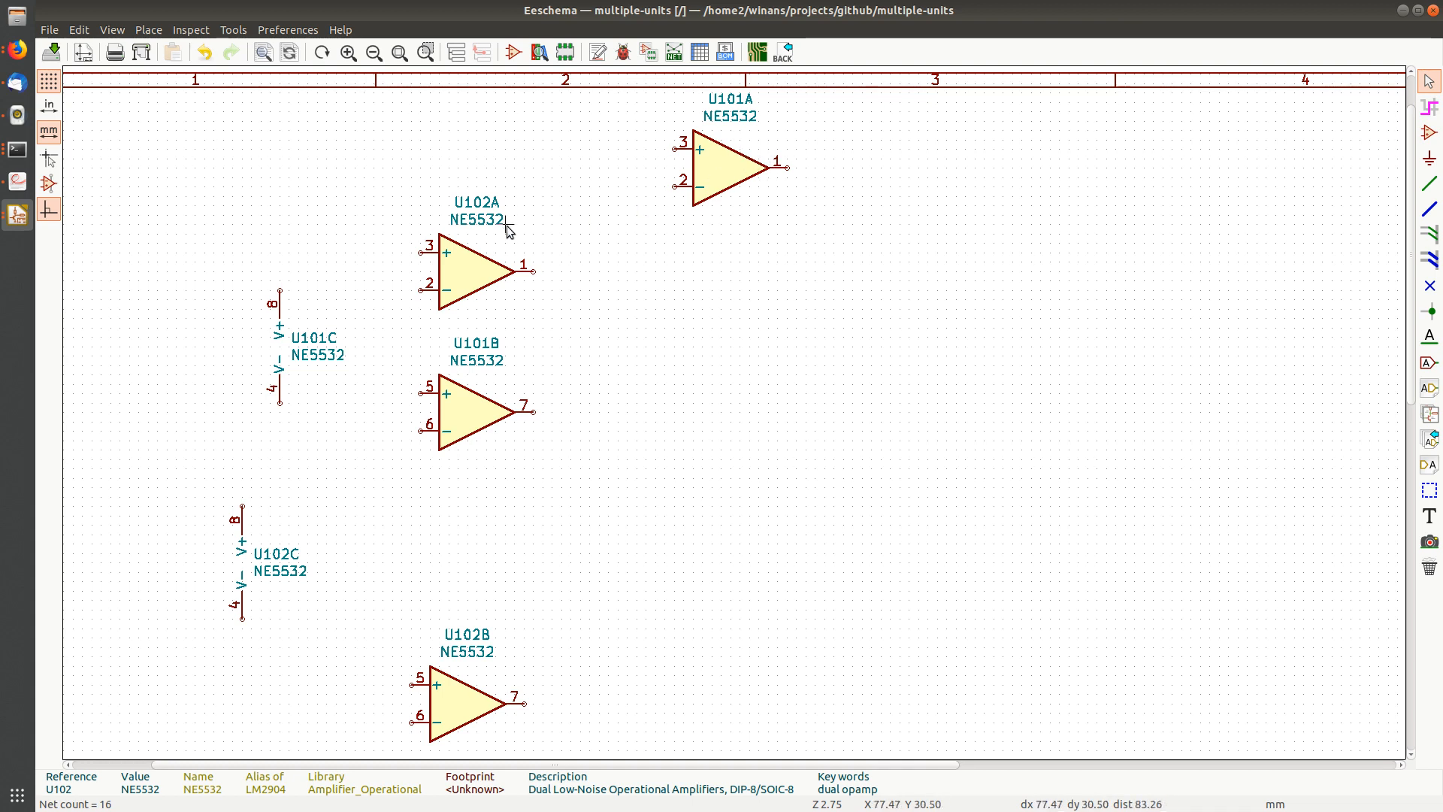
pyautogui.scroll(-2, 496, 316)
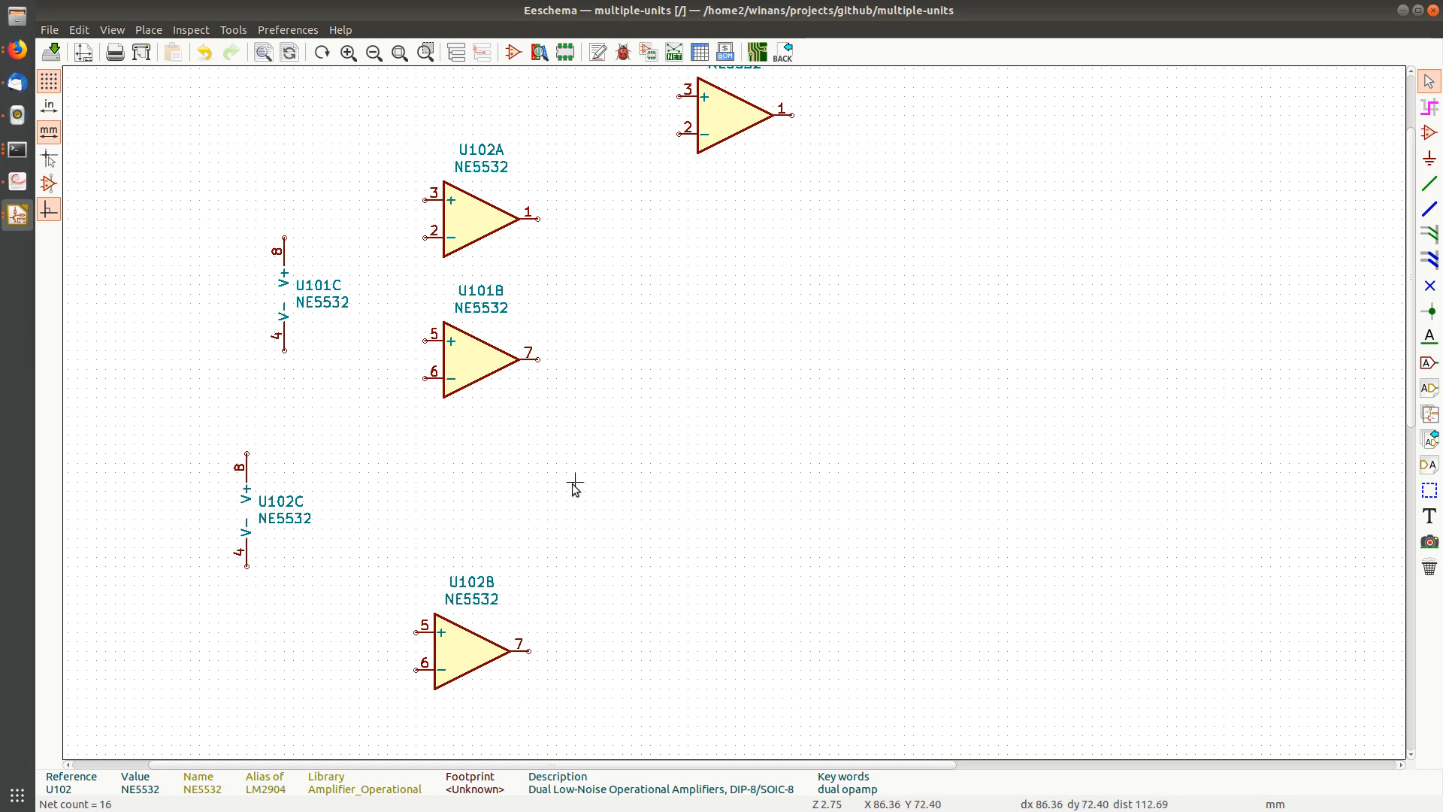
pyautogui.moveTo(538, 486); pyautogui.dragTo(488, 527, button='middle')
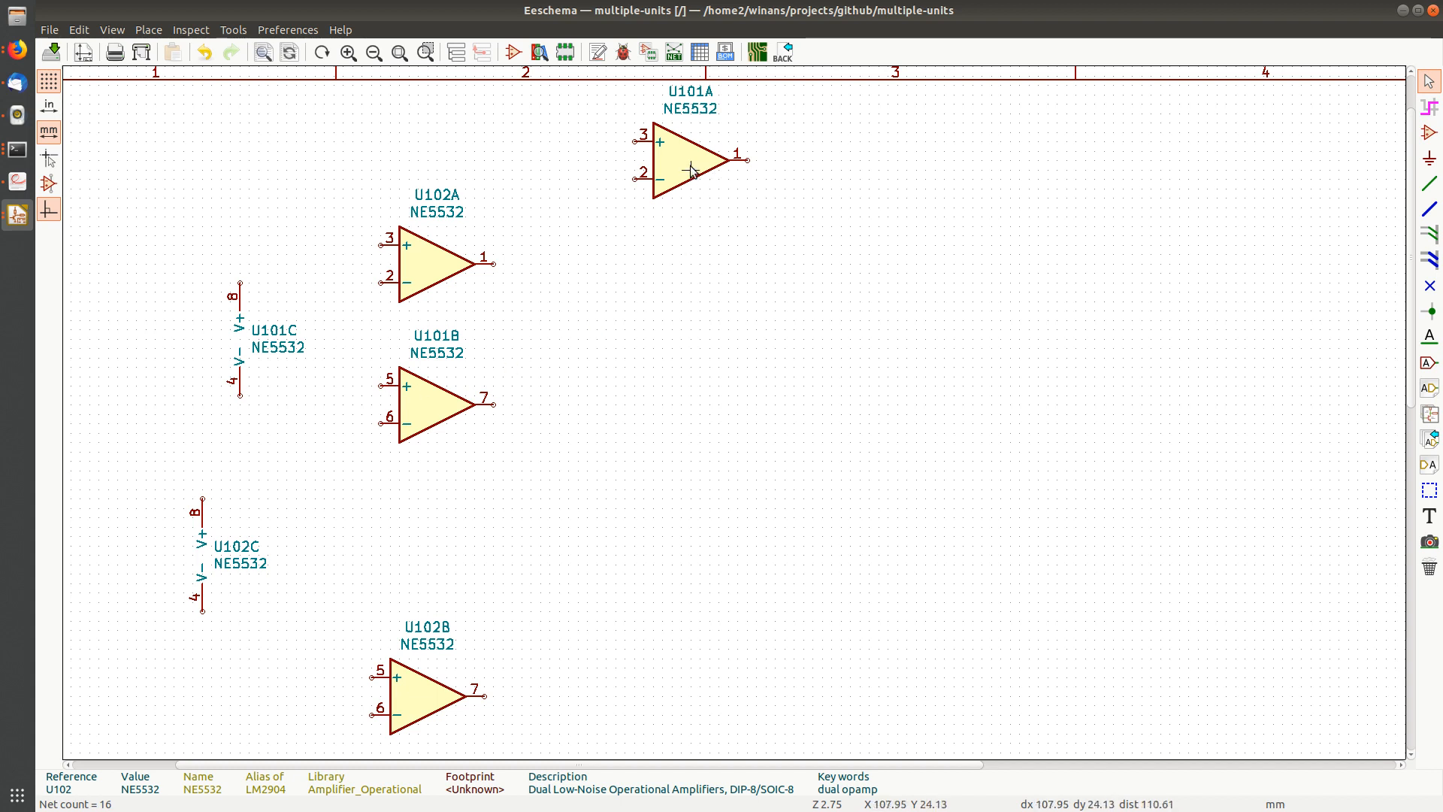
# Undo the op-amp's move out of the column and reannotate the entire schematic by Y position, resetting existing annotations.
pyautogui.hotkey('ctrl', 'z')
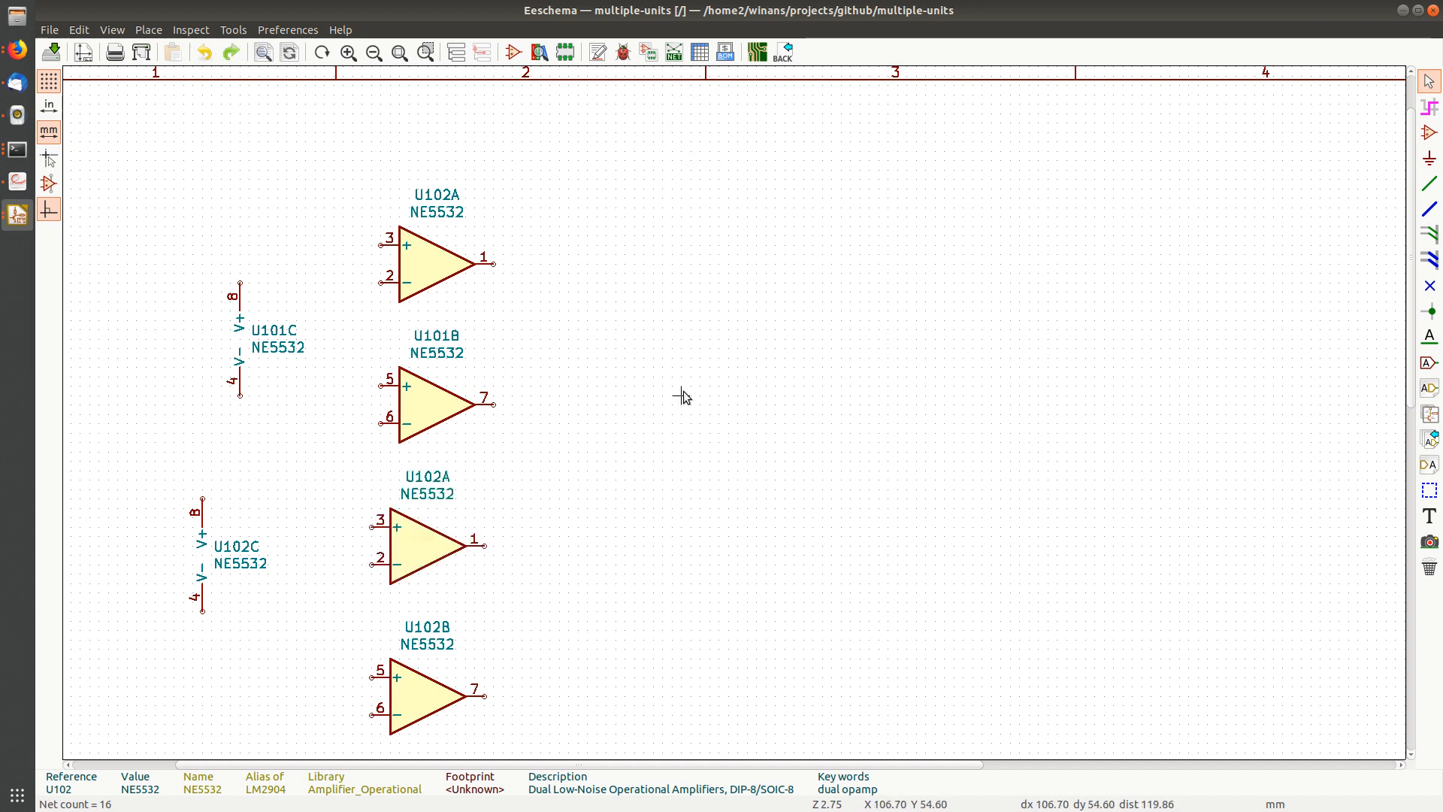
pyautogui.click(598, 52)
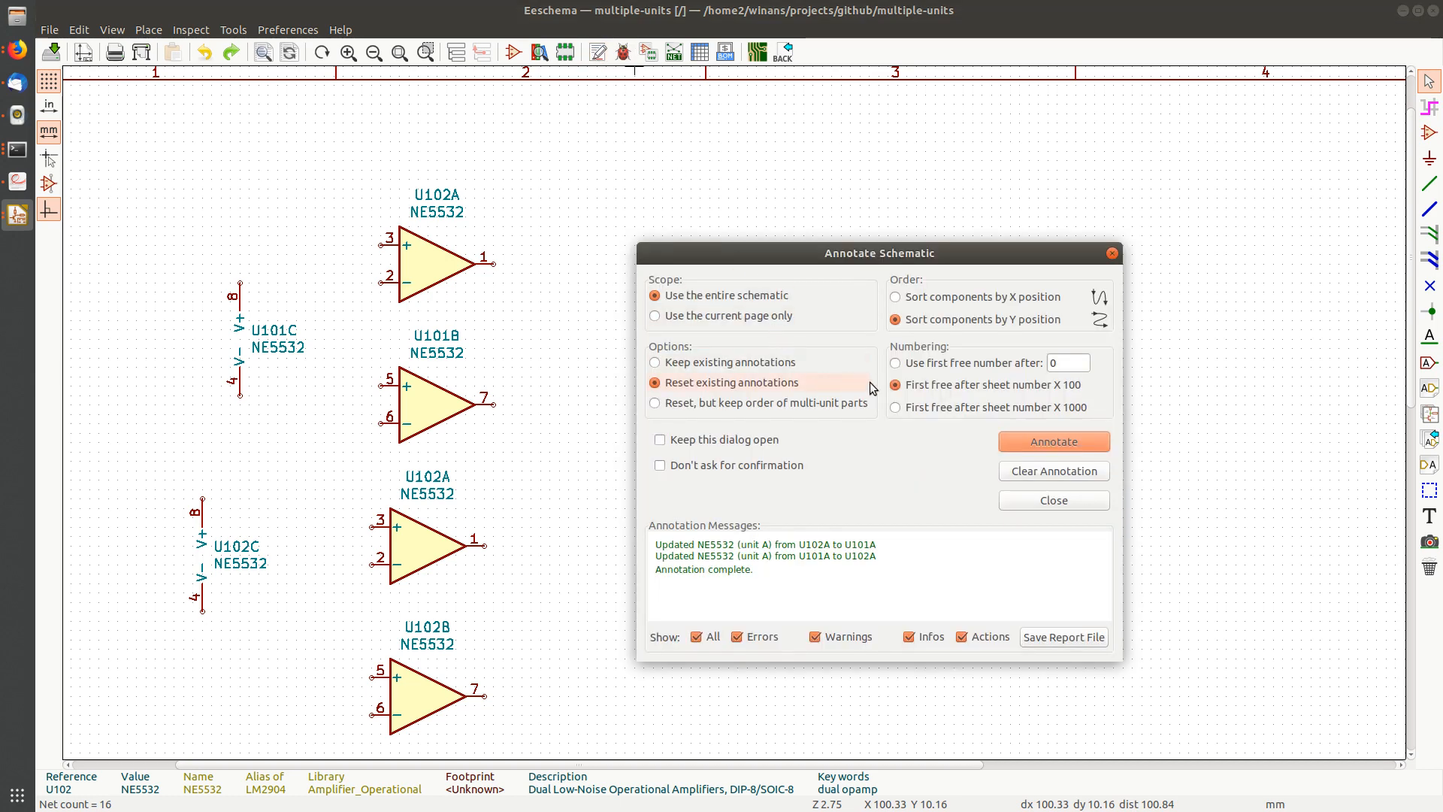
pyautogui.click(1044, 441)
pyautogui.click(1022, 519)
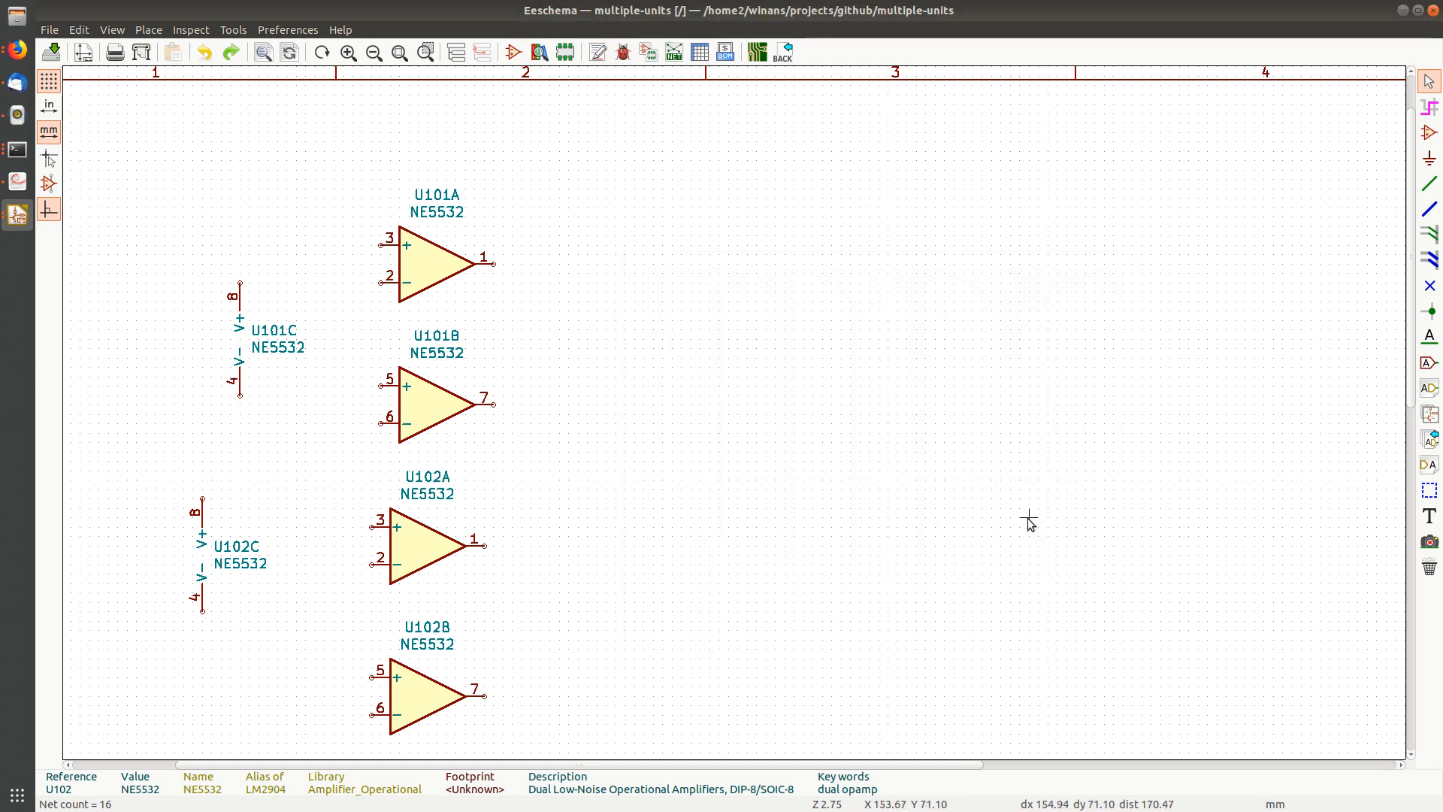
# Move op-amp U102A above and to the right of U101A, and reannotate by Y position with existing annotations reset but multi-unit order kept.
pyautogui.moveTo(512, 428); pyautogui.dragTo(516, 483, button='middle')
pyautogui.moveTo(428, 562); pyautogui.dragTo(738, 195)
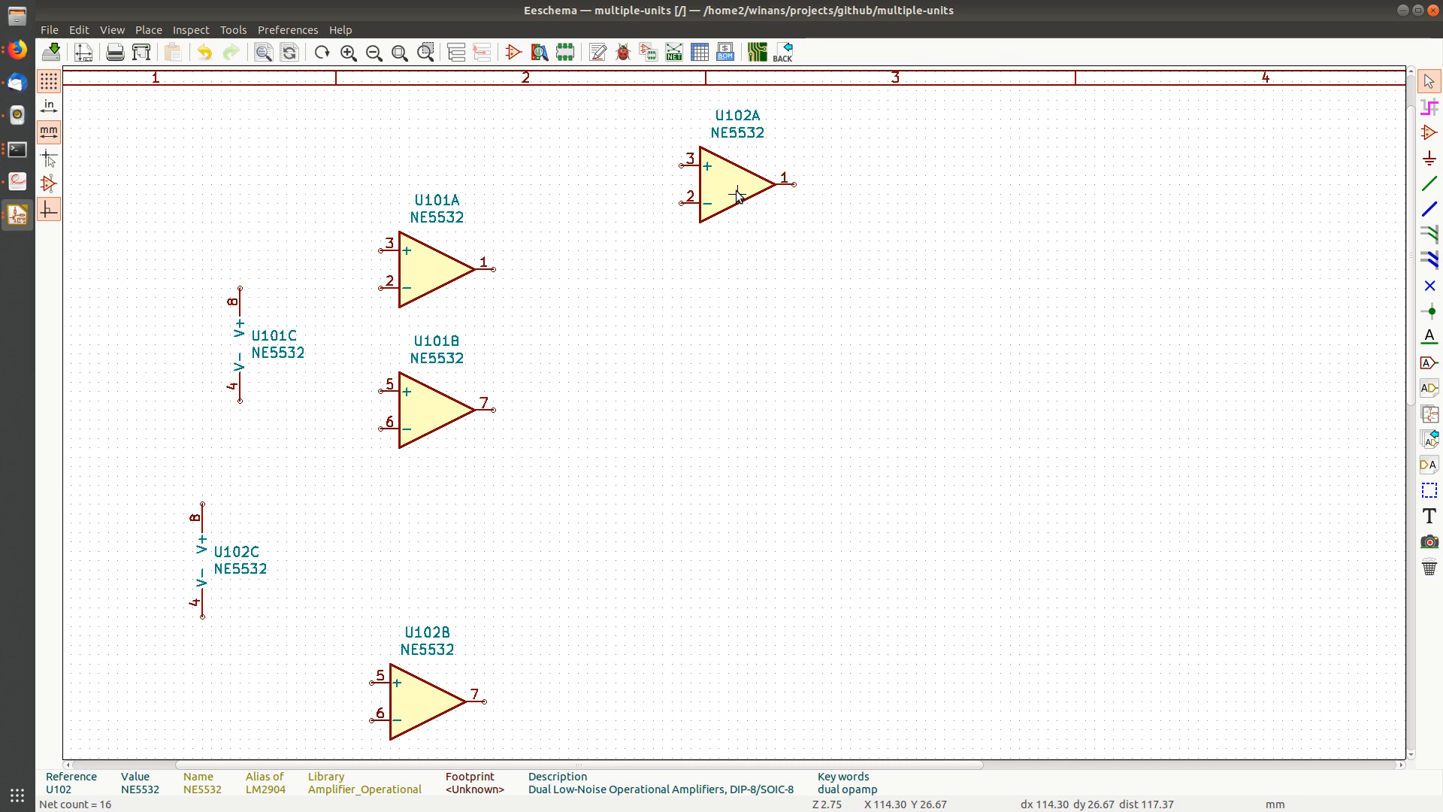
pyautogui.click(604, 53)
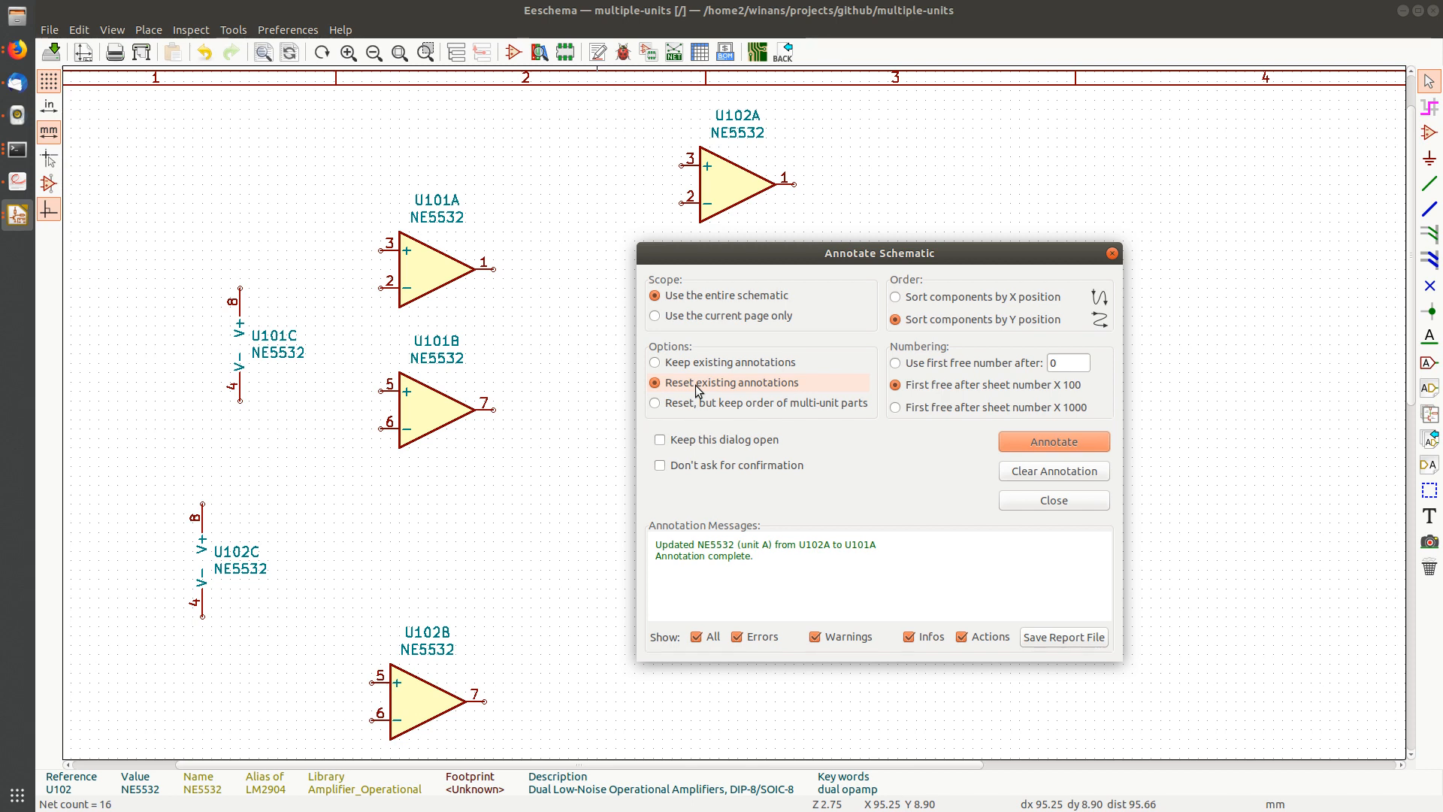
pyautogui.click(727, 405)
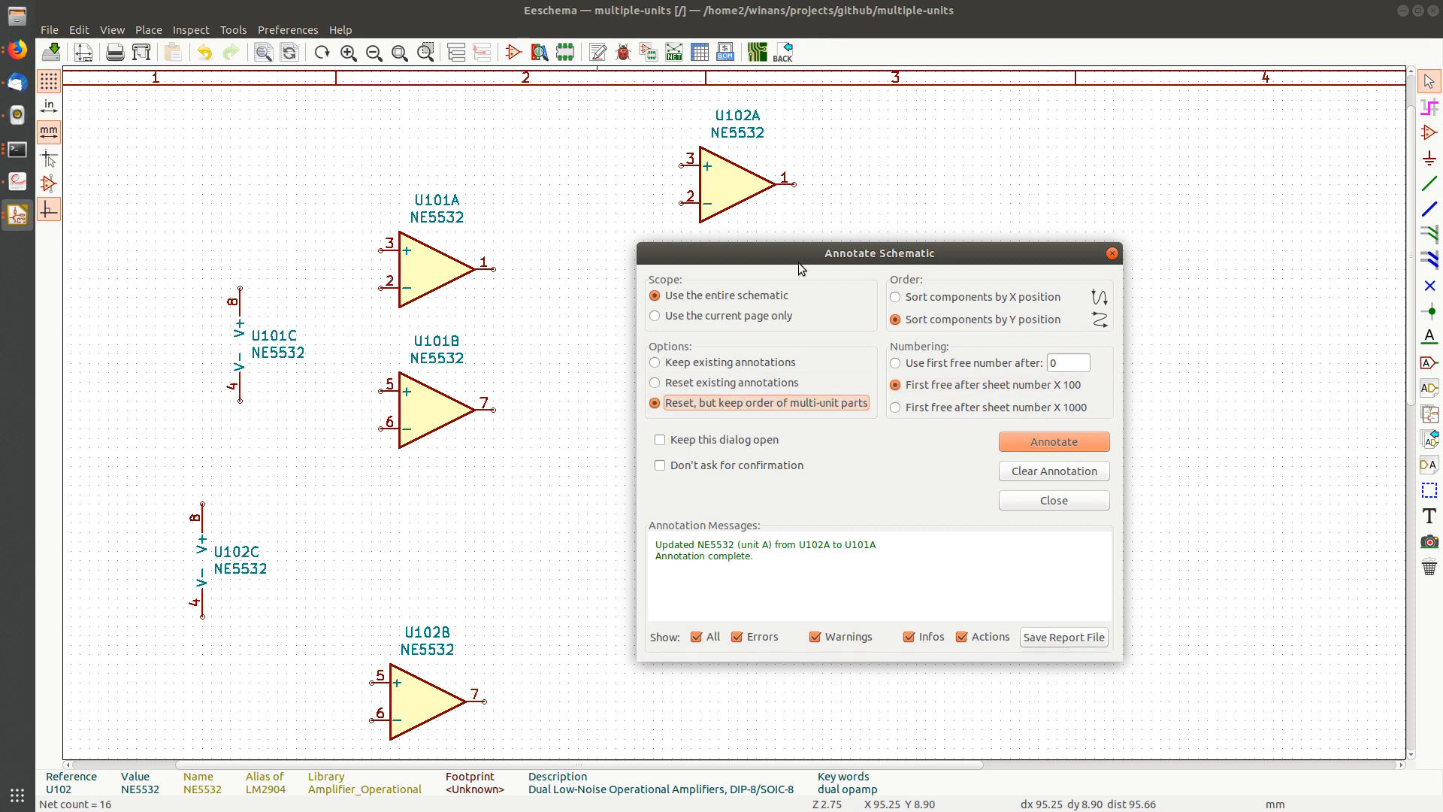
pyautogui.moveTo(805, 253); pyautogui.dragTo(890, 268)
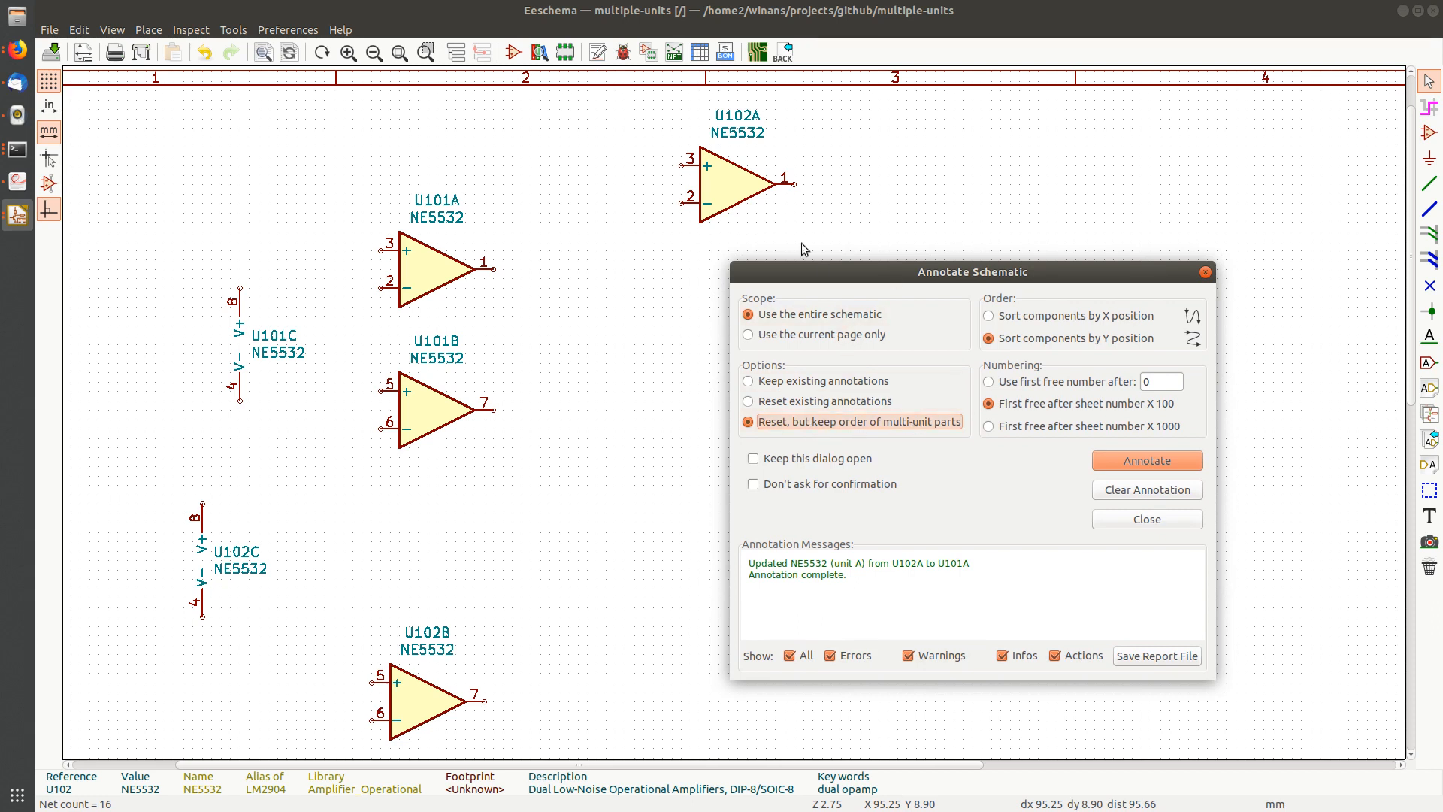
pyautogui.click(742, 184)
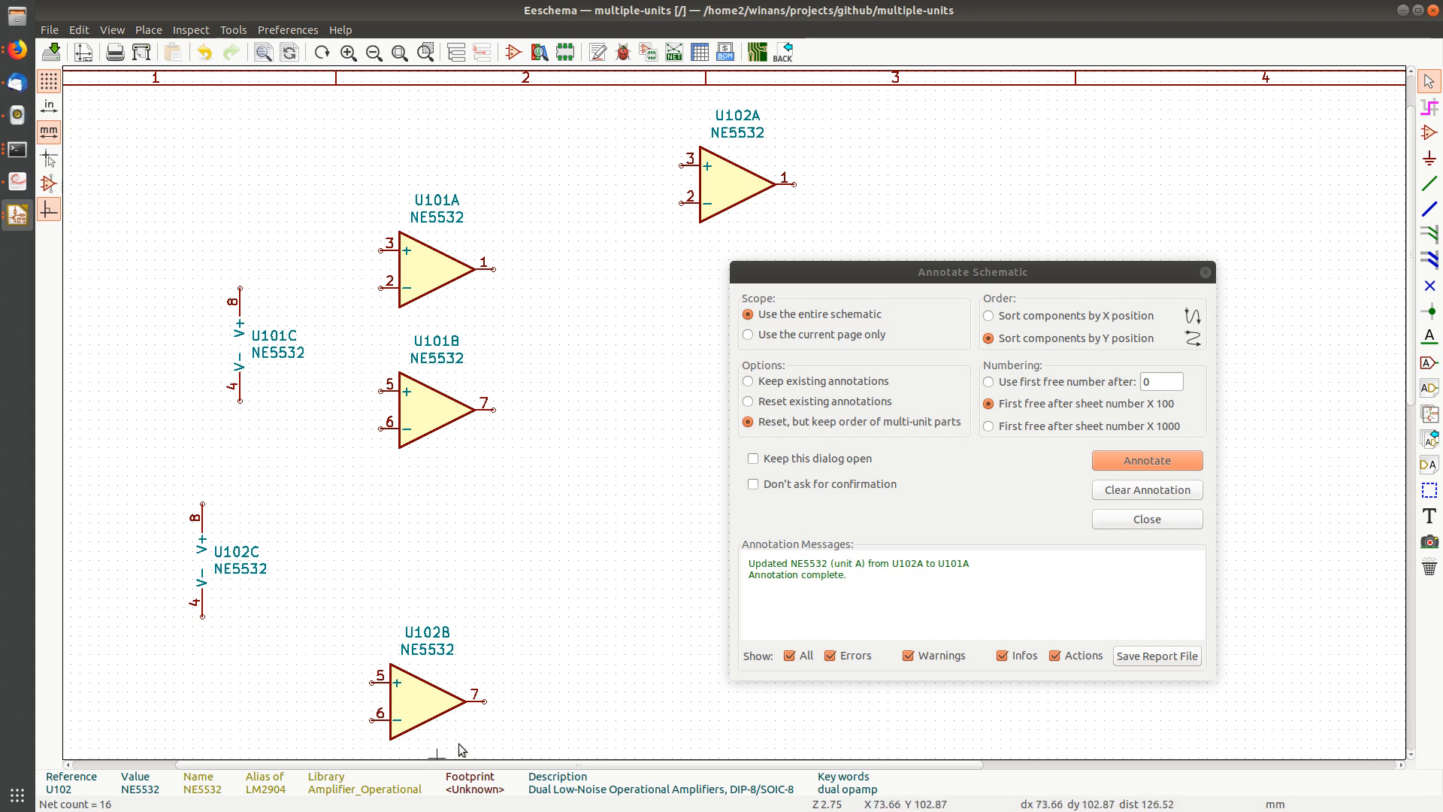
pyautogui.click(819, 423)
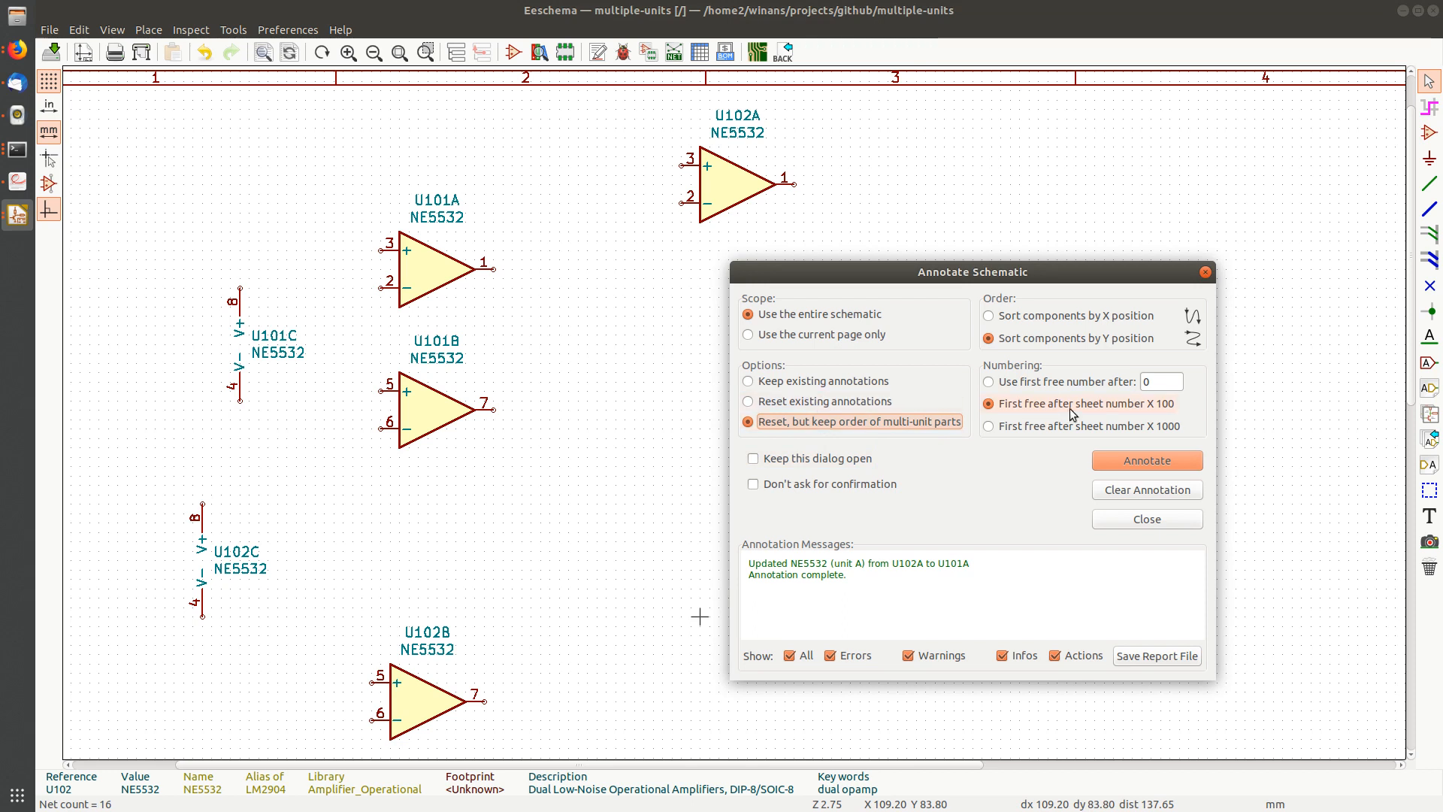
pyautogui.click(1166, 465)
pyautogui.click(1128, 539)
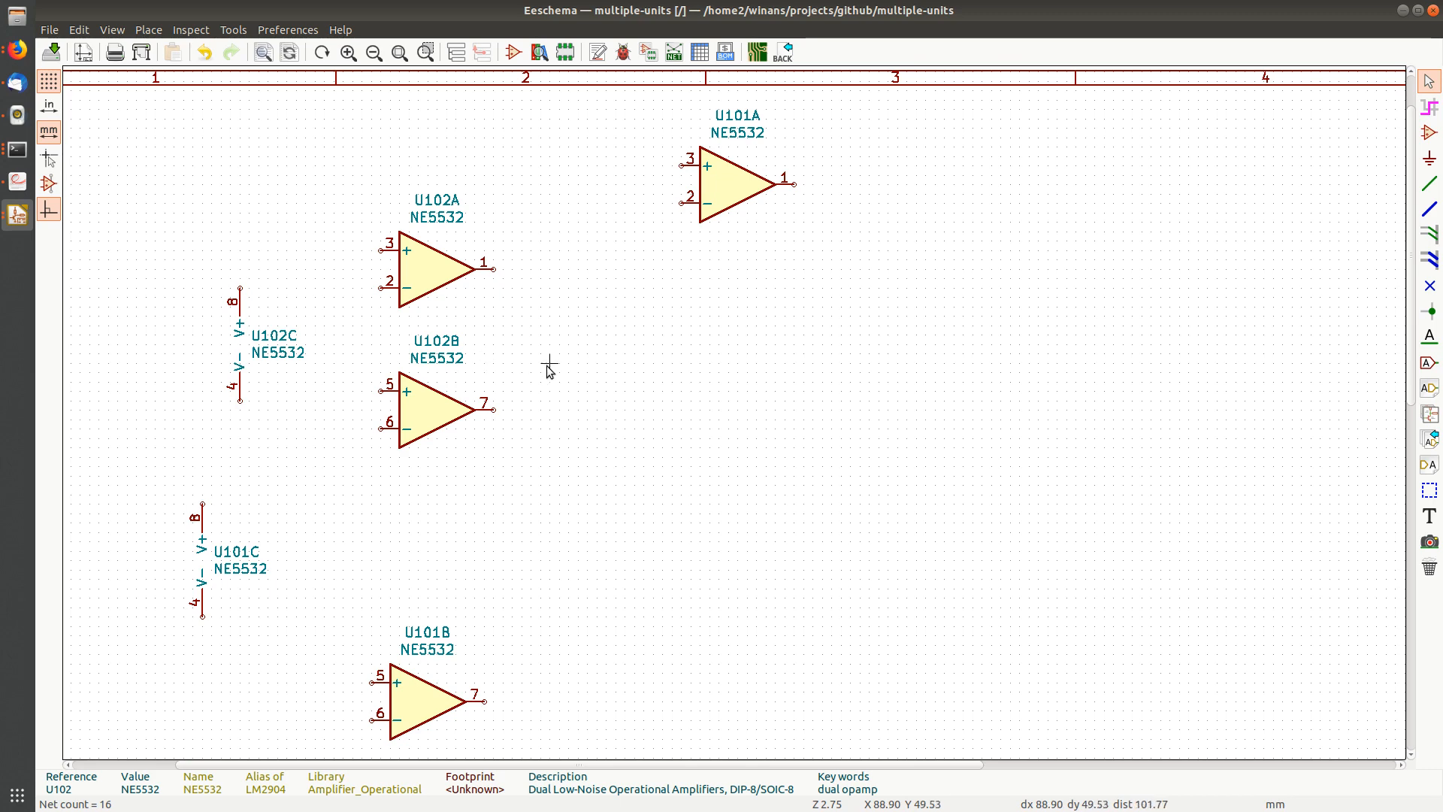
# Annotate the entire schematic keeping existing annotations, and move op-amp U101A back into the column just above U101B.
pyautogui.click(597, 58)
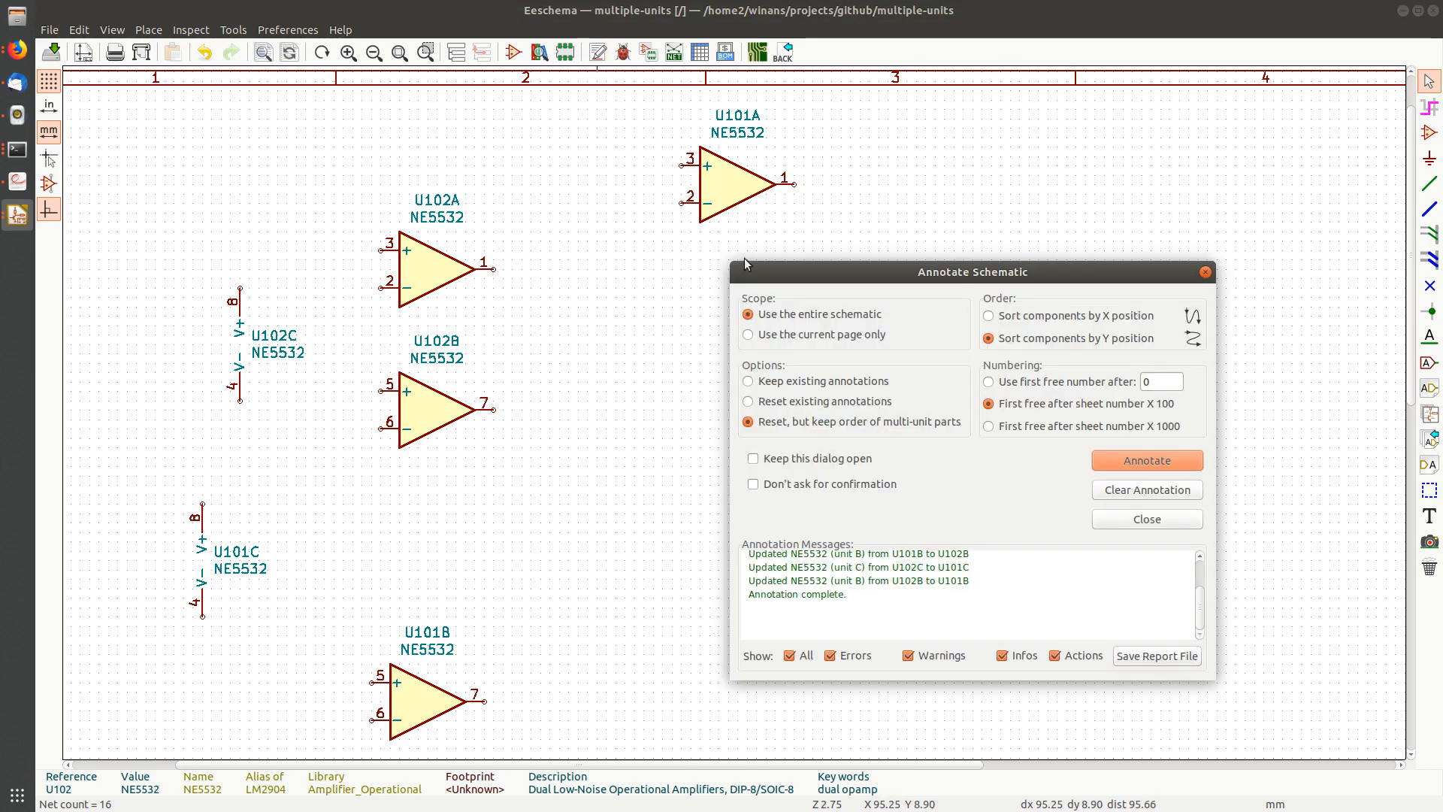
pyautogui.click(854, 386)
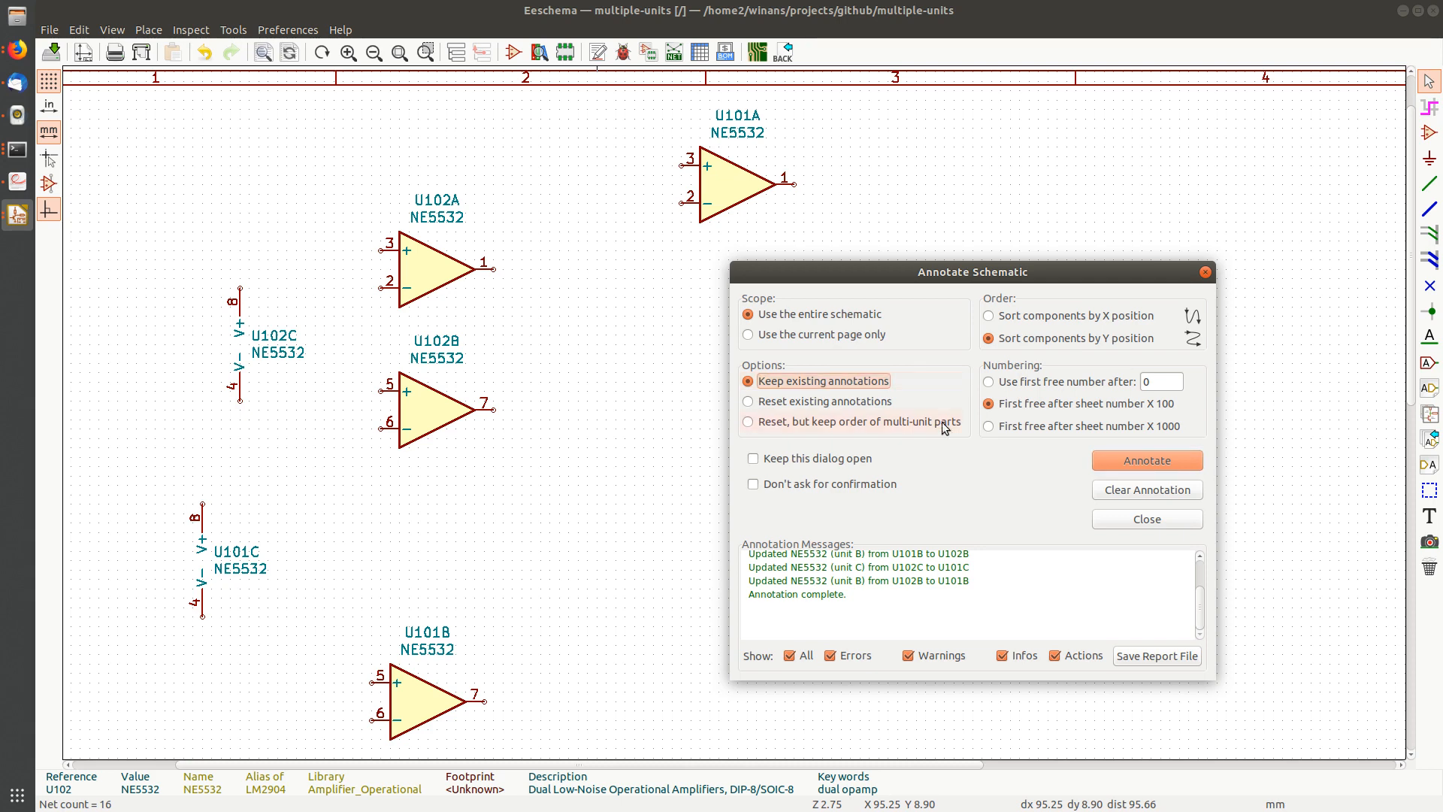
pyautogui.click(1142, 460)
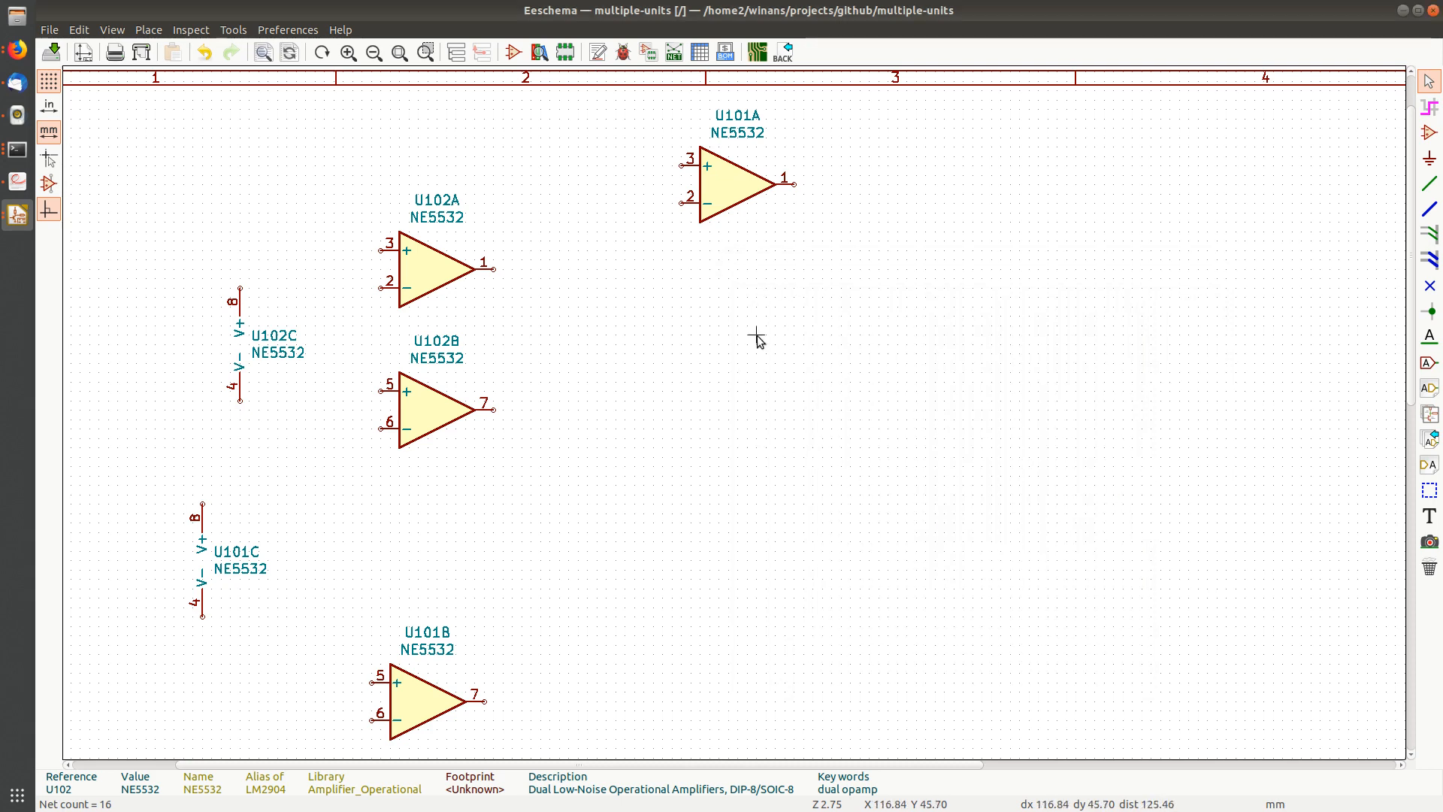
pyautogui.moveTo(729, 197); pyautogui.dragTo(433, 575)
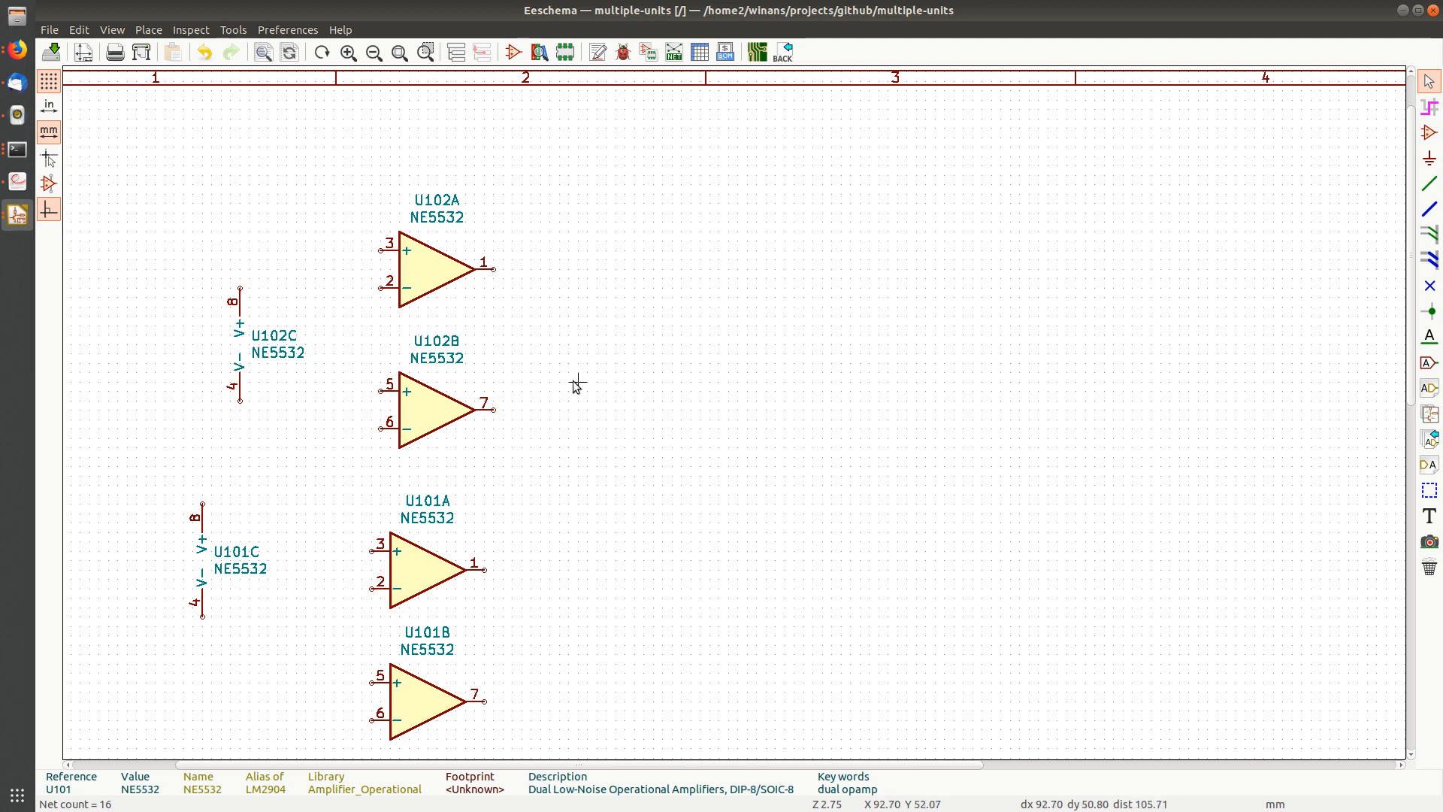
# Delete the power unit U102C from the schematic and save the file.
pyautogui.scroll(-2, 564, 430)
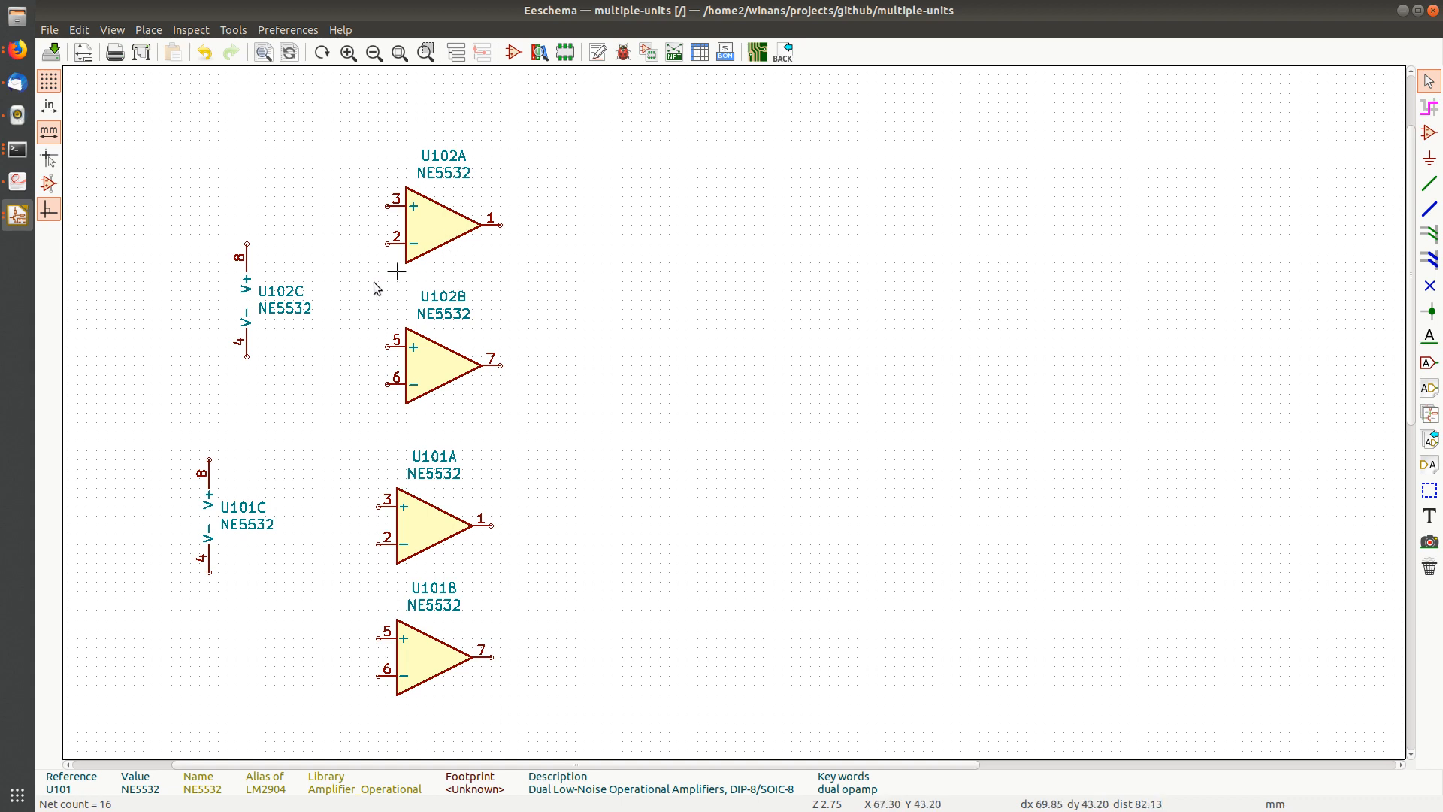
pyautogui.press('Delete')
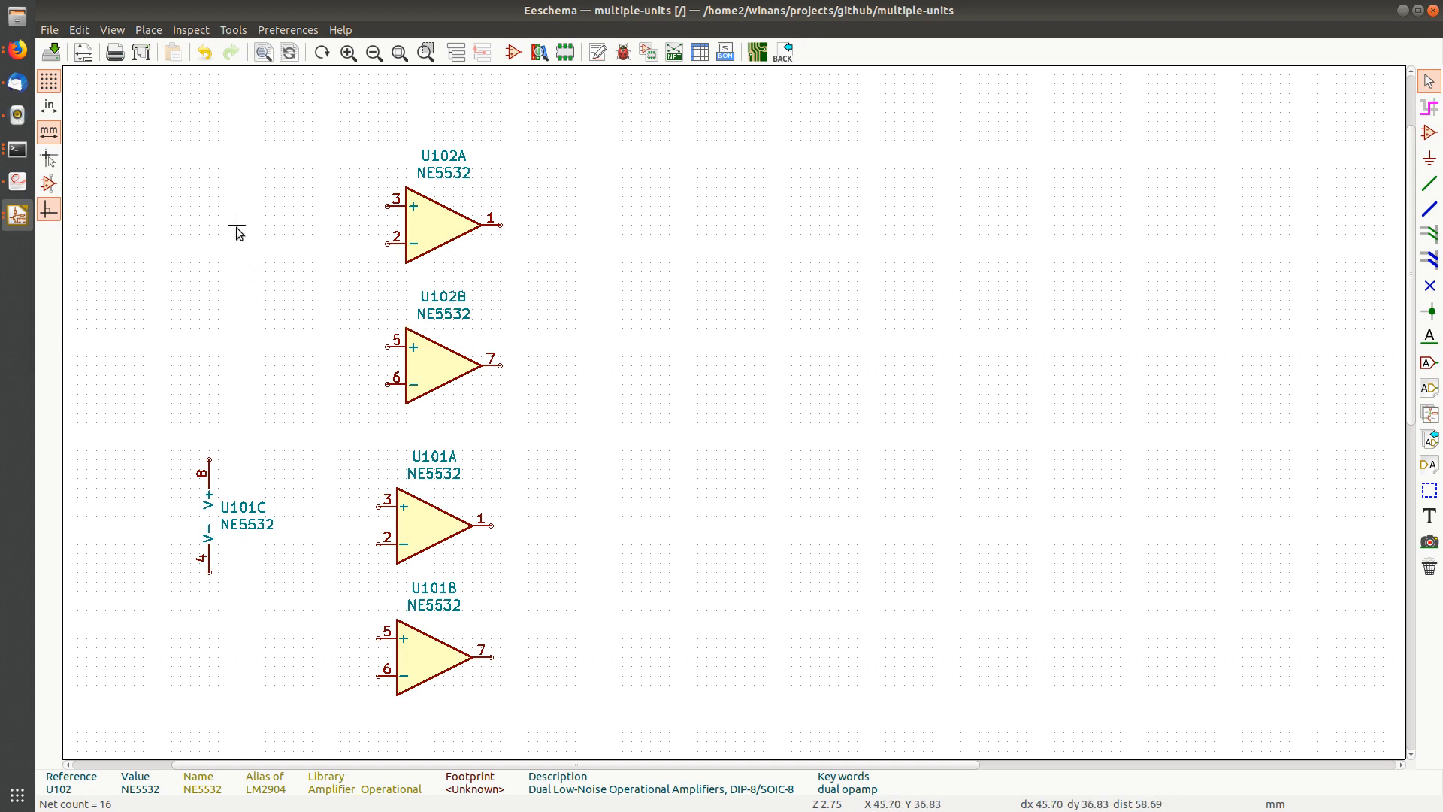
pyautogui.hotkey('ctrl', 's')
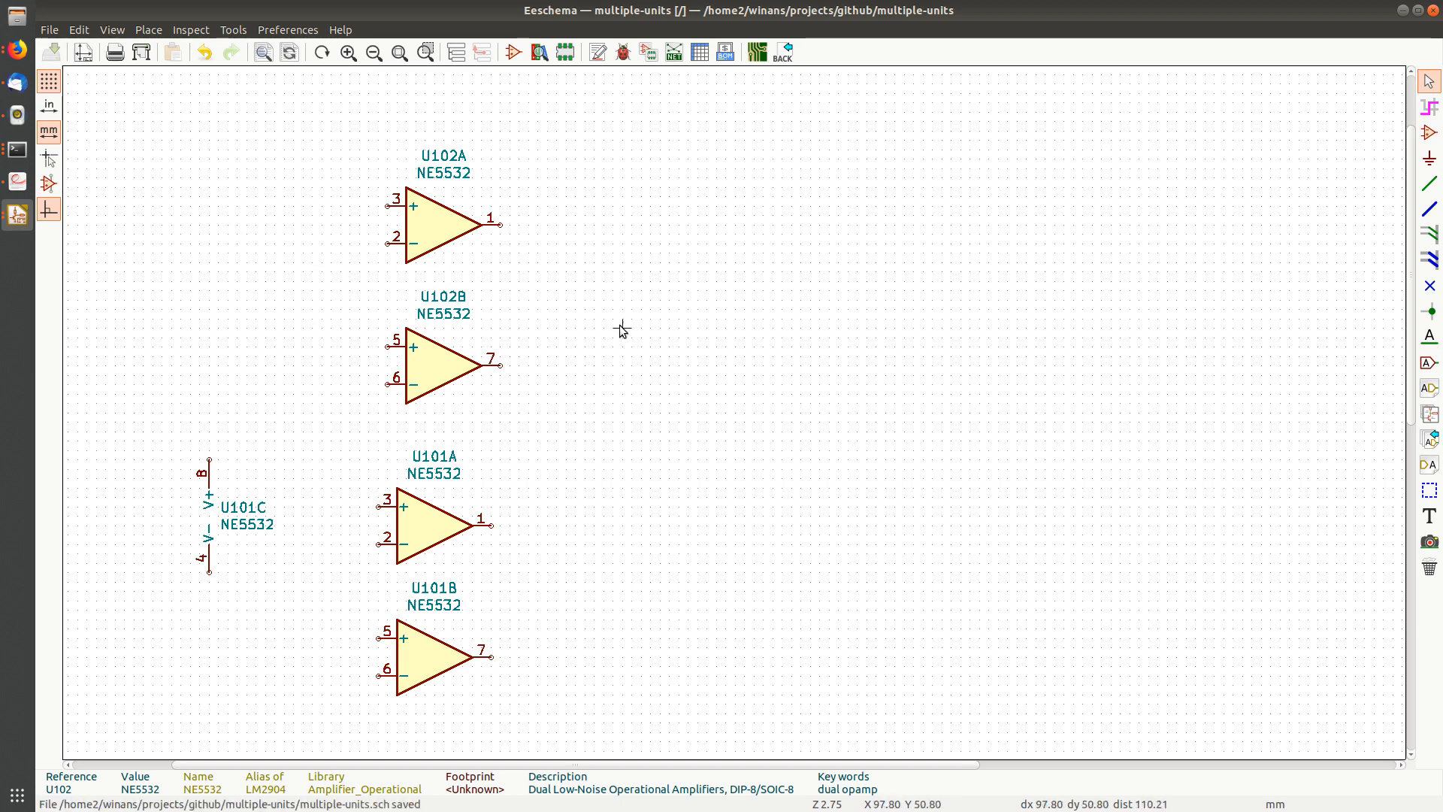